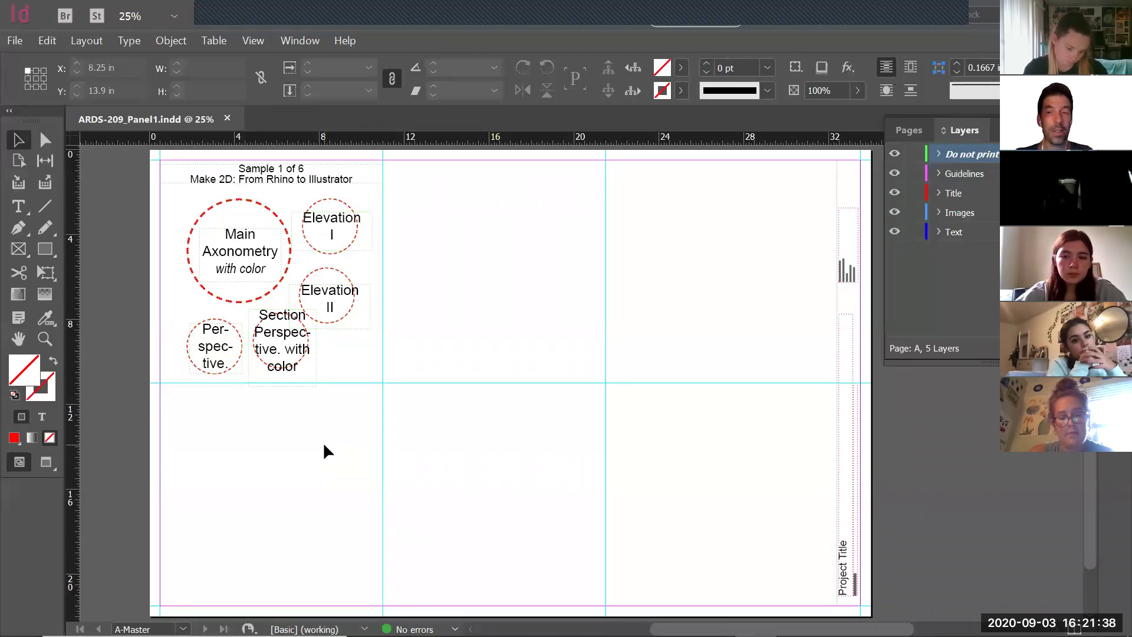
Switch to Rhinoceros and examine the blue building model in the perspective view from several angles.
key("alt+Tab")
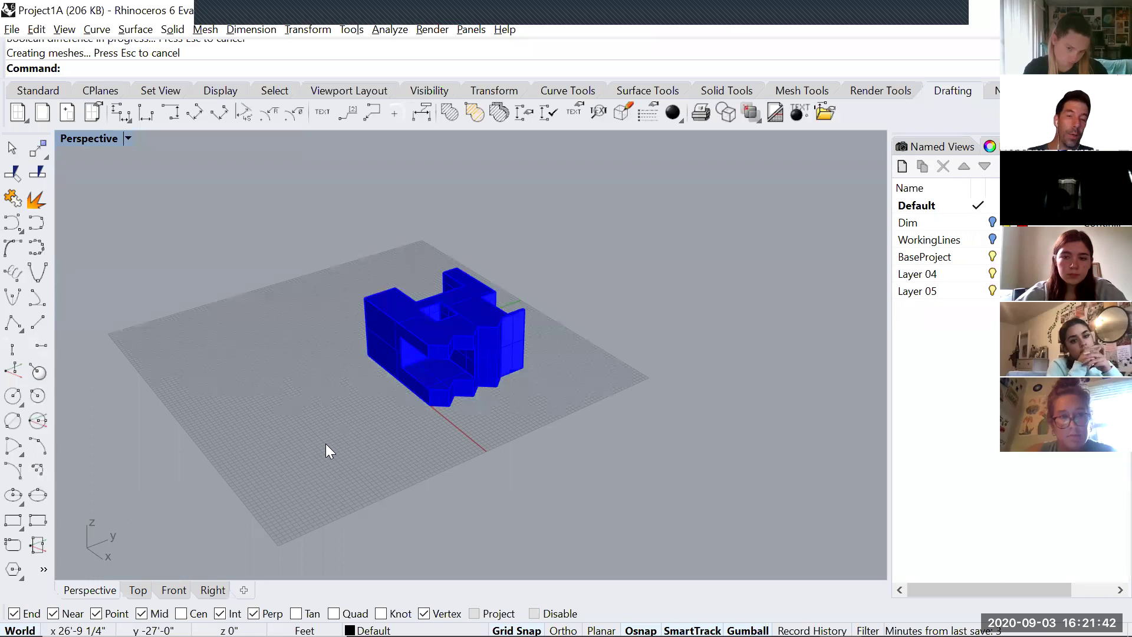
right_click_drag(325, 443, 458, 313)
scroll(448, 353, "up", 5)
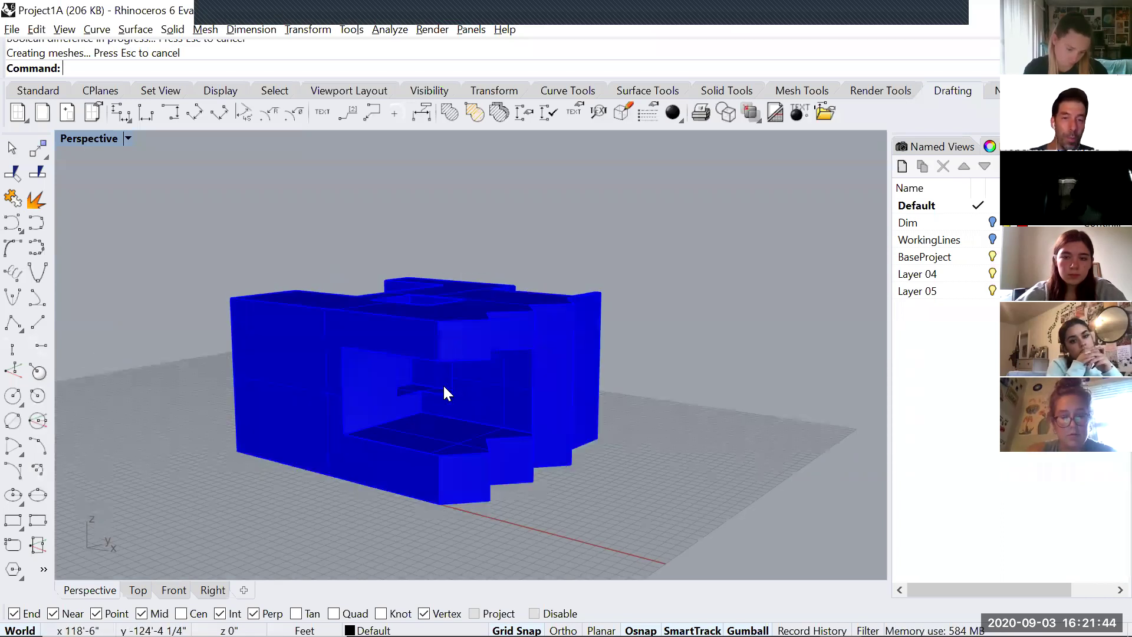
key("Home")
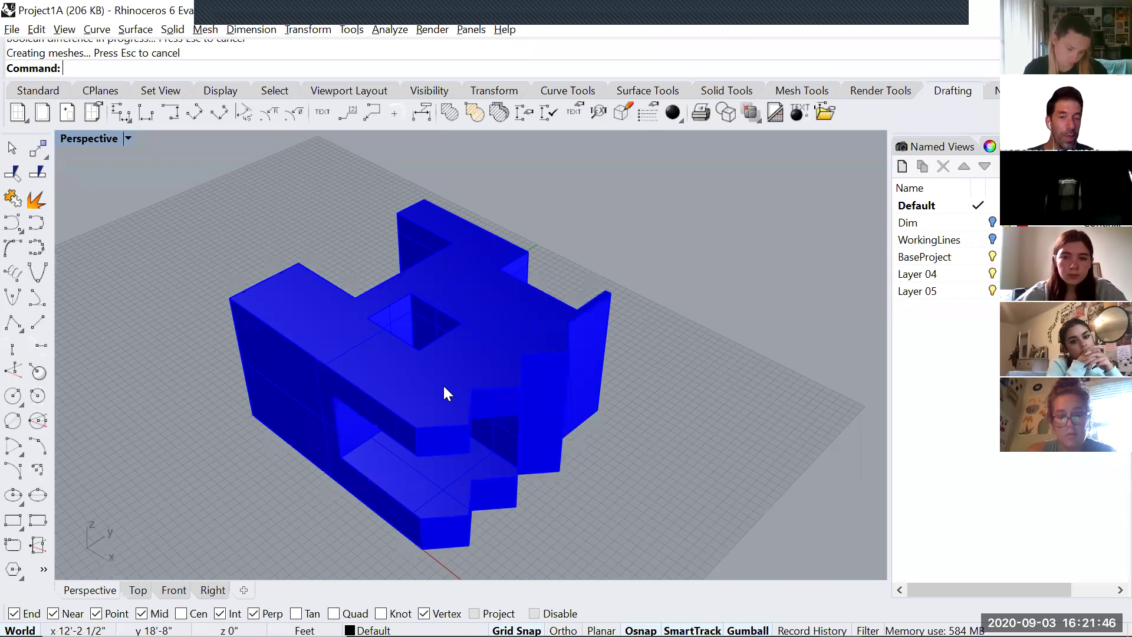
scroll(444, 384, "down", 4)
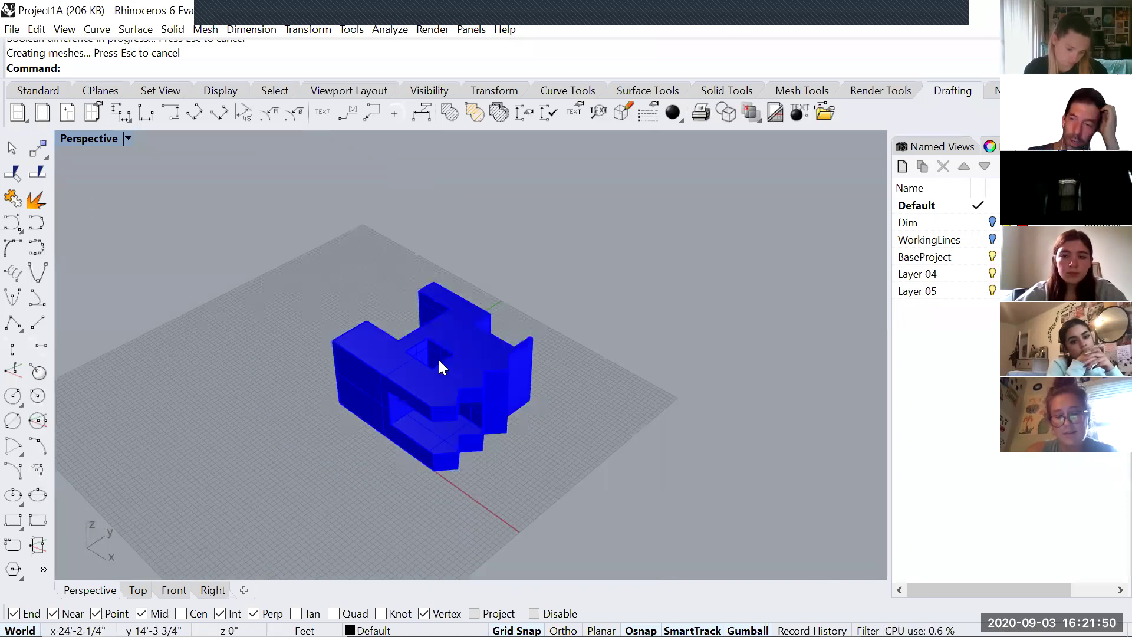
key("alt+Tab")
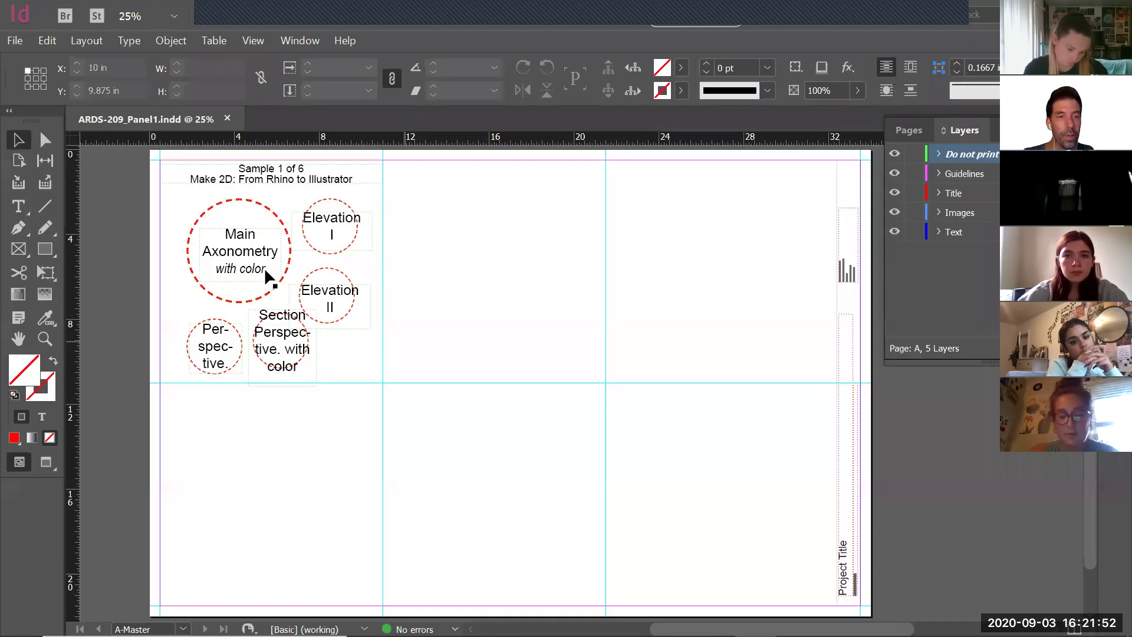
key("alt+Tab")
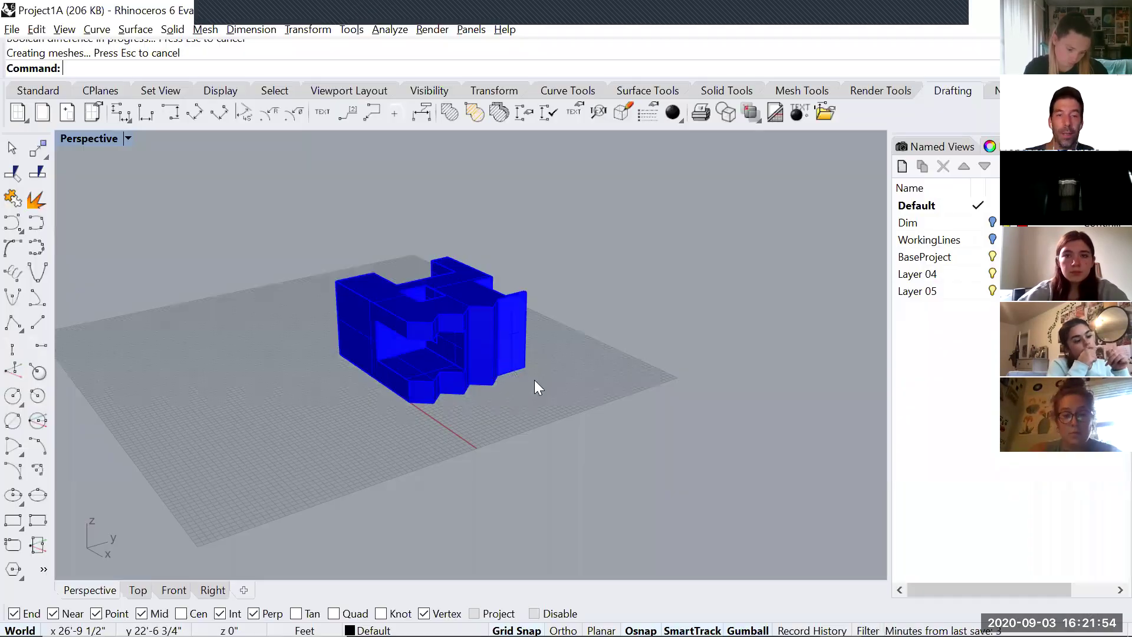
key("Left")
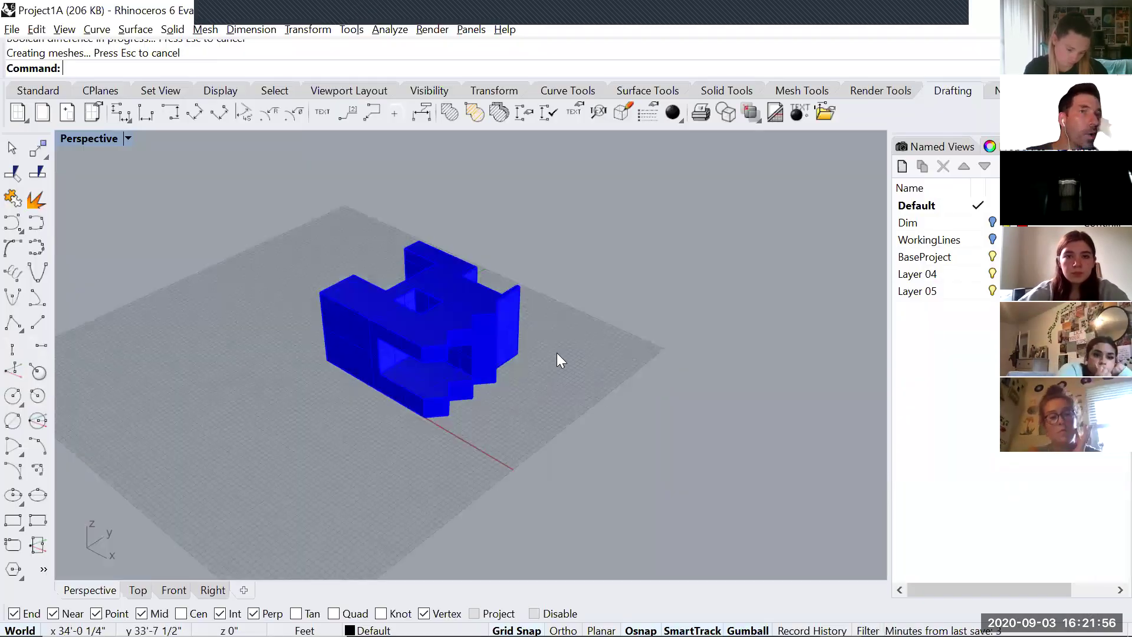
left_click(128, 138)
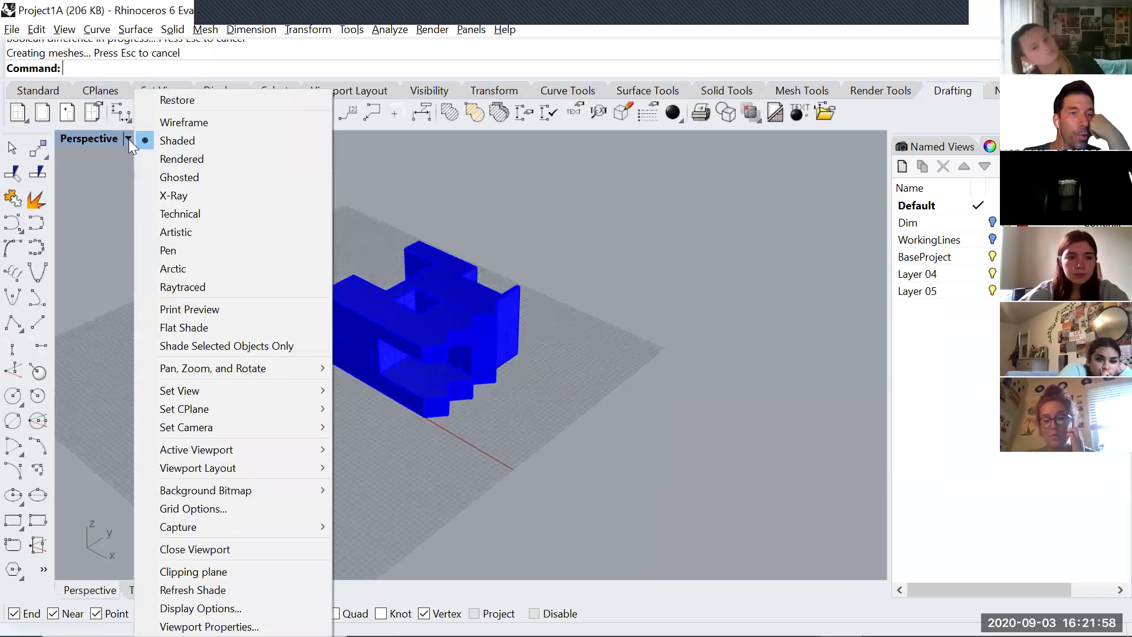
mouse_move(237, 395)
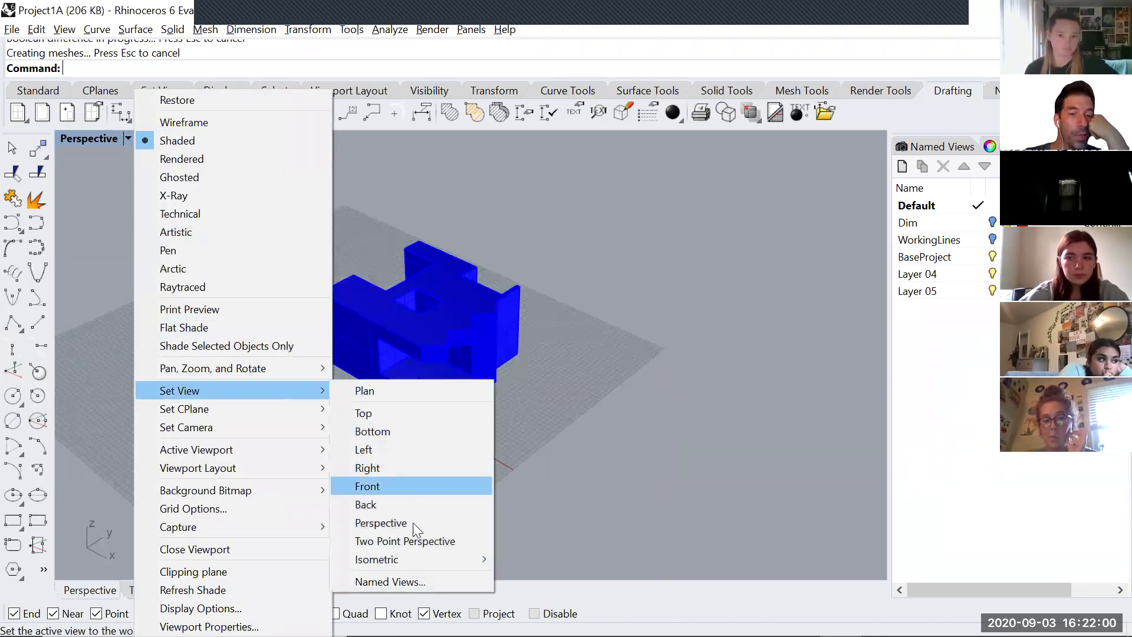
mouse_move(411, 559)
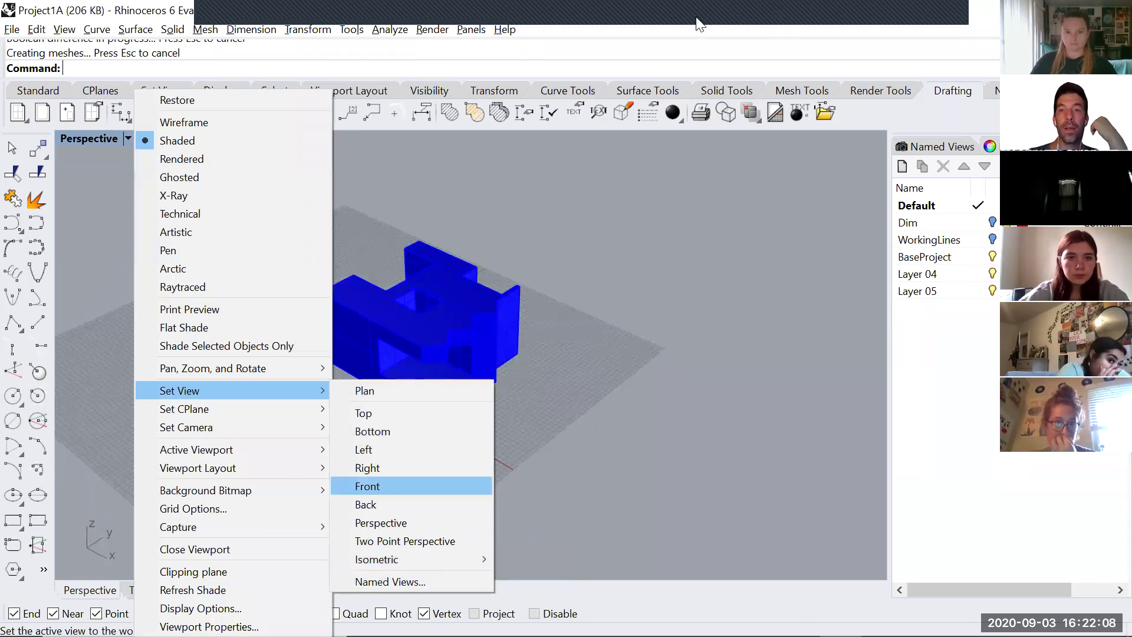
left_click(672, 272)
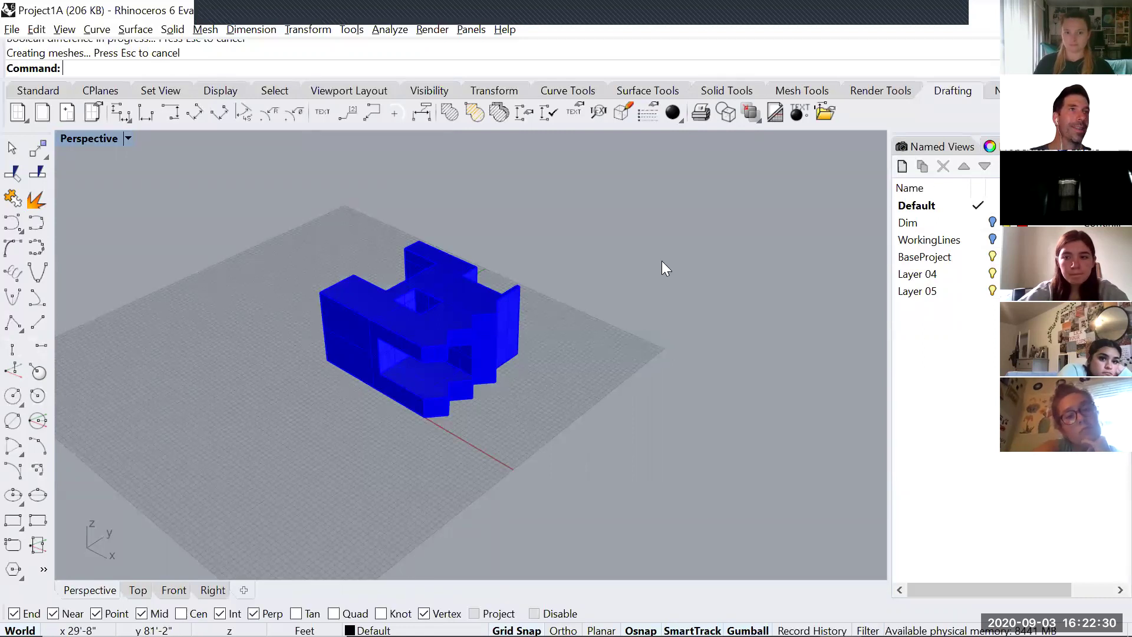
View the building model in the NE and NW isometric views.
mouse_move(580, 292)
right_mouse_down()
mouse_move(571, 258)
mouse_move(573, 304)
right_mouse_up()
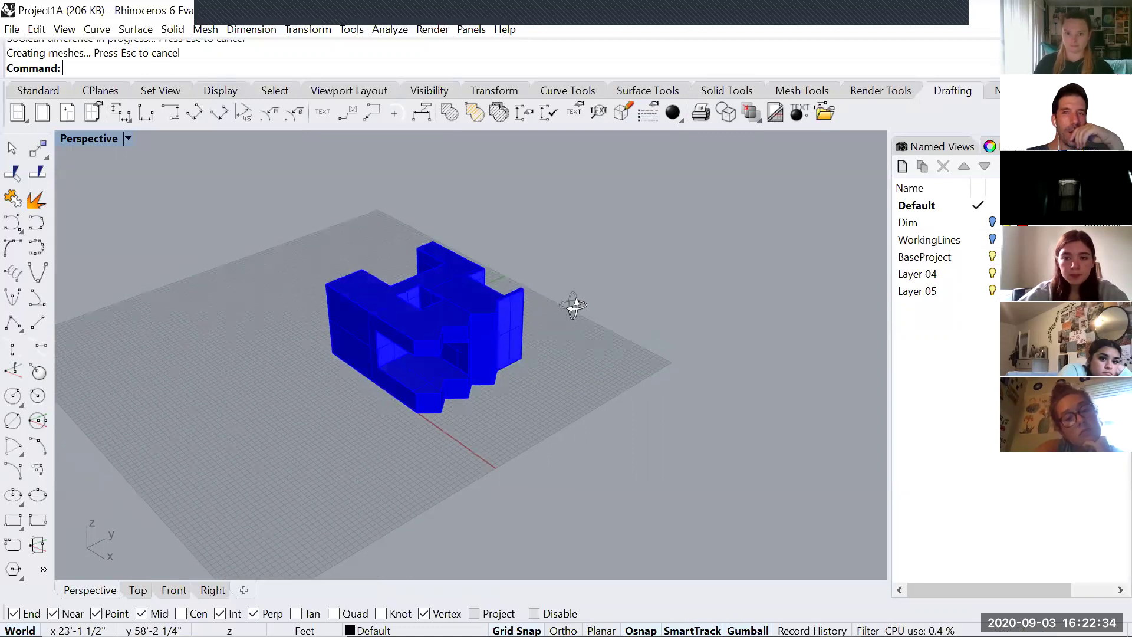
scroll(441, 319, "up", 3)
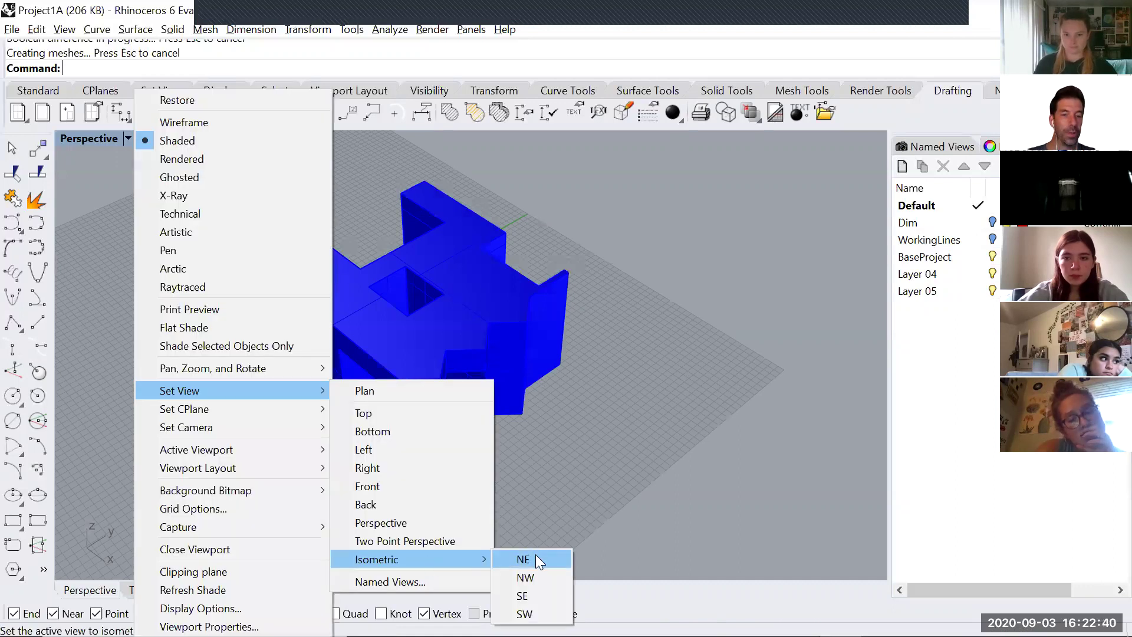
left_click(535, 558)
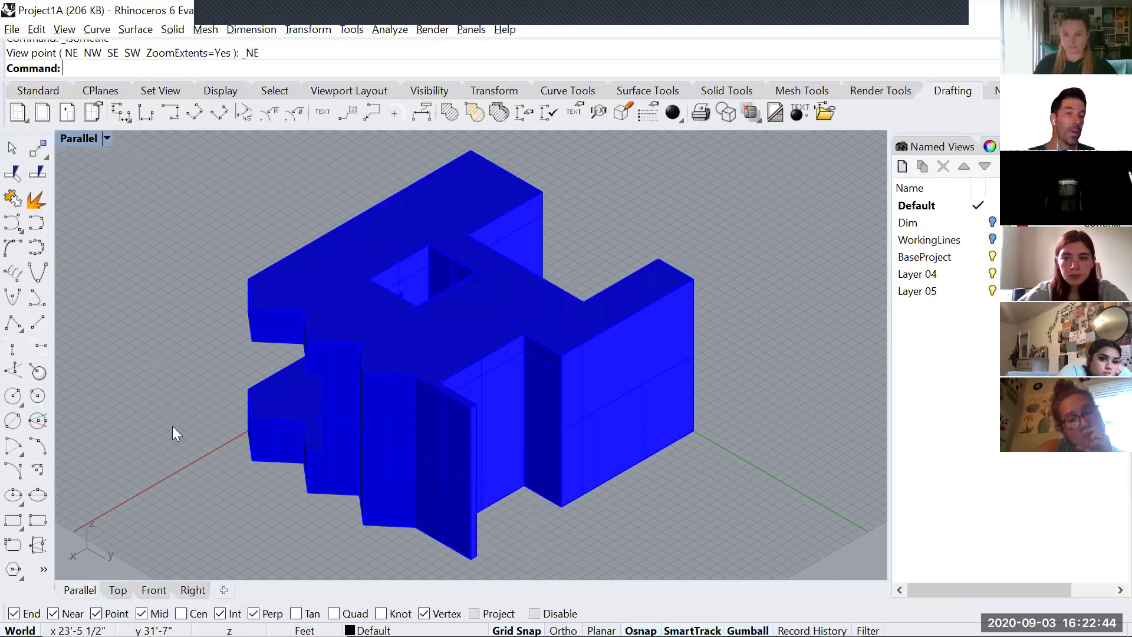
left_click(106, 138)
mouse_move(177, 391)
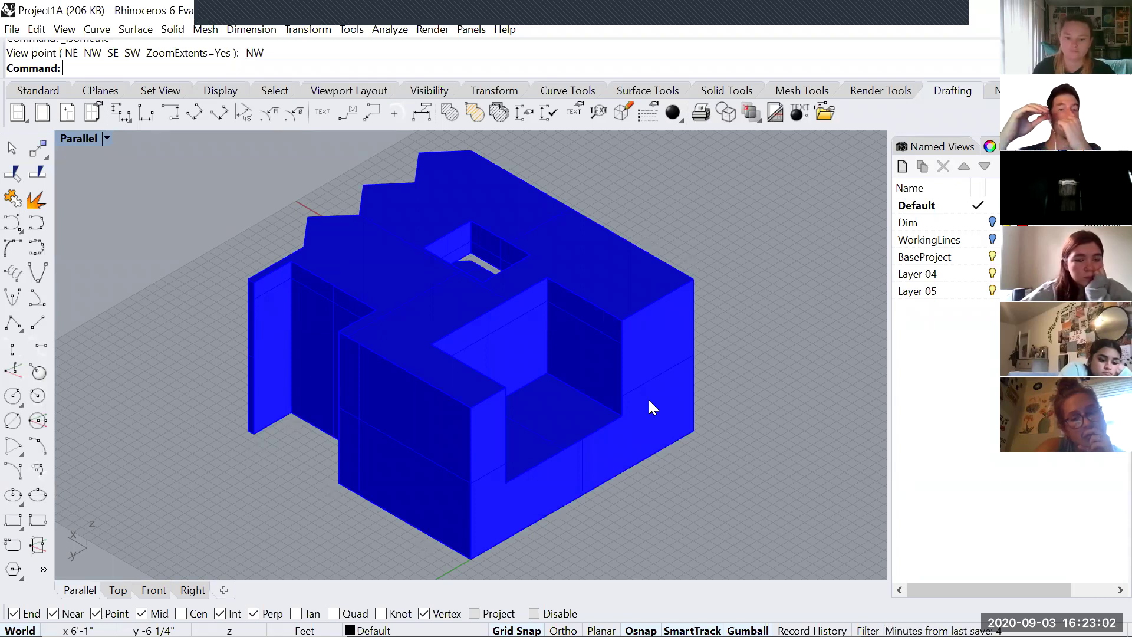
Set the parallel viewport to the SE isometric view.
left_click(107, 138)
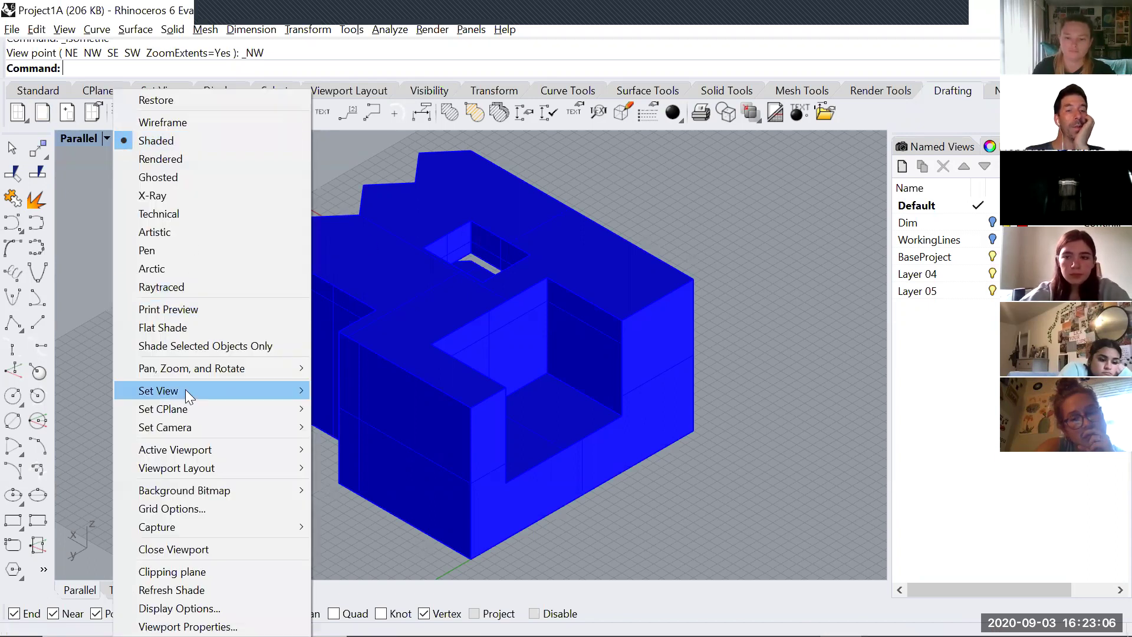
mouse_move(389, 558)
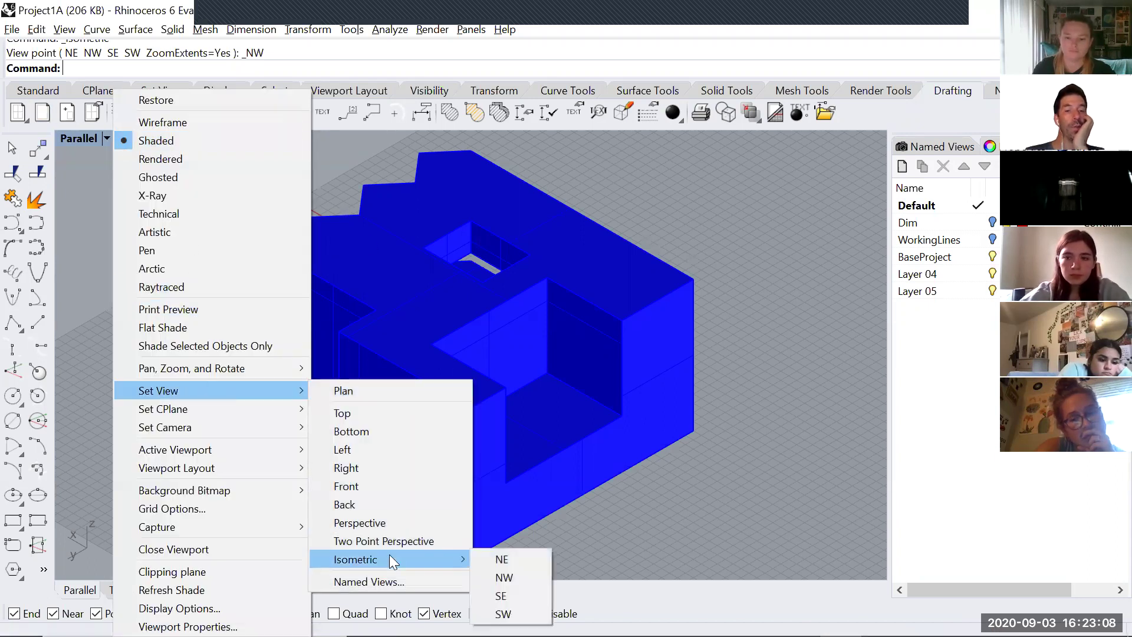
left_click(520, 595)
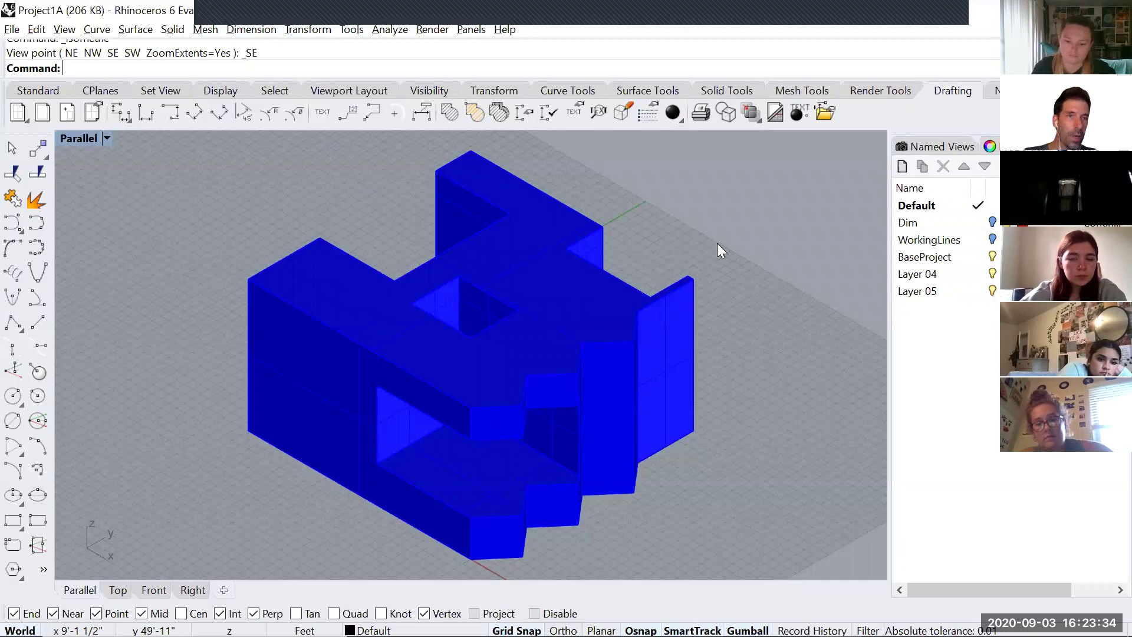
Create a Make2D drawing of the building with third angle projection, maintained source layers and hidden lines, on the layer Make2D.
left_click_drag(640, 210, 534, 264)
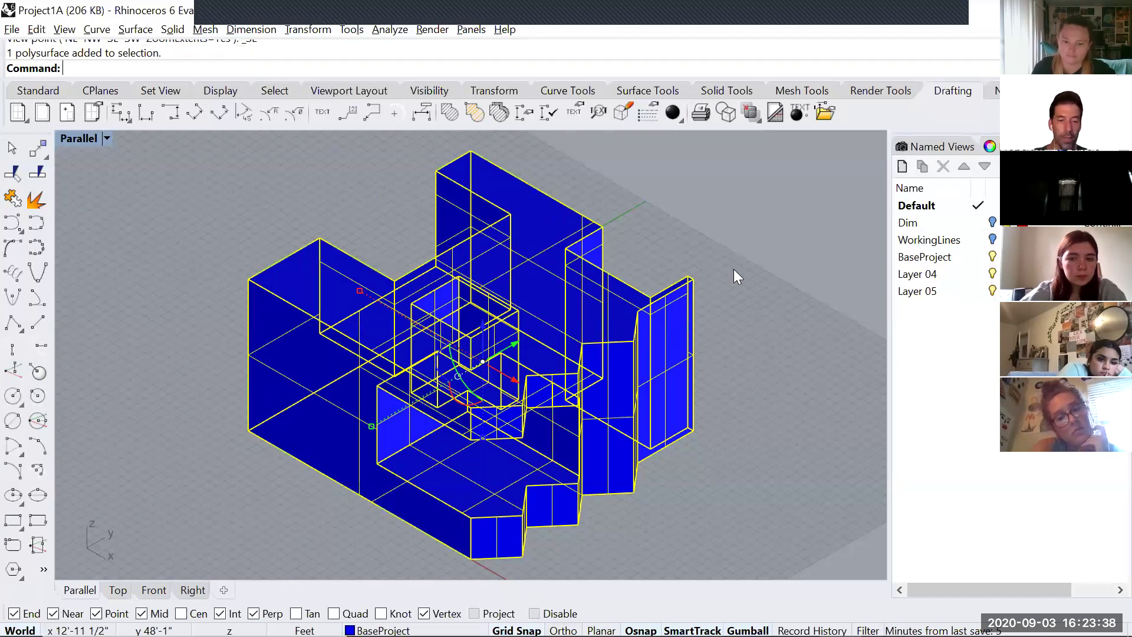
type("Make2D")
key("Return")
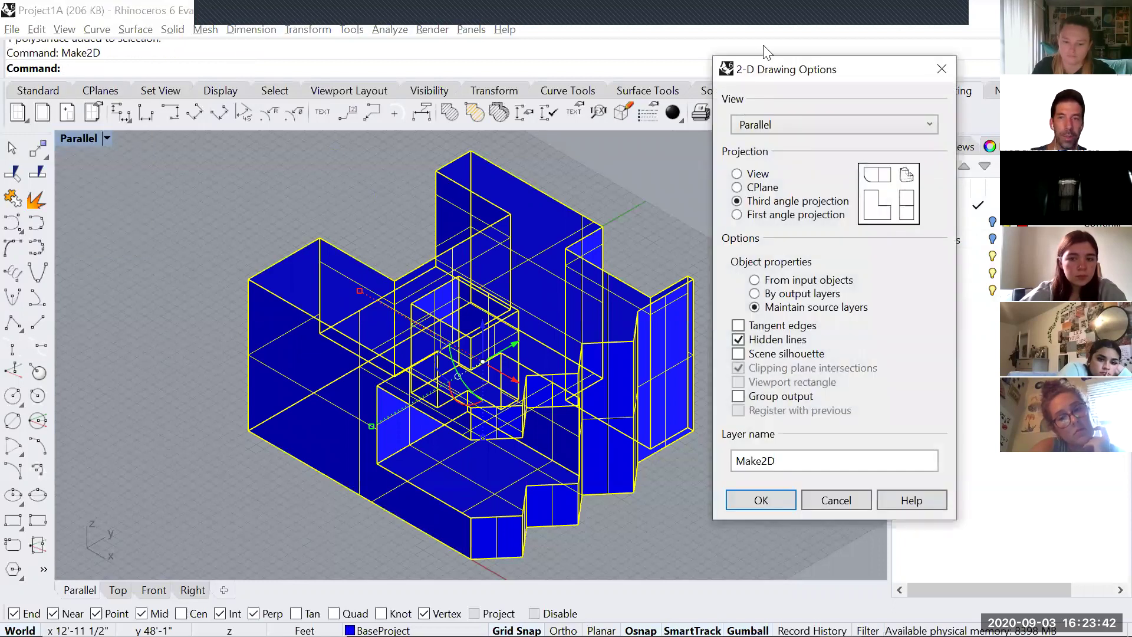
left_click_drag(814, 70, 183, 79)
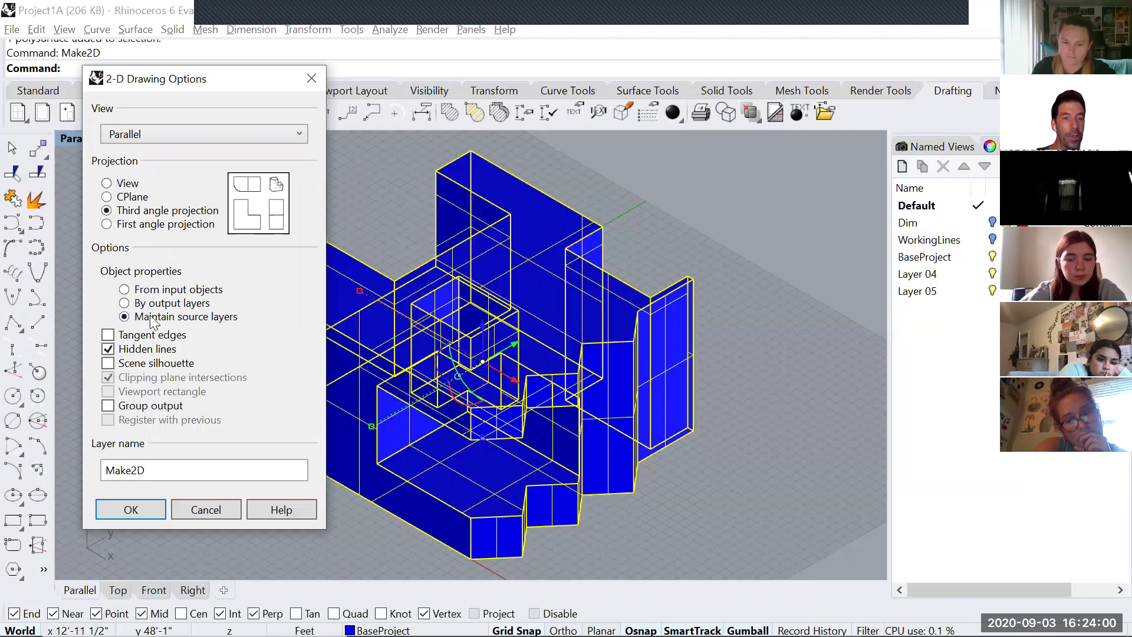
left_click(142, 509)
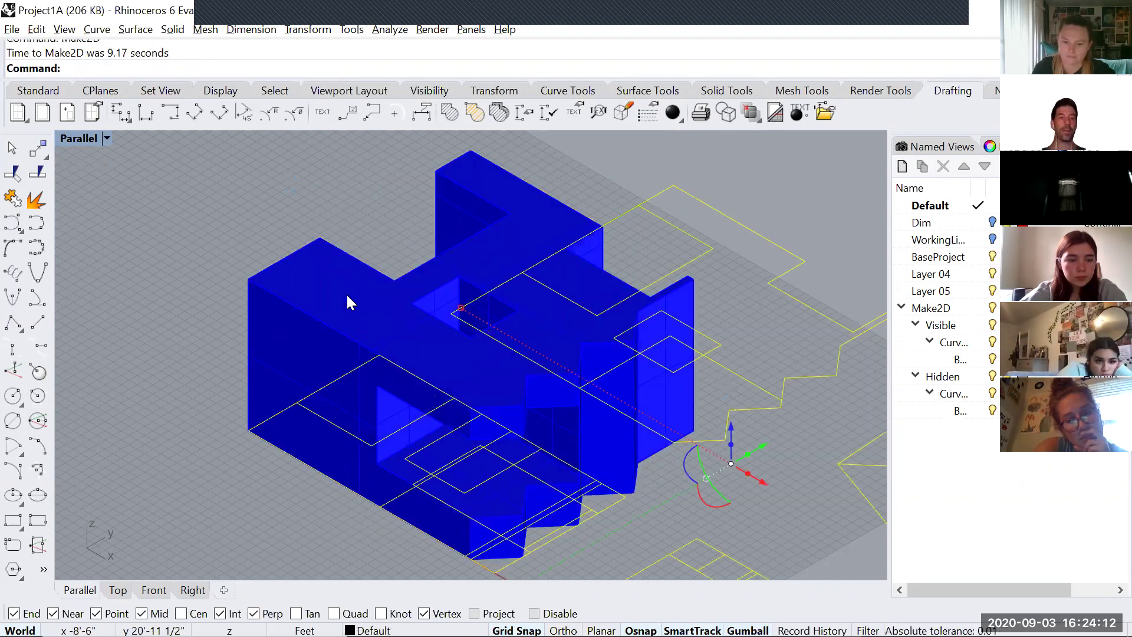
In the Top view, move the generated 2D drawings up and to the right, clear of the building model.
key("Home")
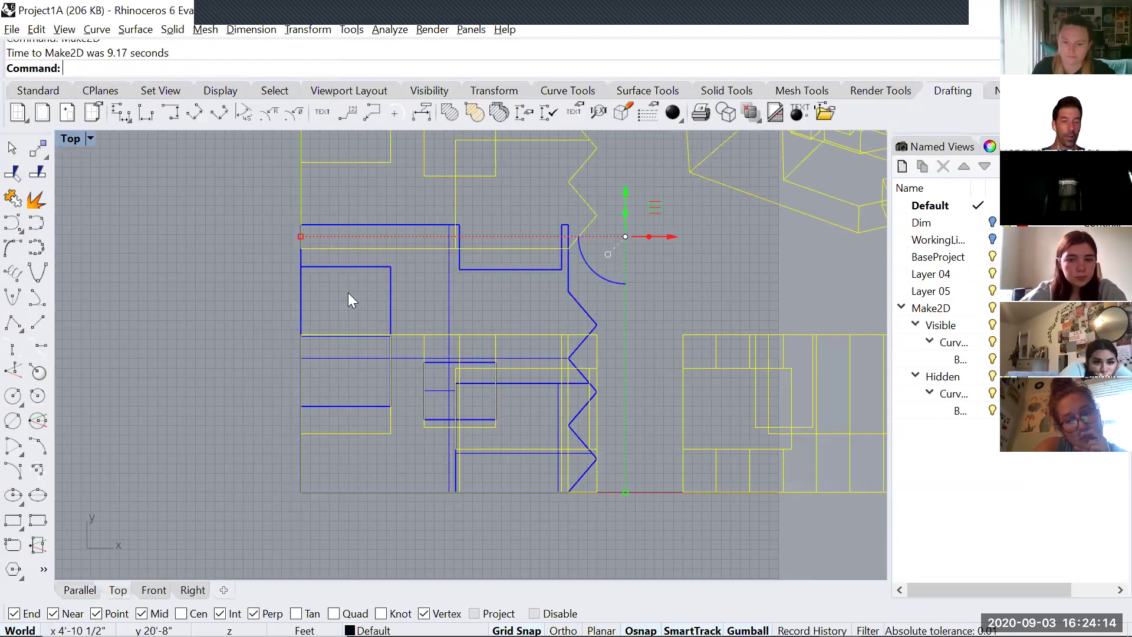
scroll(442, 290, "down", 10)
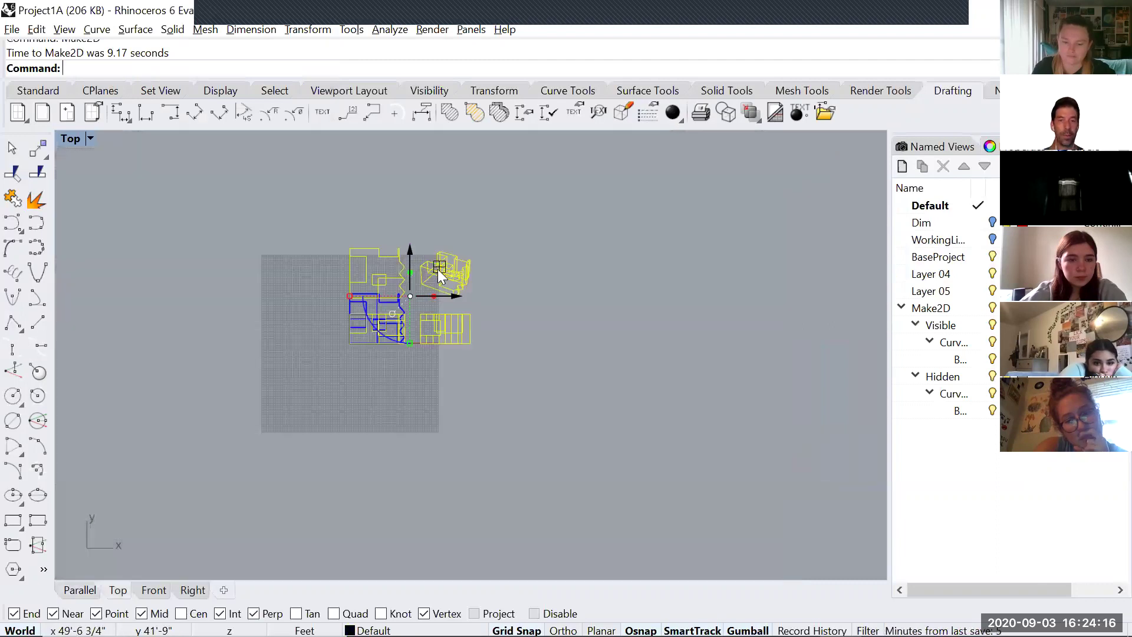
left_click_drag(438, 269, 603, 222)
key("Escape")
scroll(588, 260, "up", 6)
right_click_drag(586, 227, 554, 326)
scroll(623, 241, "up", 3)
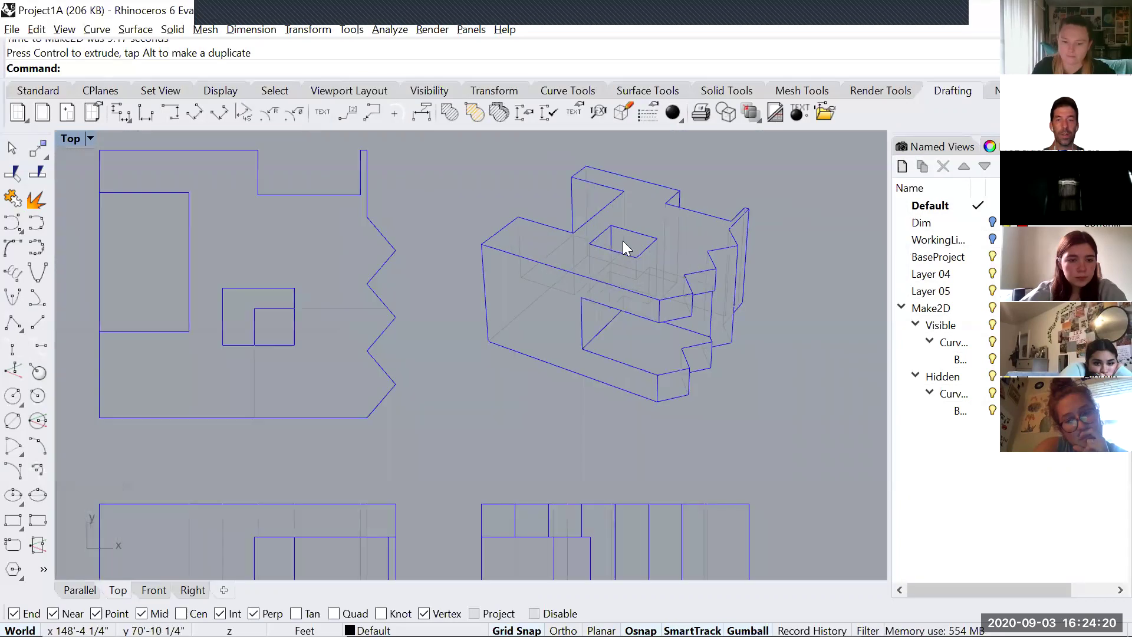
scroll(622, 241, "down", 2)
scroll(620, 245, "down", 4)
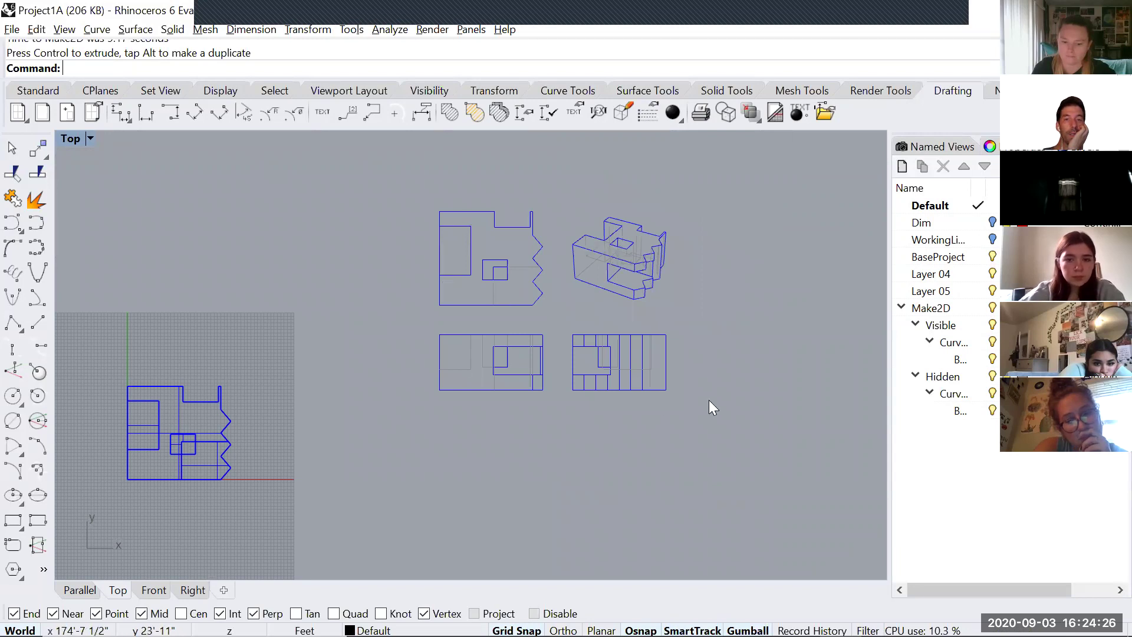
left_click_drag(333, 156, 778, 436)
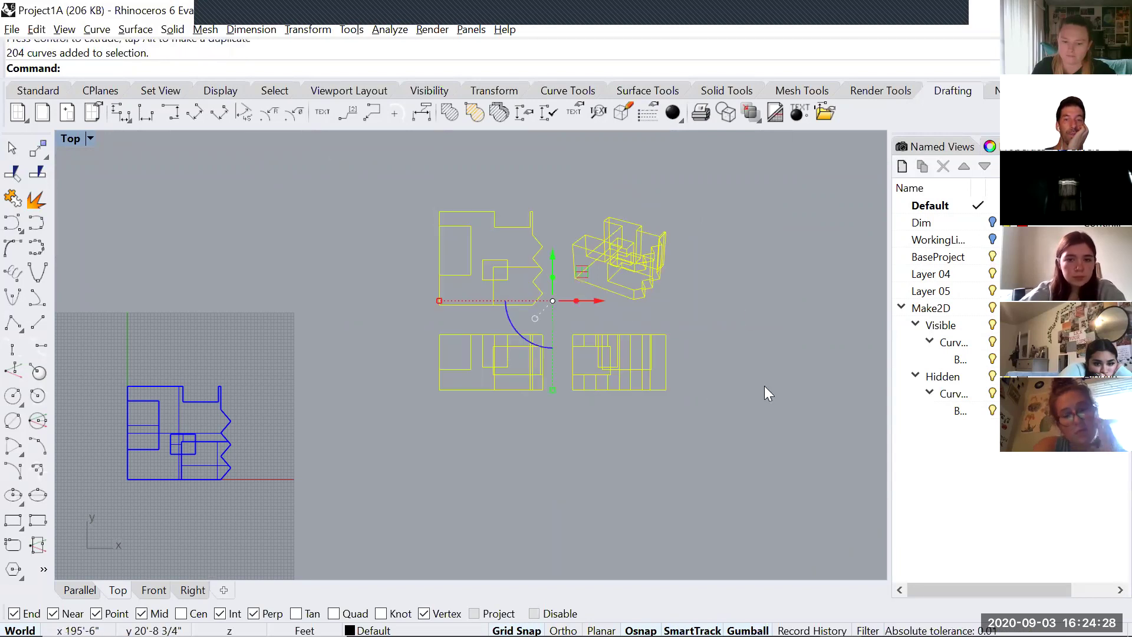
key("Escape")
scroll(591, 207, "up", 6)
mouse_move(682, 336)
right_mouse_down()
mouse_move(607, 384)
mouse_move(600, 357)
right_mouse_up()
scroll(600, 358, "down", 10)
Export only the curves of the four 2D drawings to the Desktop as an Adobe Illustrator (*.ai) file named Project1A.
key("ctrl+shift+p")
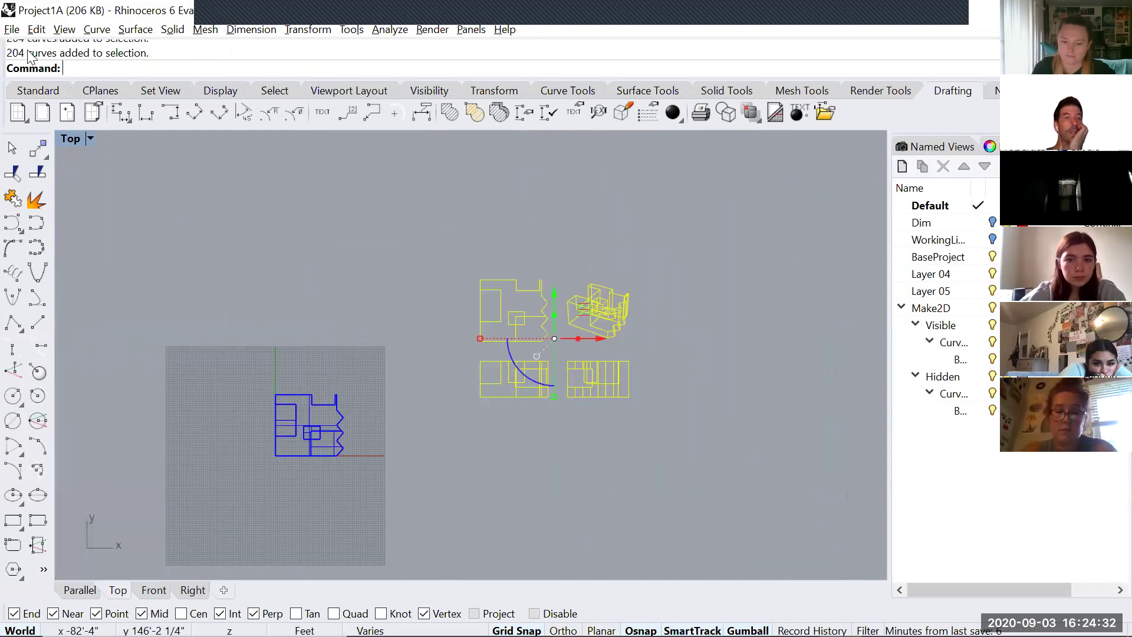
left_click(12, 29)
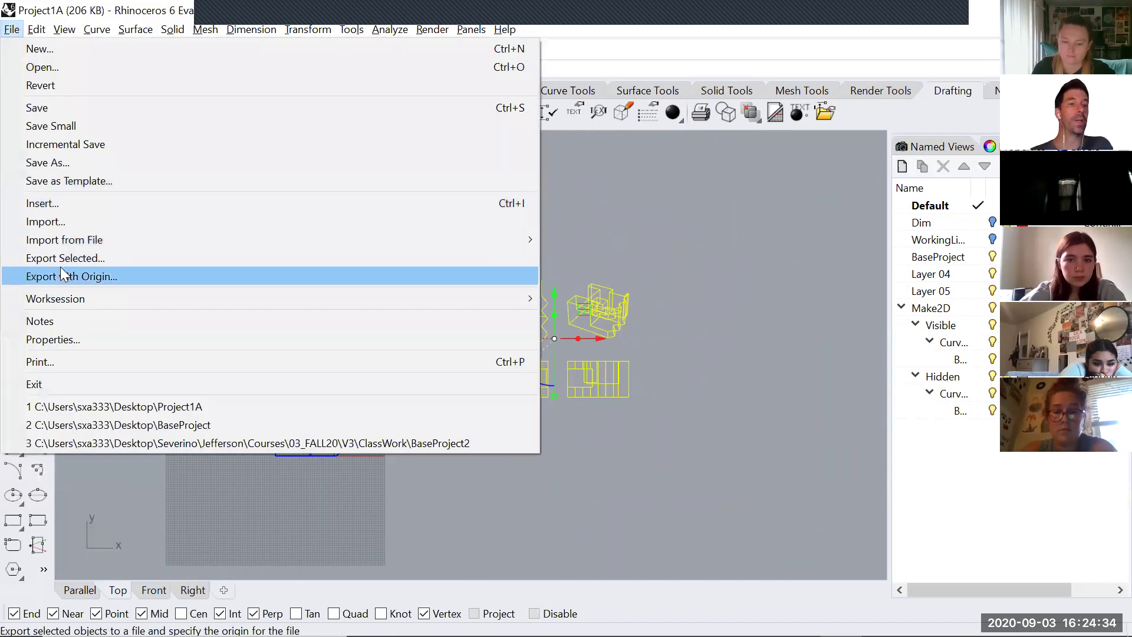
left_click(62, 259)
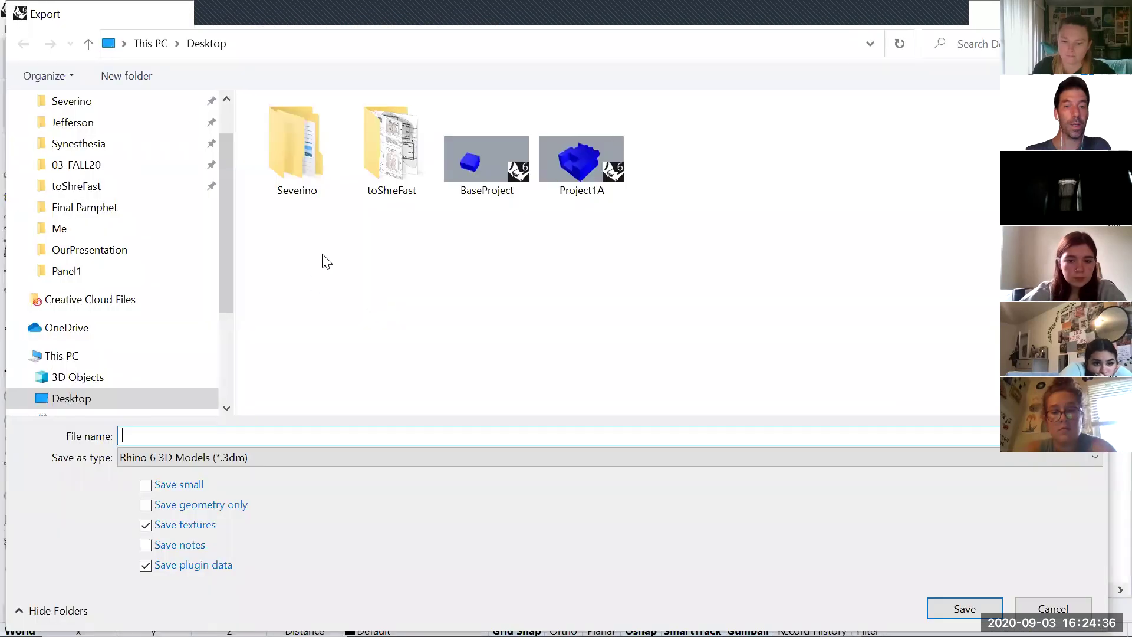
left_click(284, 462)
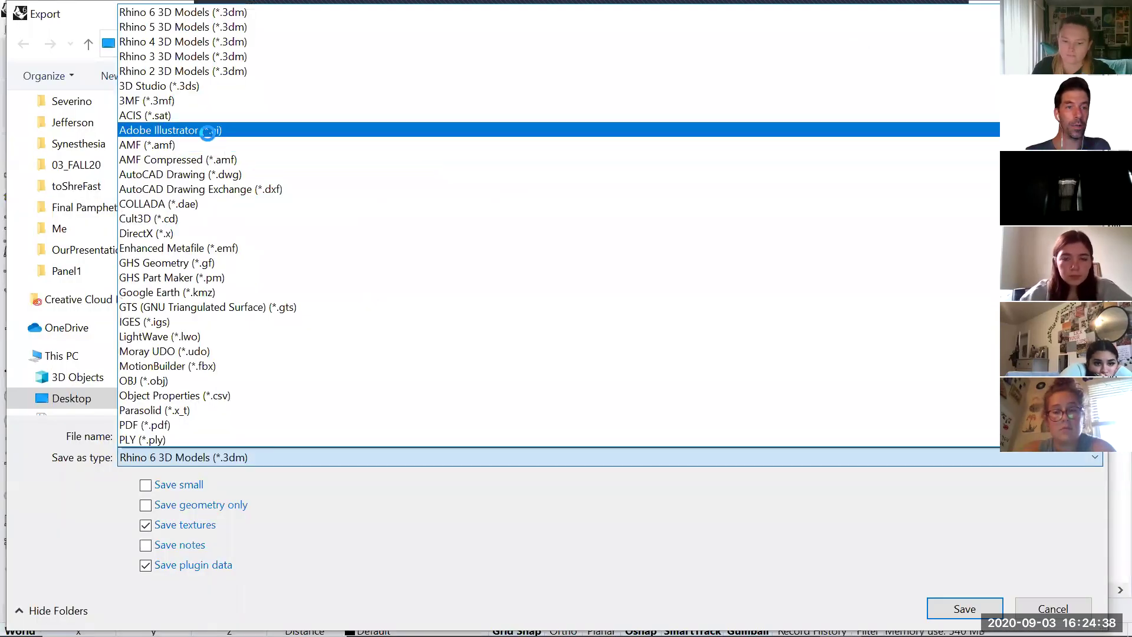
left_click(207, 132)
left_click(194, 435)
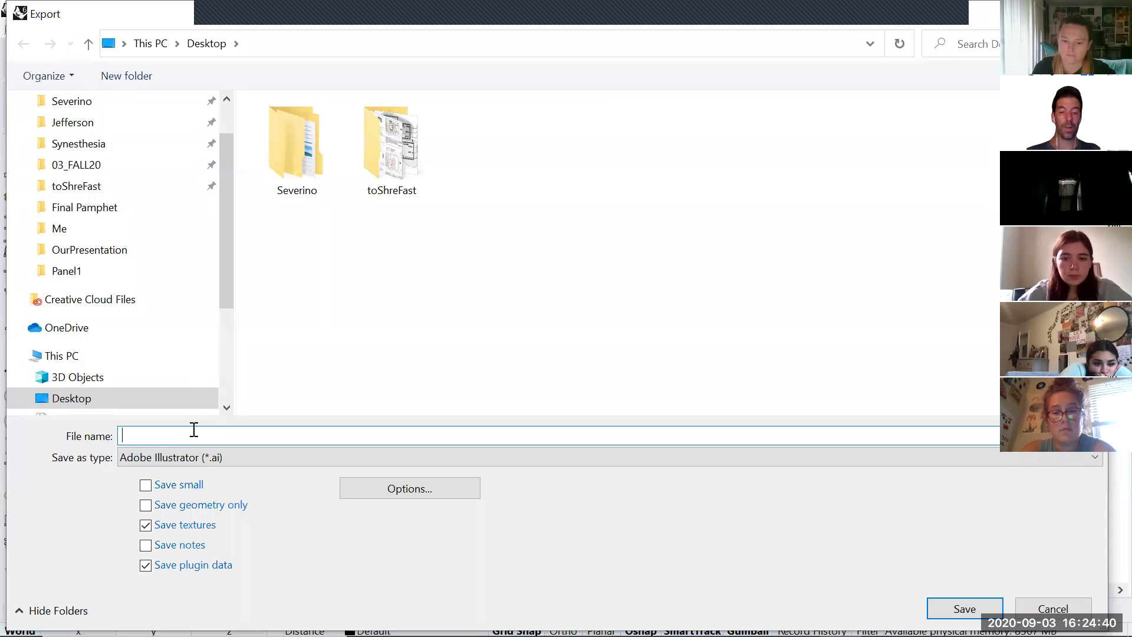
type("Project1A")
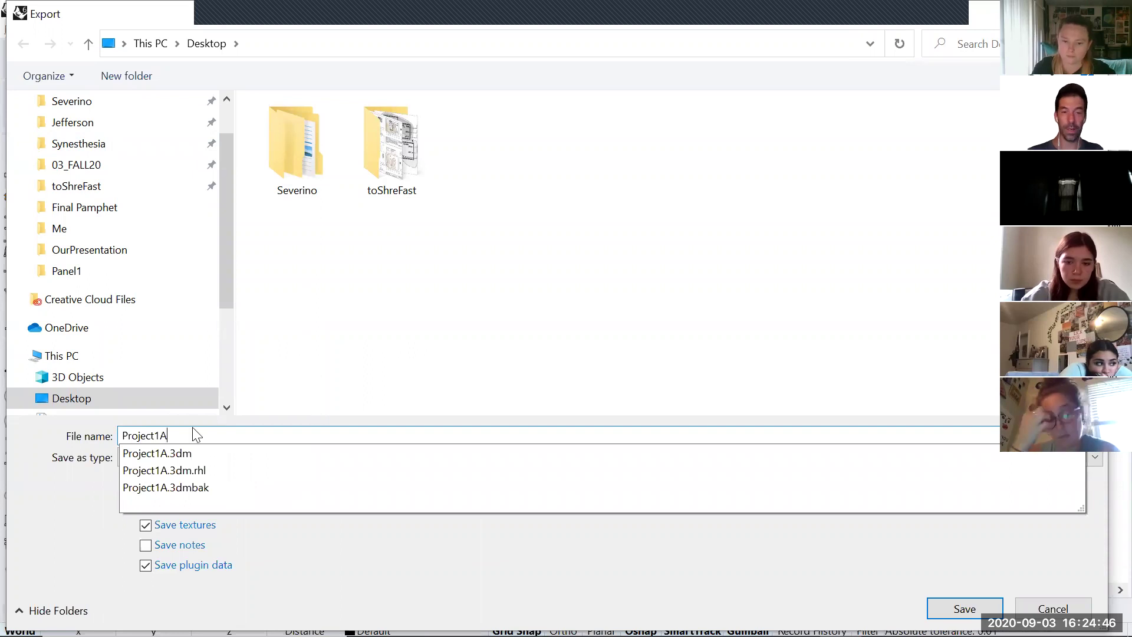
left_click(384, 568)
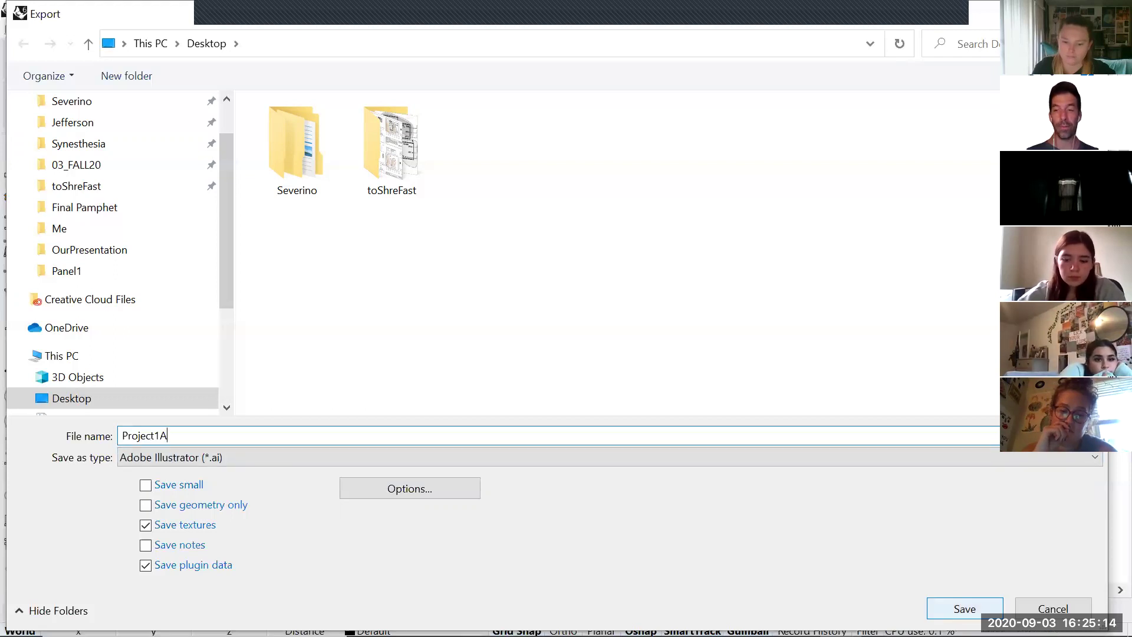
left_click(959, 605)
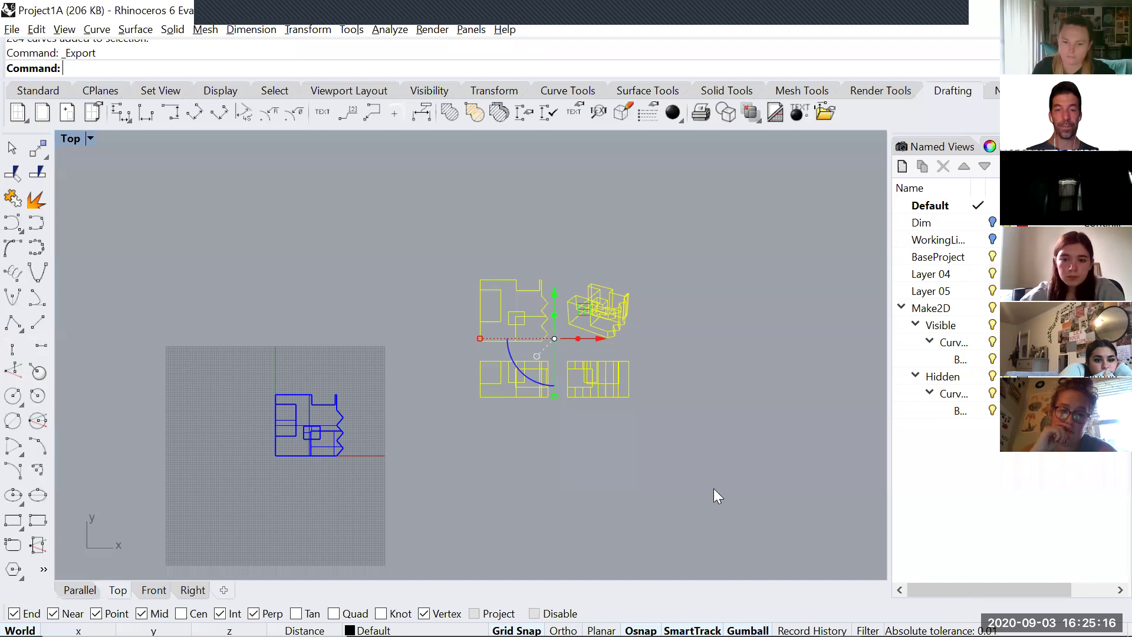
Switch to Illustrator and open the exported Project1A AI file from the Desktop.
left_click(460, 531)
key("alt+Tab")
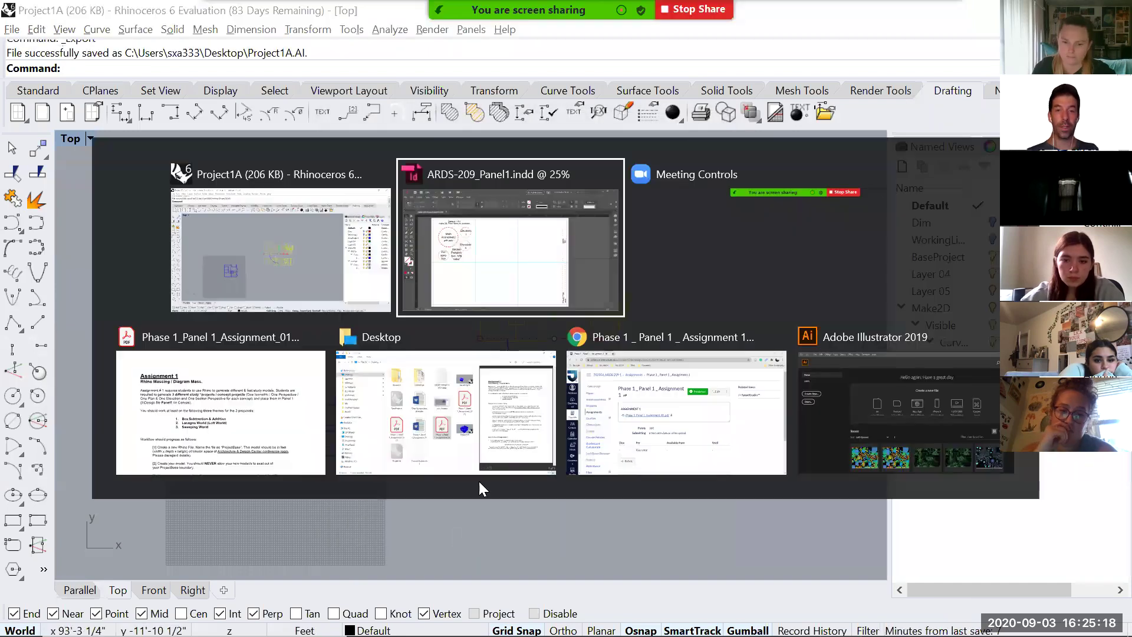
key("alt+Tab")
key("alt+Tab")
key("alt+Tab")
key("alt+Tab")
key("alt+Tab")
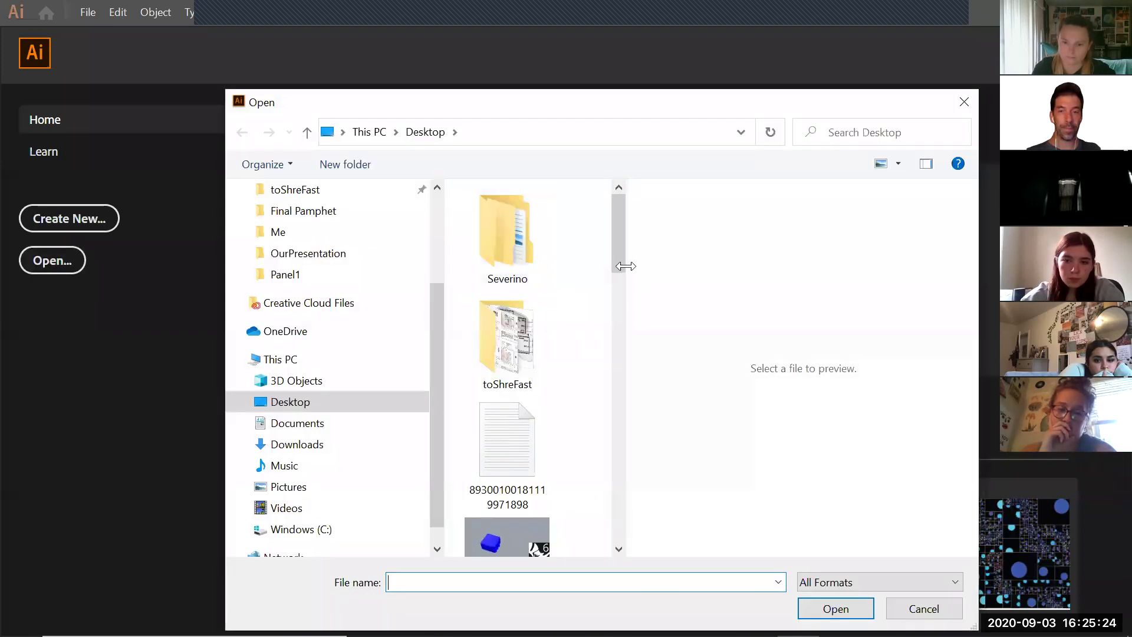
left_click_drag(625, 266, 701, 461)
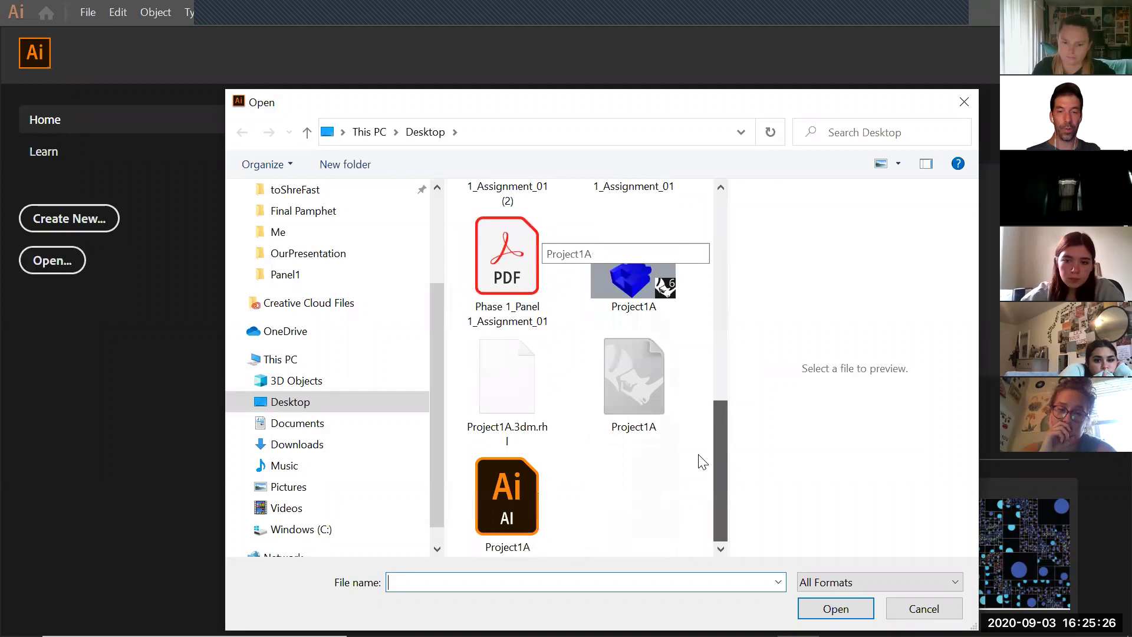
left_click(545, 494)
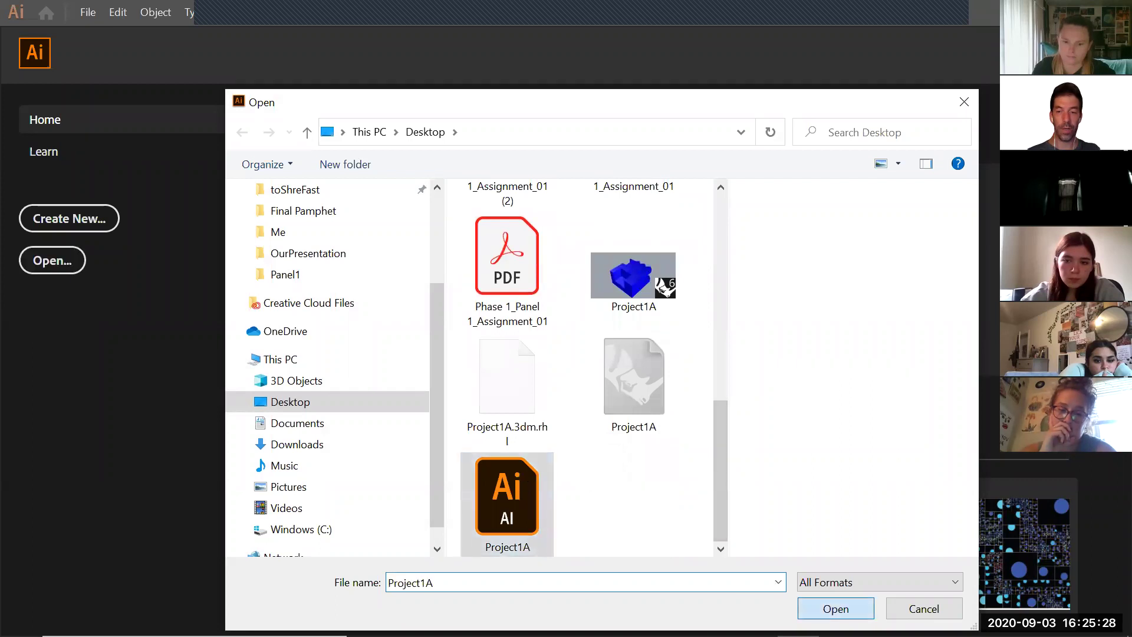
left_click(836, 608)
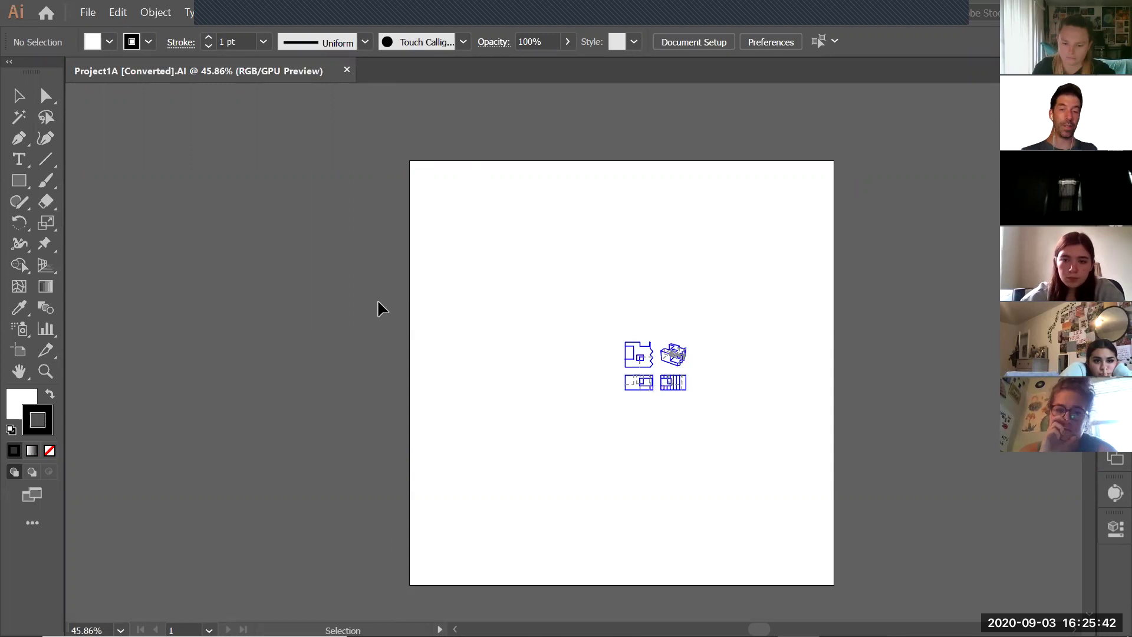
Switch to the ARDS-209_Panel1 layout in InDesign and review which drawings the Sample 1 area requires.
key("alt+Tab")
key("Tab")
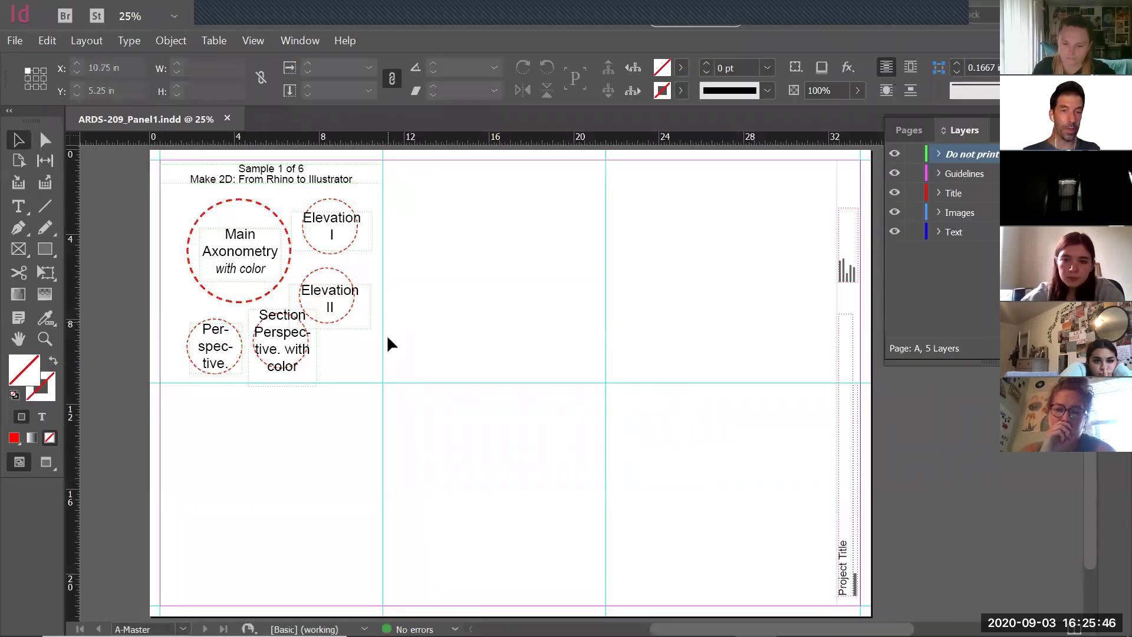
left_click(375, 383)
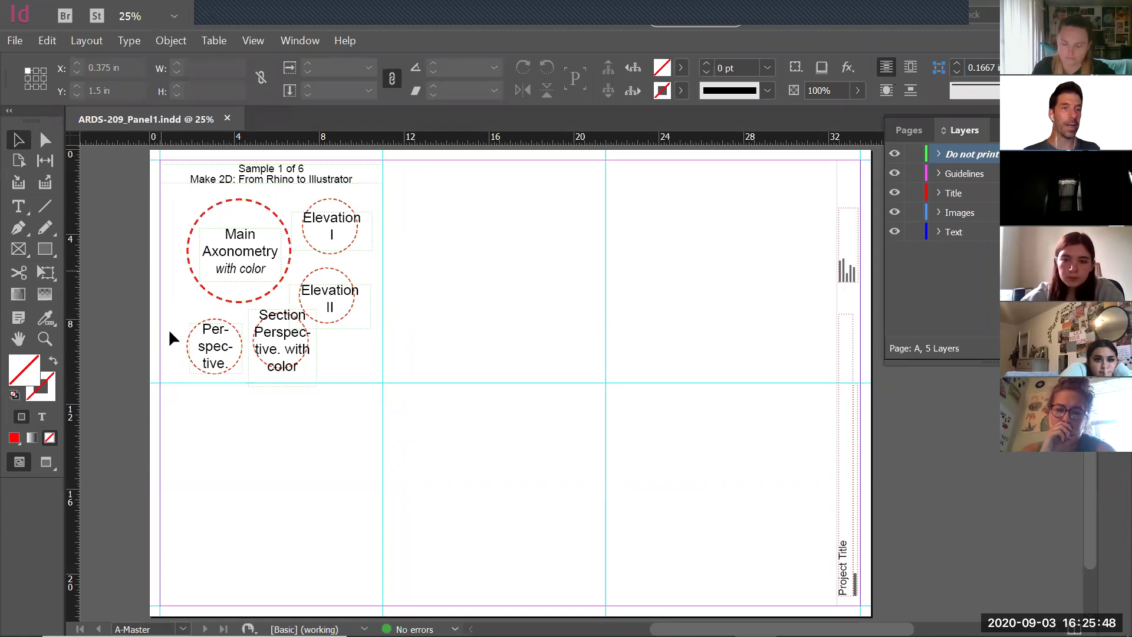
Switch back to Illustrator and create a new 10 x 10 in portrait document with one artboard.
key("alt+Tab")
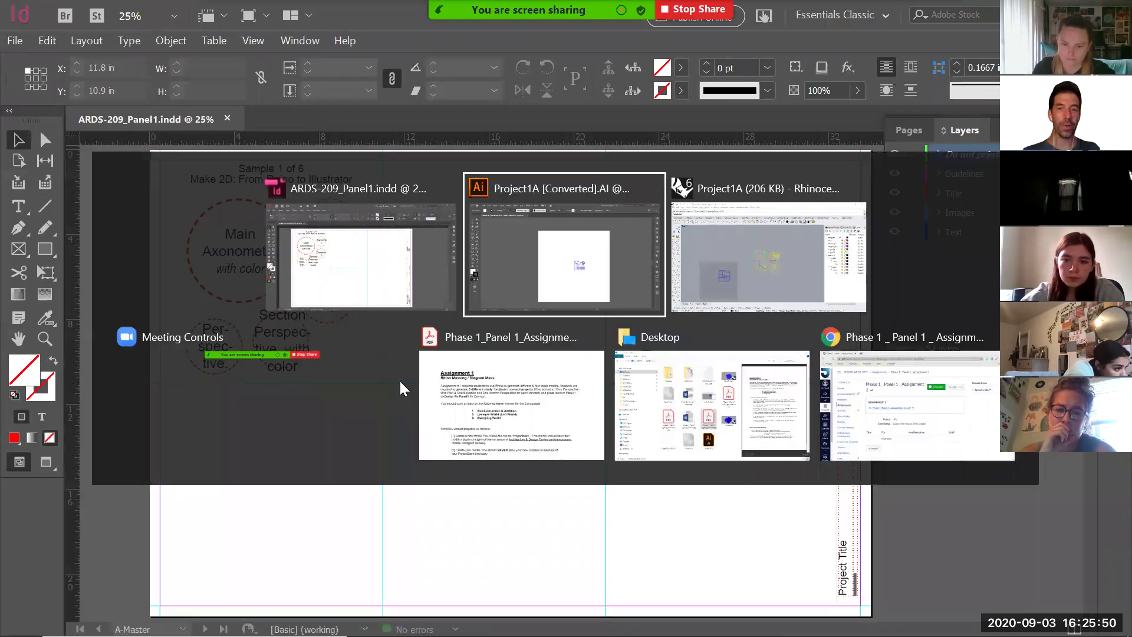
left_click(87, 13)
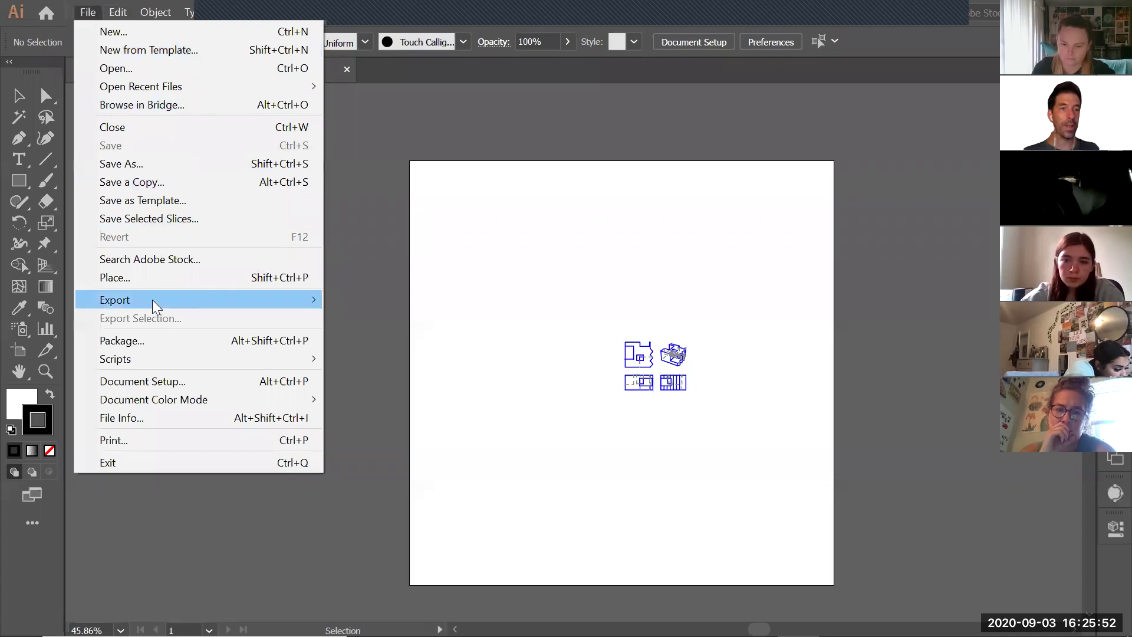
left_click(631, 305)
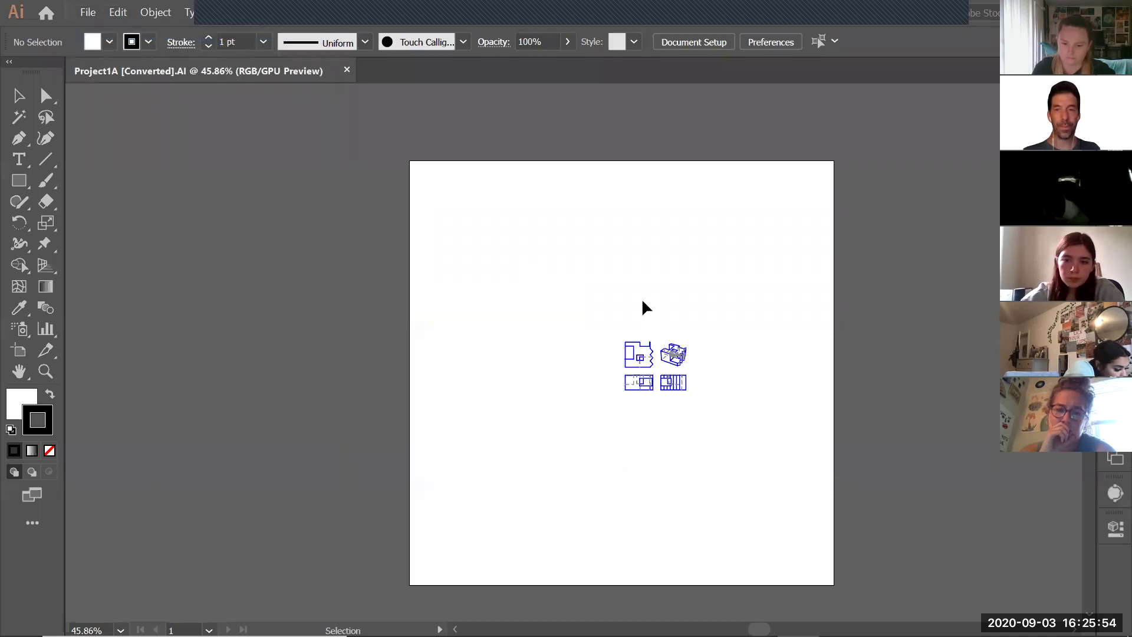
key("ctrl+n")
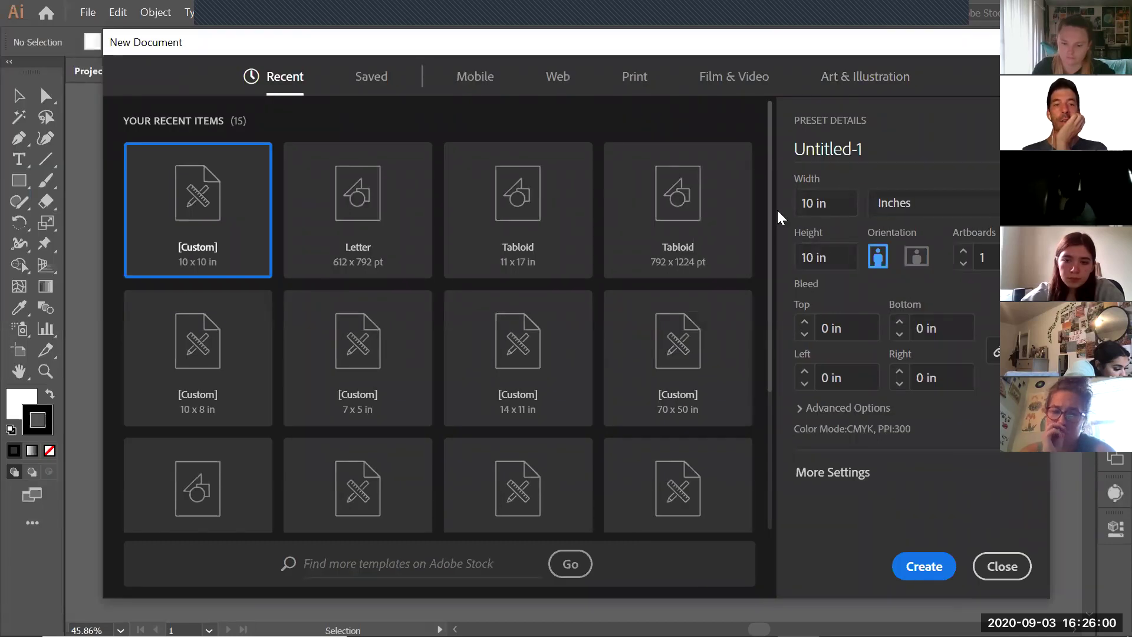
left_click(925, 568)
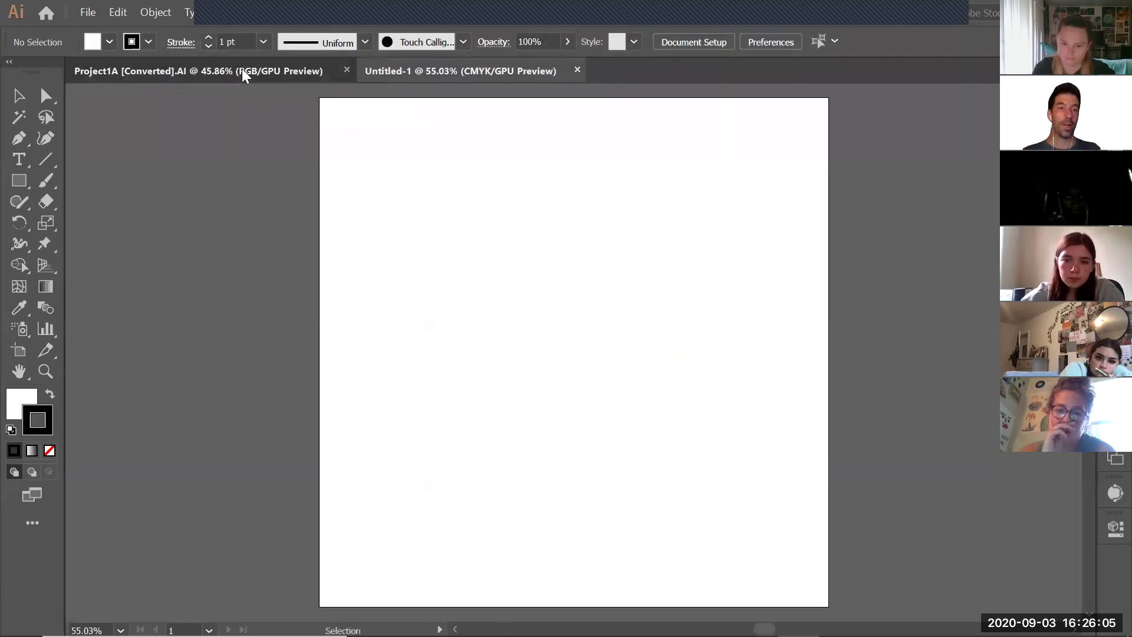
Copy all four line drawings from the Project1A document for use in the new blank document.
left_click(245, 75)
key("a")
left_click_drag(564, 311, 760, 451)
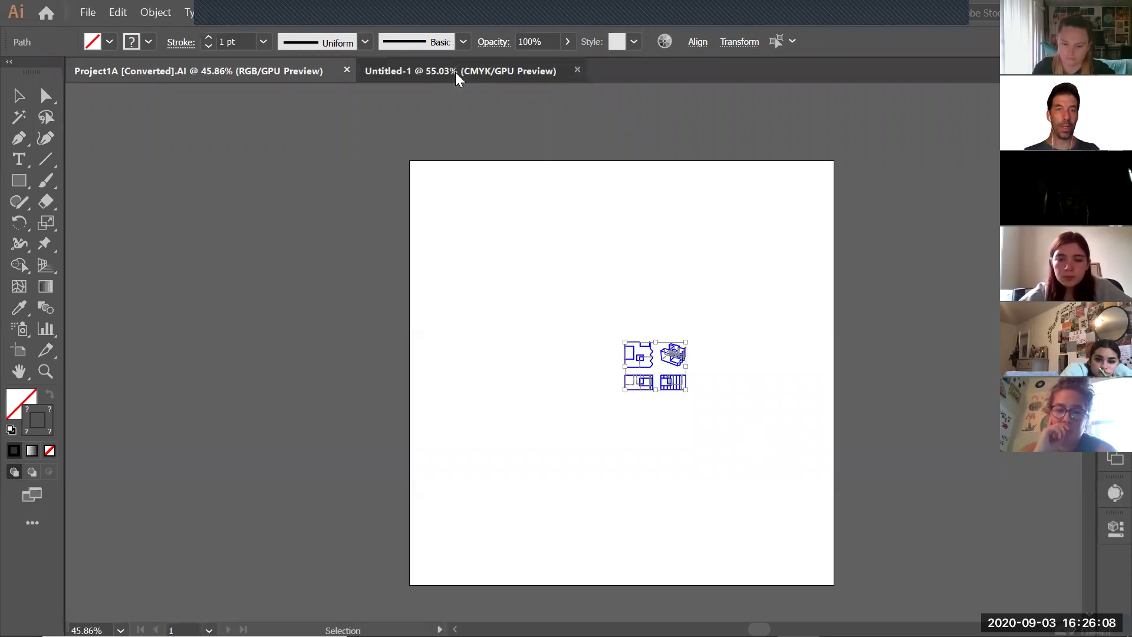
left_click(526, 73)
Try pasting the four drawings into the new document and enlarging them.
key("ctrl+v")
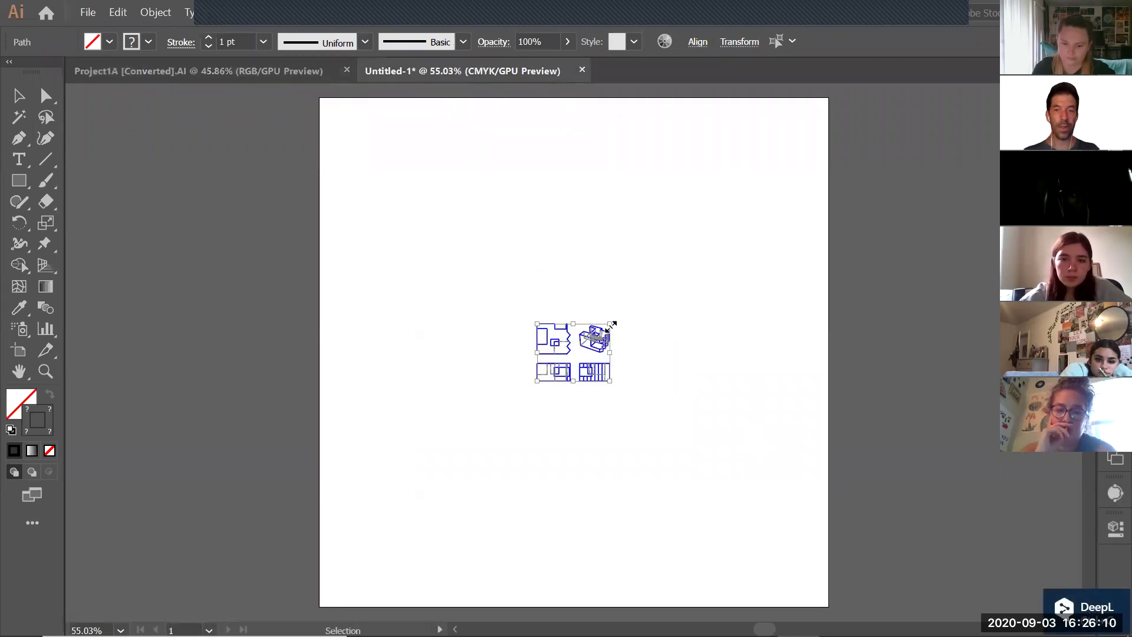
left_click_drag(613, 324, 777, 196)
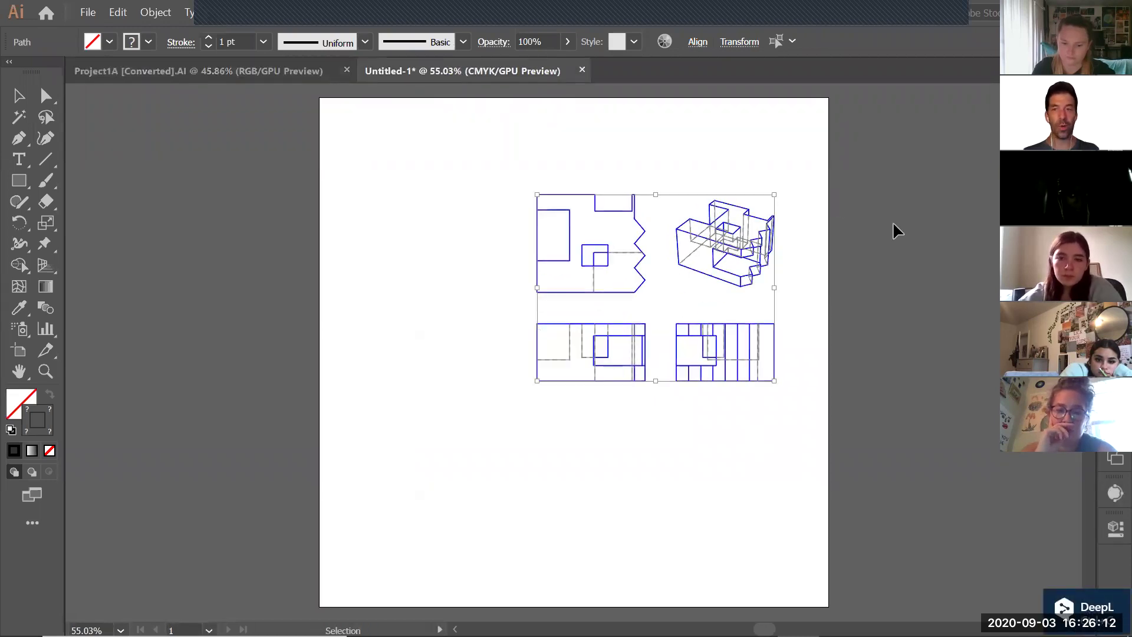
key("F7")
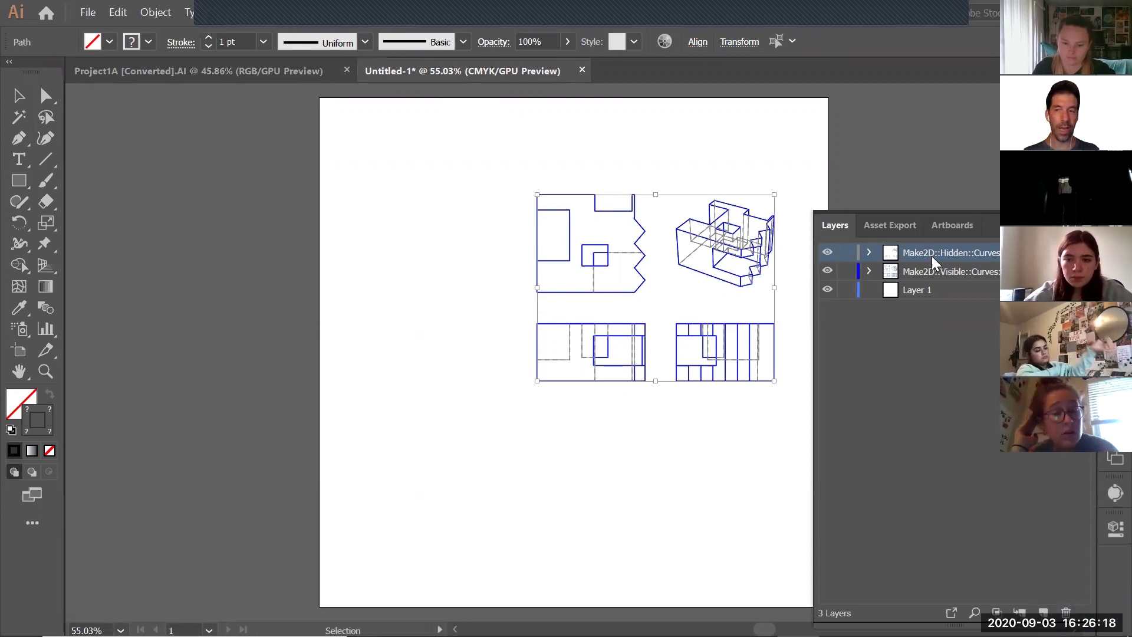
key("ctrl+z")
key("ctrl+z")
With Paste Remembers Layers on, paste the four drawings into the new document and enlarge them to about 5.5 x 4.4 in.
left_click(1086, 225)
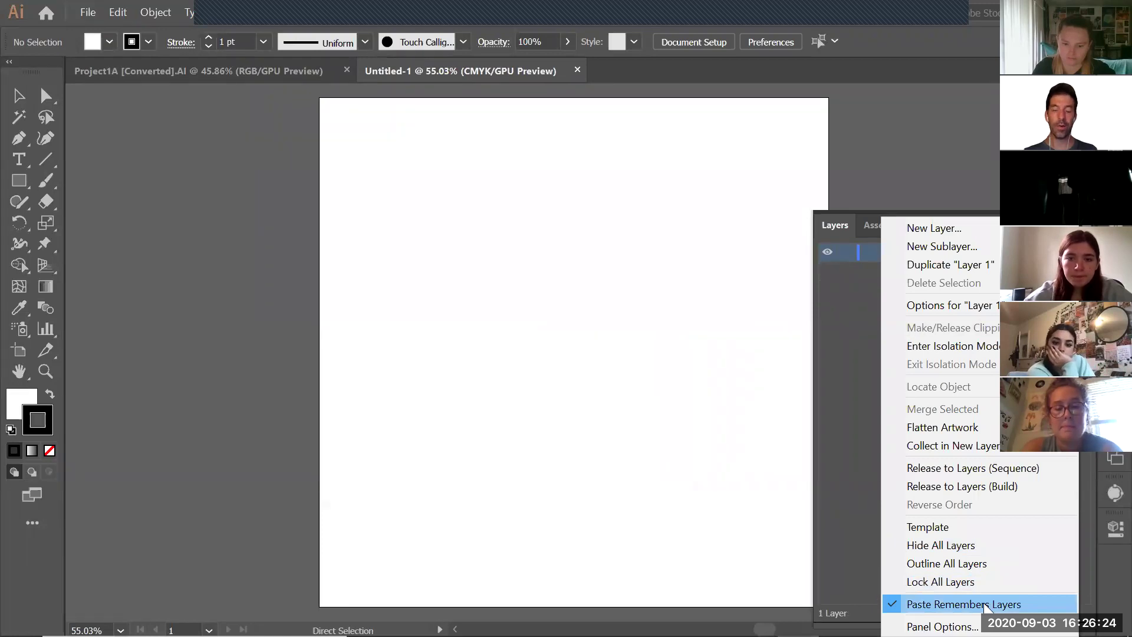
left_click(603, 384)
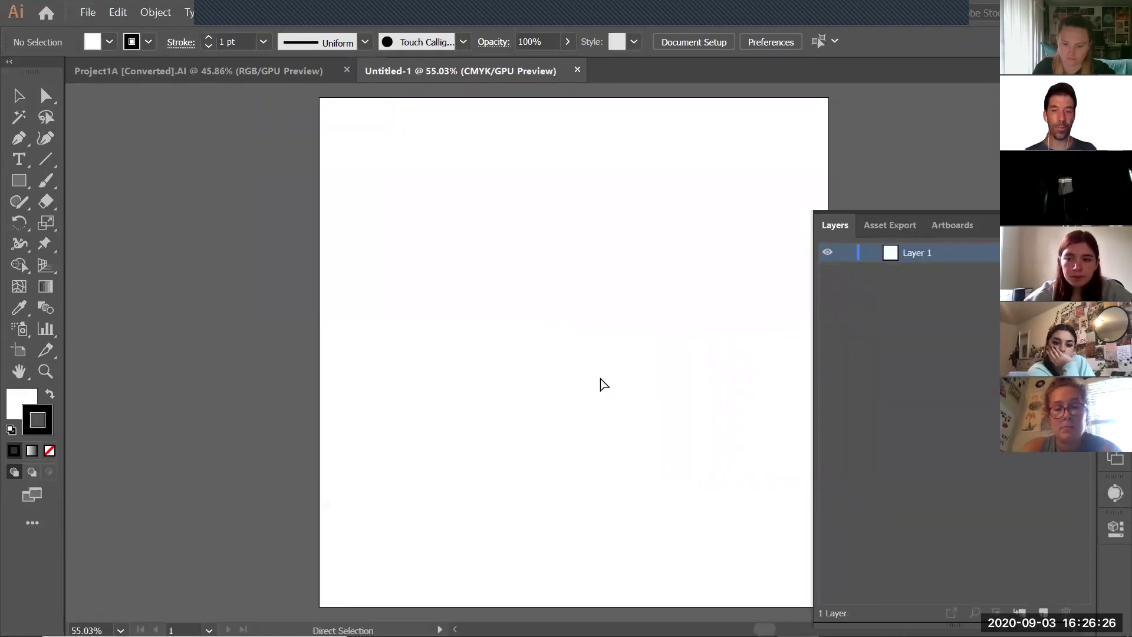
key("ctrl+v")
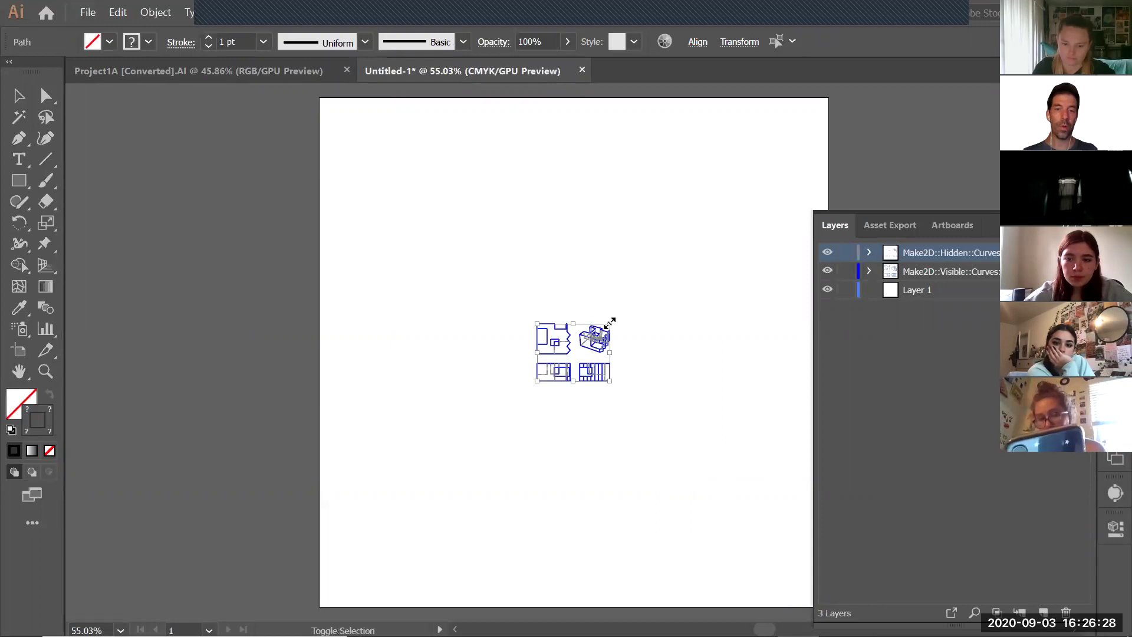
left_click_drag(610, 321, 788, 177)
left_click_drag(538, 381, 506, 416)
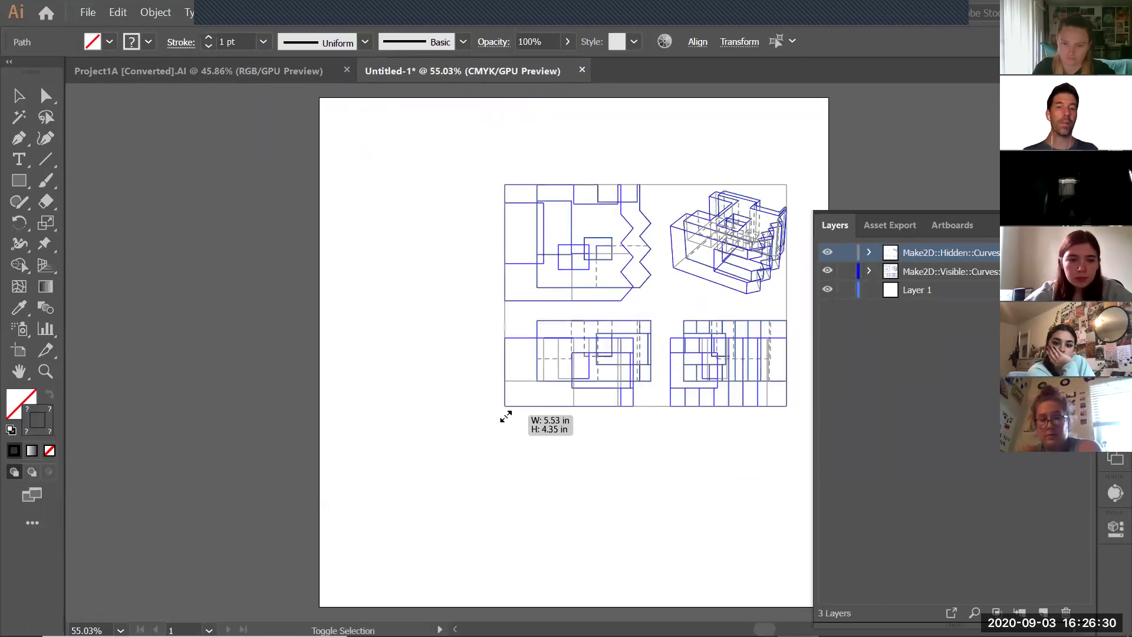
left_click(518, 487)
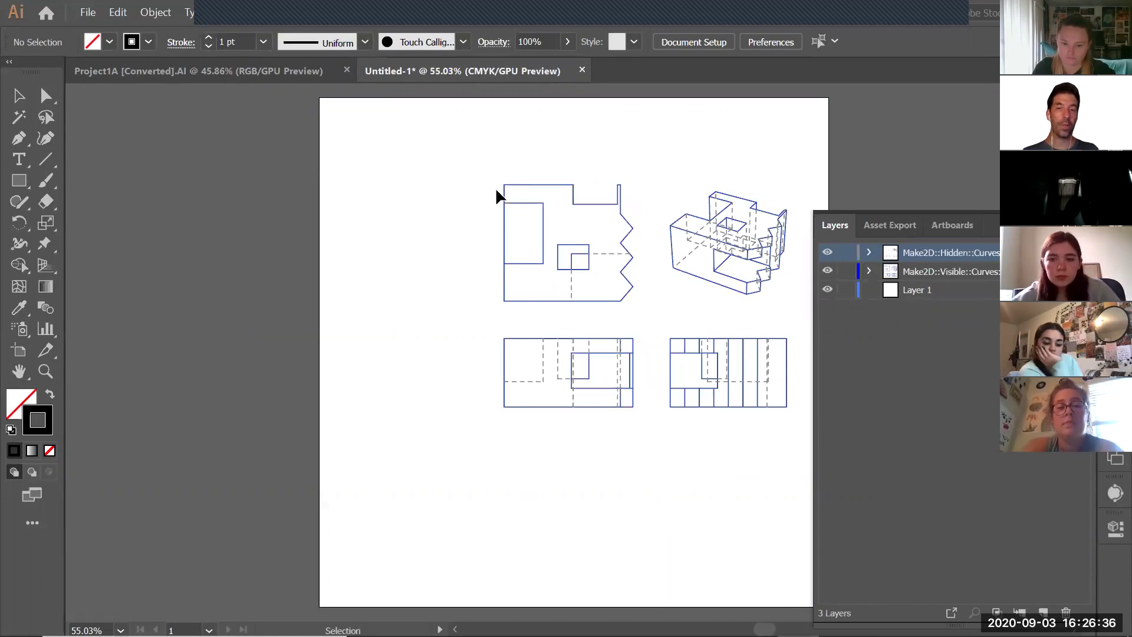
Delete the elevation drawing directly below the axonometric view.
left_click_drag(670, 338, 796, 444)
key("Delete")
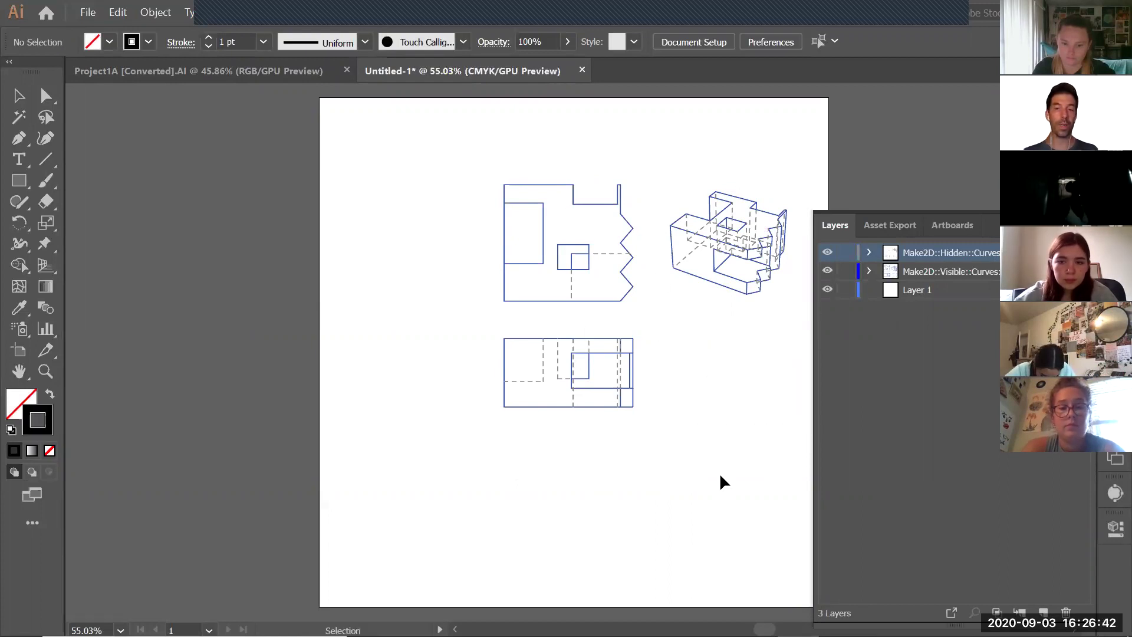
Switch to Rhino and delete the selected Make2D drawings beside the building model in the Top view.
key("alt+Tab")
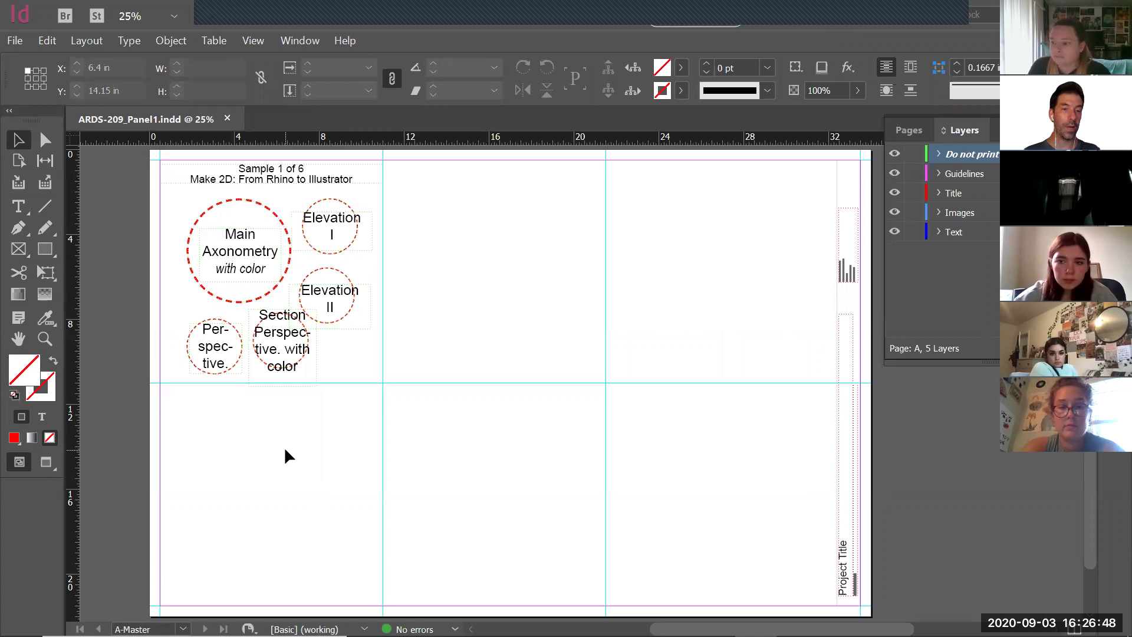
key("alt+Tab")
key("Tab")
key("Delete")
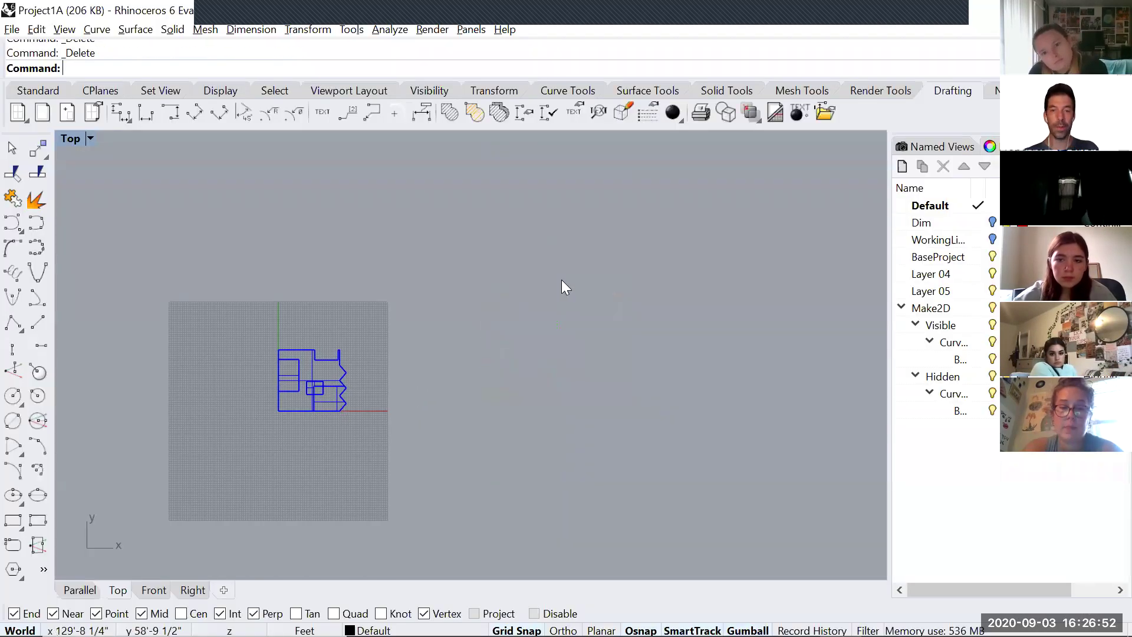
Maximize the Parallel viewport and change its projection to perspective in the viewport properties.
double_click(70, 139)
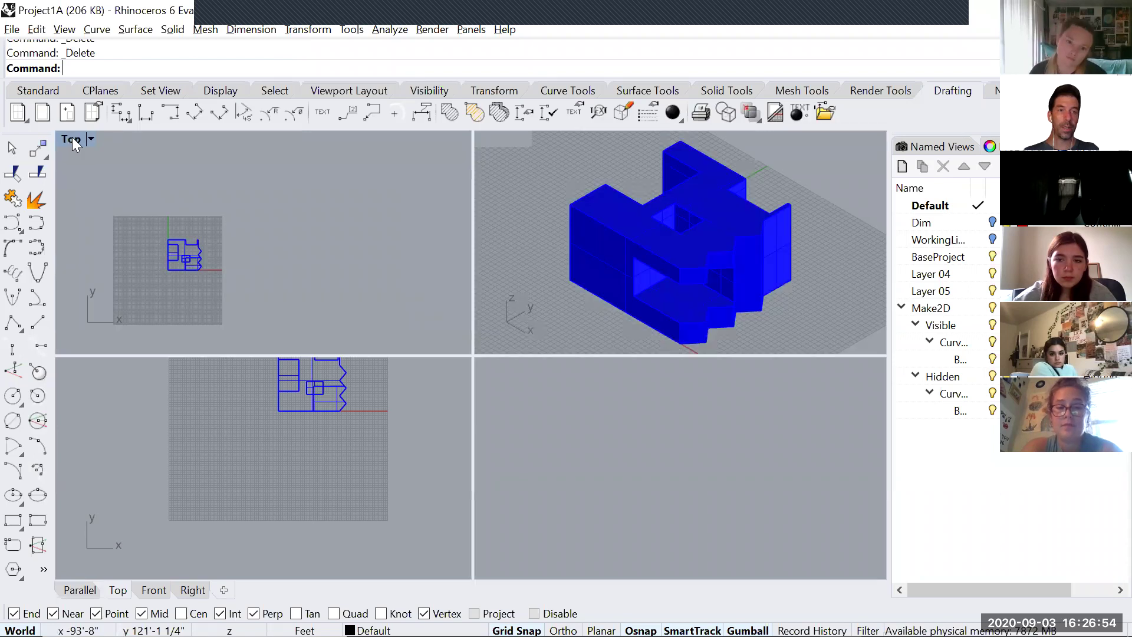
double_click(497, 140)
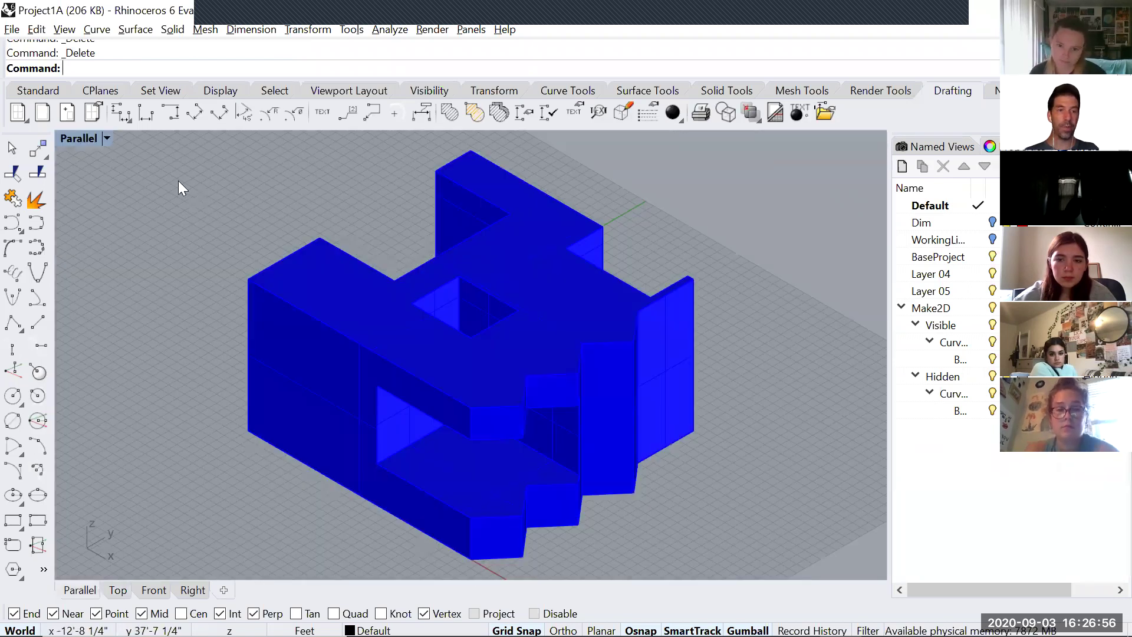
left_click(1017, 147)
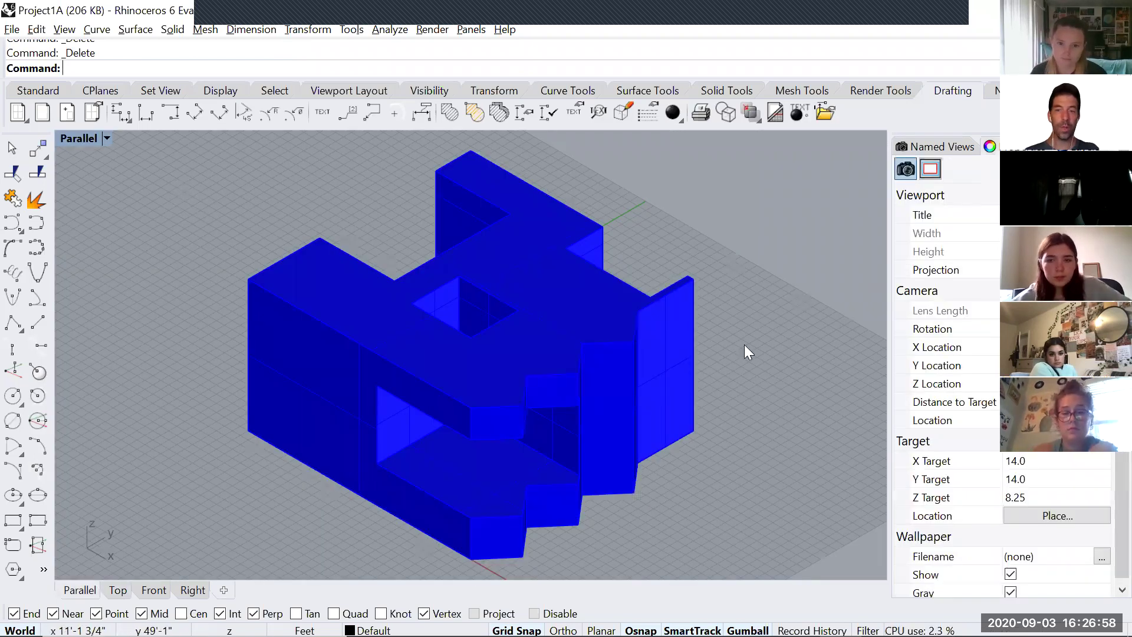
right_click_drag(643, 282, 615, 264)
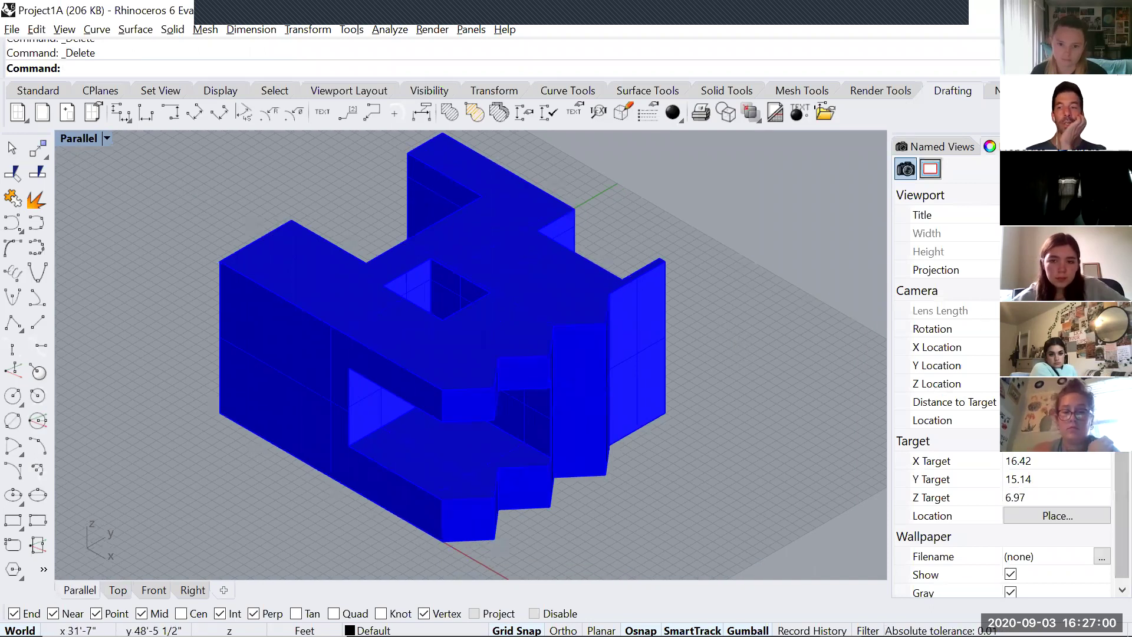
right_click_drag(577, 354, 593, 355)
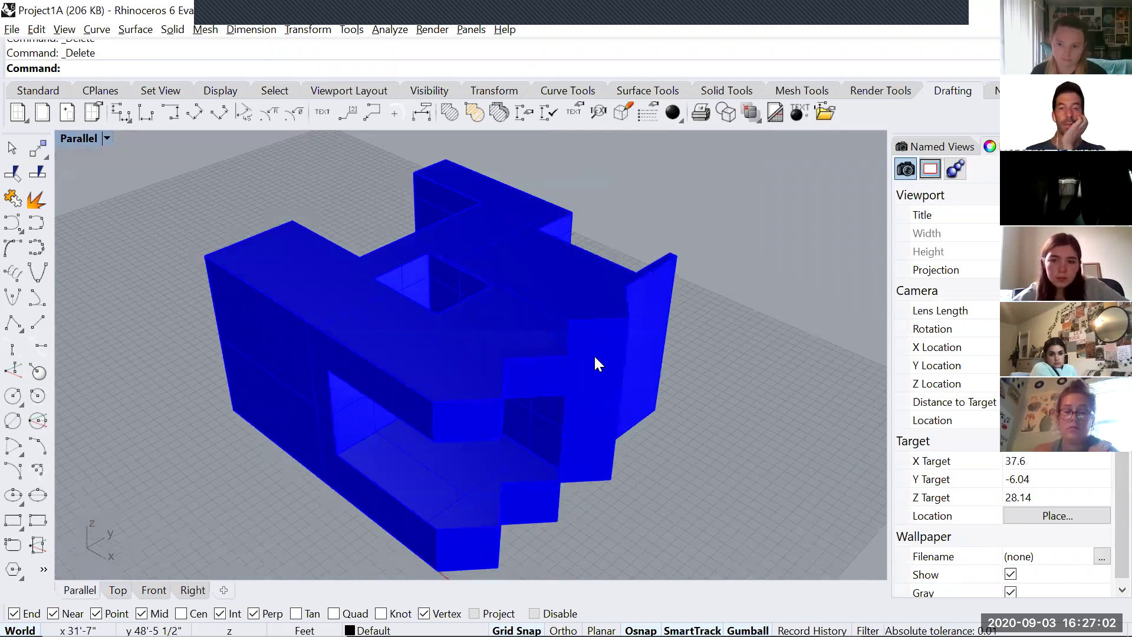
Zoom to the model's extents and orbit the building to examine possible perspective view angles from several sides.
type("z")
key("Return")
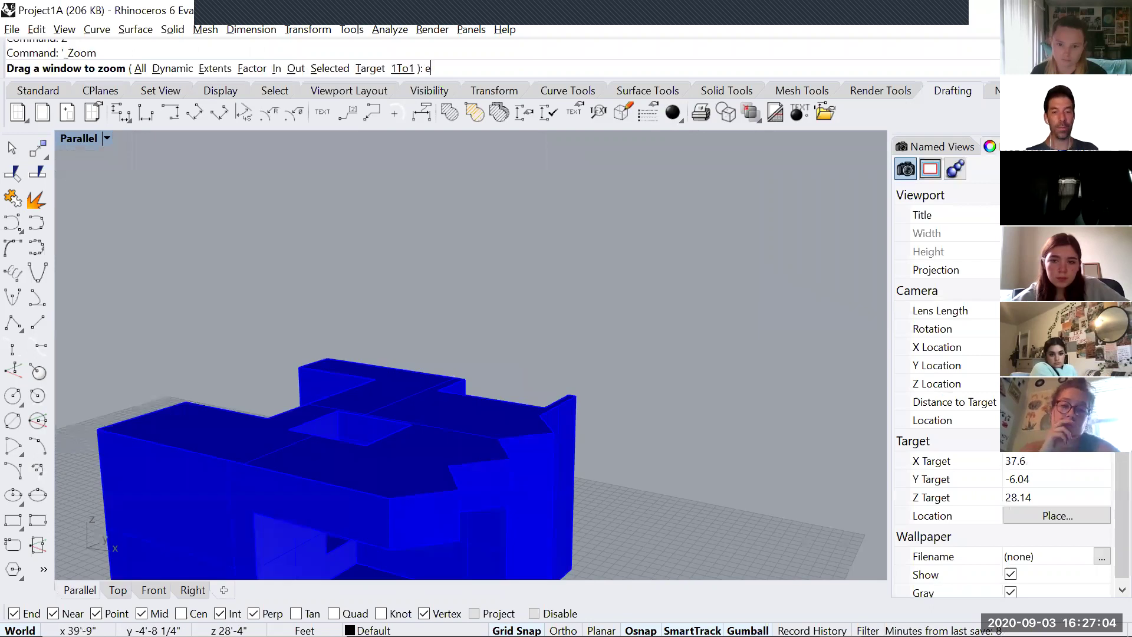
type("e")
key("Return")
right_click_drag(521, 348, 589, 347)
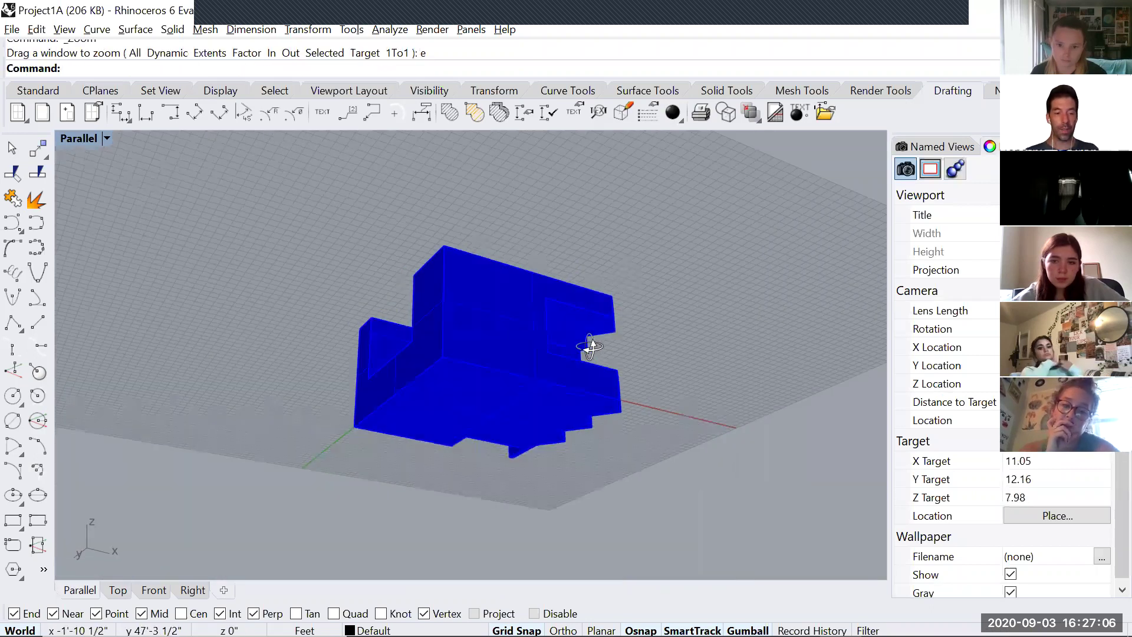
scroll(583, 354, "up", 5)
right_click_drag(488, 346, 583, 278)
scroll(590, 295, "down", 4)
right_click_drag(549, 313, 457, 399)
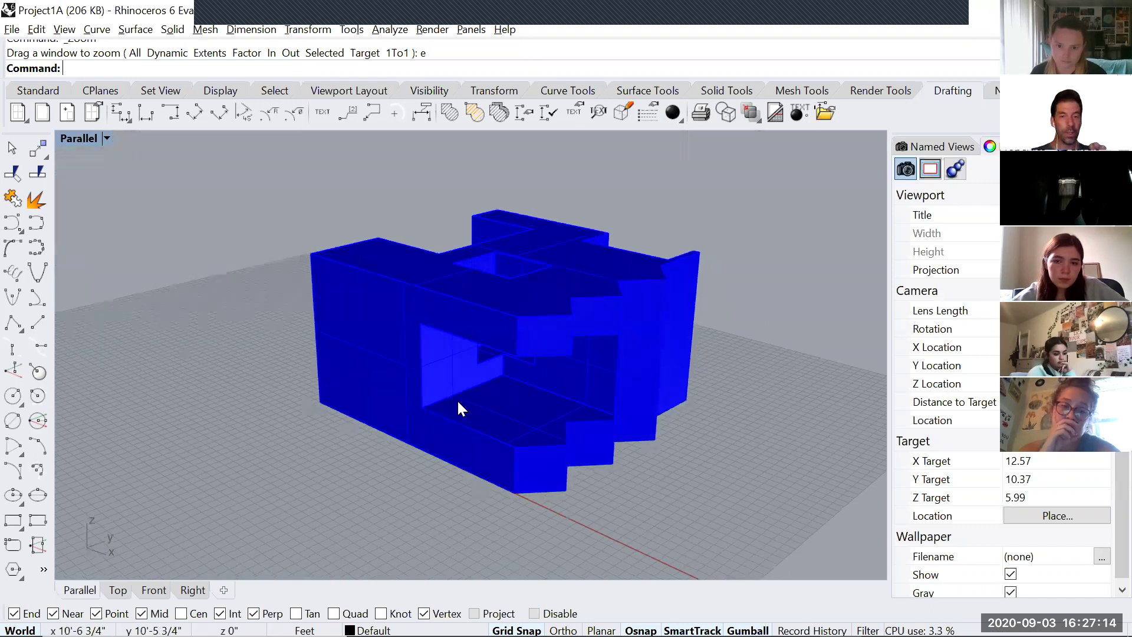
right_click_drag(642, 316, 321, 354)
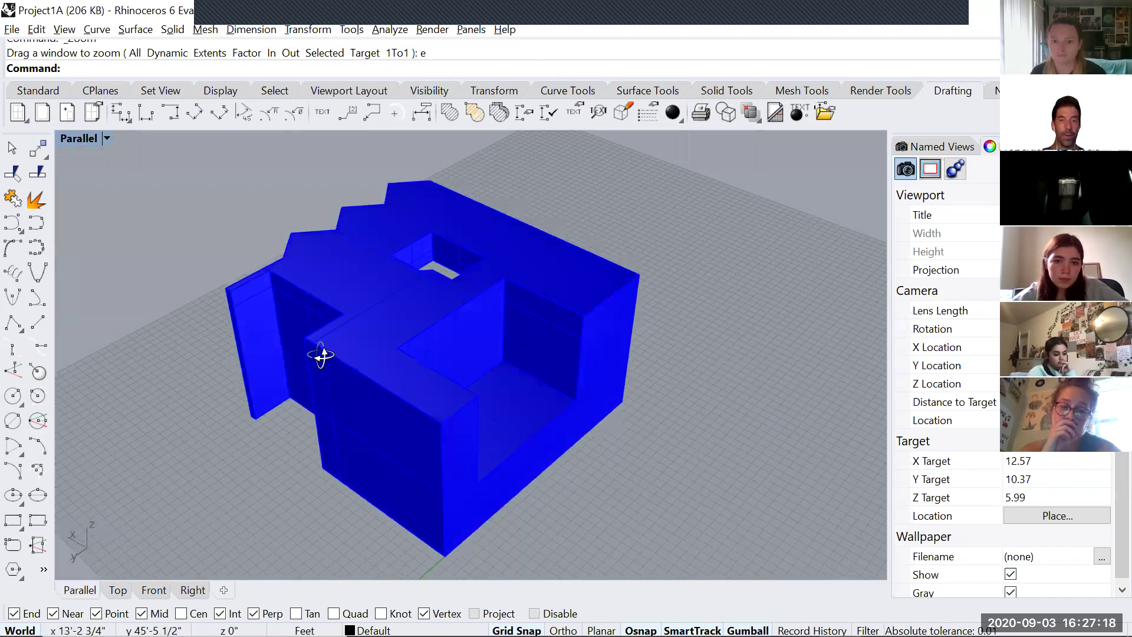
right_click_drag(446, 393, 478, 361)
Set the building viewport to the standard Perspective view.
left_click(107, 137)
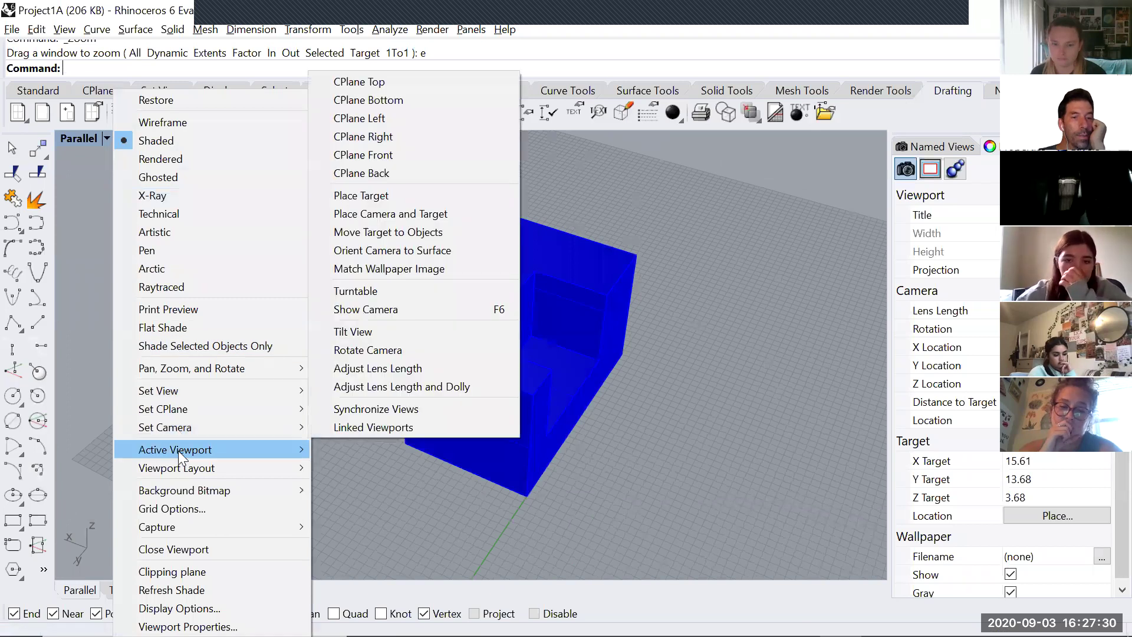
mouse_move(182, 429)
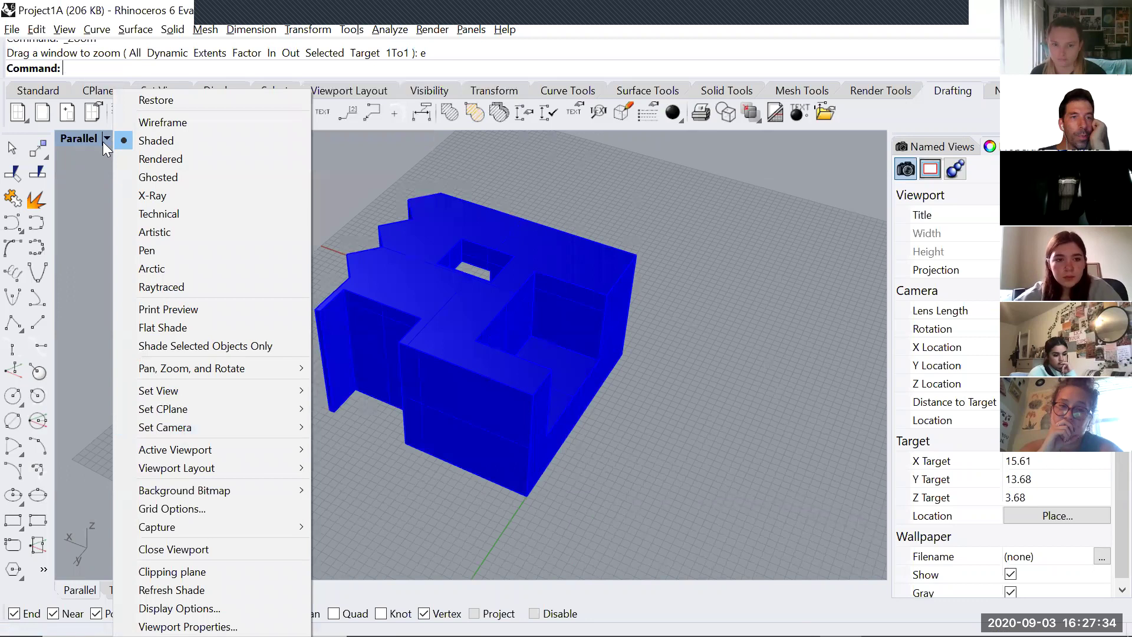
left_click(105, 138)
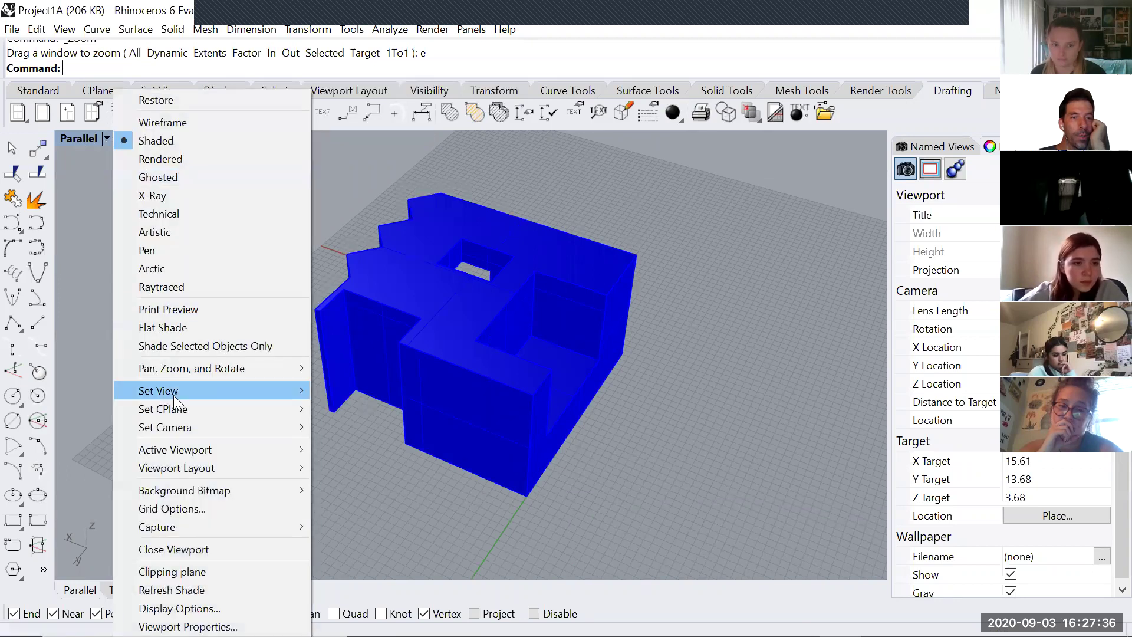
mouse_move(174, 395)
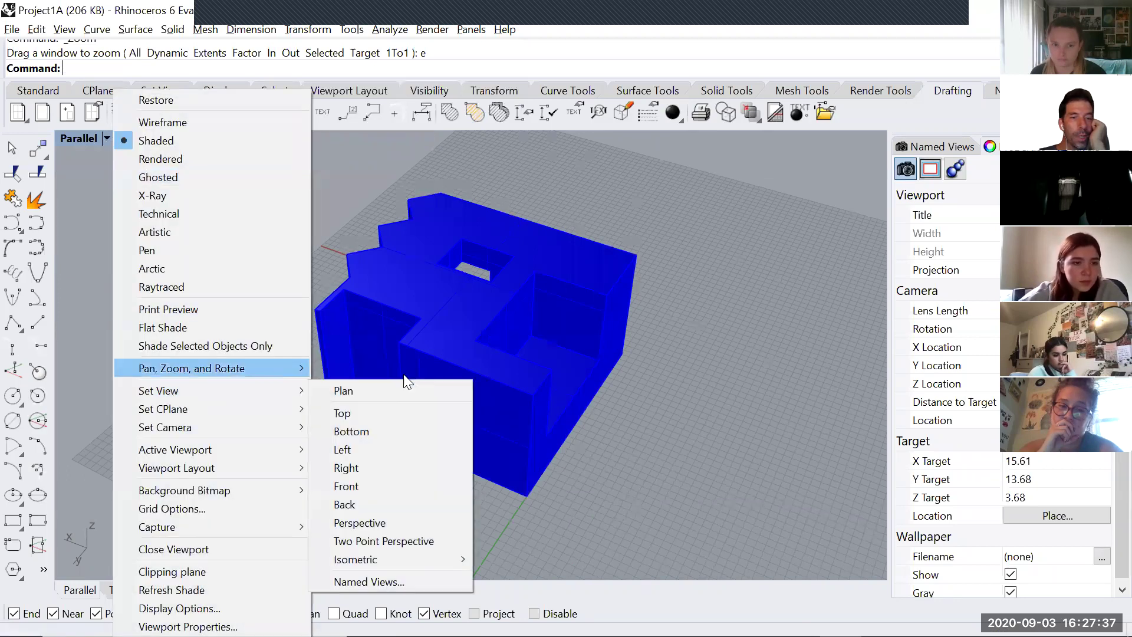
left_click(381, 524)
right_click_drag(486, 318, 519, 330)
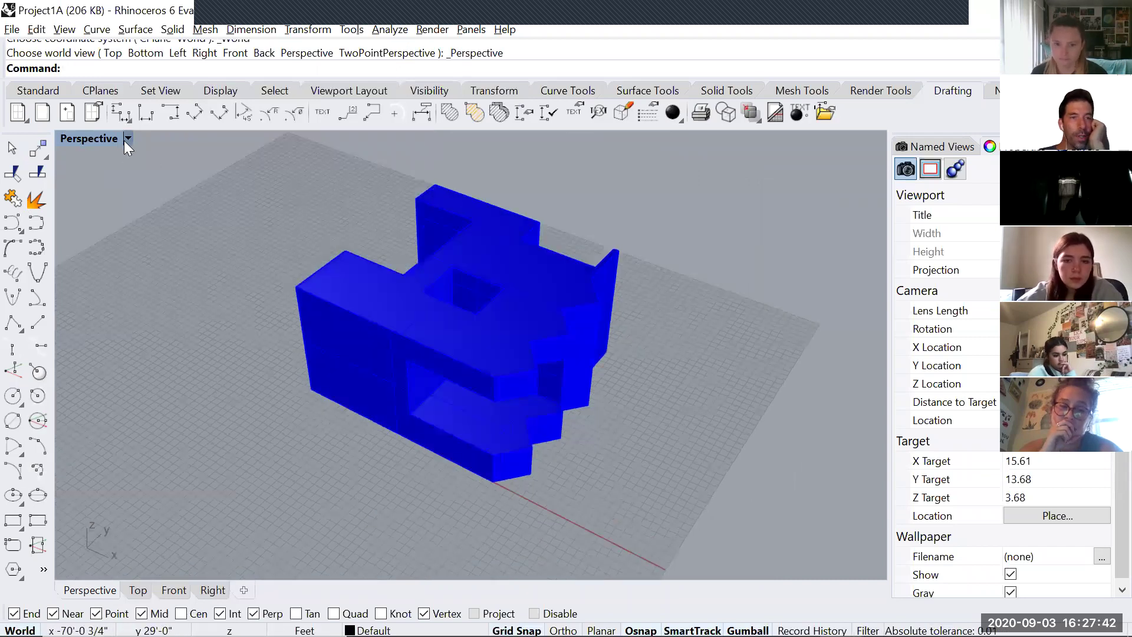
Adjust the Perspective viewport's lens length and orbit the building to view it from its opposite side.
left_click(123, 141)
mouse_move(200, 424)
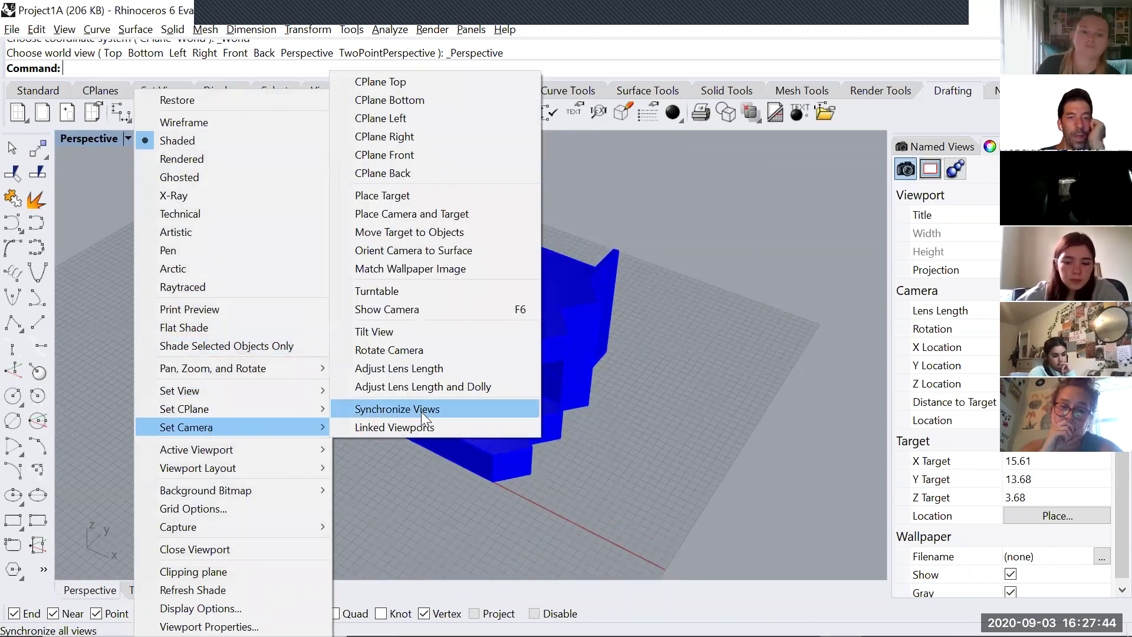
left_click(417, 368)
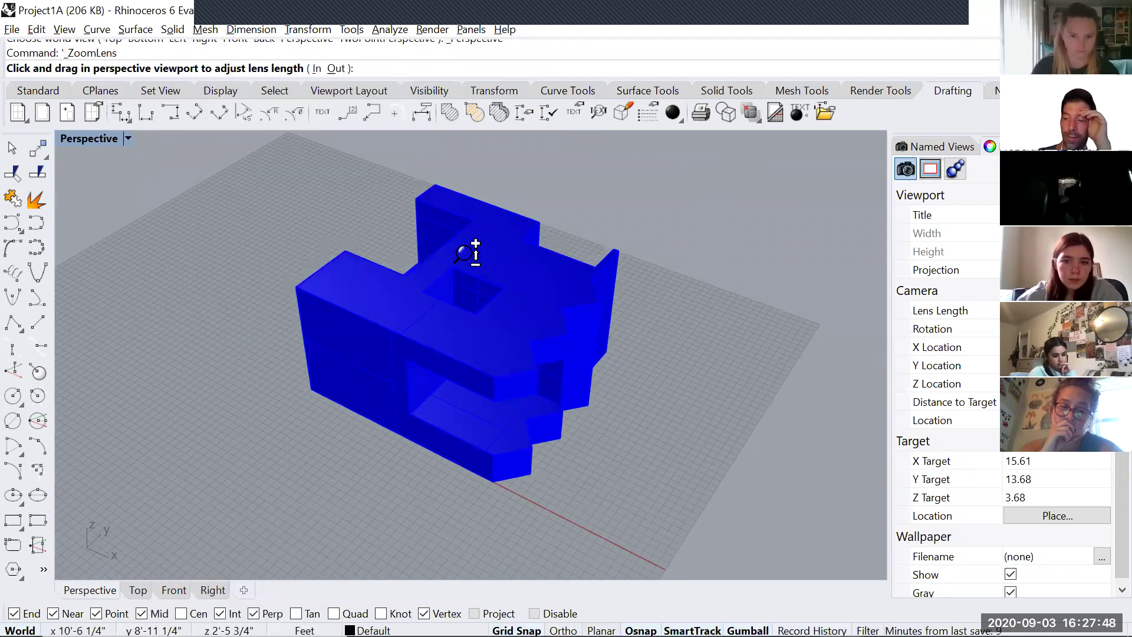
left_click_drag(465, 255, 472, 323)
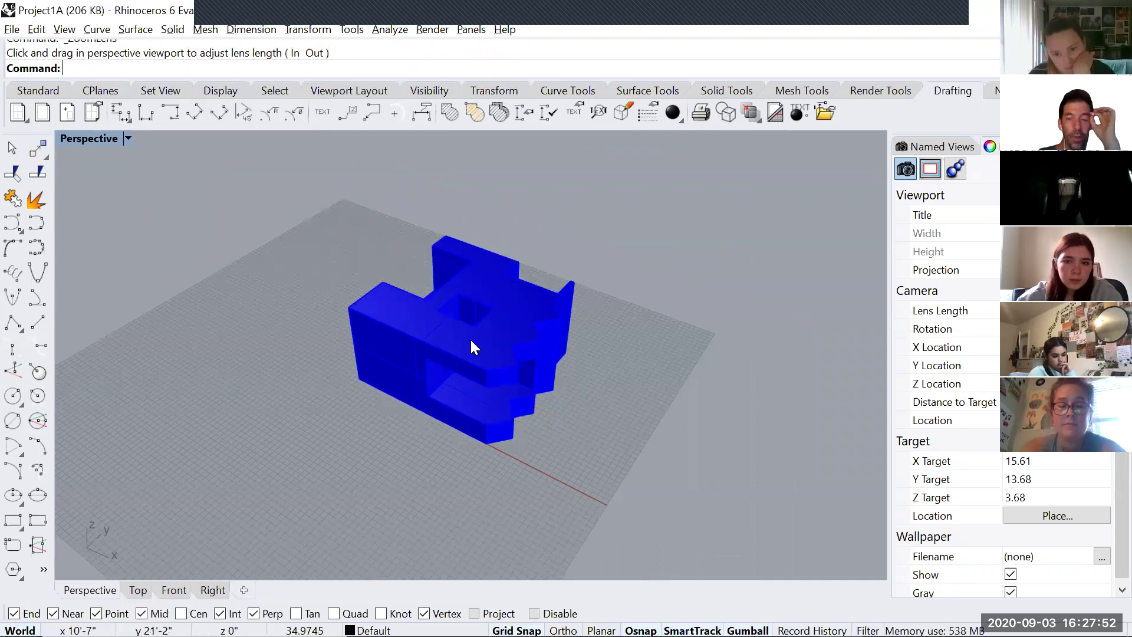
scroll(466, 341, "up", 2)
right_click_drag(461, 318, 481, 329)
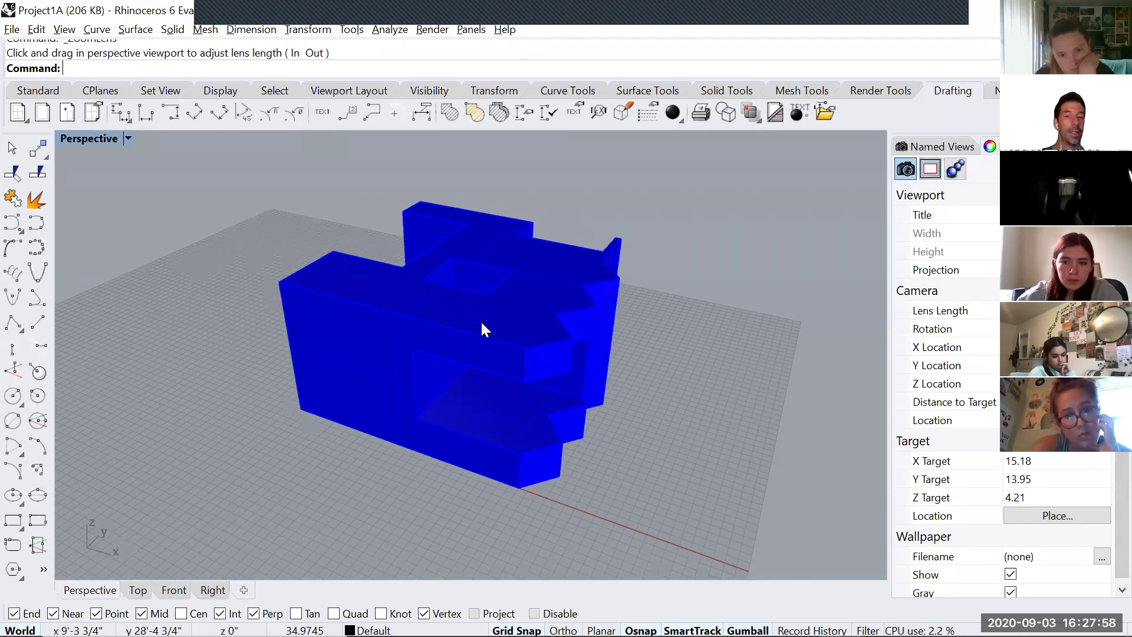
right_click_drag(376, 351, 720, 340)
right_click_drag(598, 361, 751, 397)
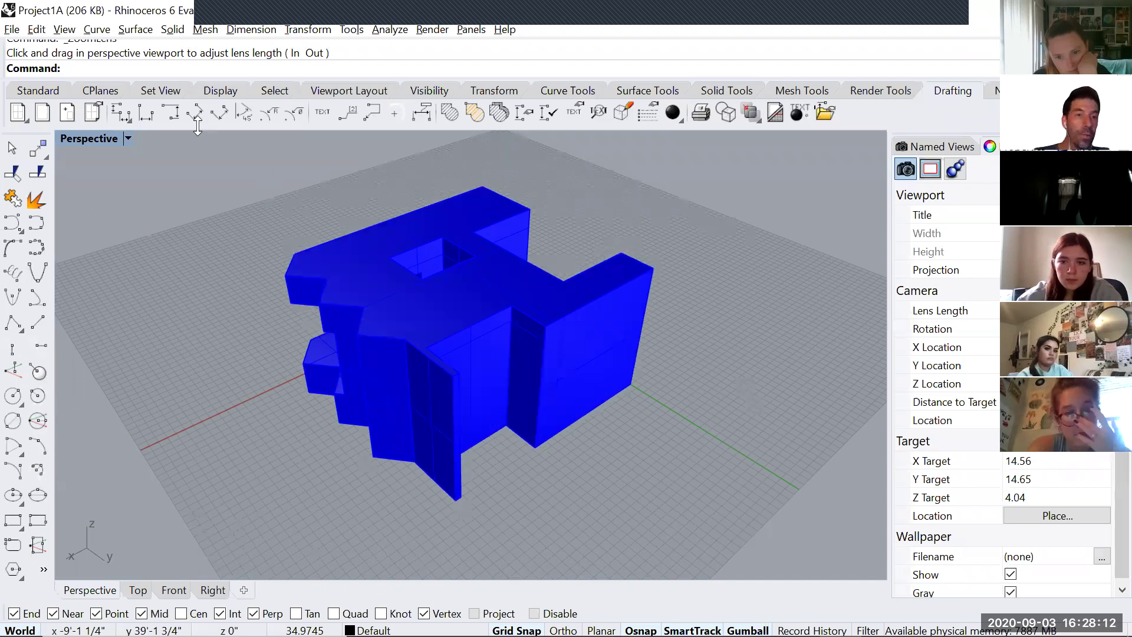
Open the Named Views manager as a floating, enlarged window and place it beside the building model.
left_click(128, 139)
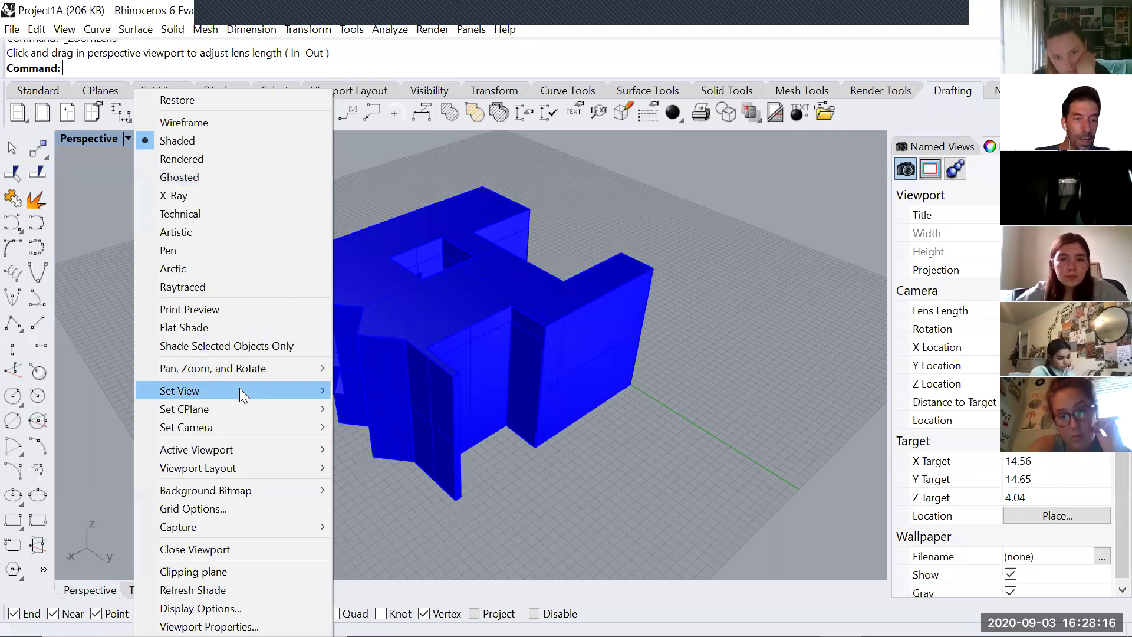
mouse_move(240, 391)
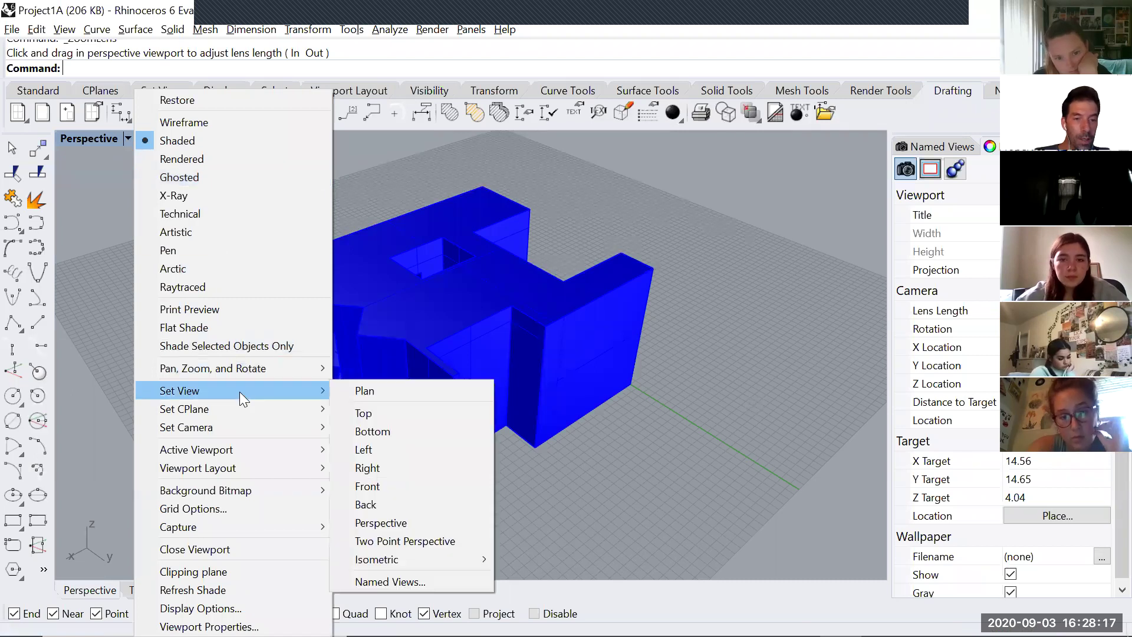
left_click(446, 580)
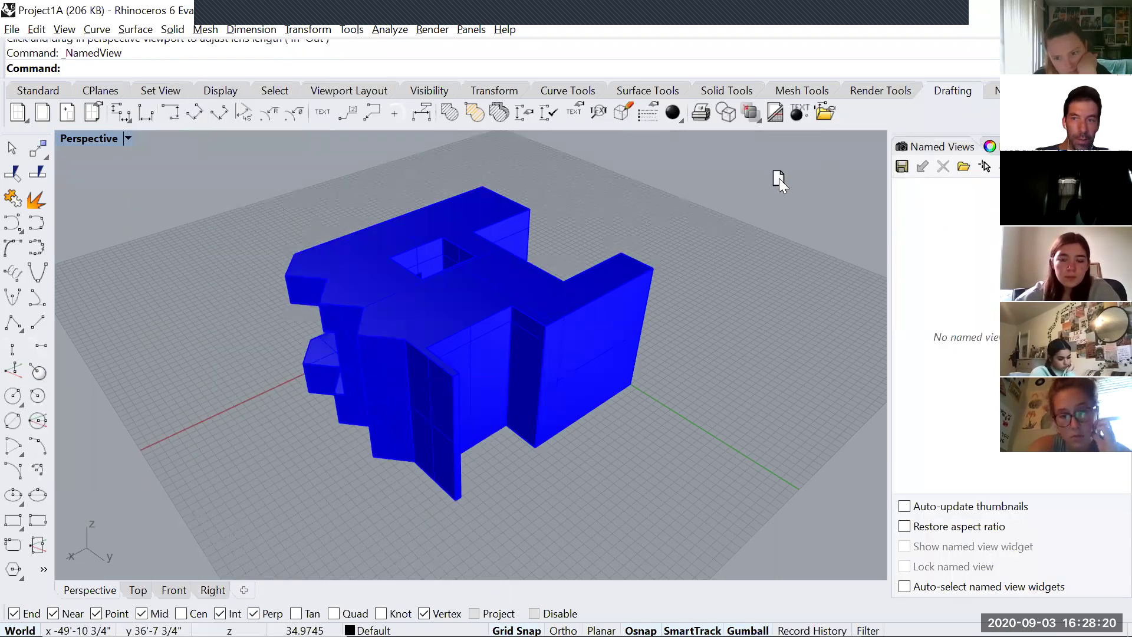
left_click_drag(710, 165, 616, 165)
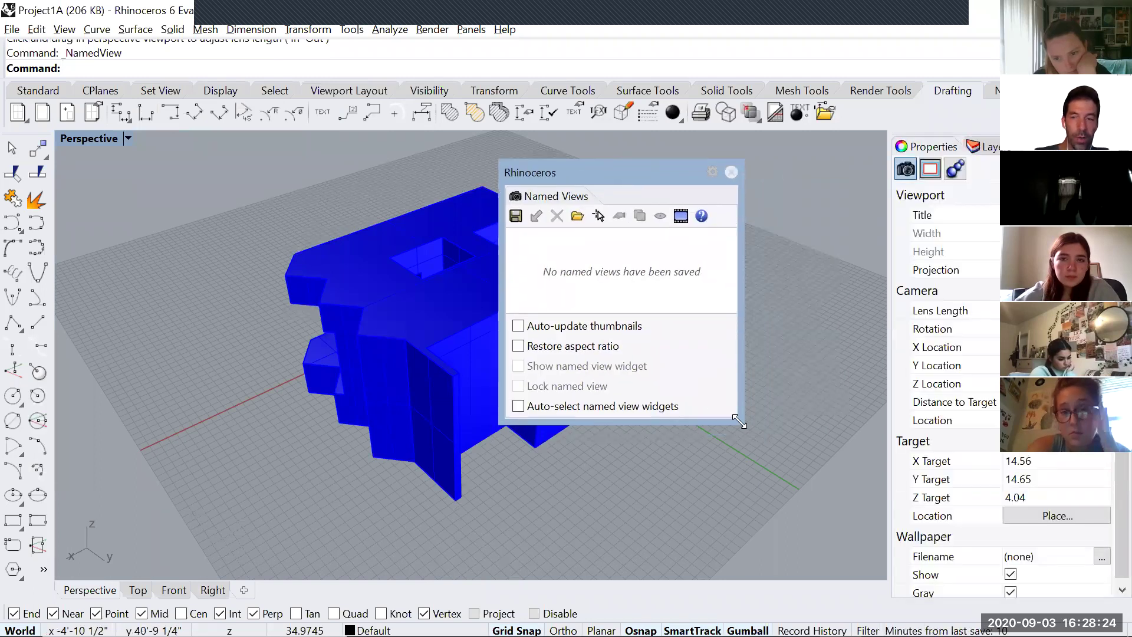
left_click_drag(780, 499, 793, 505)
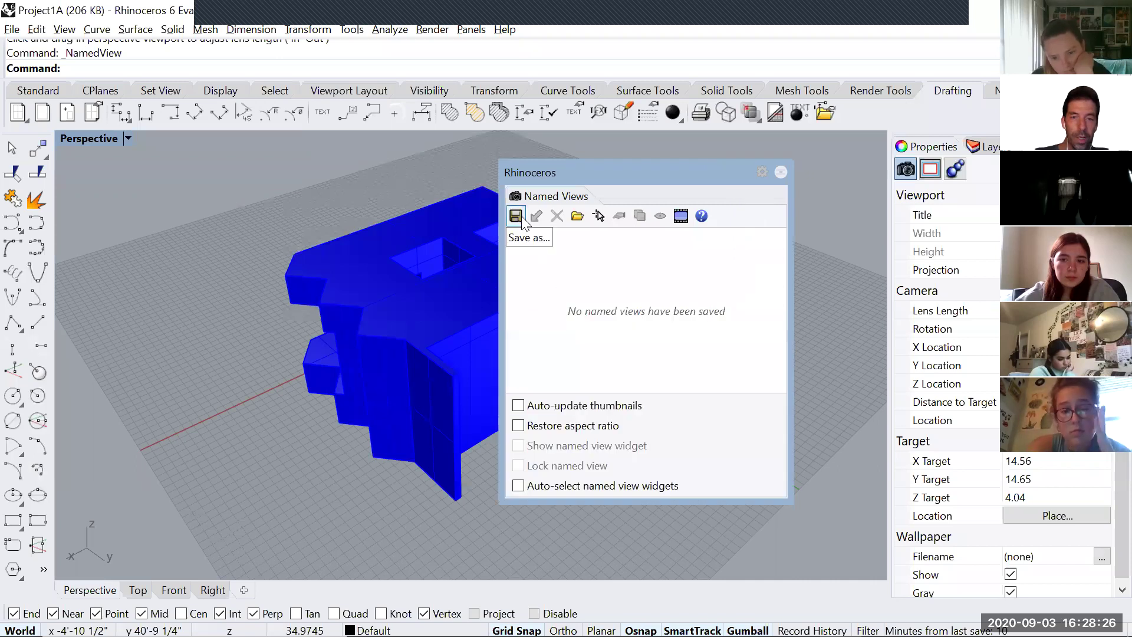
left_click_drag(569, 172, 845, 196)
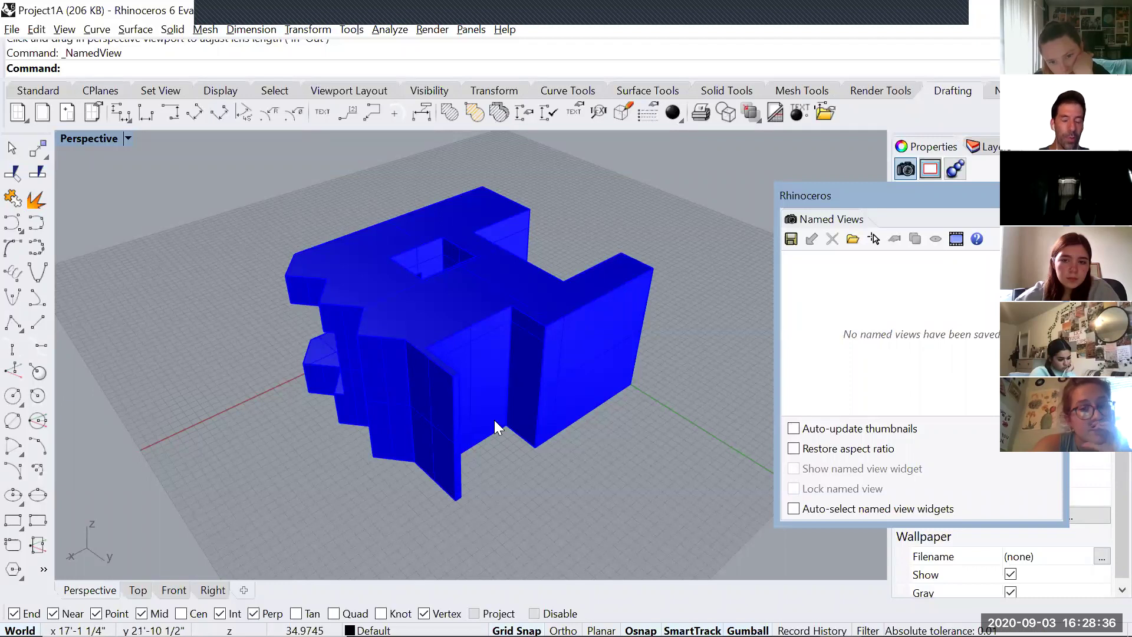
Frame the building in the perspective viewport and save it as a named view called MySuperViewPerspectiveHelloYa.
right_click_drag(560, 416, 600, 370, "shift")
right_click_drag(525, 179, 594, 422, "shift")
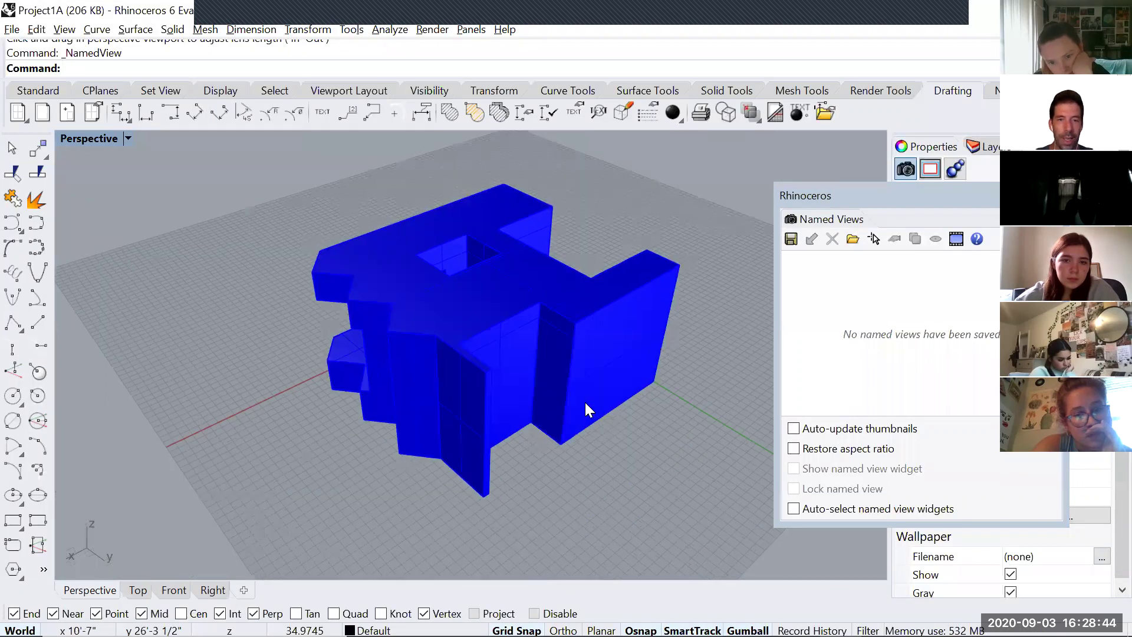
right_click_drag(584, 351, 597, 359)
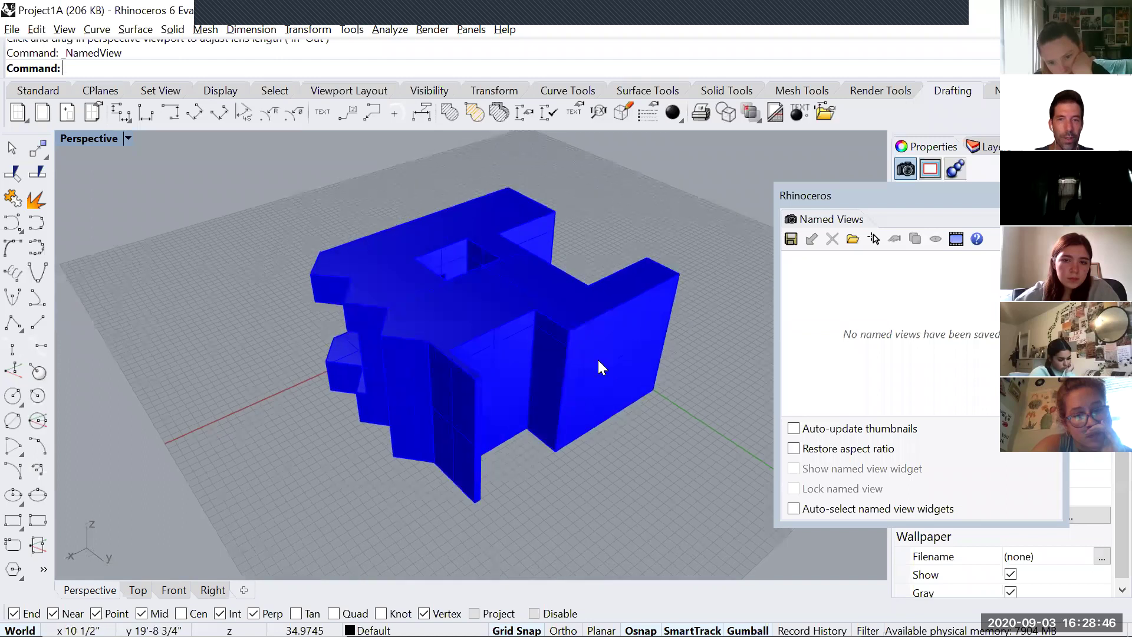
left_click(791, 239)
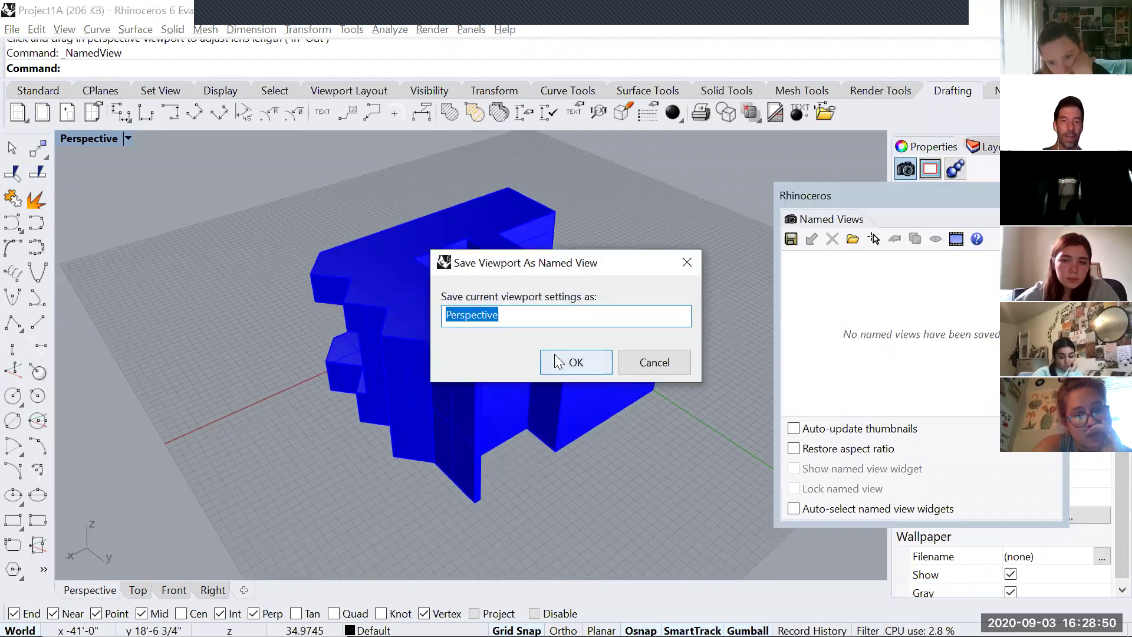
type("M")
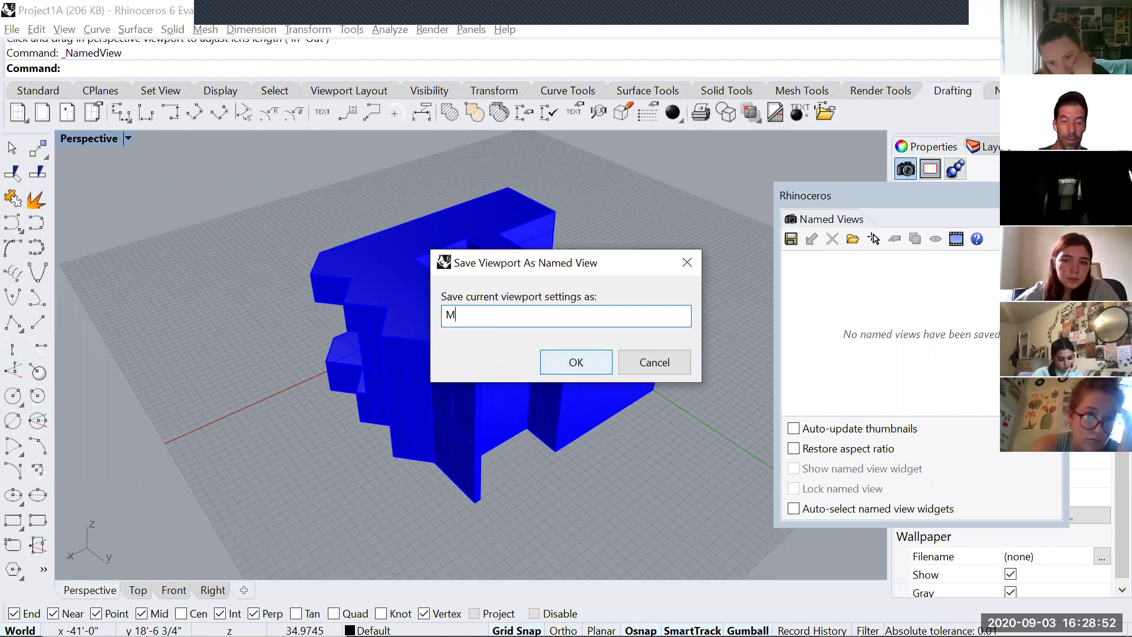
type("ySuper")
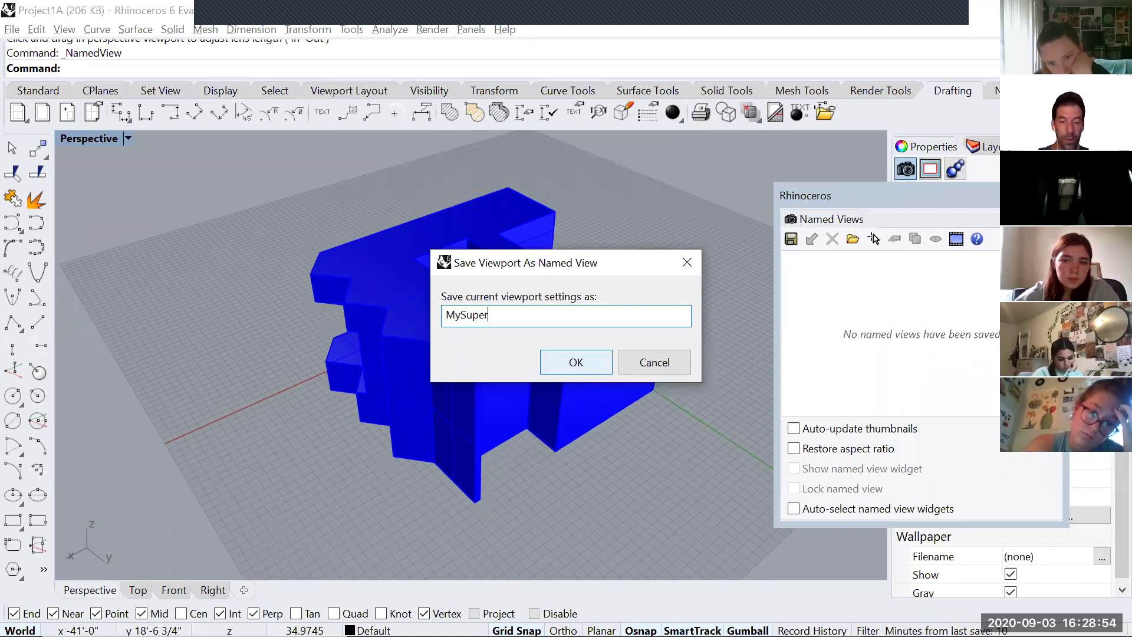
type("ViewPerspective")
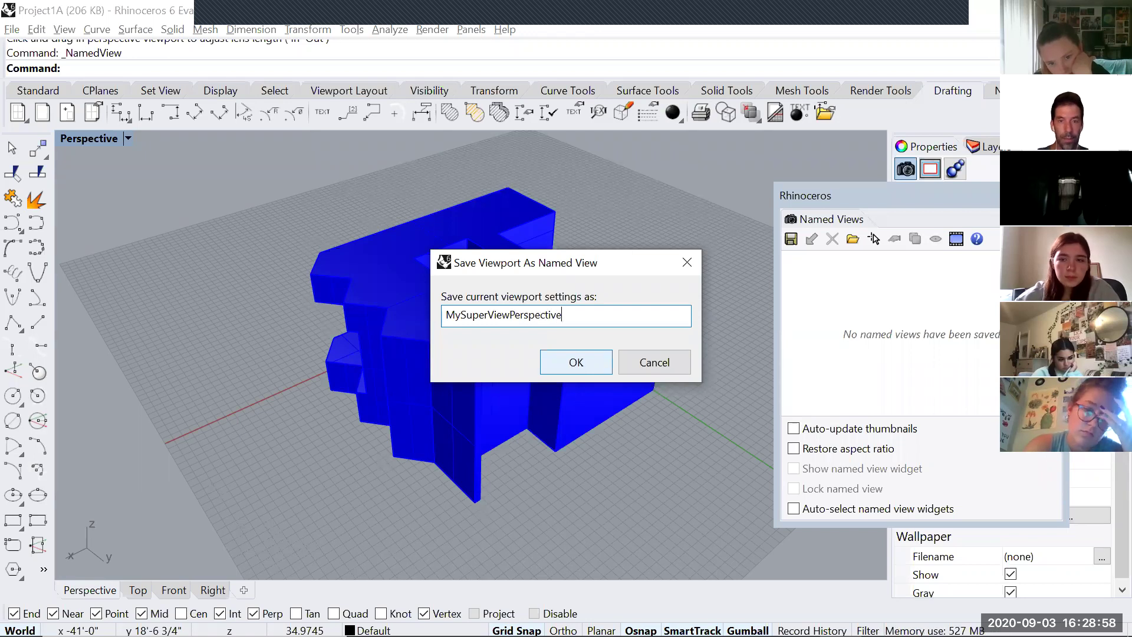
type("HelloYa")
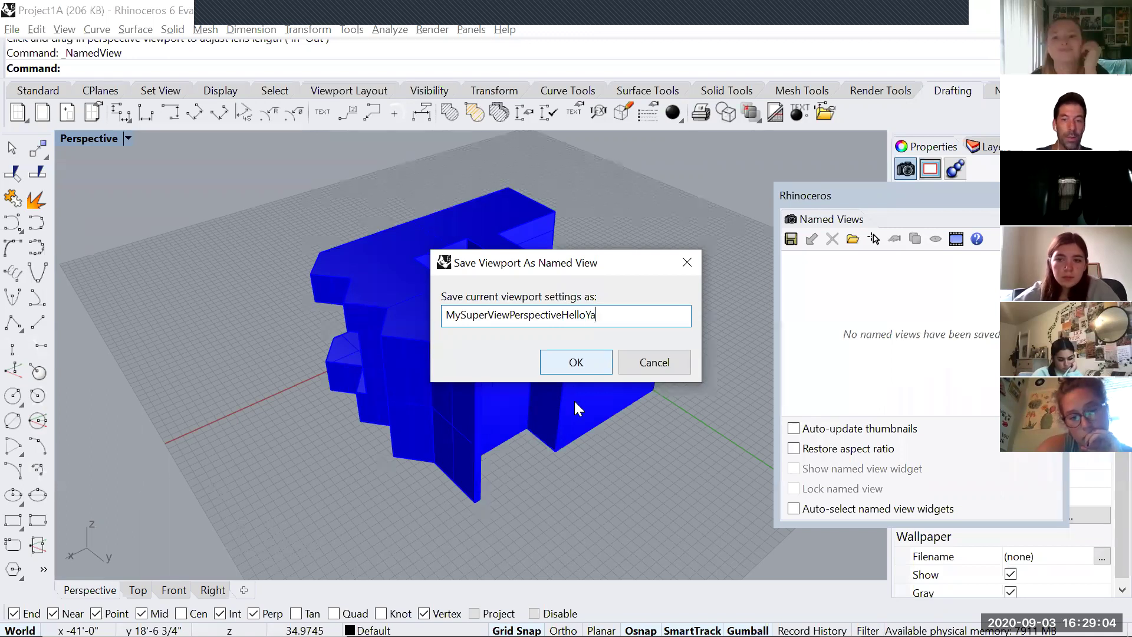
left_click(576, 357)
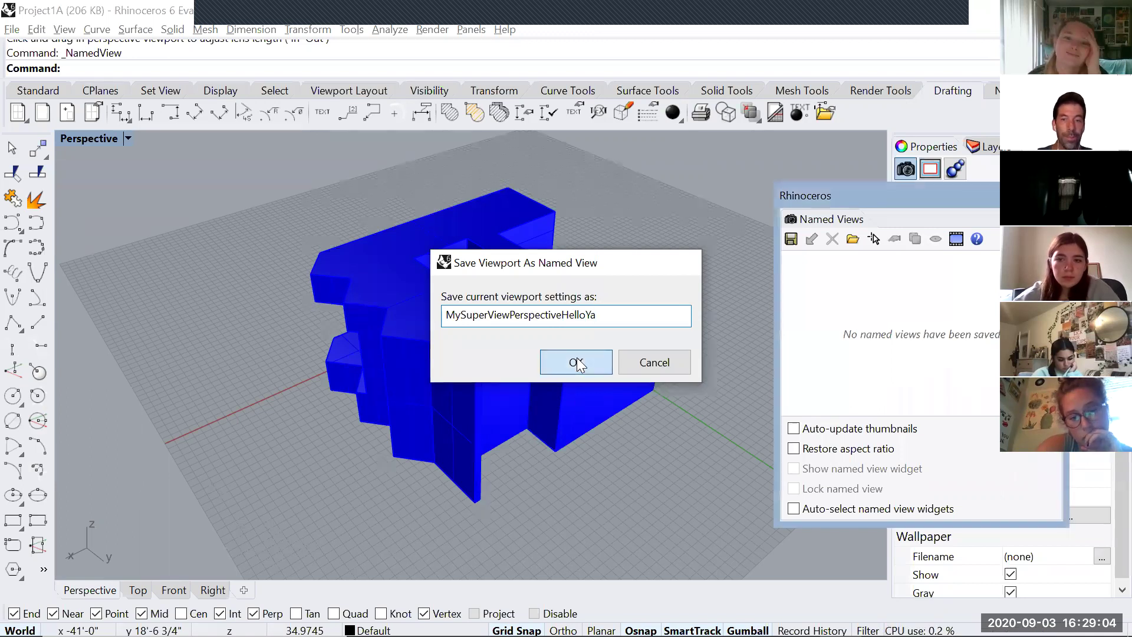
Orbit and zoom away from the building, and restore the named view MySuperViewPerspectiveHelloYa in the viewport.
left_click(834, 290)
right_click_drag(430, 332, 751, 405)
scroll(412, 280, "down", 10)
double_click(867, 295)
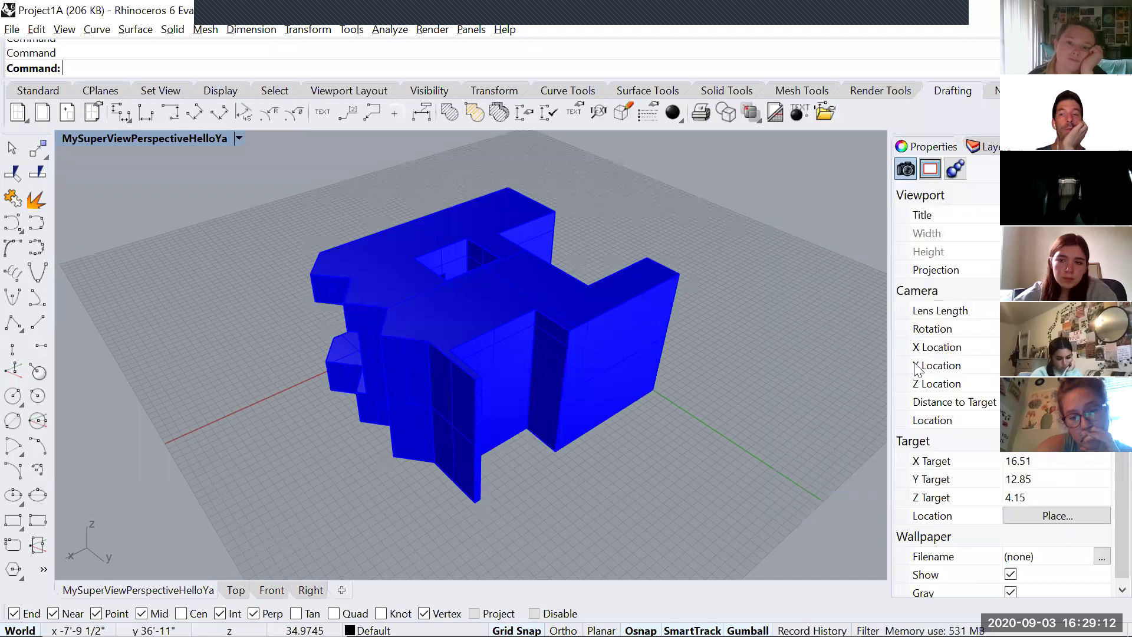
left_click(239, 141)
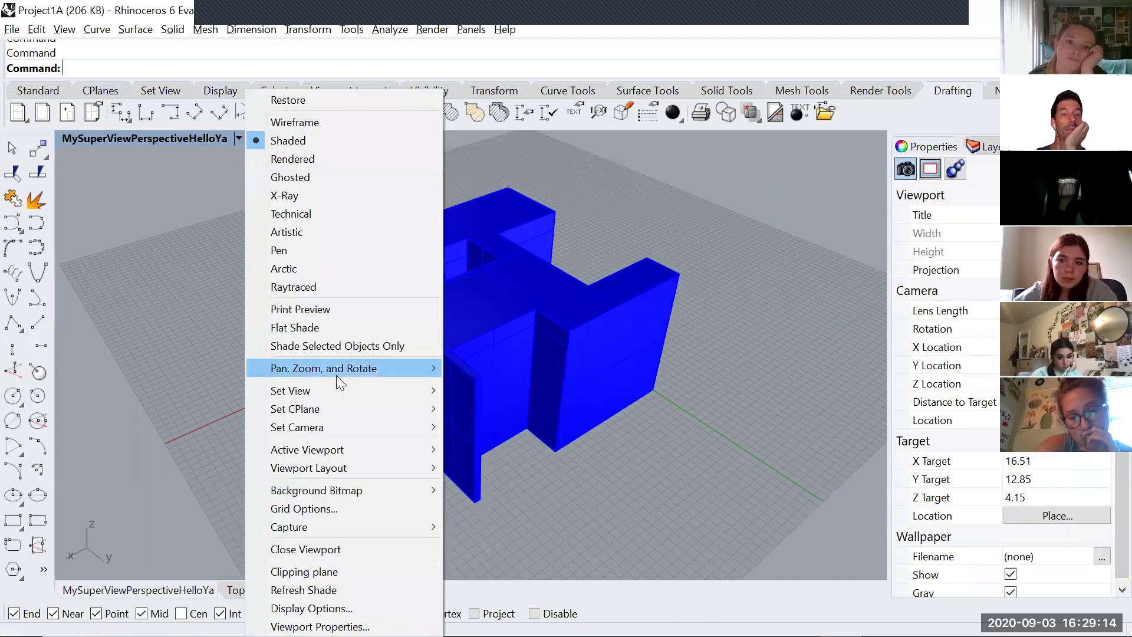
mouse_move(335, 388)
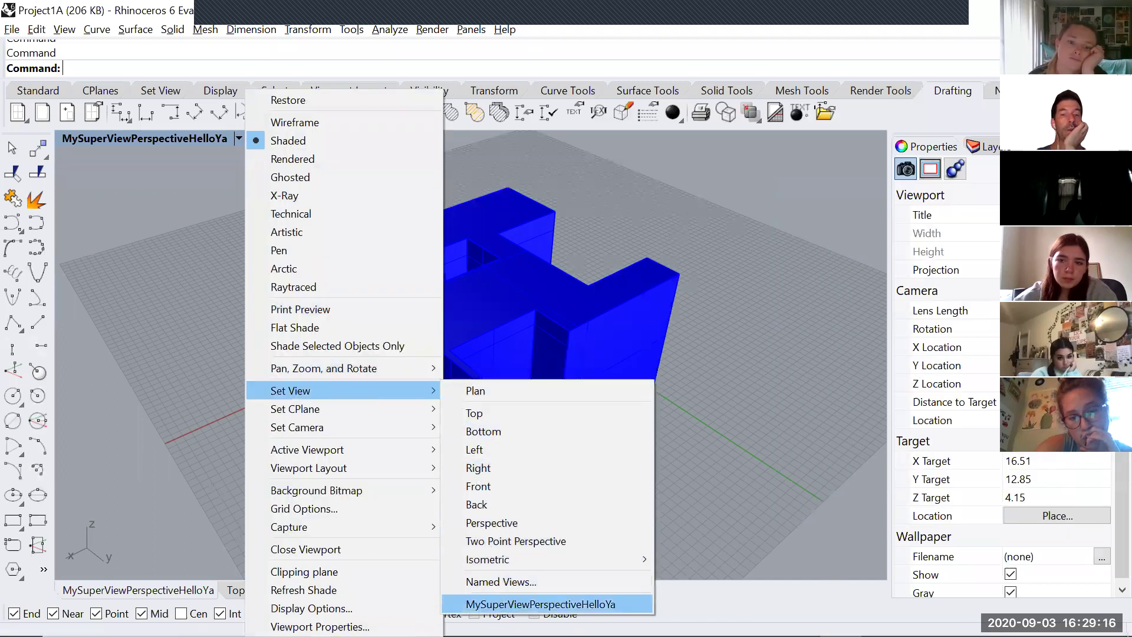
left_click(545, 603)
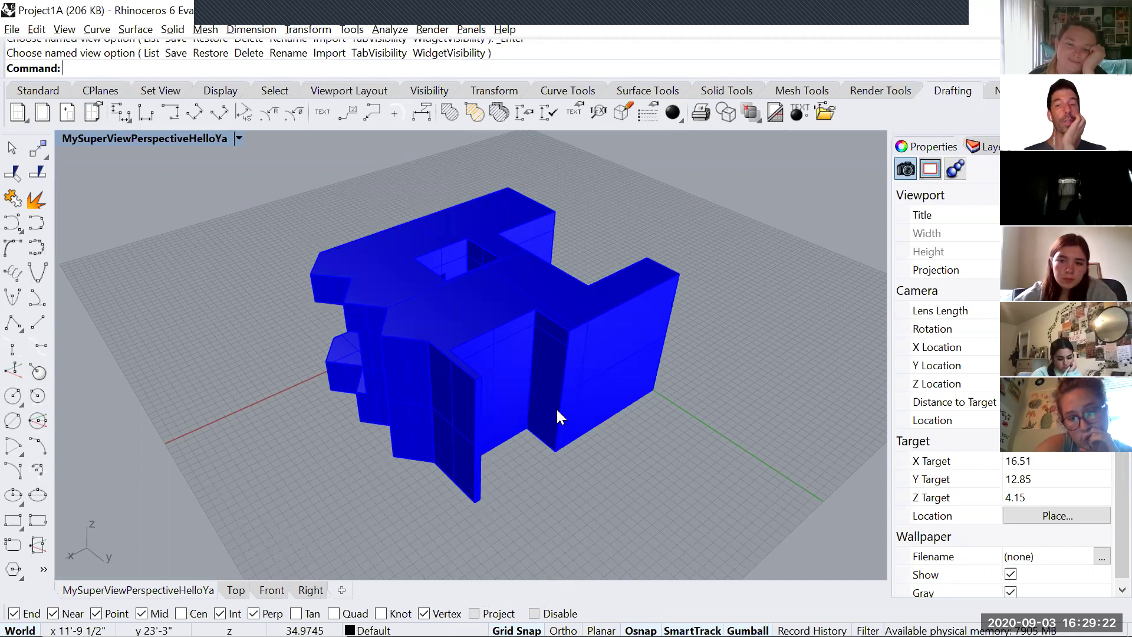
Run Make2D on the whole building from MySuperViewPerspectiveHelloYa with View projection, hidden lines and source layers maintained.
left_click_drag(762, 283, 652, 353)
type("Make")
key("Return")
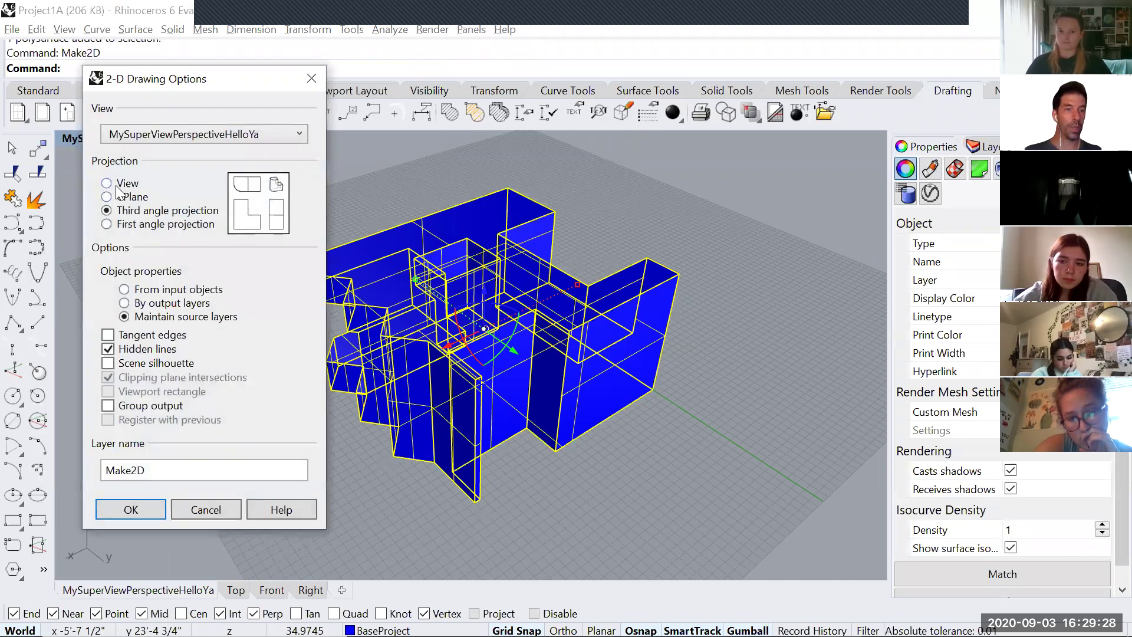
left_click(107, 183)
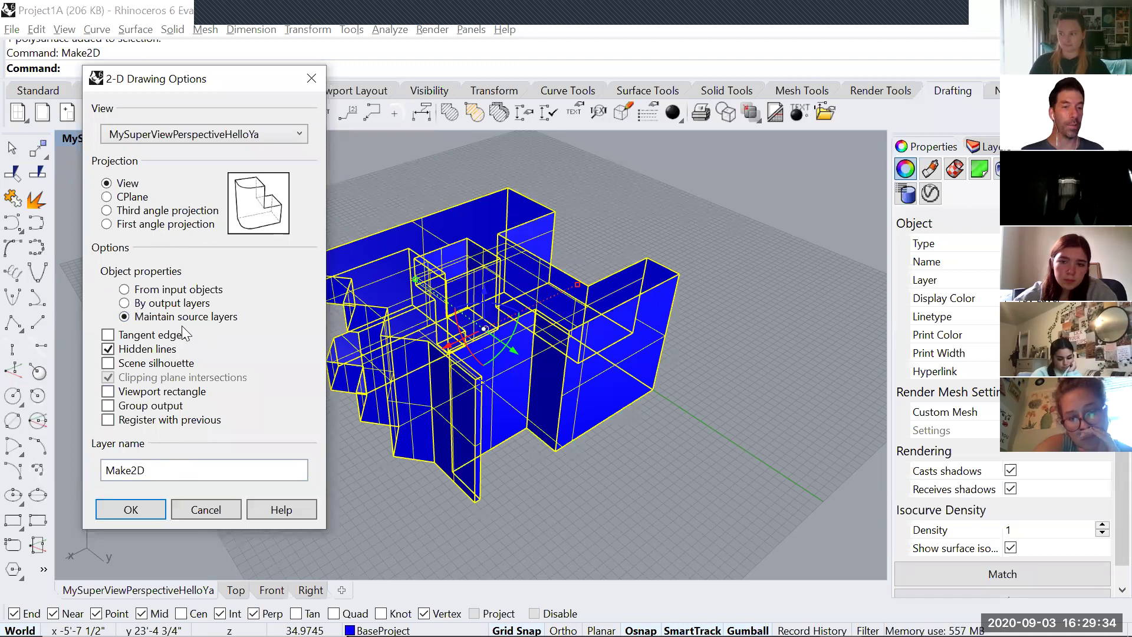
left_click(144, 506)
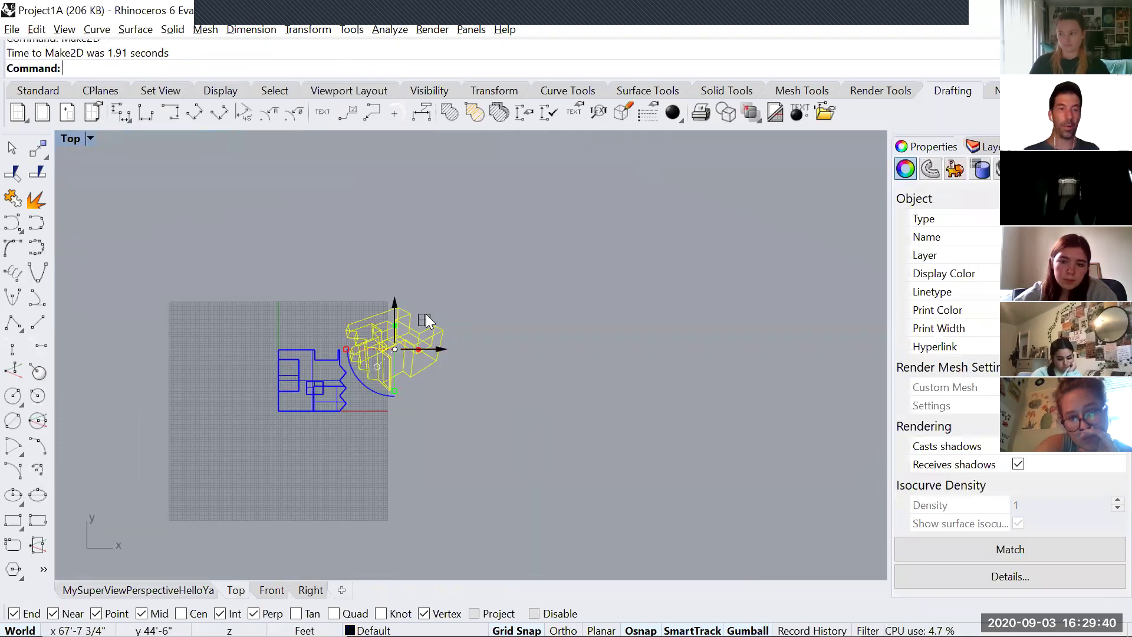
Move the Make2D perspective drawing clear of the building model in the Top view and deselect it.
left_click_drag(426, 314, 565, 246)
key("Escape")
scroll(542, 270, "up", 5)
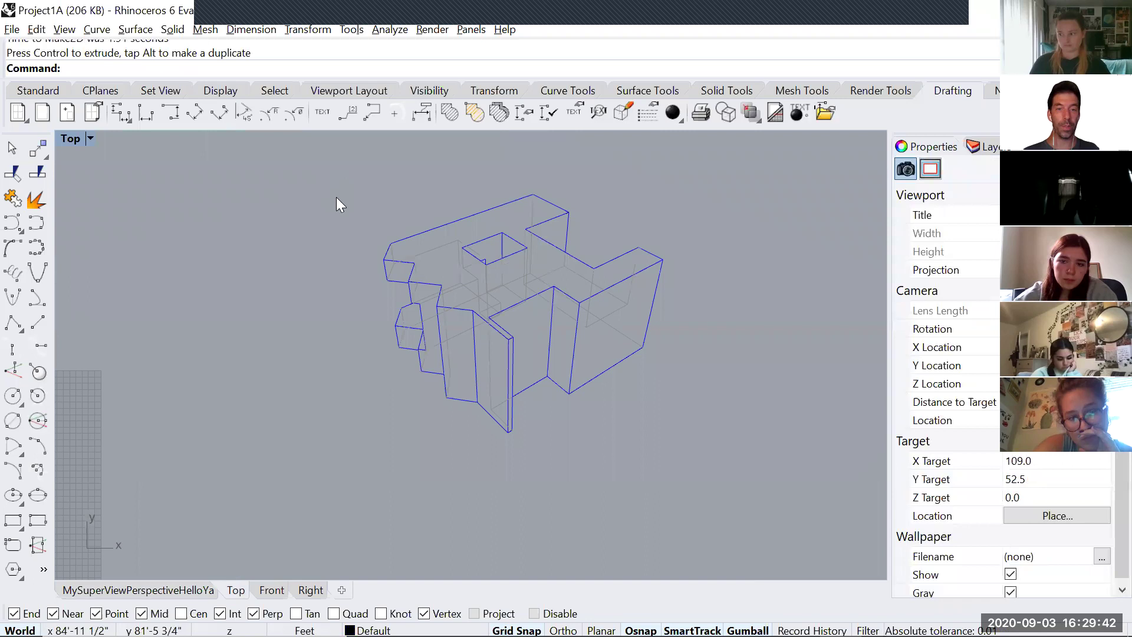
Export the whole Make2D perspective drawing to the Desktop as an Adobe Illustrator file named Project1A_2.
key("ctrl+a")
left_click(11, 30)
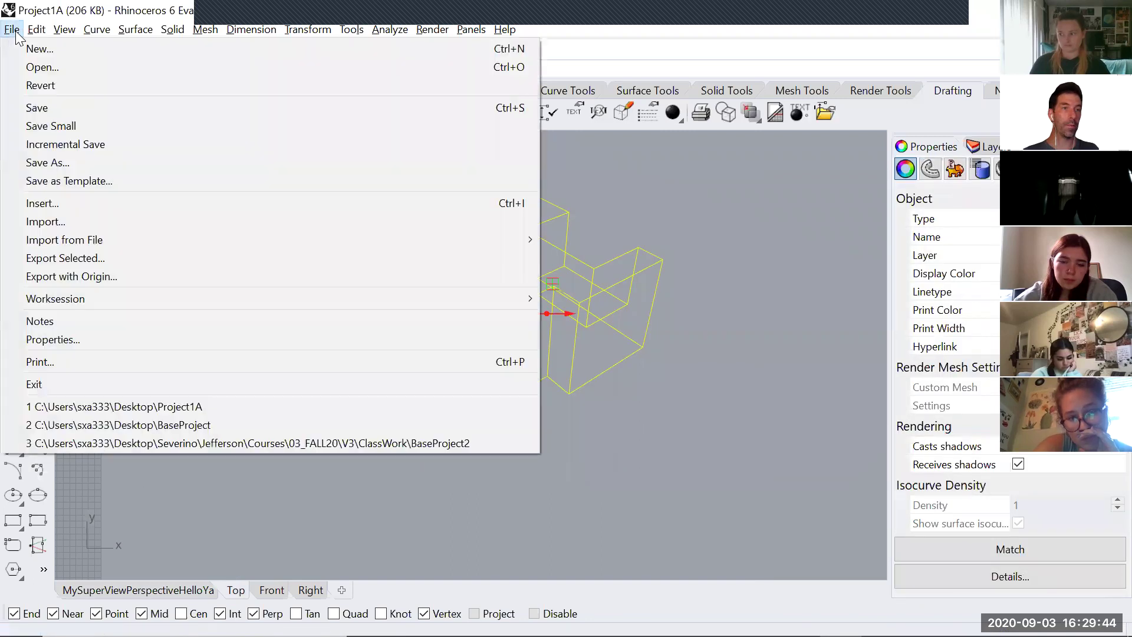
left_click(54, 257)
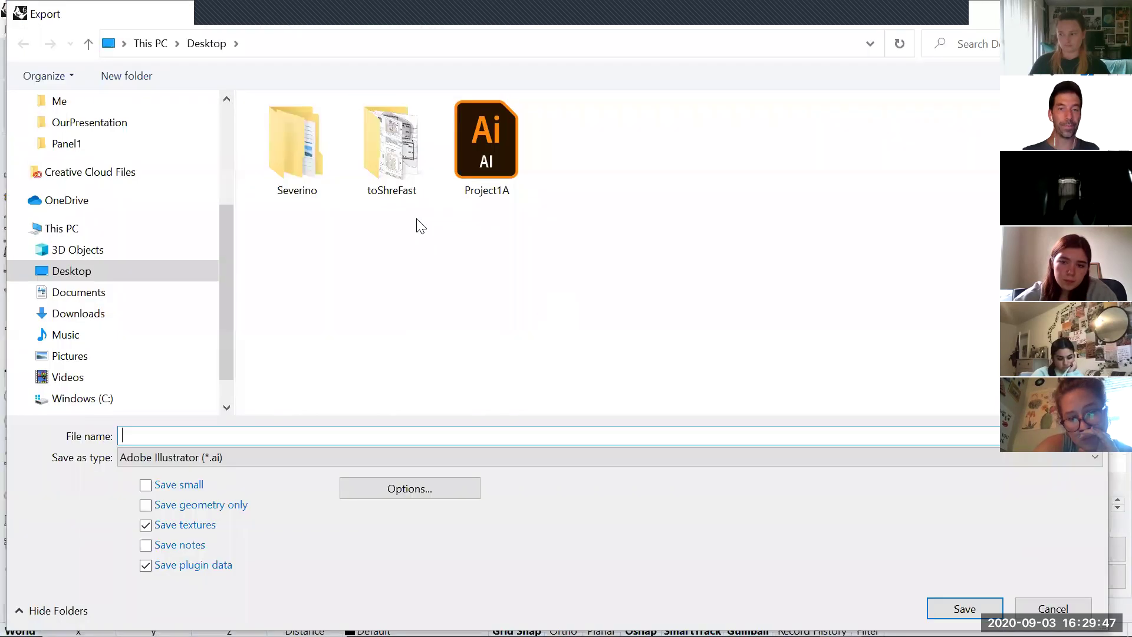
left_click(493, 151)
left_click(265, 433)
type("_2")
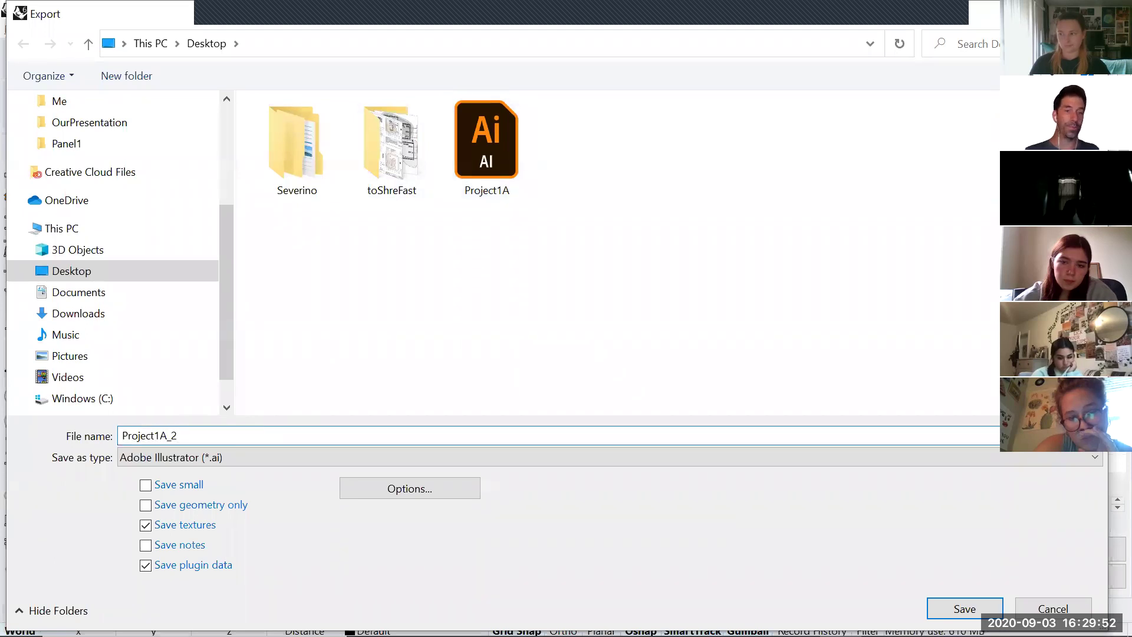
key("Return")
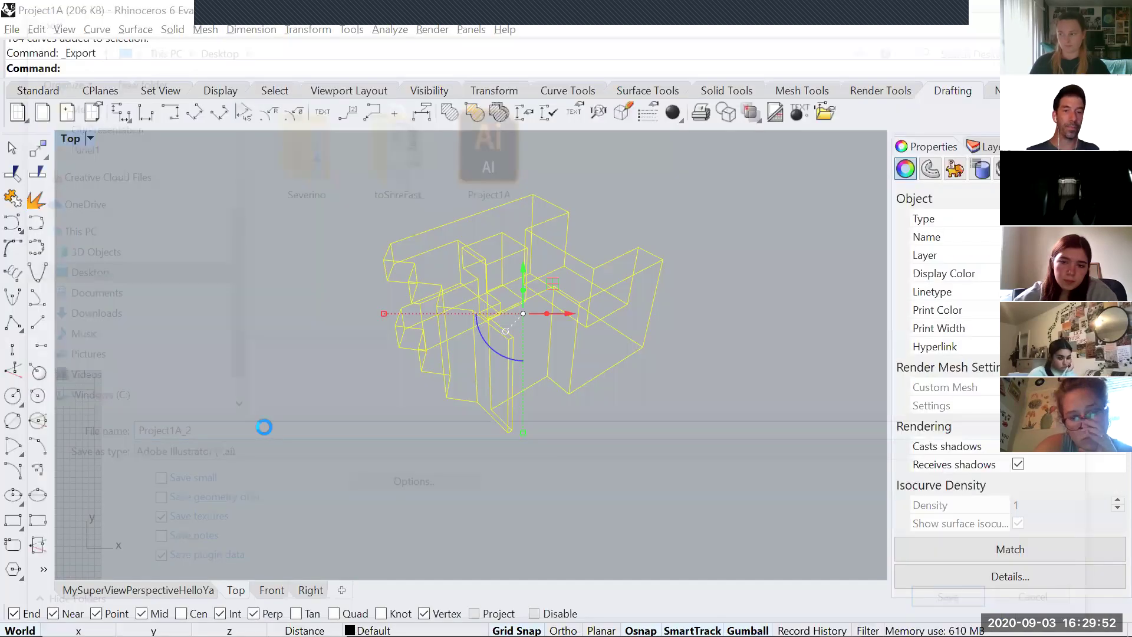
left_click(452, 531)
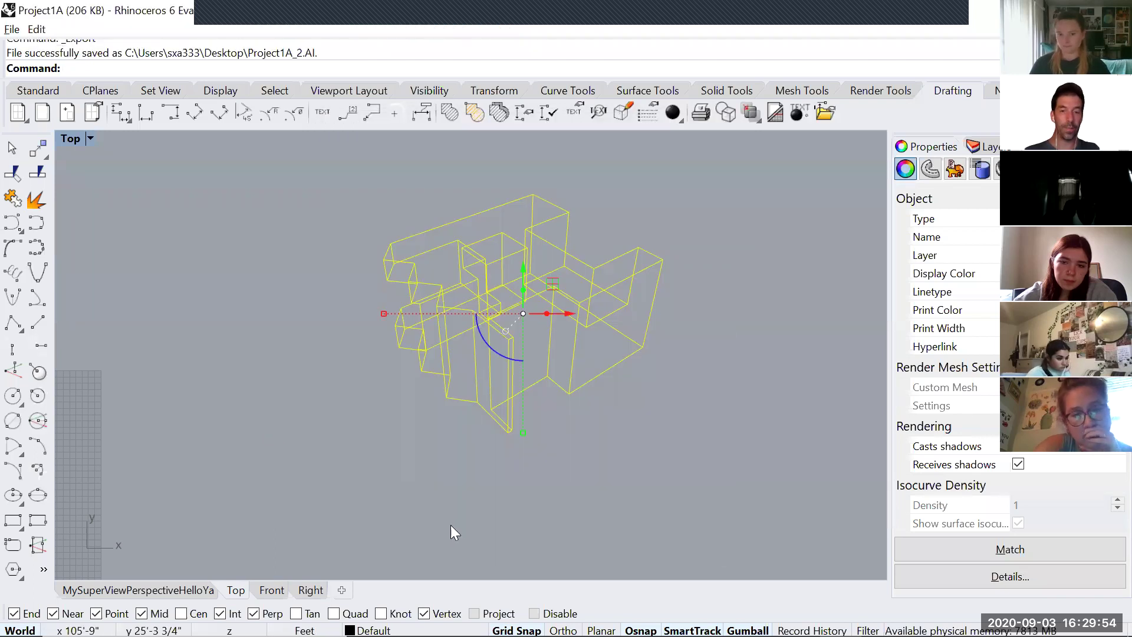
Switch to Illustrator and open the Project1A_2 file from the Desktop.
key("alt+Tab")
key("alt+Tab")
key("a")
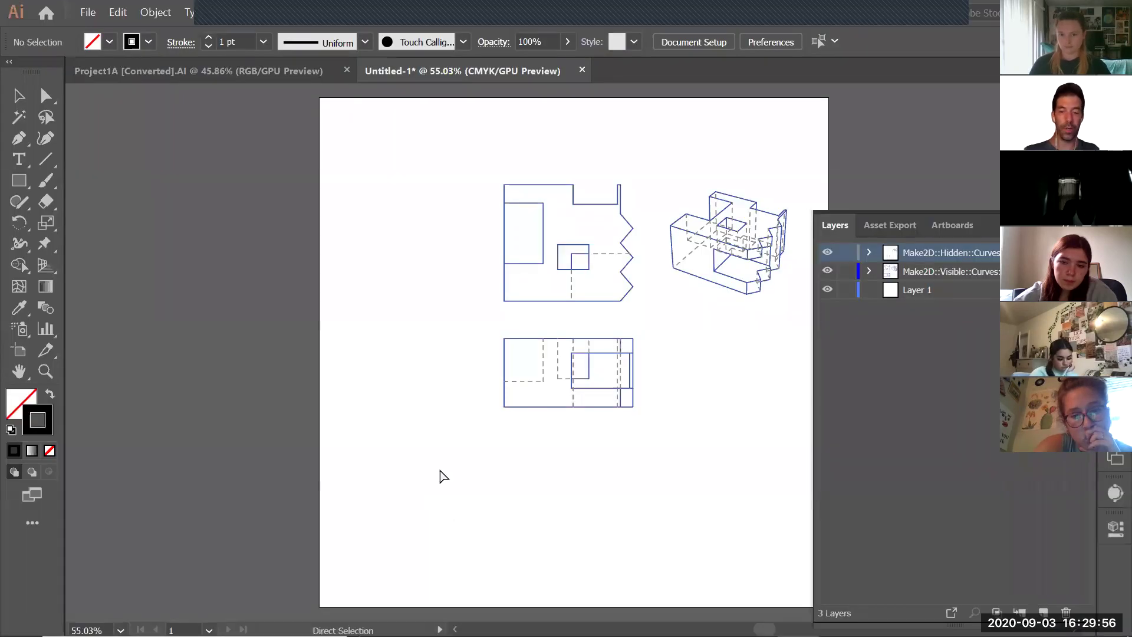
key("ctrl+o")
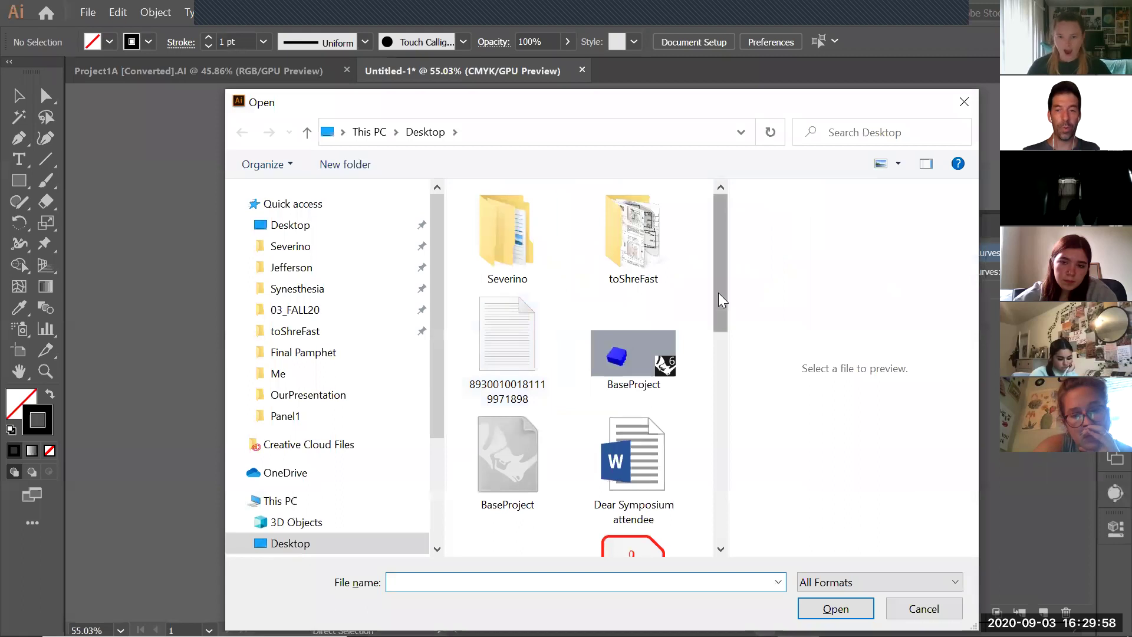
scroll(662, 372, "down", 10)
double_click(635, 510)
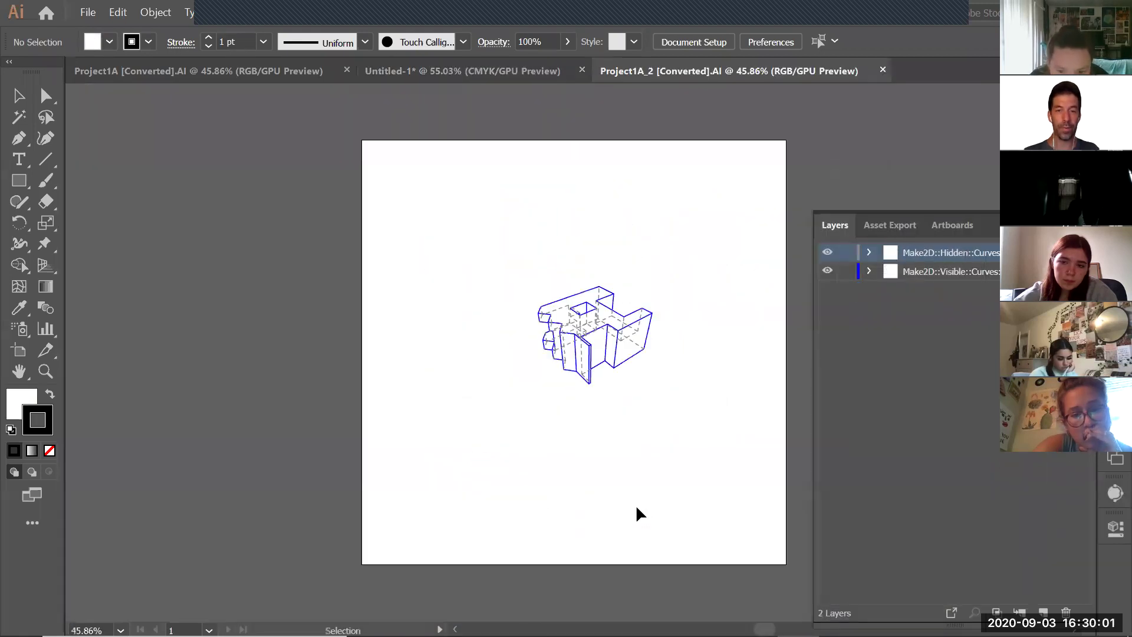
Copy the whole perspective drawing from Project1A_2 and paste it into the Untitled-1 document.
left_click_drag(528, 278, 674, 419)
left_click(482, 73)
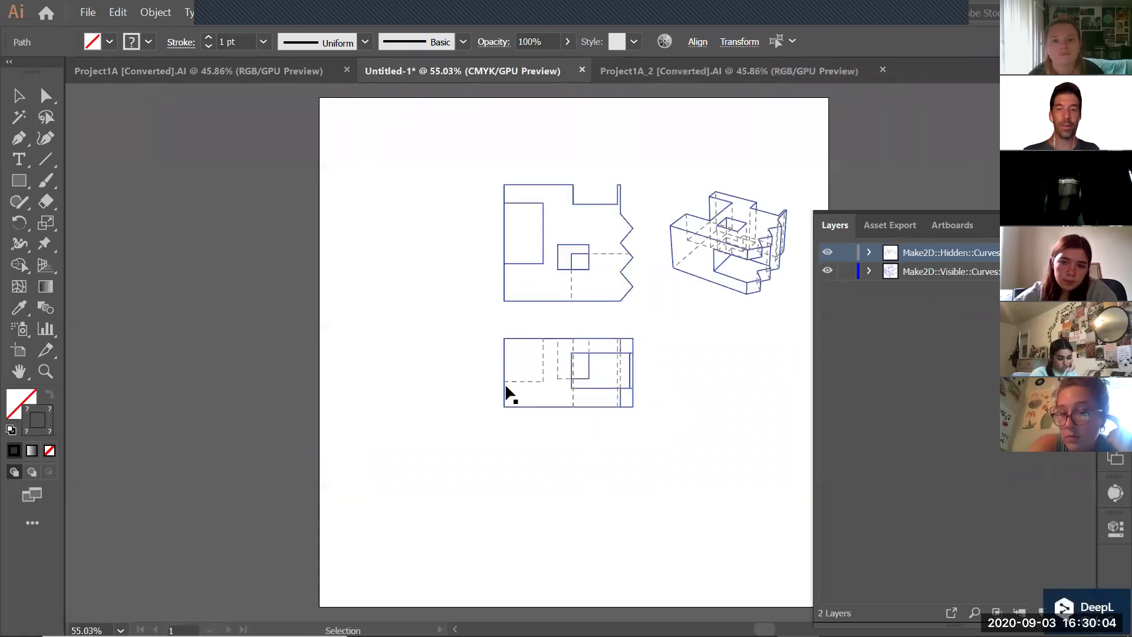
key("ctrl+v")
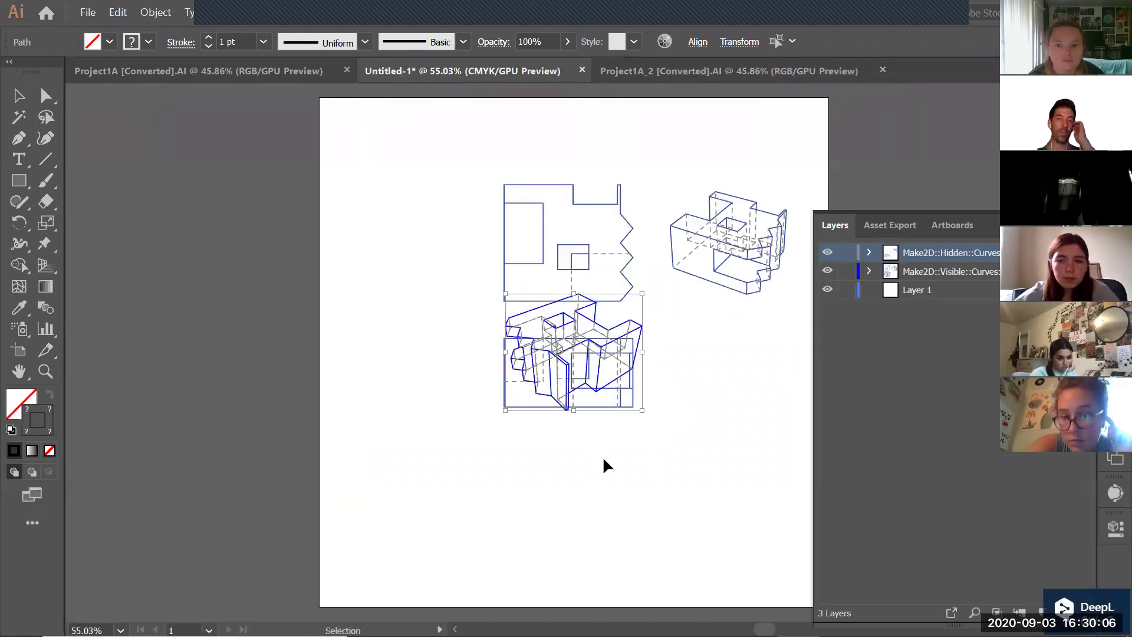
mouse_move(676, 332)
left_mouse_down()
mouse_move(682, 341)
mouse_move(613, 380)
mouse_move(617, 411)
left_mouse_up()
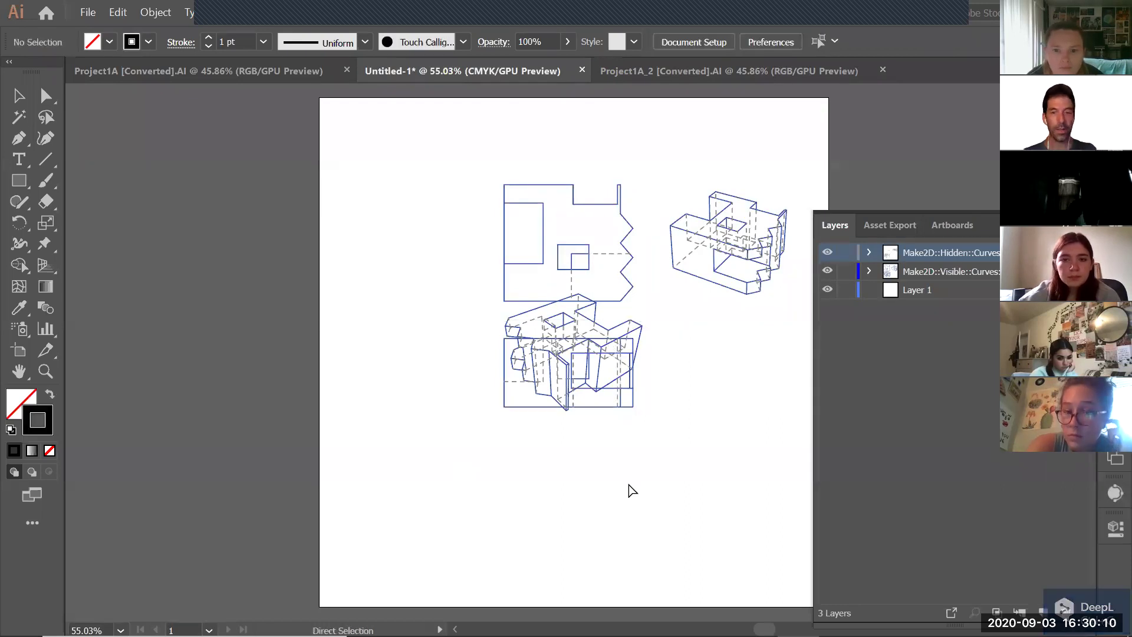
key("Delete")
key("a")
key("ctrl+z")
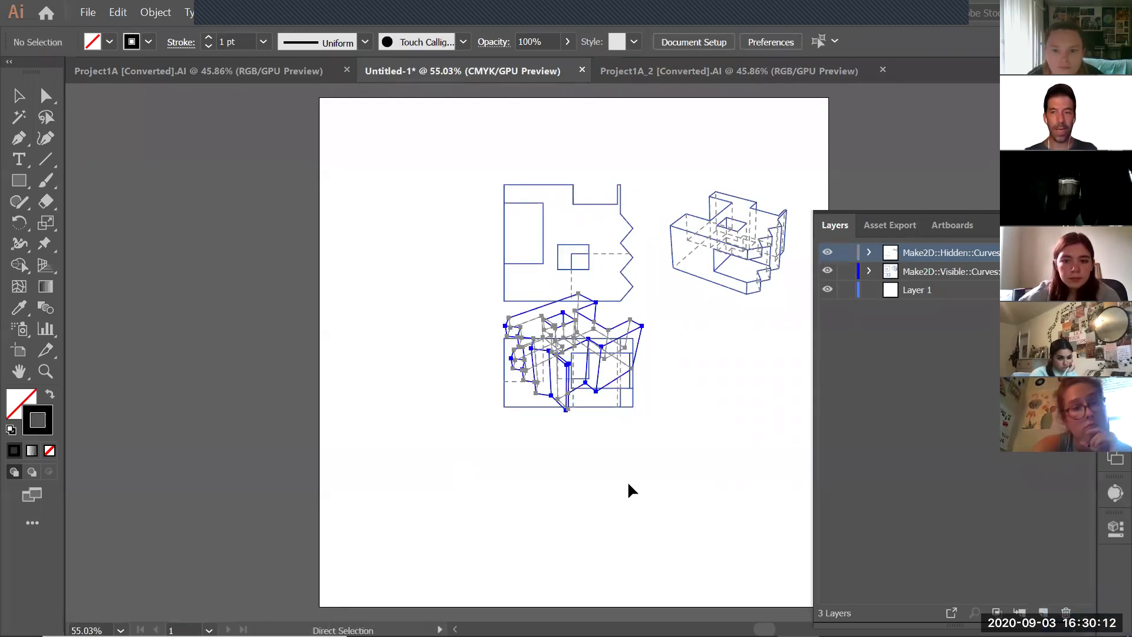
Move the pasted perspective drawing into the empty area below the elevation on the artboard and deselect it.
key("v")
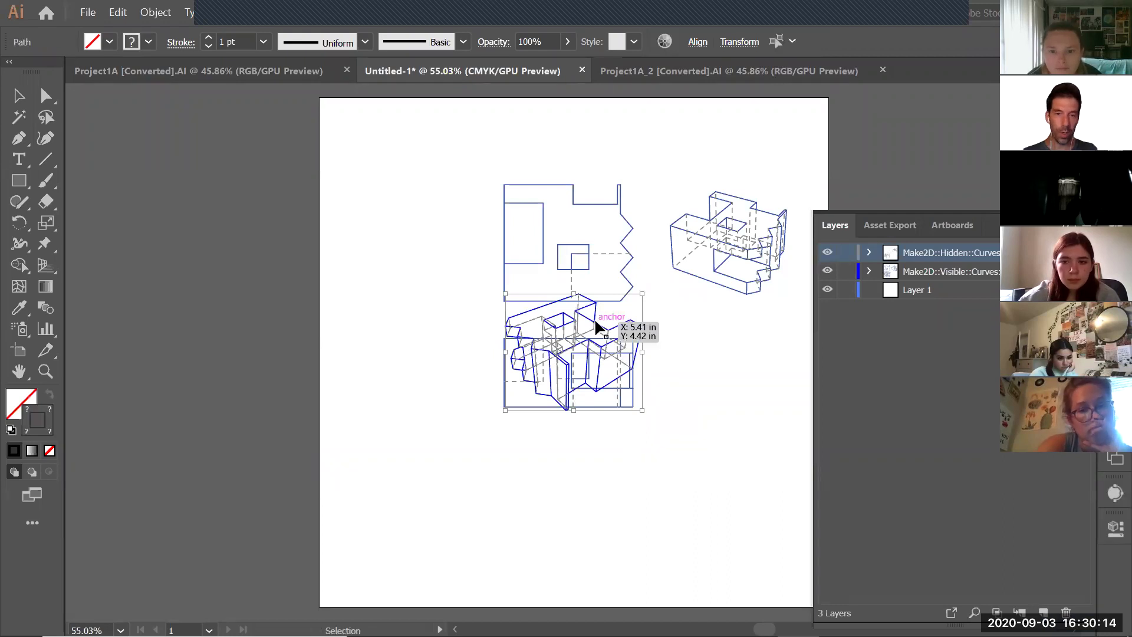
mouse_move(591, 328)
left_mouse_down()
mouse_move(563, 490)
mouse_move(670, 494)
mouse_move(694, 459)
left_mouse_up()
left_click(753, 384)
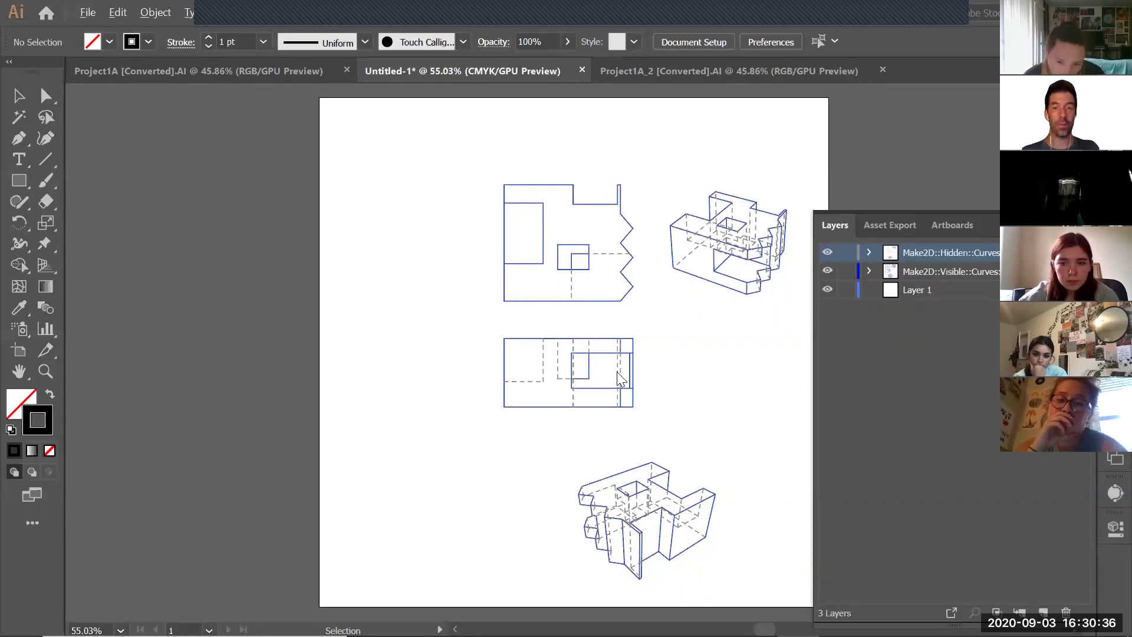
Check the panel layout in InDesign, return to Rhino and delete the exported Make2D perspective drawing from the Top view.
key("alt+Tab")
key("alt+Tab")
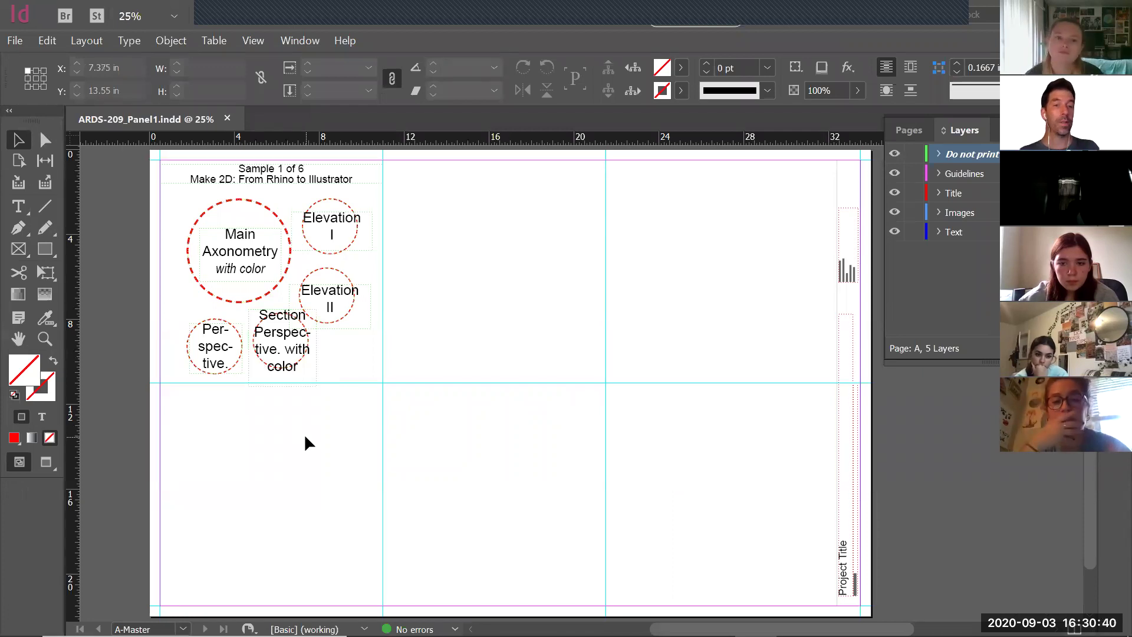
key("alt+Tab")
key("alt+Tab")
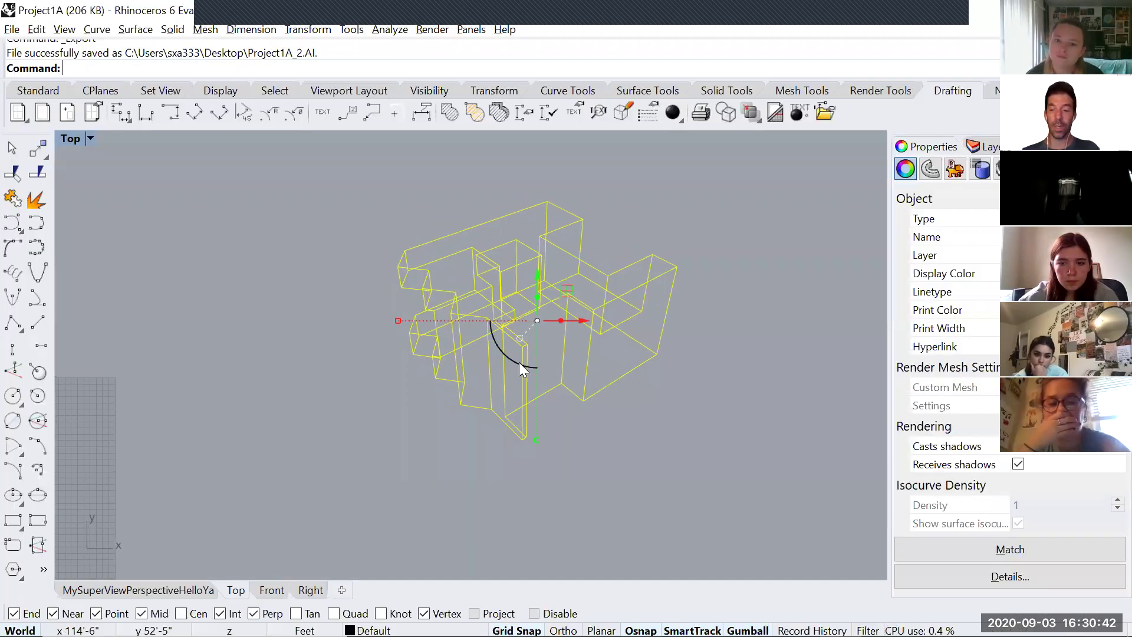
key("Delete")
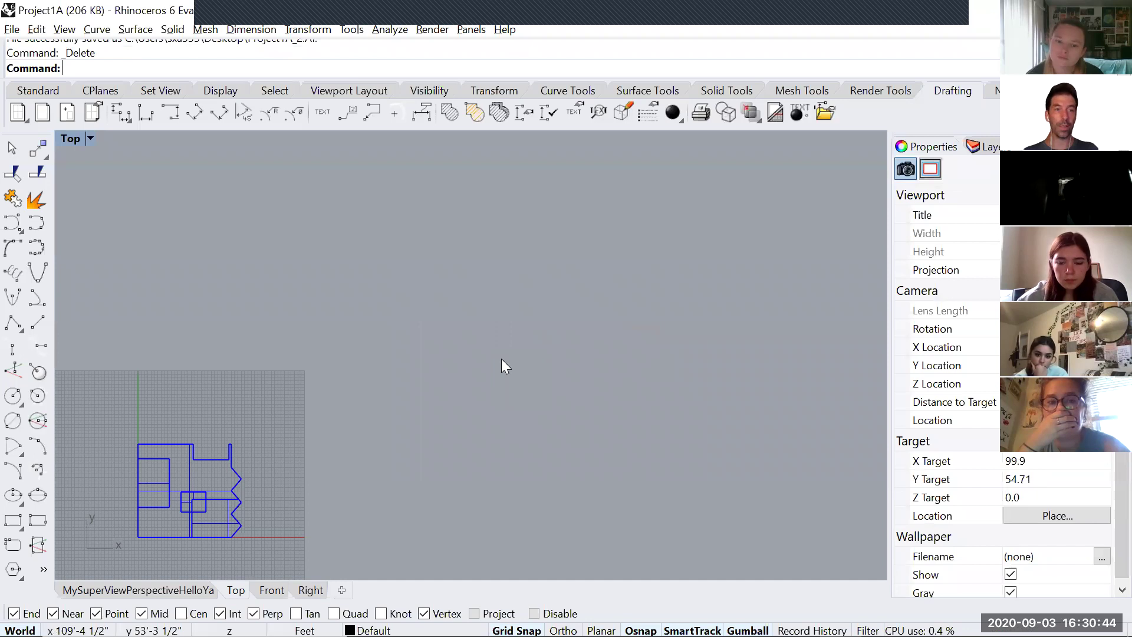
Look over the building model in the Right, Top, Front and perspective views, ending in the perspective view.
key("ctrl+Tab")
key("ctrl+Tab")
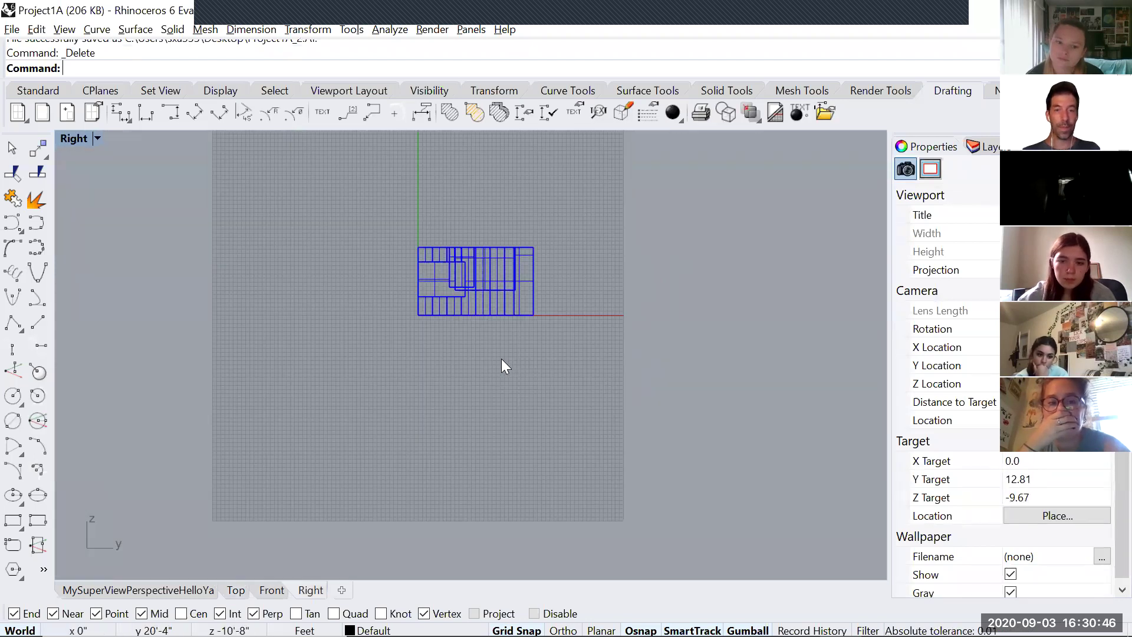
key("ctrl+Tab")
scroll(501, 359, "down", 5)
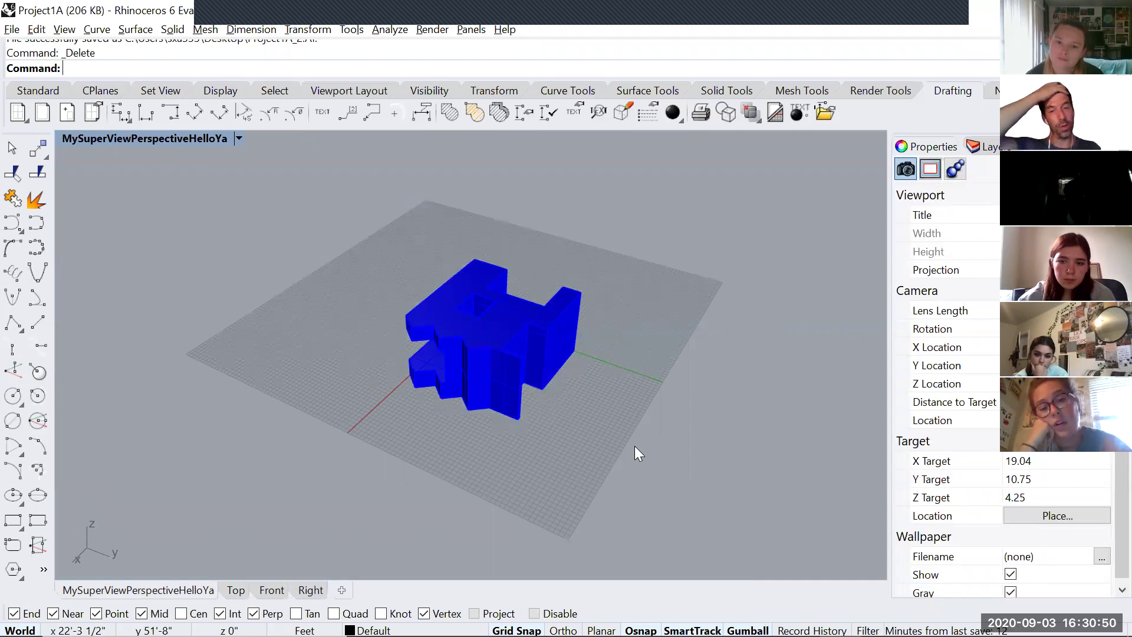
right_click_drag(634, 446, 598, 418)
key("ctrl+Tab")
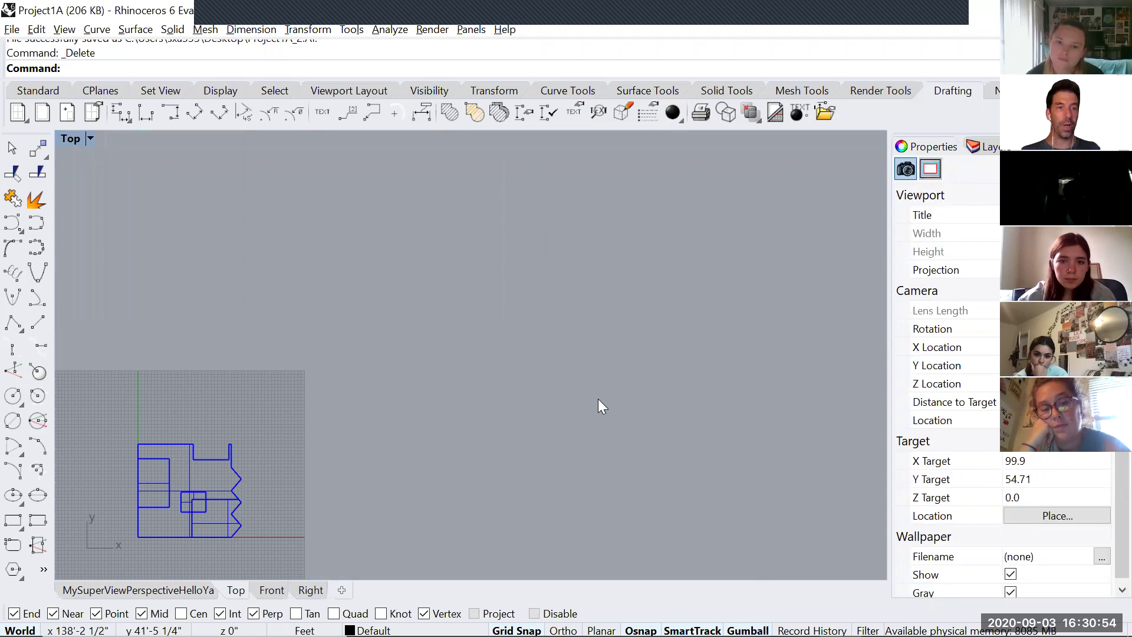
key("ctrl+Tab")
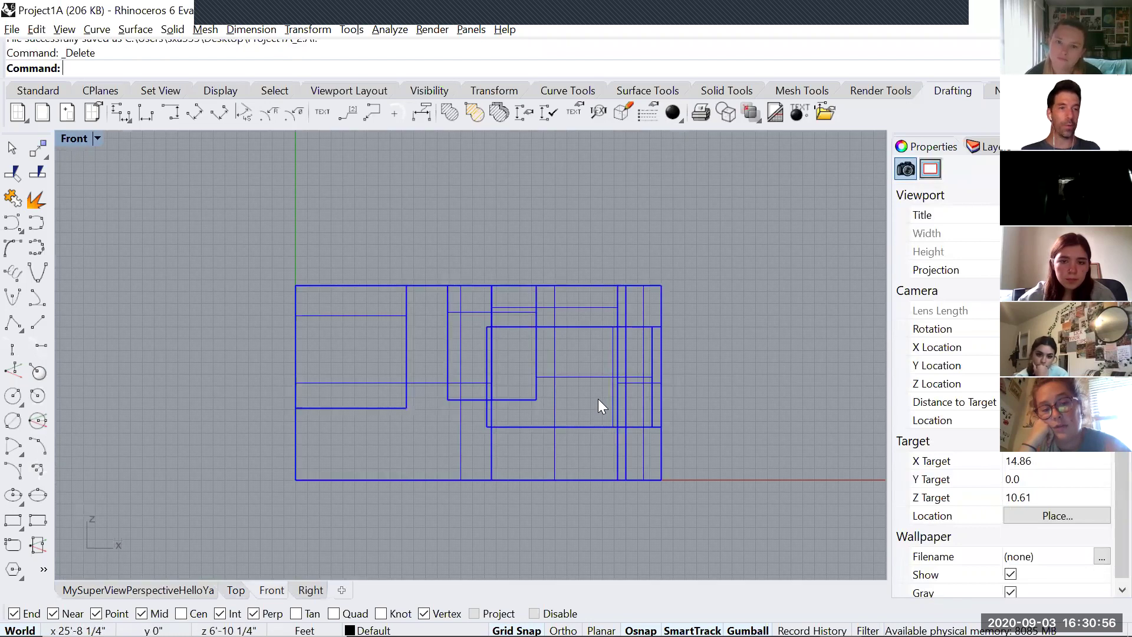
key("ctrl+Tab")
Create a horizontal rectangular clipping plane on the ground beside the building with ClippingPlane in the perspective view.
type("lip")
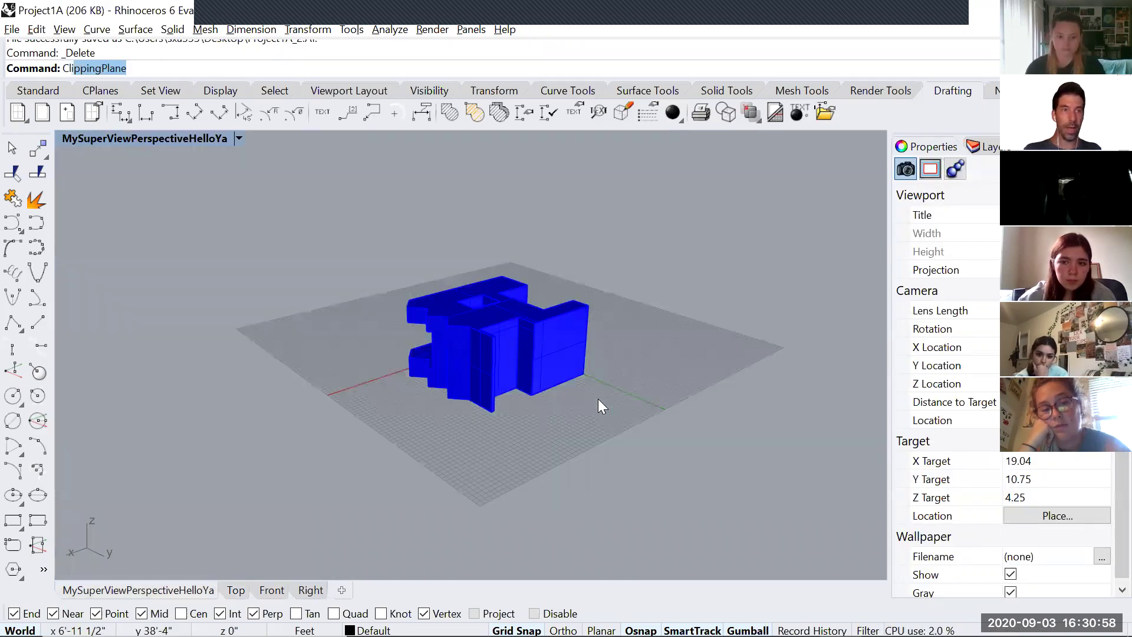
key("Return")
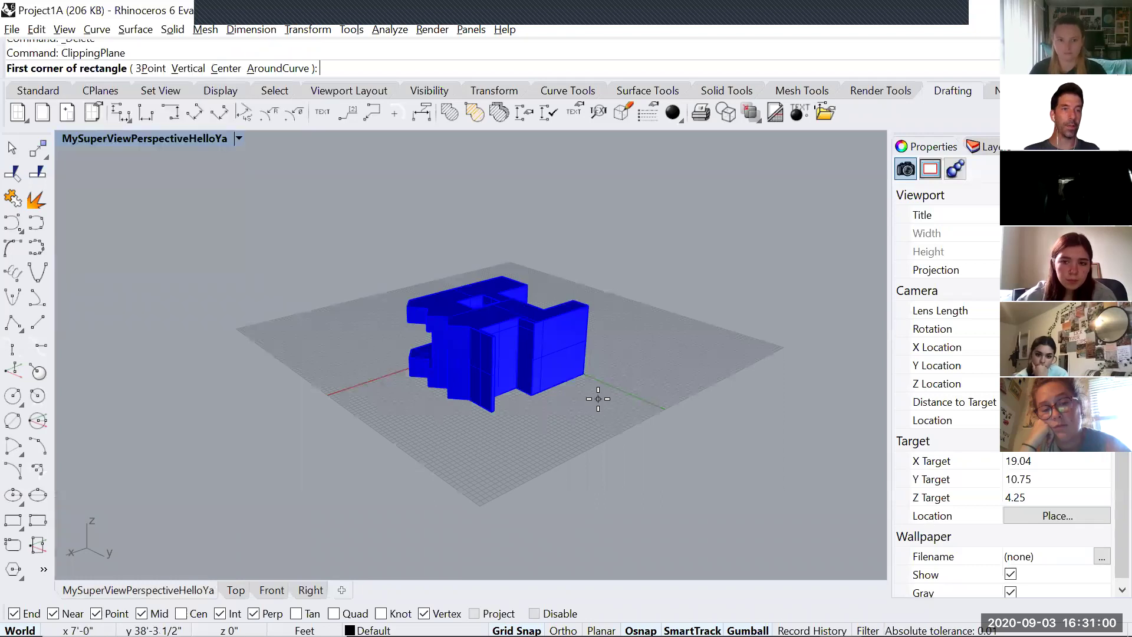
right_click_drag(597, 399, 600, 353)
scroll(600, 353, "down", 3)
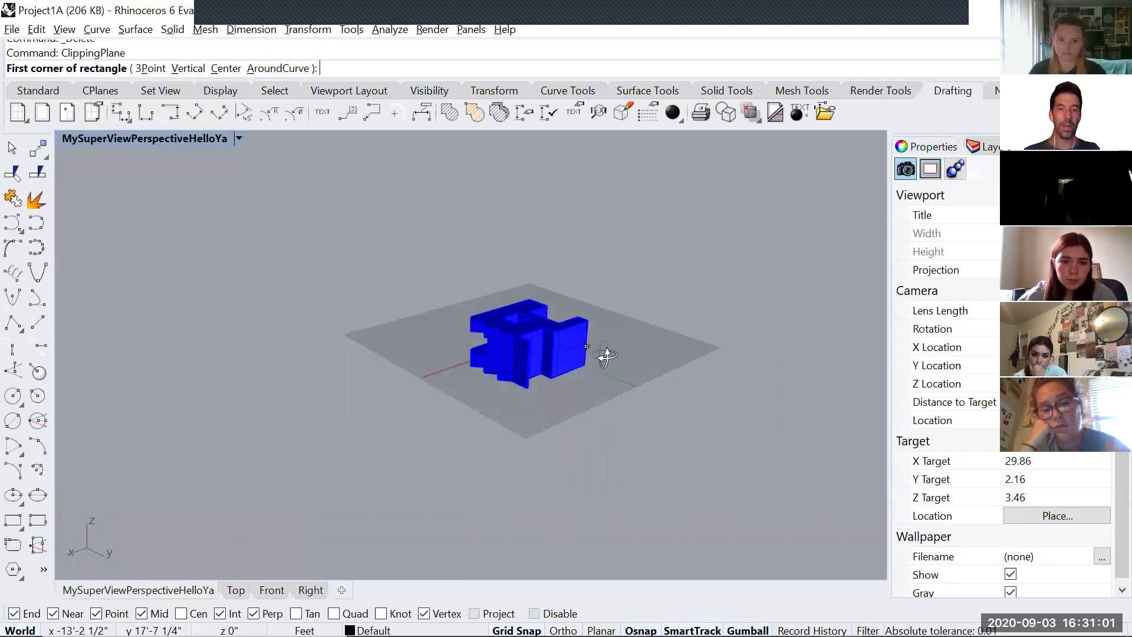
left_click(638, 332)
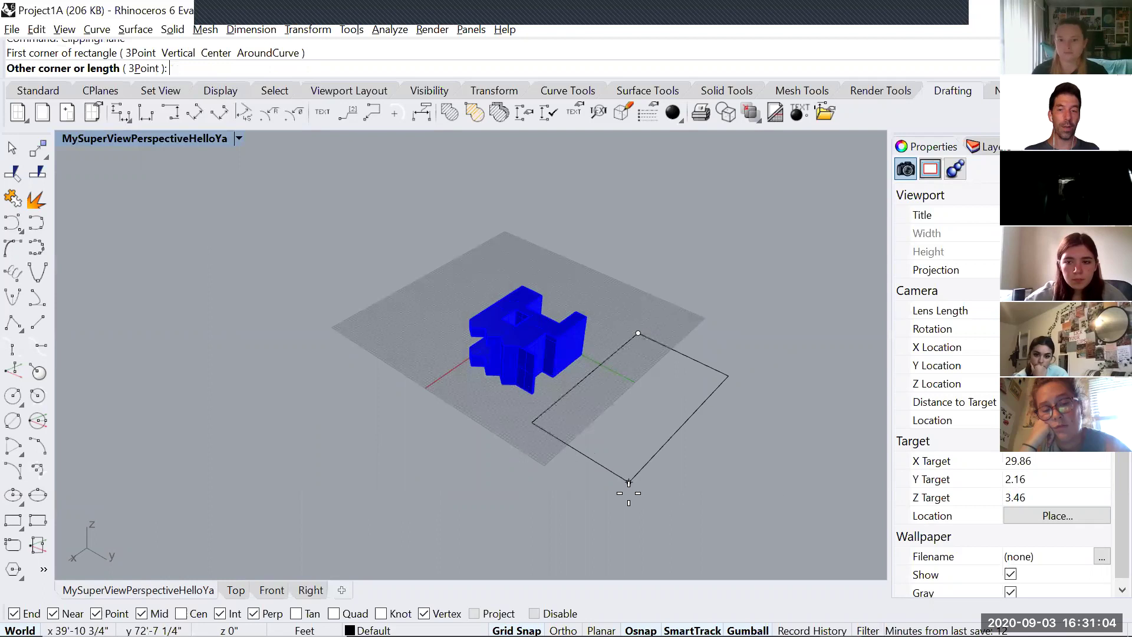
left_click(690, 547)
Raise the horizontal clipping plane vertically so that it cuts through the upper part of the building.
right_click_drag(679, 448, 573, 258, "shift")
right_click_drag(557, 354, 604, 388)
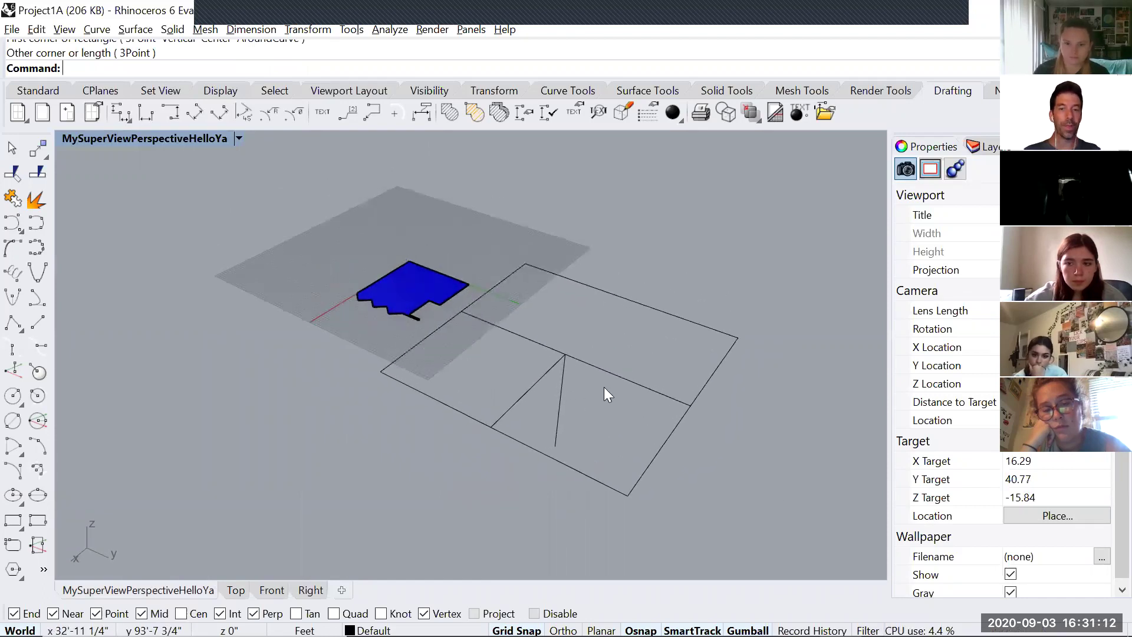
left_click(630, 300)
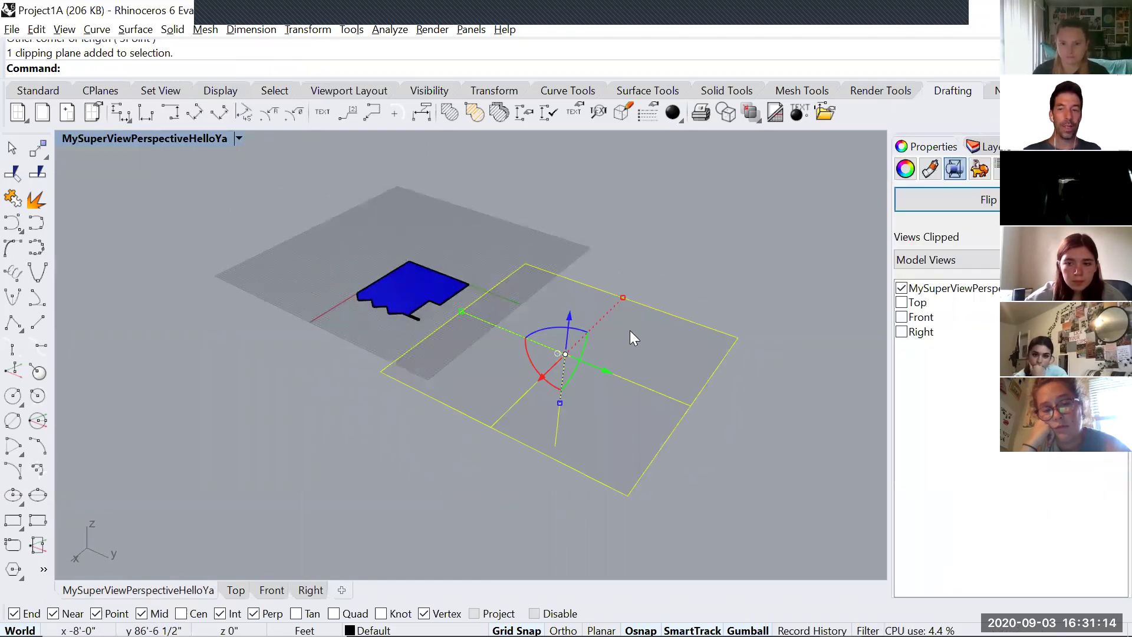
left_click_drag(567, 318, 578, 289)
Lower the horizontal clipping plane slightly so that it cuts the building at a lower level.
scroll(320, 272, "up", 3)
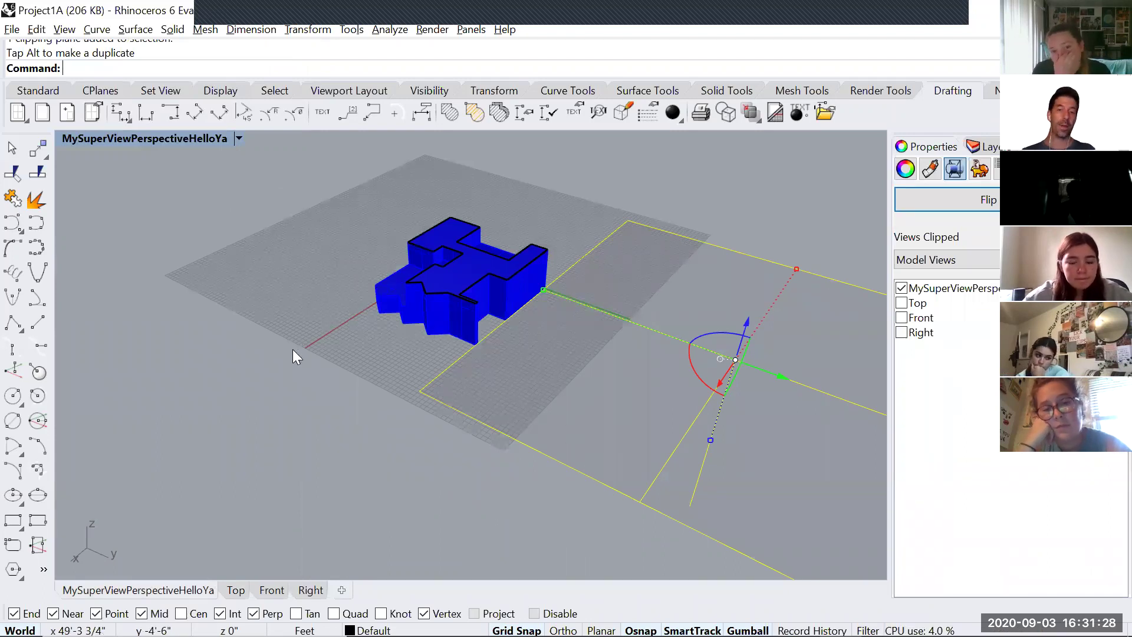
right_click_drag(273, 345, 414, 343)
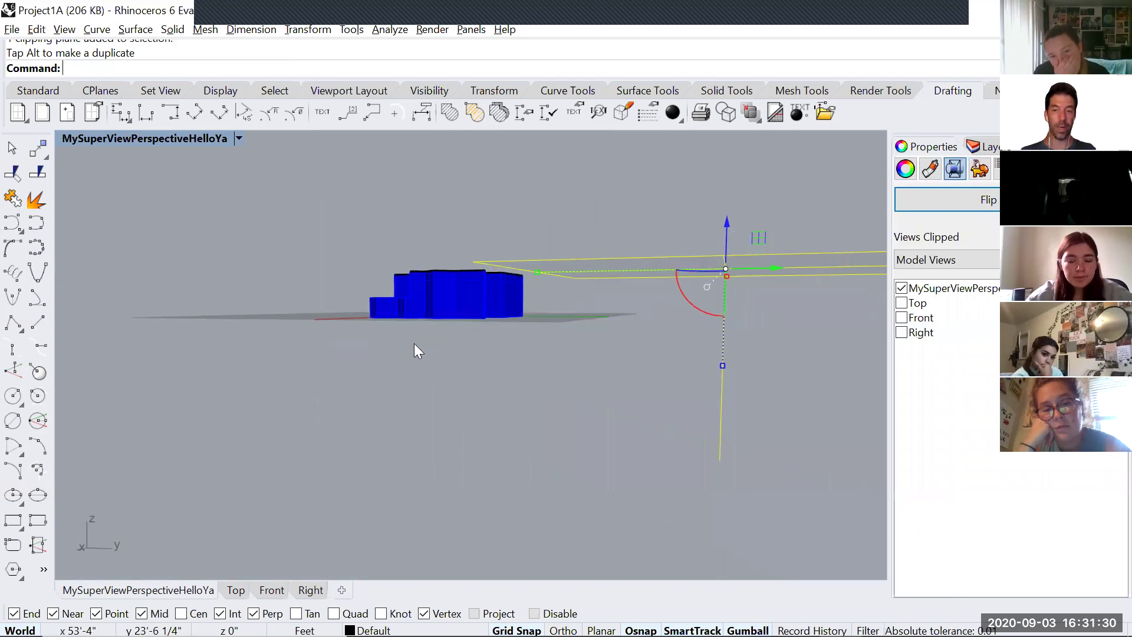
left_click(587, 389)
right_click_drag(587, 389, 692, 327)
left_click(699, 298)
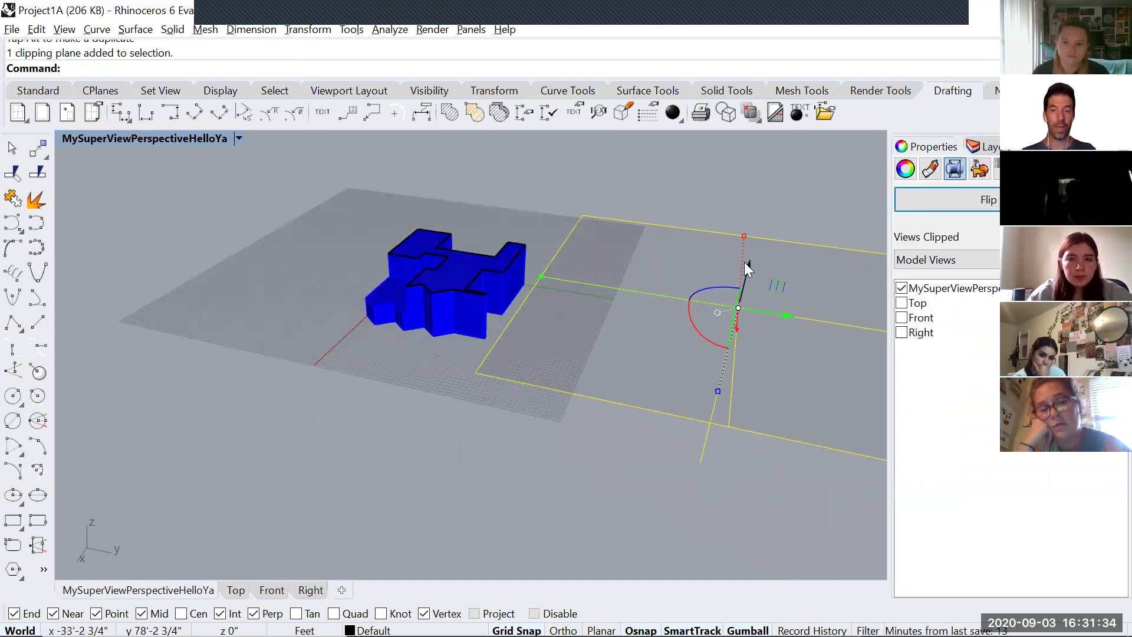
left_click_drag(752, 265, 744, 297)
Rotate the clipping plane 90 degrees about the x axis so that it stands vertically.
right_click_drag(576, 372, 516, 348)
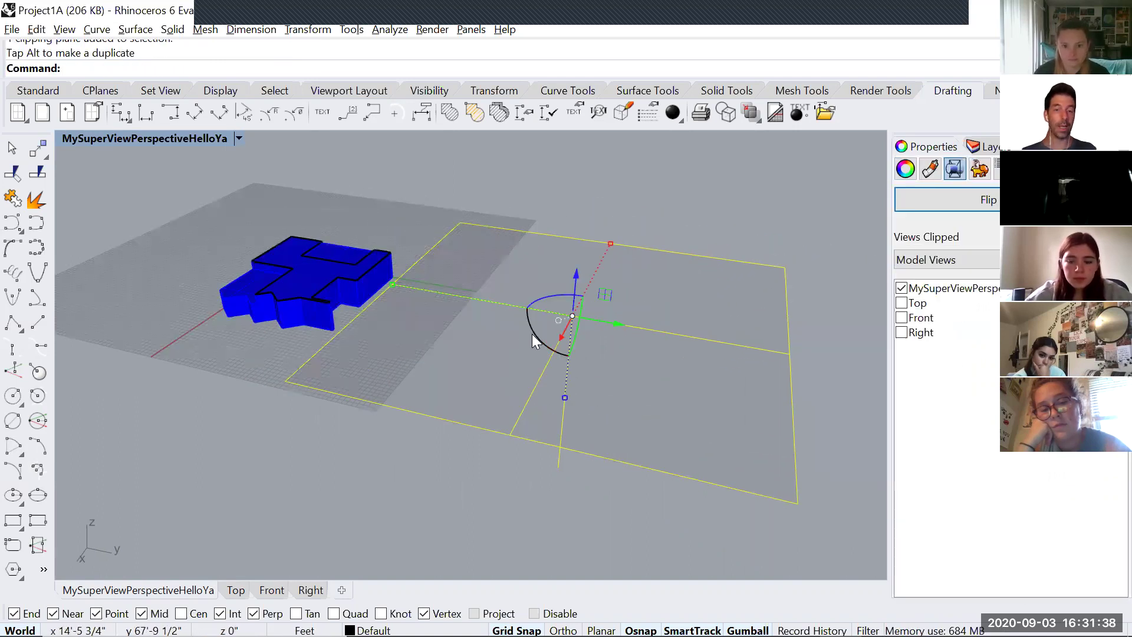
left_click(532, 336)
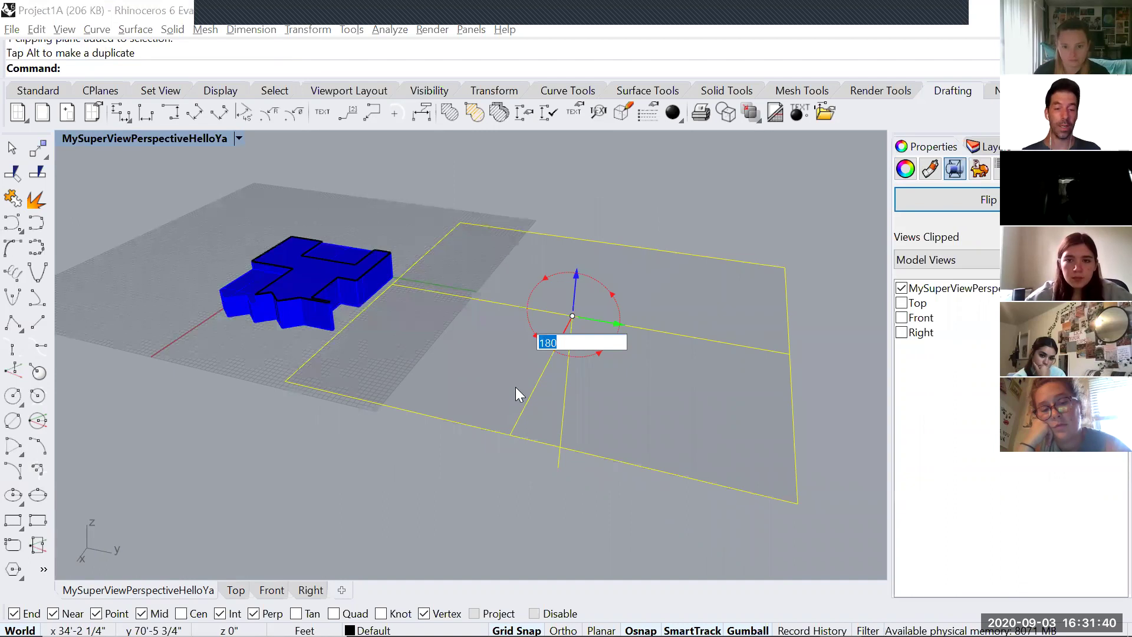
type("90")
key("Return")
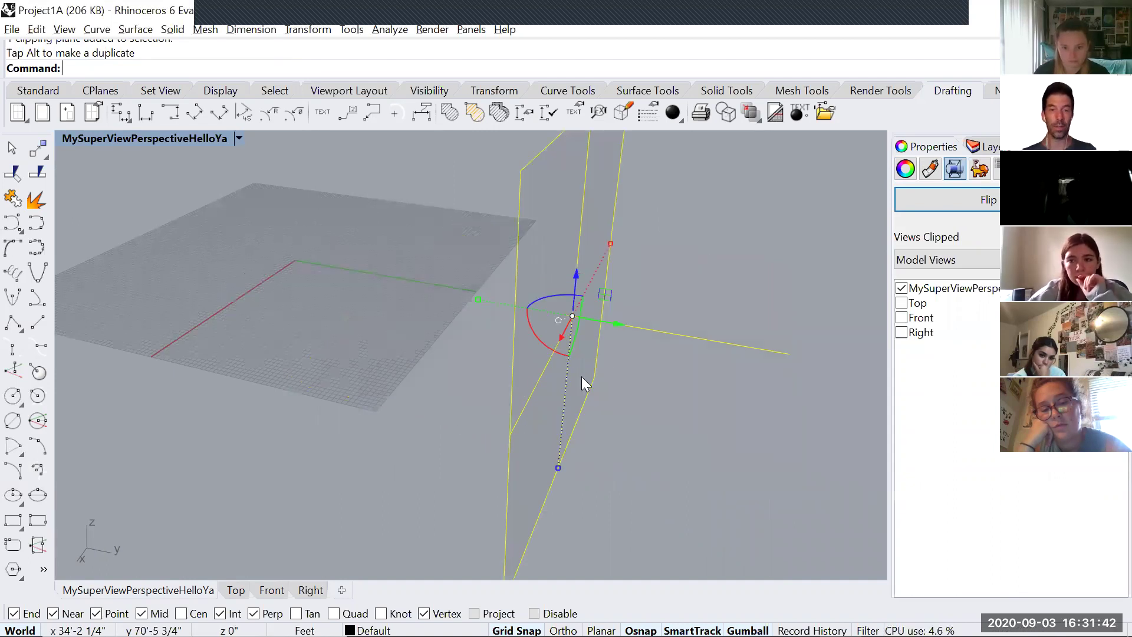
Move the vertical clipping plane along the y axis into the building so that it cuts a vertical section.
left_click(655, 472)
right_click_drag(655, 472, 563, 332)
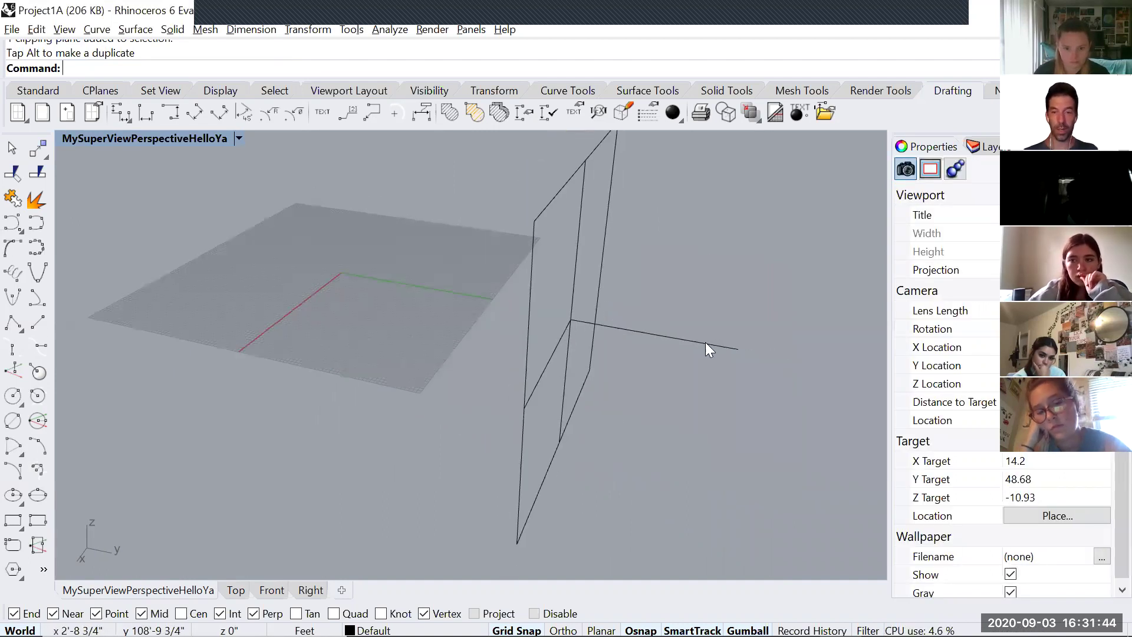
left_click(563, 392)
left_click_drag(593, 326, 386, 284)
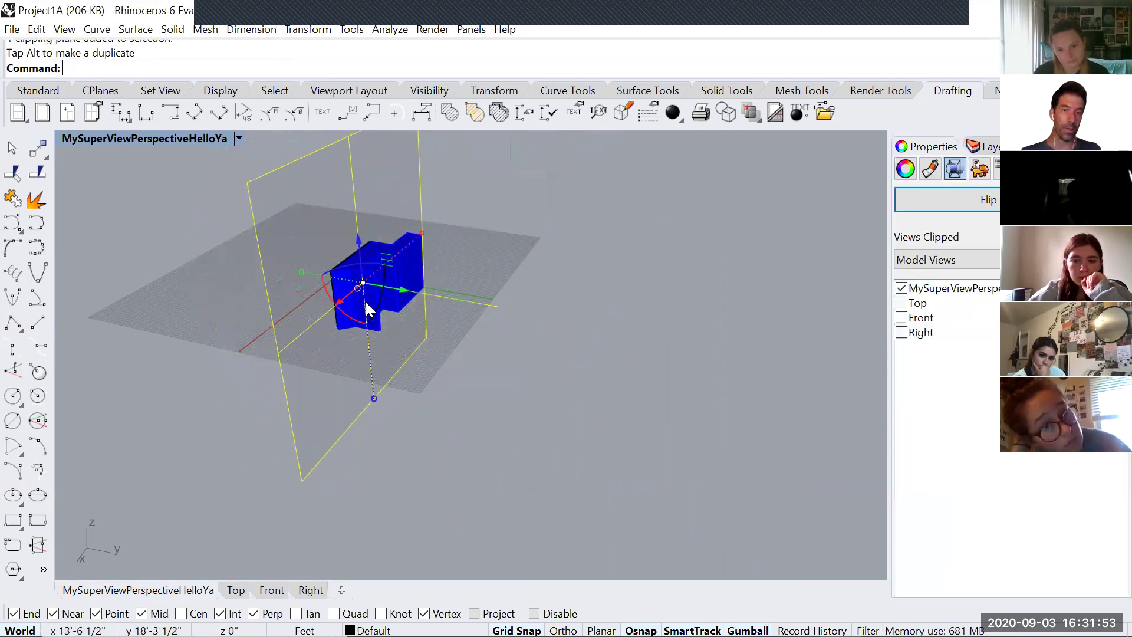
Rotate the vertical clipping plane 180 degrees about the z axis so that it clips the opposite side of the building.
left_click(366, 267)
type("180")
key("Return")
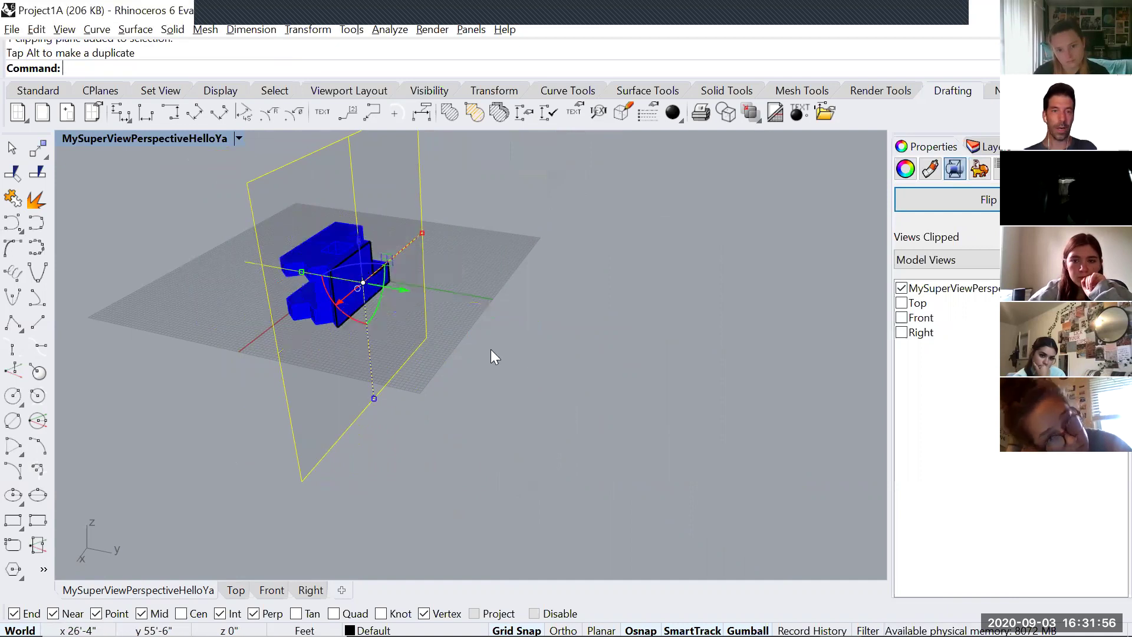
Move the clipping plane along the y axis further into the building so that the section cuts deeper through it.
left_click(436, 295)
right_click_drag(396, 257, 429, 322)
left_click(455, 236)
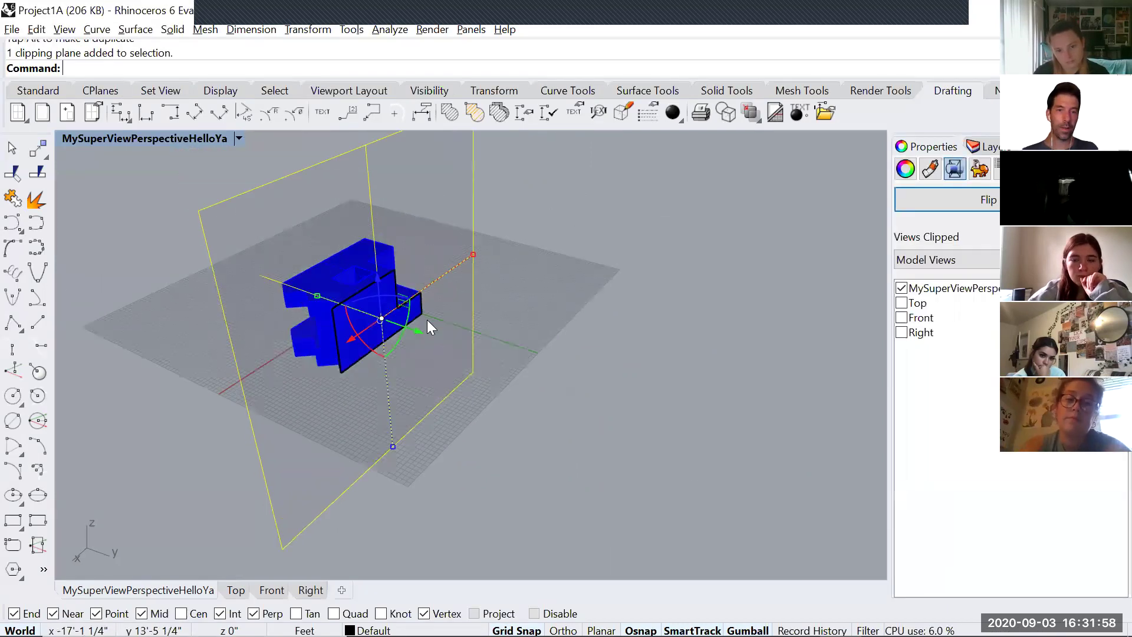
left_click_drag(412, 331, 387, 324)
left_click(533, 387)
right_click_drag(533, 388, 416, 334)
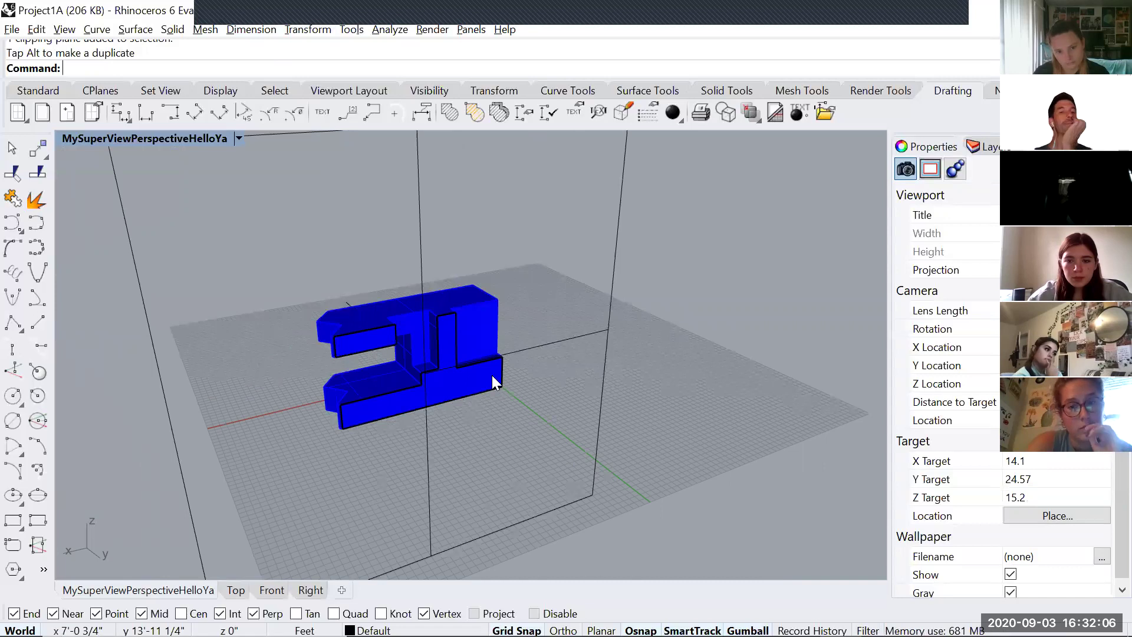
Open the list of named views for the perspective viewport.
scroll(493, 374, "down", 5)
scroll(432, 380, "up", 4)
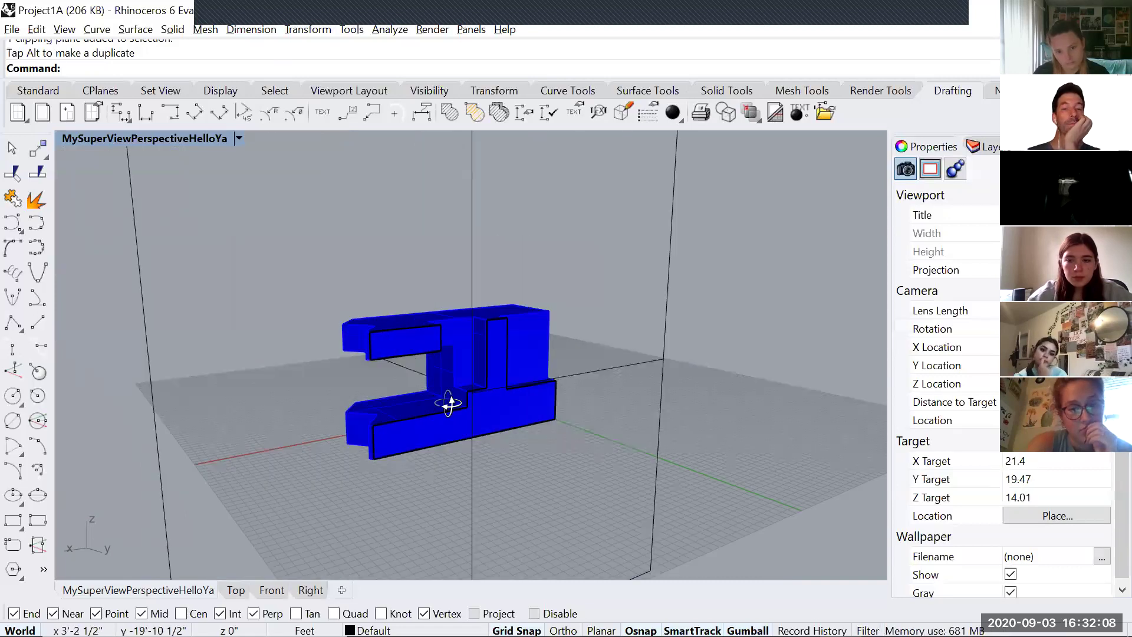
left_click(238, 141)
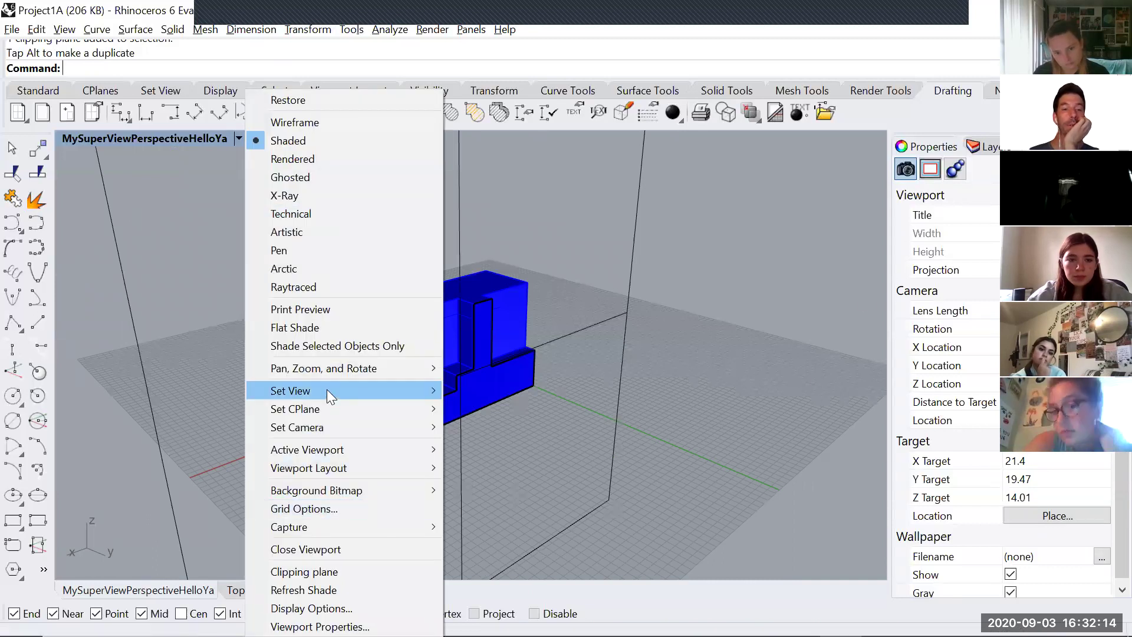
mouse_move(326, 386)
left_click(515, 579)
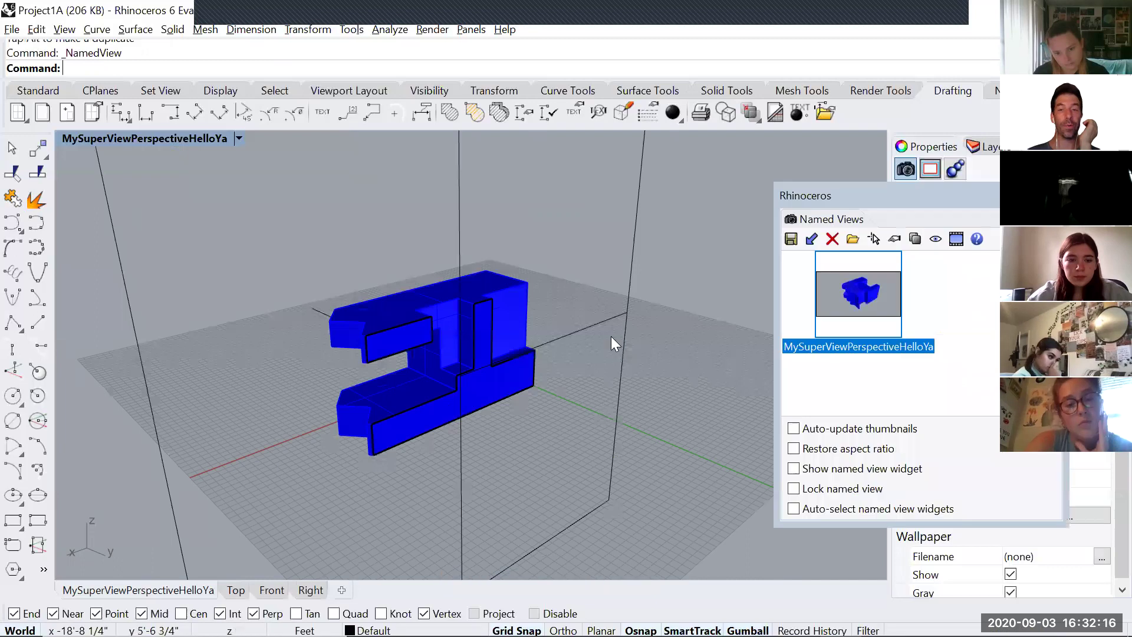
Frame the cut building in a low, near eye-level perspective facing the section cut.
right_click_drag(559, 331, 491, 384)
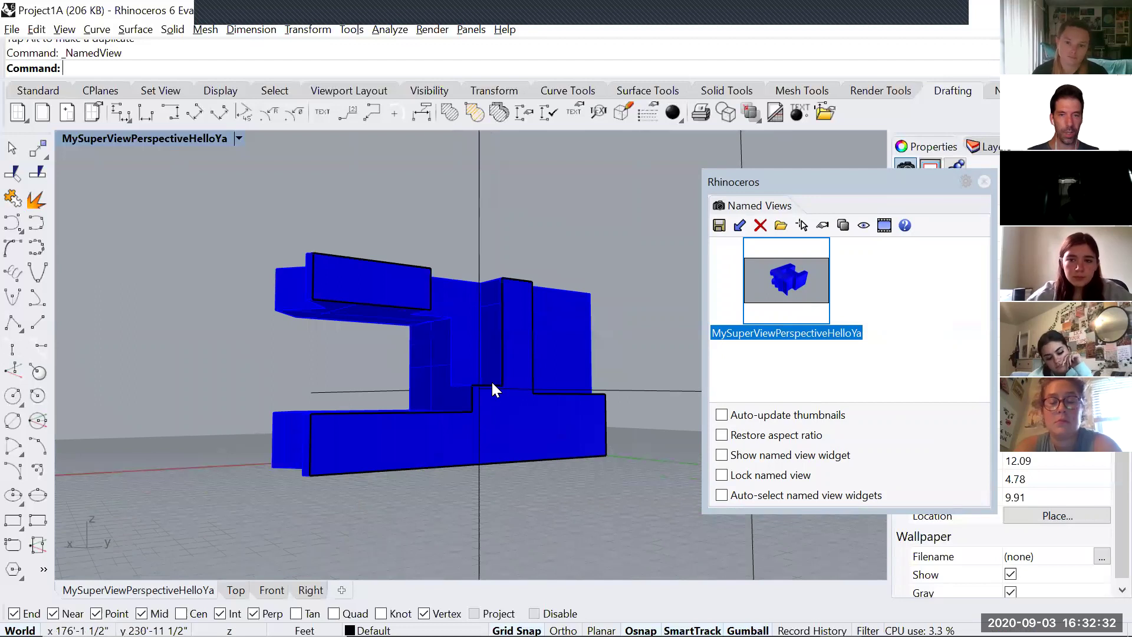
scroll(491, 380, "up", 2)
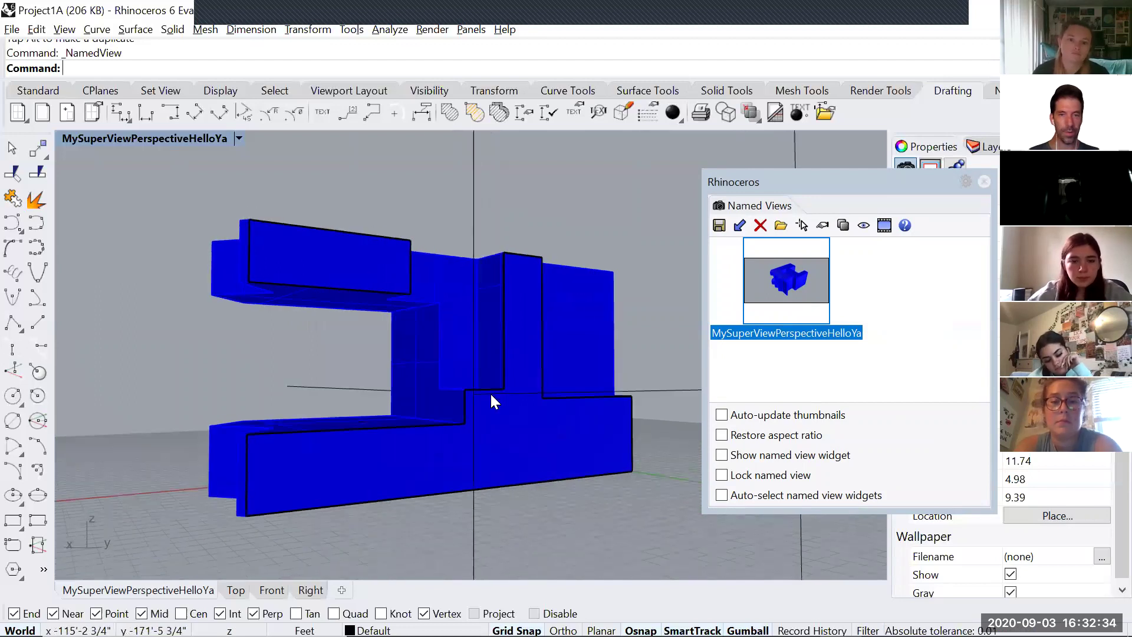
right_click_drag(490, 395, 490, 392)
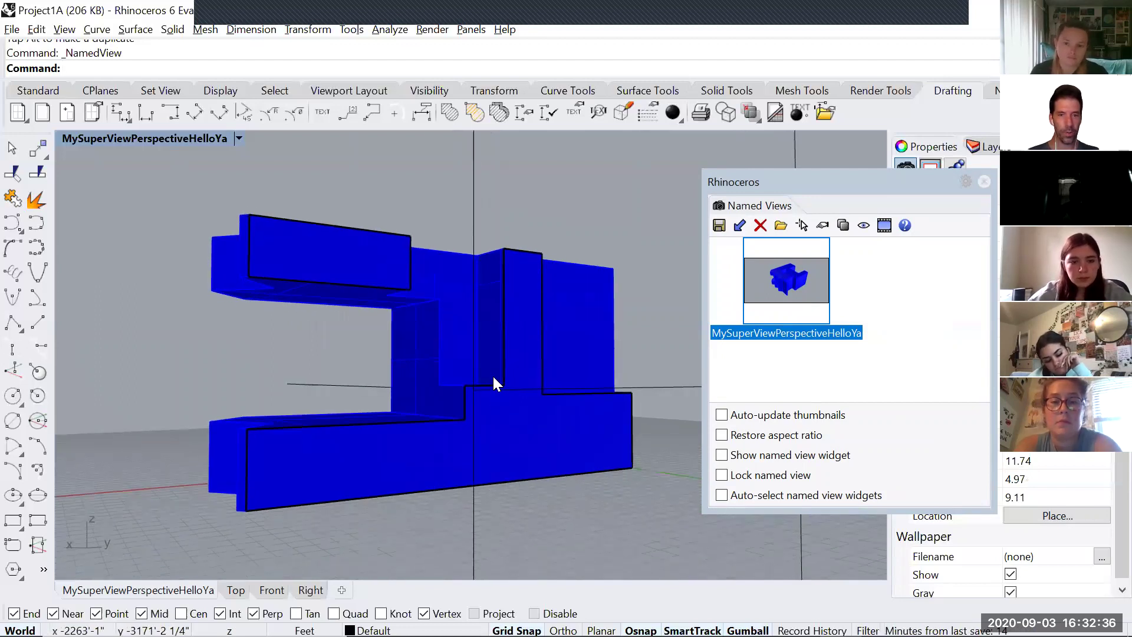
scroll(493, 380, "down", 3)
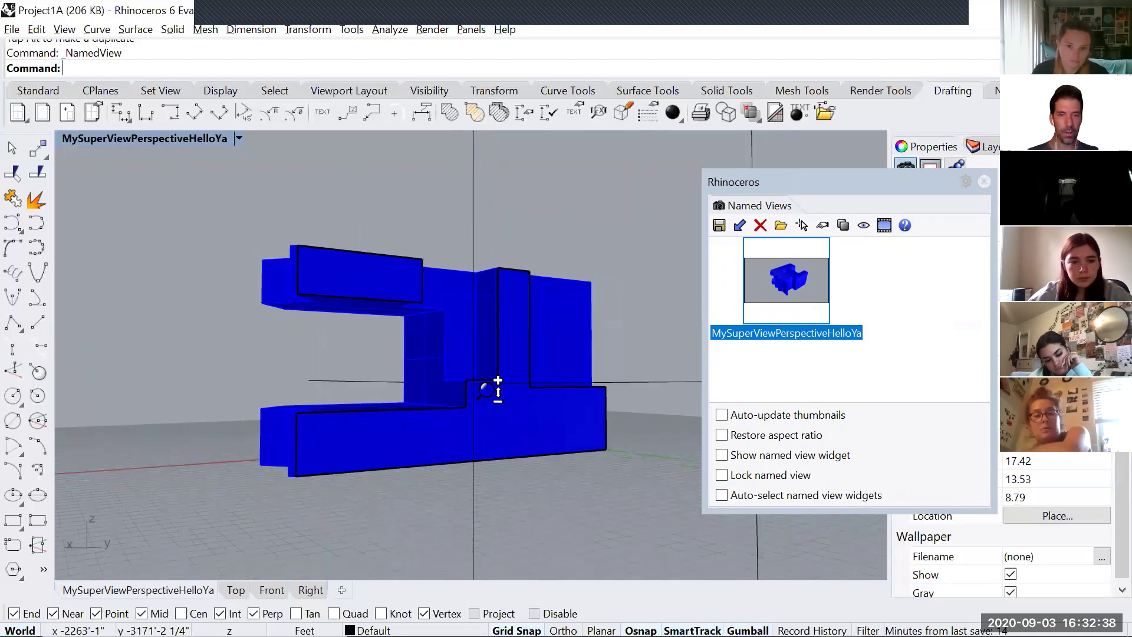
right_click_drag(489, 388, 492, 390)
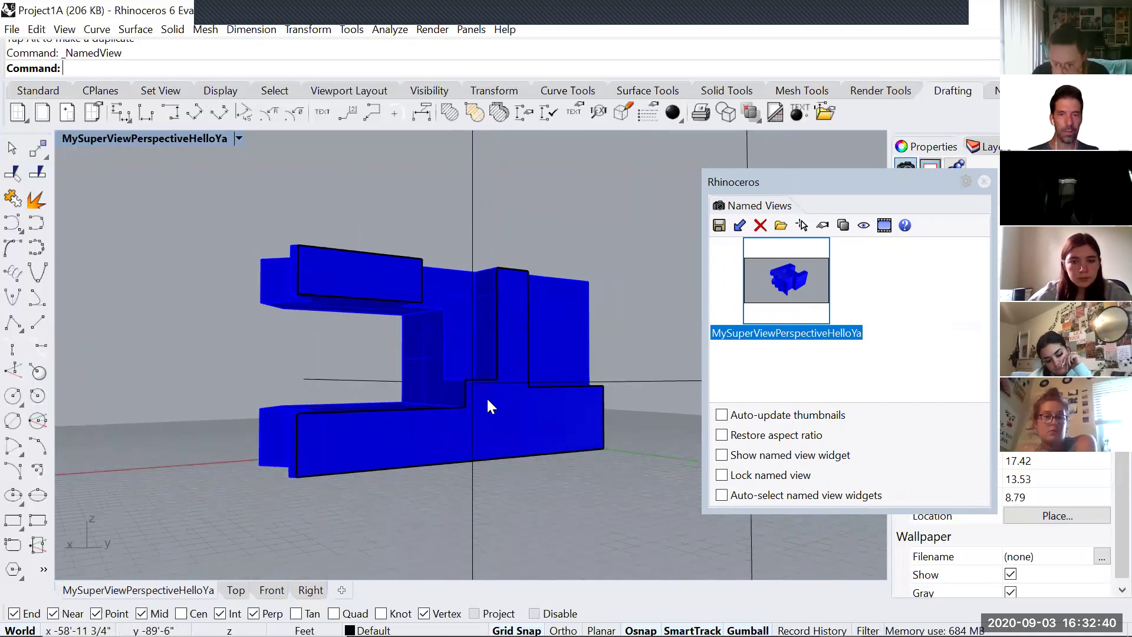
Save the current viewport as a named view called ViewSectionPerspective.
left_click(718, 224)
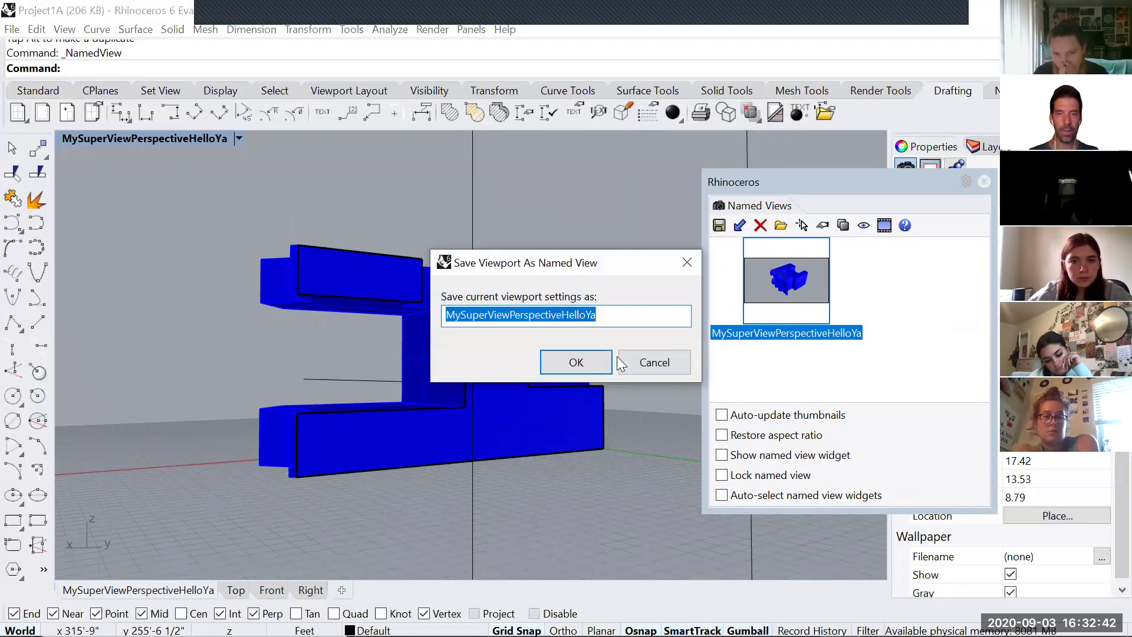
left_click(525, 318)
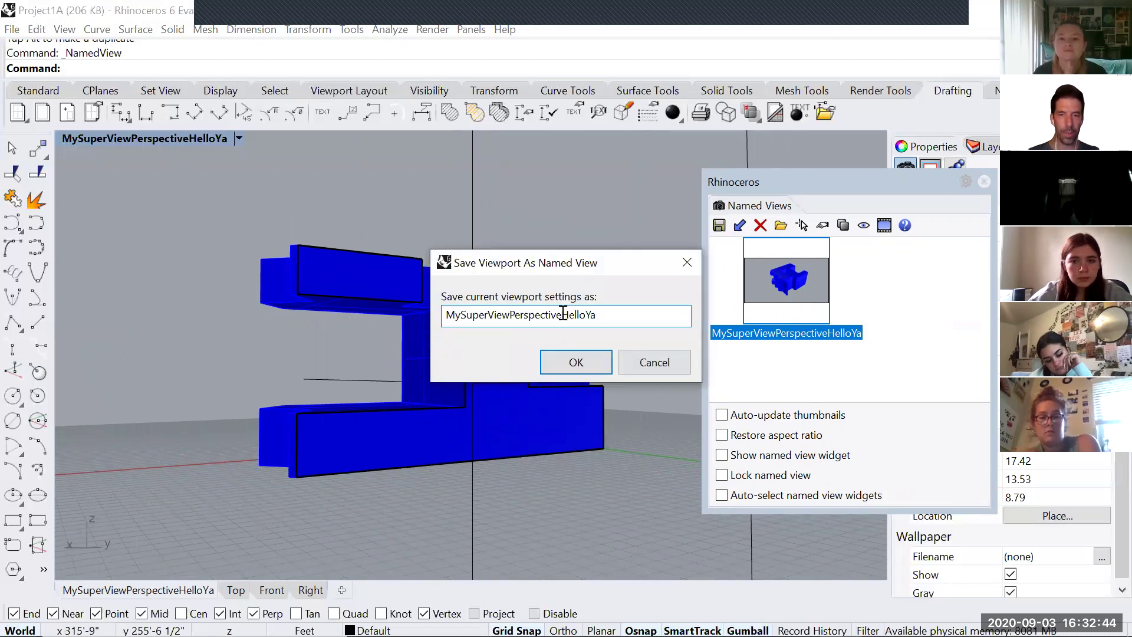
left_click_drag(563, 313, 511, 321)
type("Se")
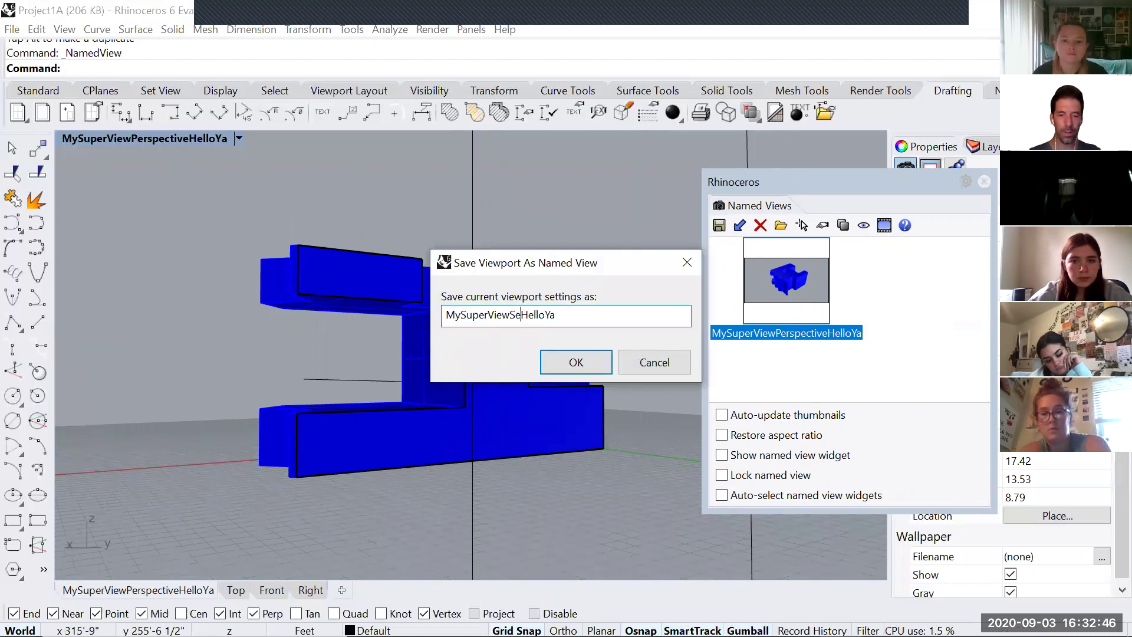
type("ctionPerspective")
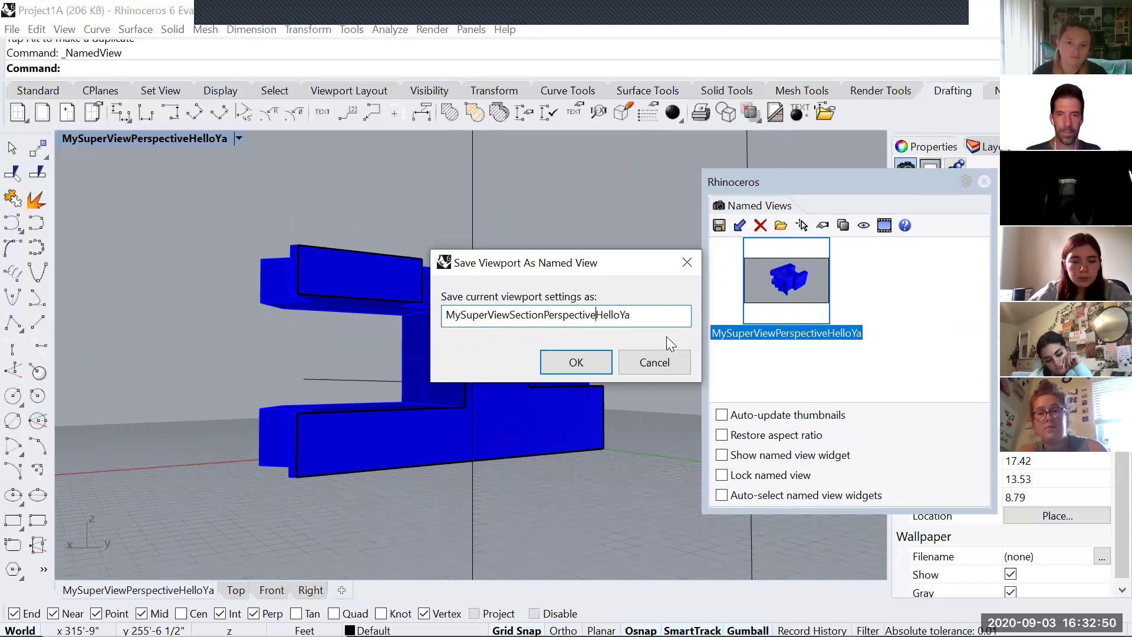
left_click_drag(632, 316, 597, 316)
key("BackSpace")
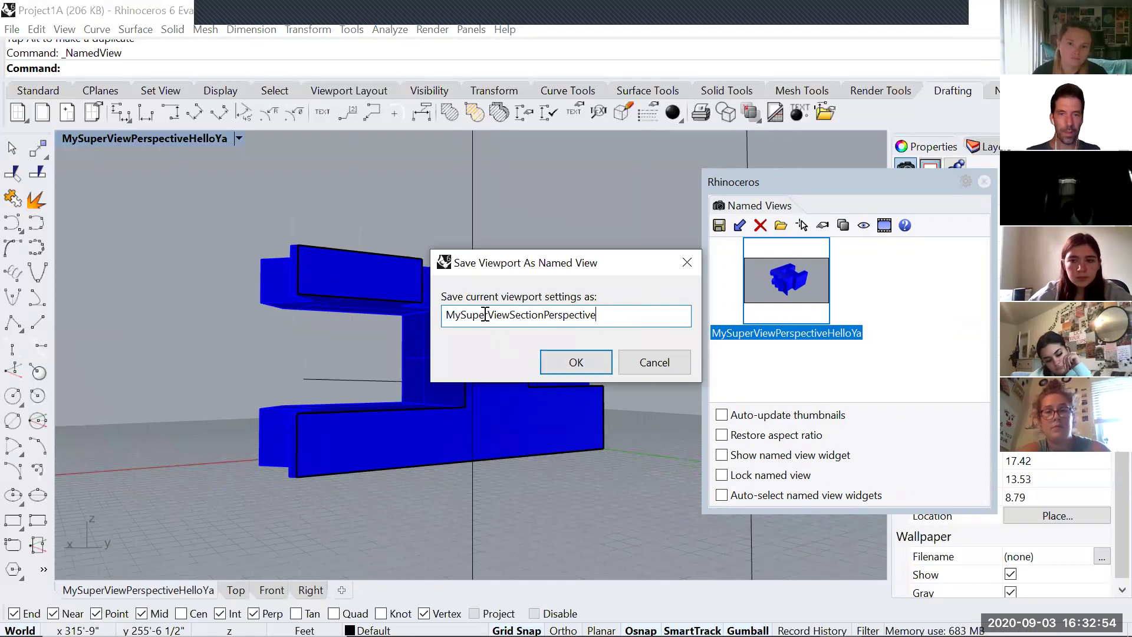
left_click_drag(489, 314, 445, 316)
key("BackSpace")
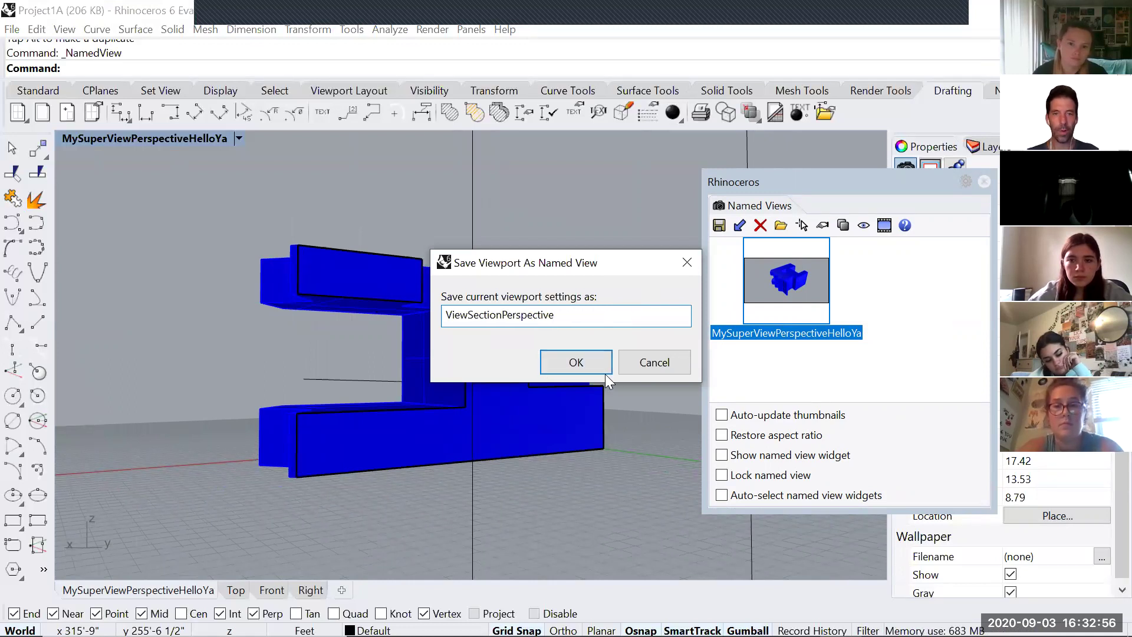
left_click(583, 362)
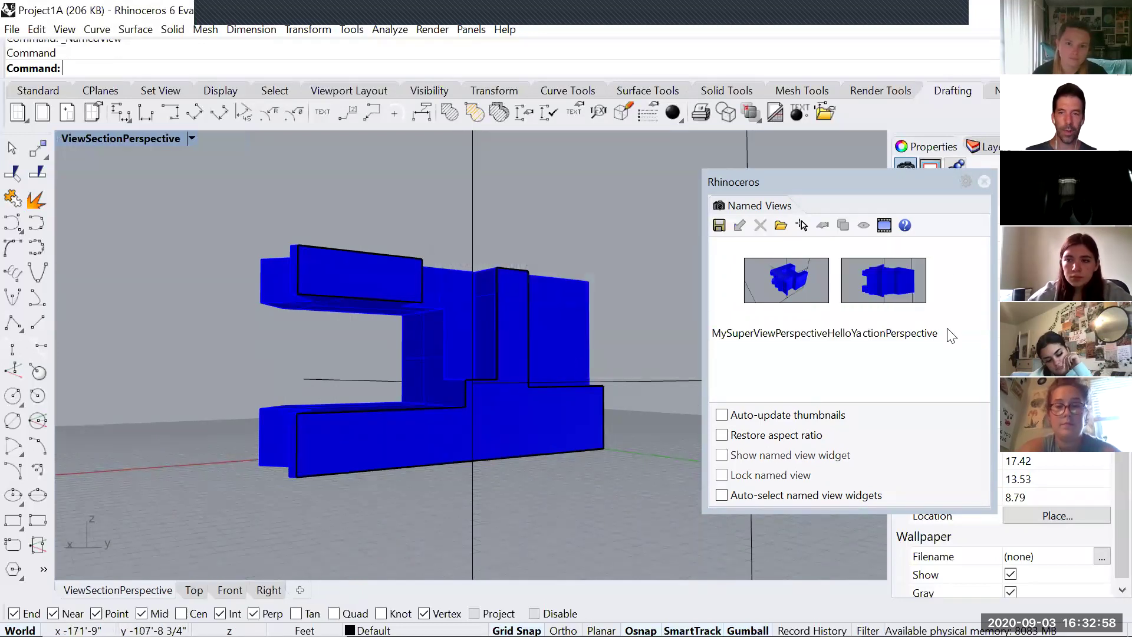
Orbit away from the building, restore the ViewSectionPerspective named view to test it, and close the named views list.
right_click_drag(476, 305, 458, 299)
scroll(459, 319, "down", 12)
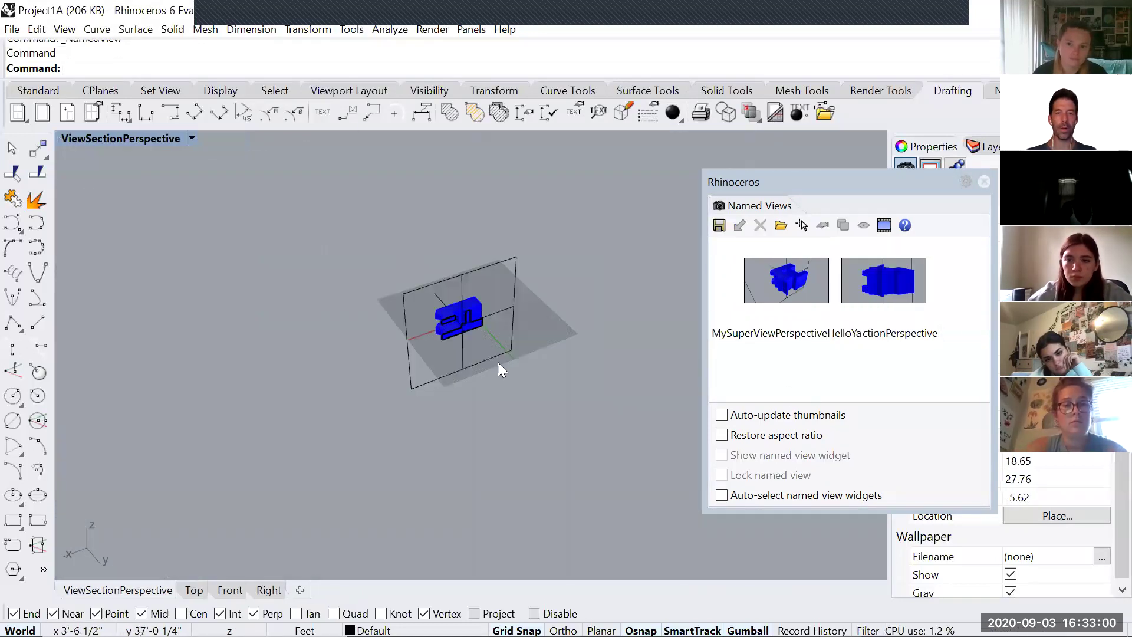
double_click(872, 281)
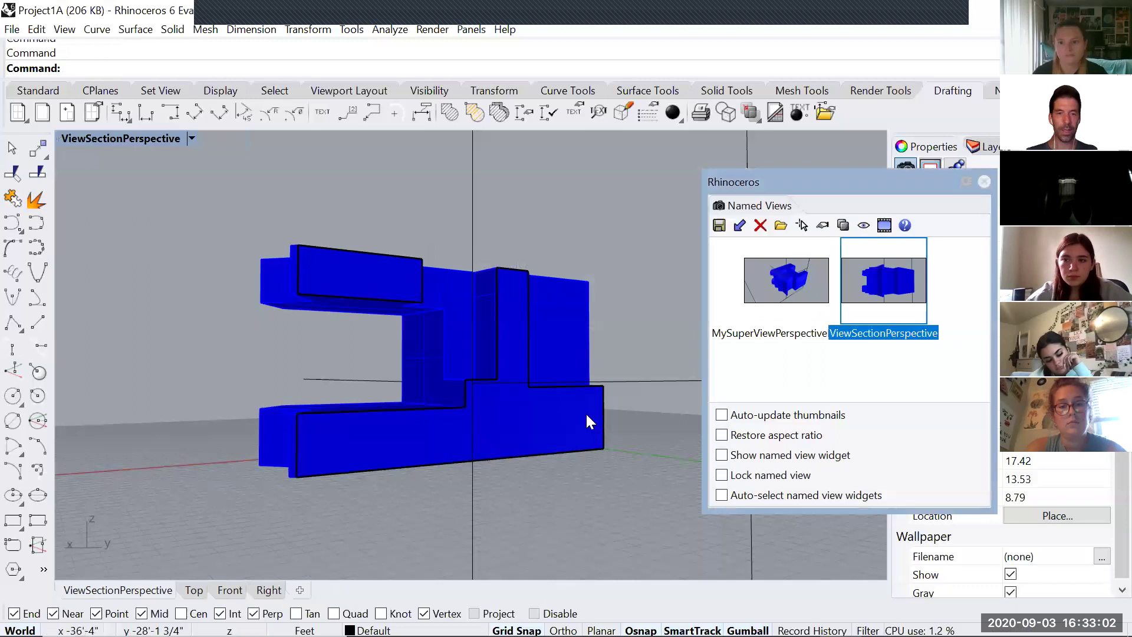
left_click(984, 182)
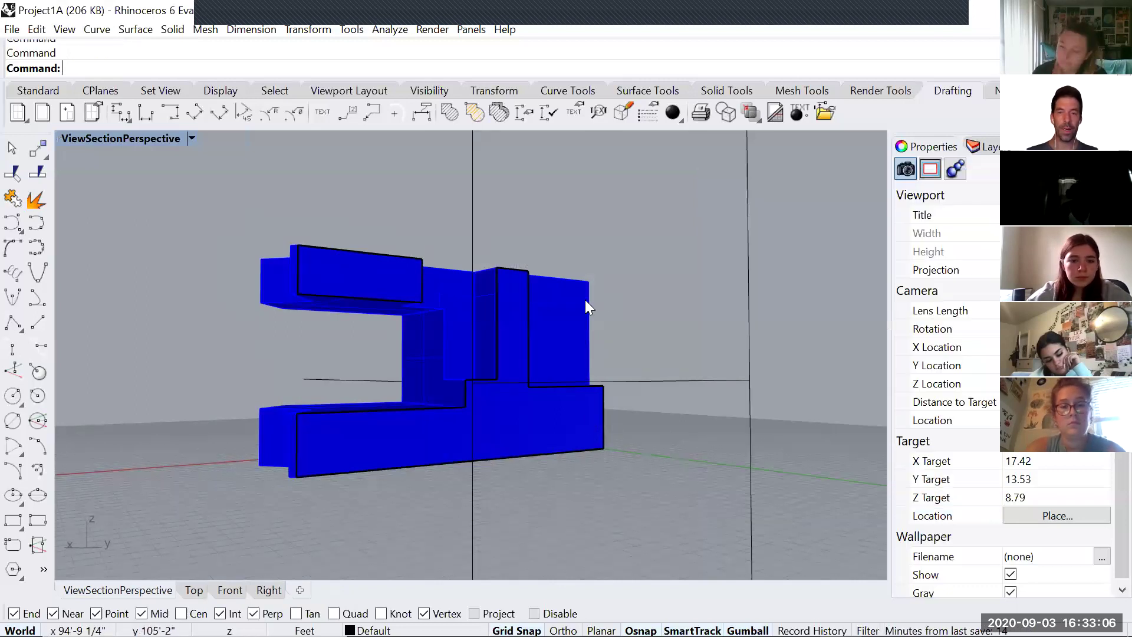
Select the clipping plane to check which views it clips, and deselect it.
scroll(585, 299, "down", 5)
left_click(672, 236)
right_click_drag(657, 245, 729, 244)
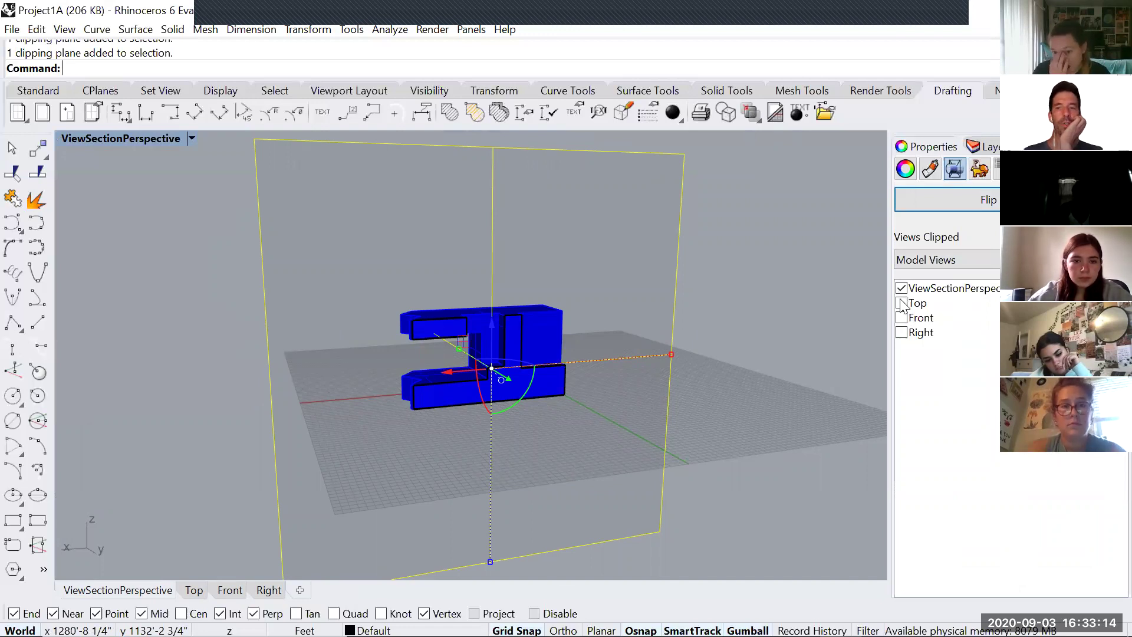
left_click(789, 365)
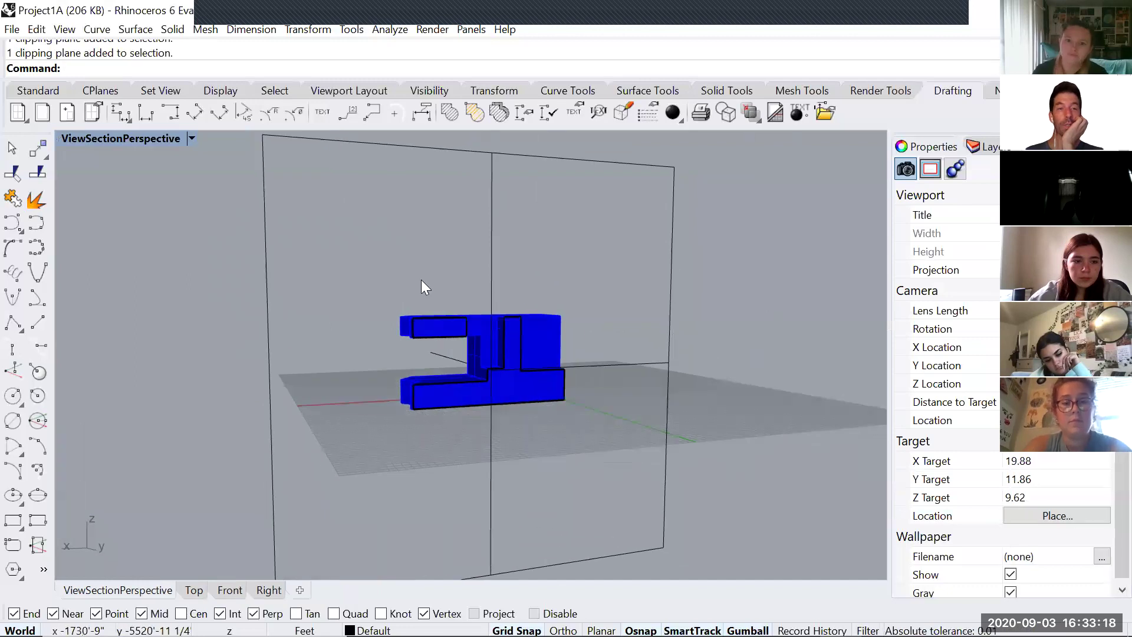
left_click(673, 213)
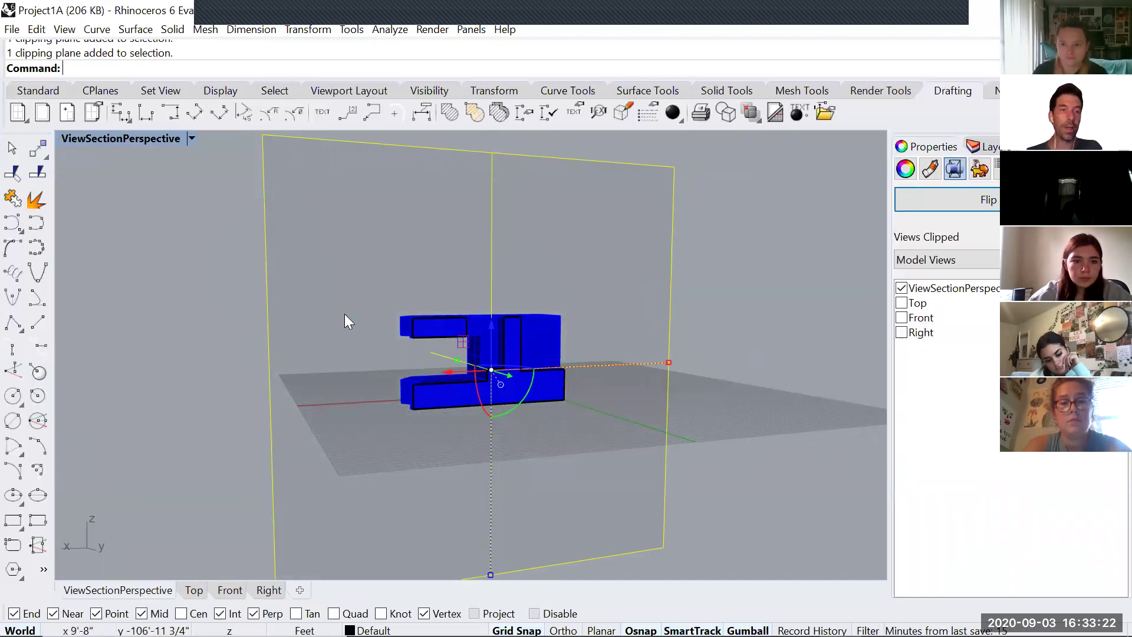
left_click(779, 281)
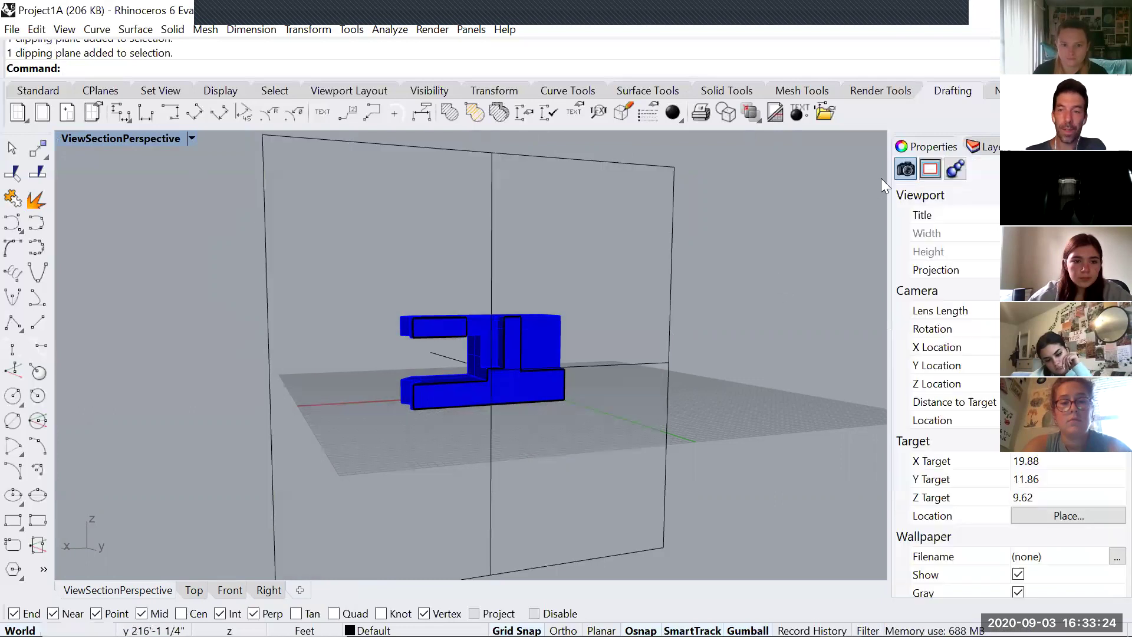
Restore the saved ViewSectionPerspective view in the perspective viewport.
left_click(190, 138)
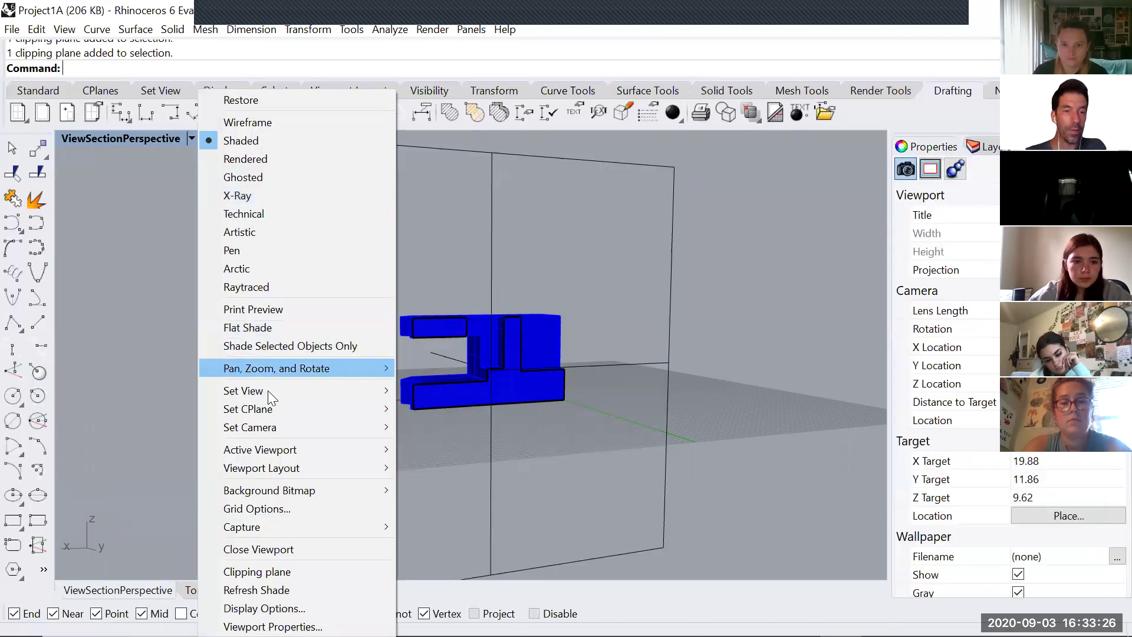
mouse_move(268, 390)
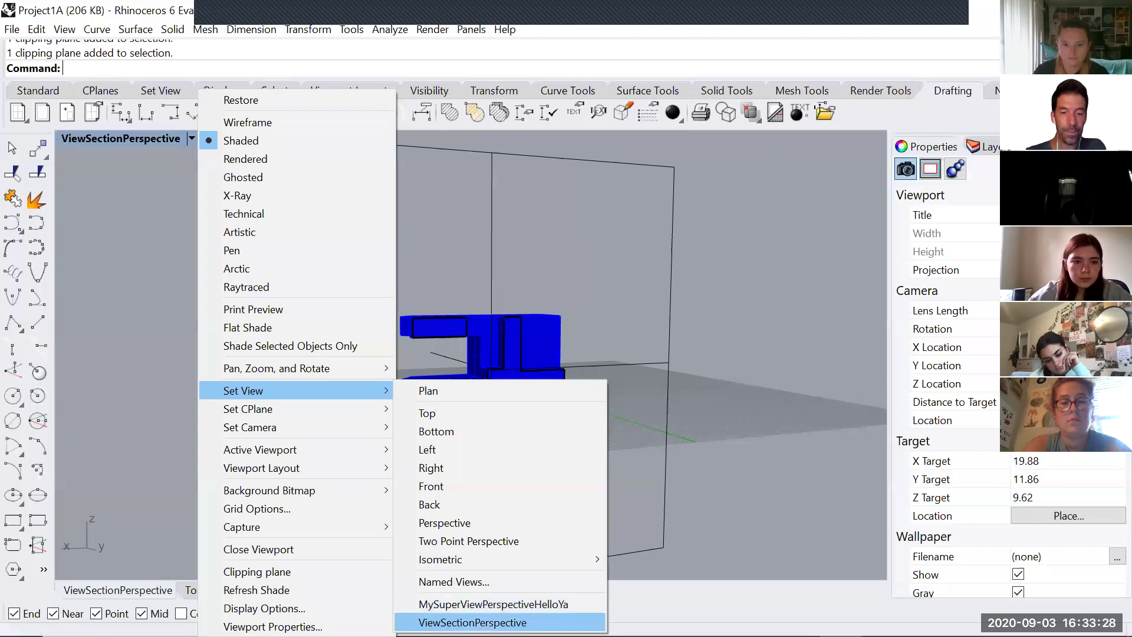
left_click(471, 622)
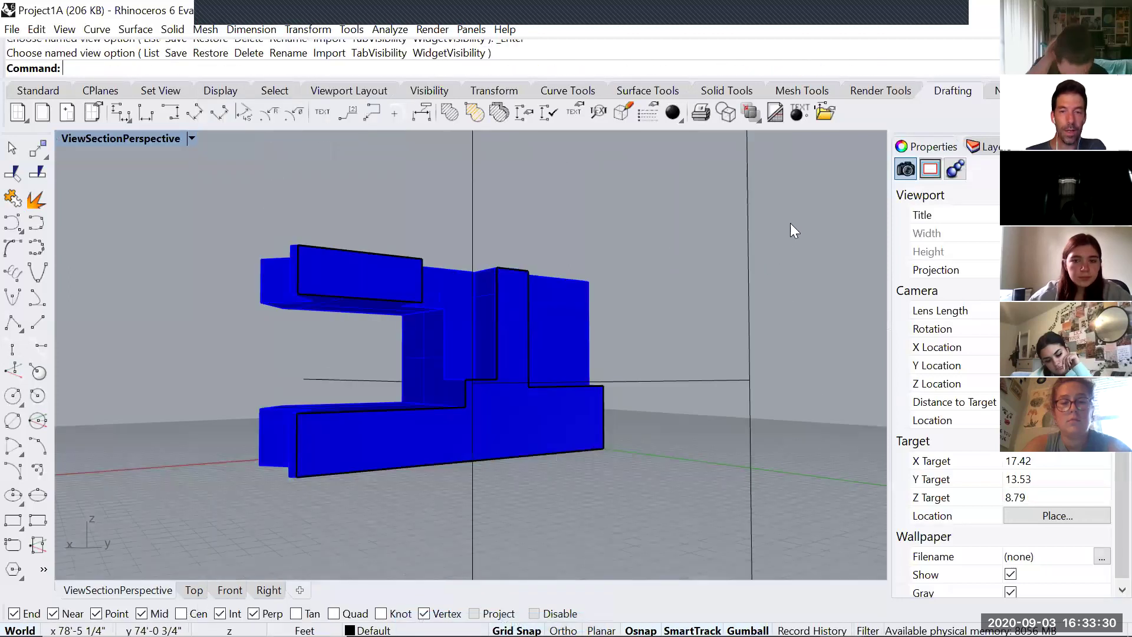
Run Make2D on all objects from ViewSectionPerspective with View projection, source layers maintained, hidden lines and clipping plane intersections included.
key("ctrl+a")
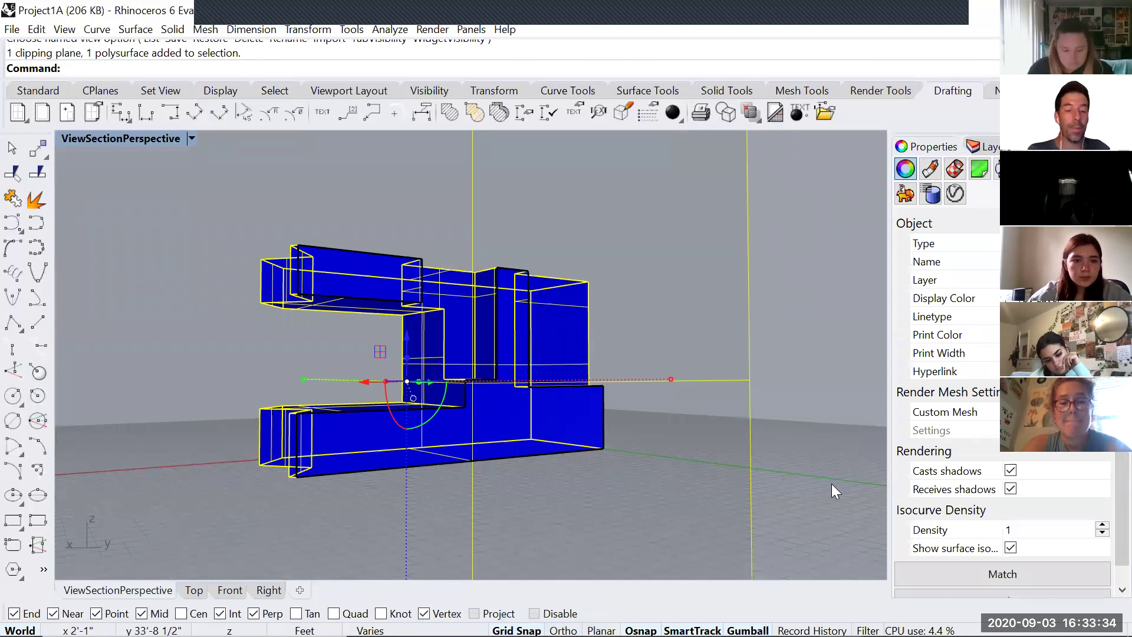
type("Make2D")
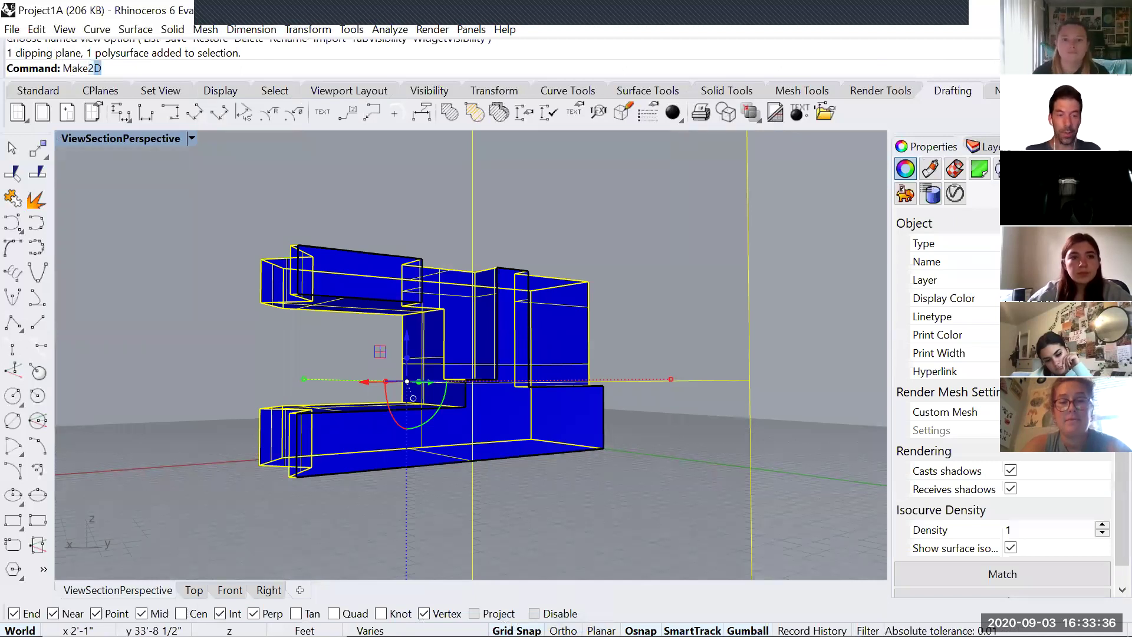
key("Return")
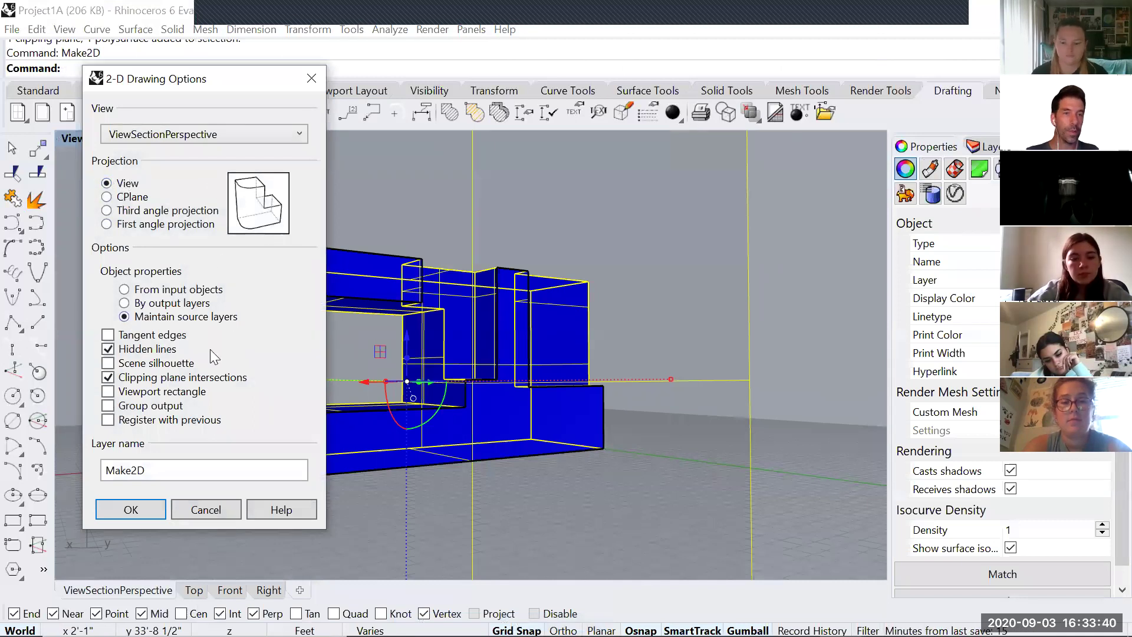
left_click(141, 507)
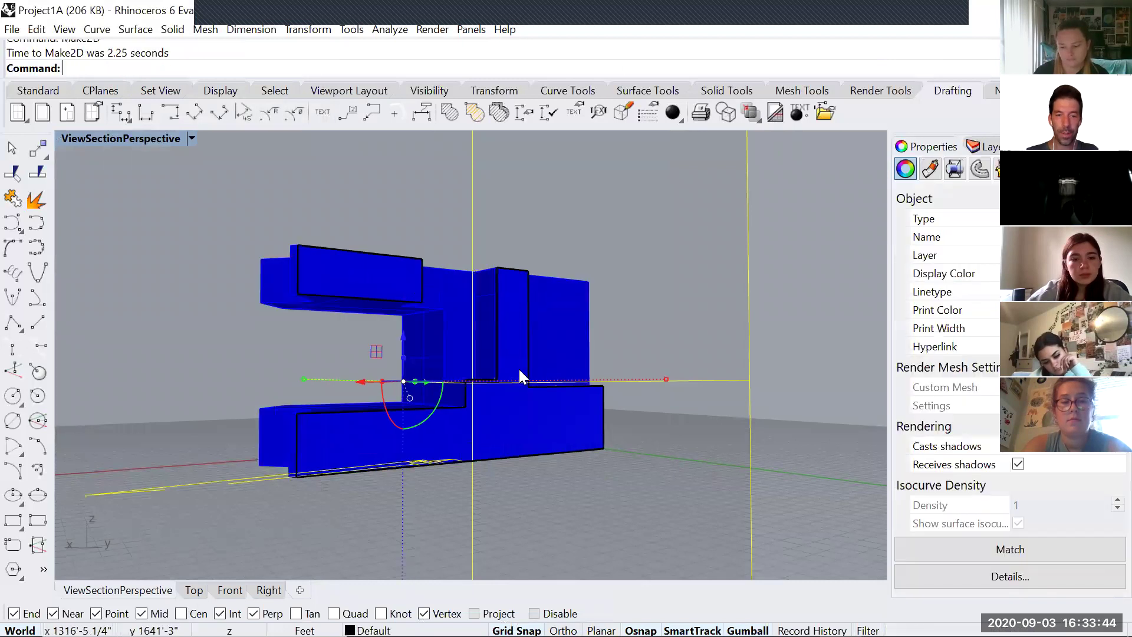
In the Top view, move the new 2D section drawing together with the selected clipping plane diagonally away from the building.
key("ctrl+F1")
scroll(342, 396, "down", 4)
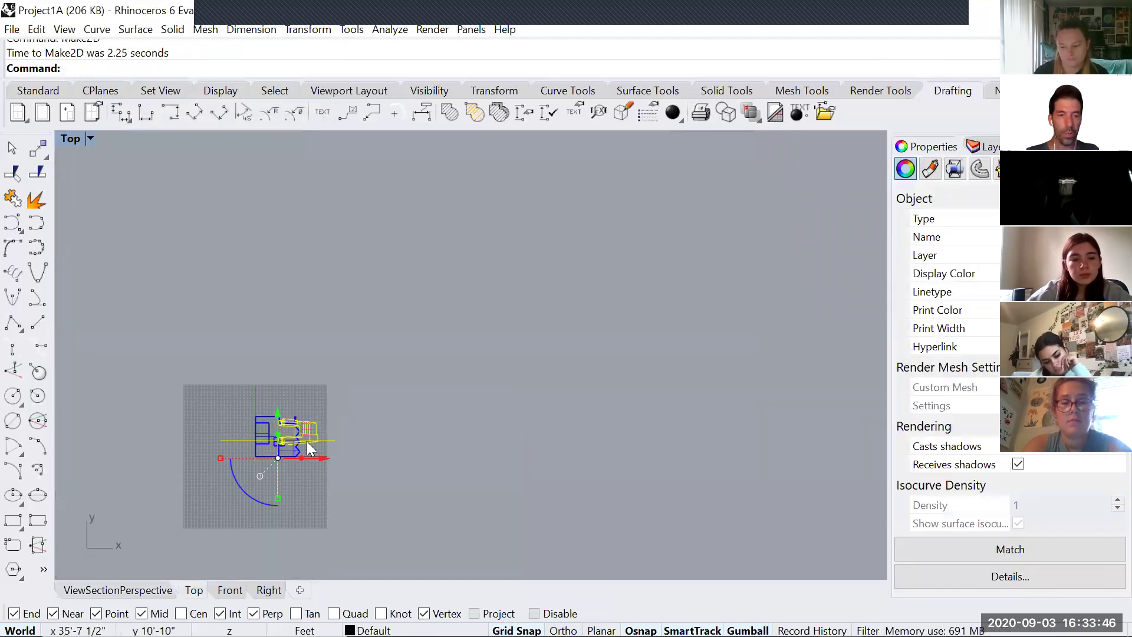
mouse_move(310, 430)
left_mouse_down()
mouse_move(452, 336)
mouse_move(462, 313)
left_mouse_up()
left_click(486, 410)
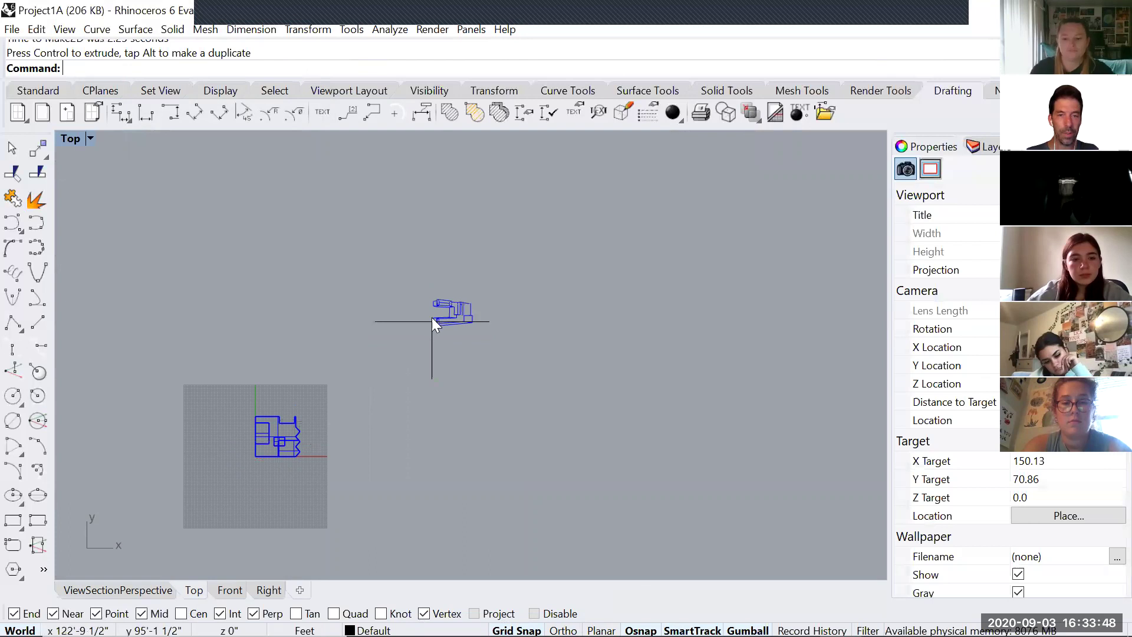
scroll(431, 316, "up", 5)
scroll(430, 316, "up", 1)
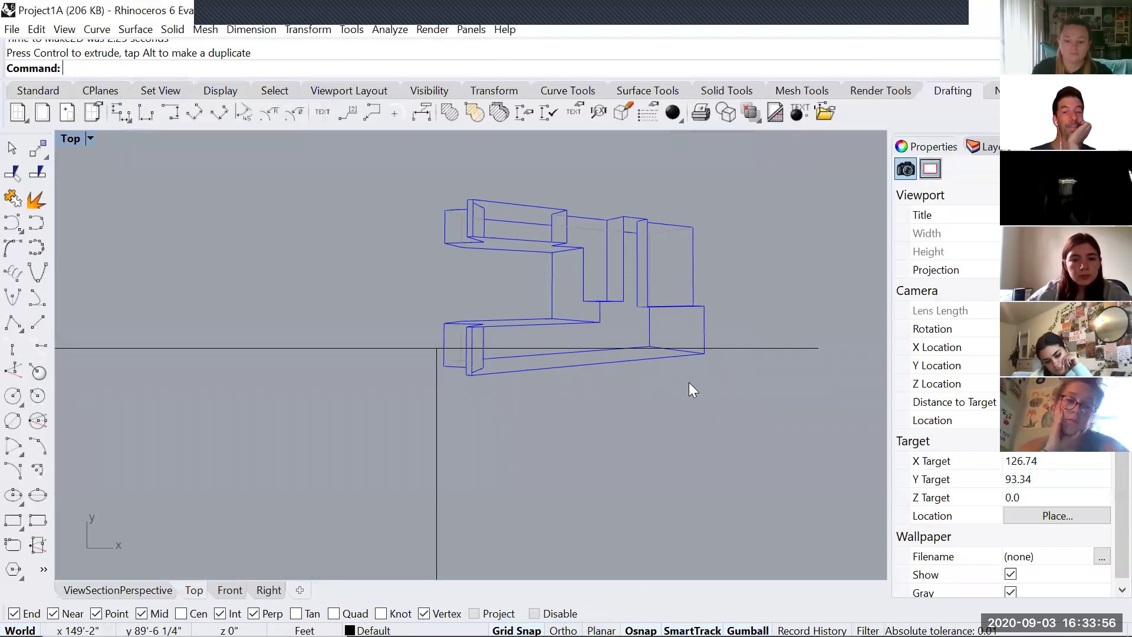
Show the layer list and widen it and its name column until the full Make2D sublayer names are readable.
left_click(976, 148)
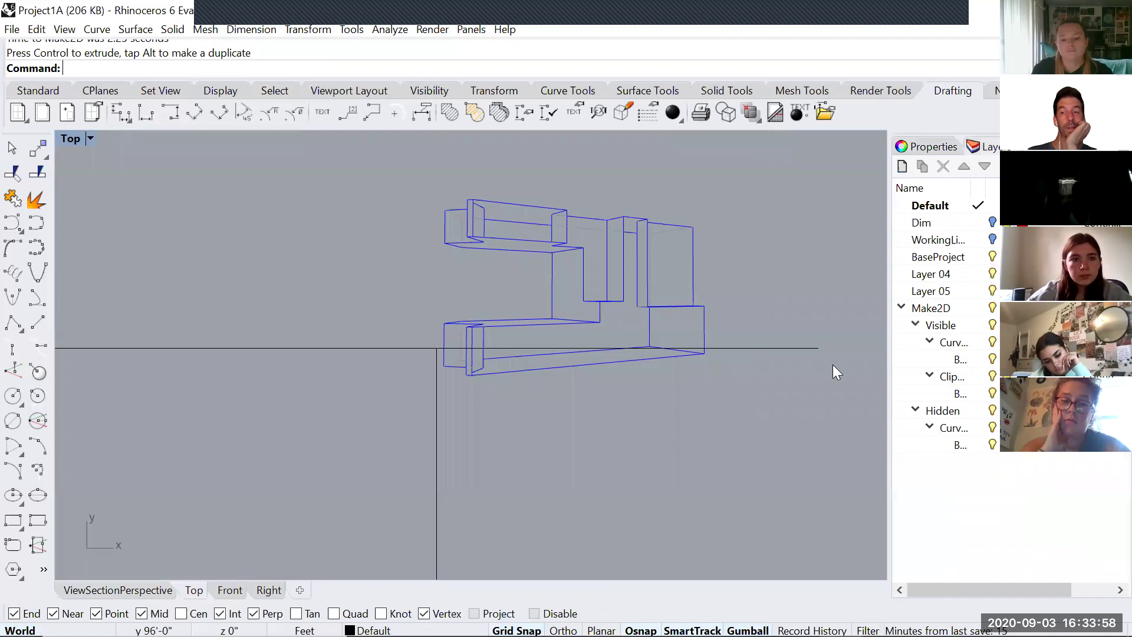
left_click_drag(888, 414, 784, 417)
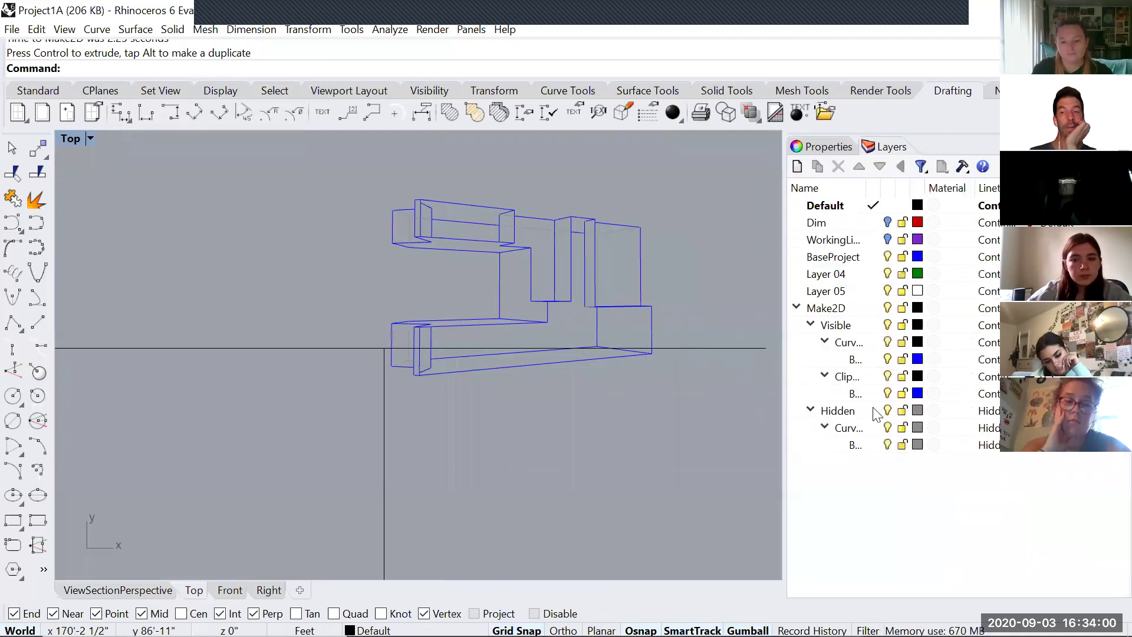
left_click_drag(865, 188, 923, 187)
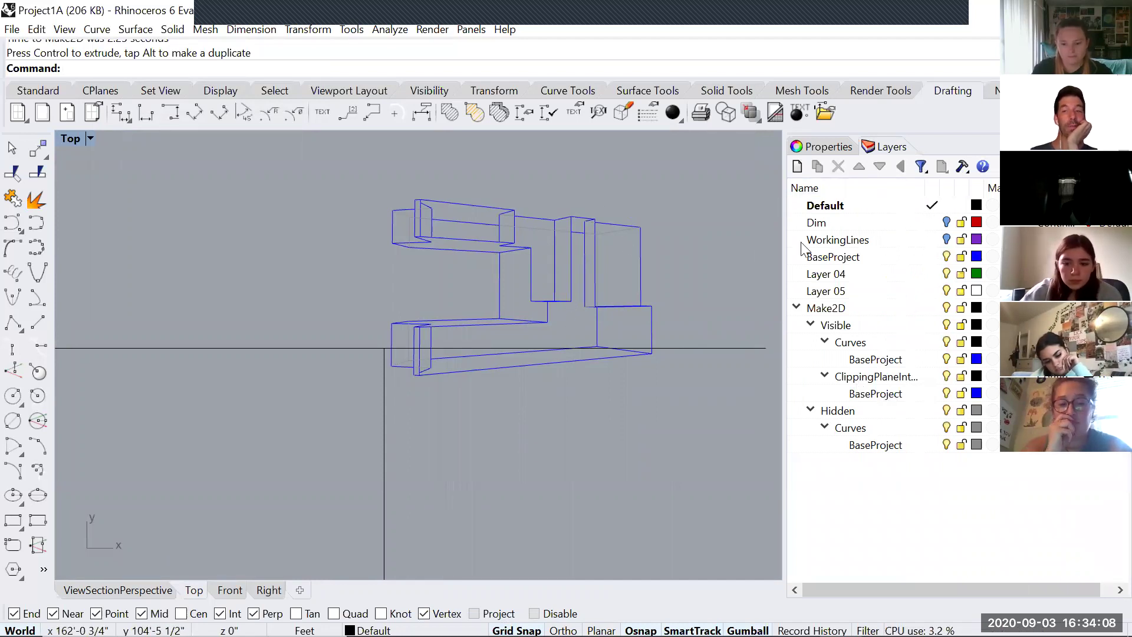
Delete the clipping plane beside the 2D section drawing in the Top view.
left_click(234, 249)
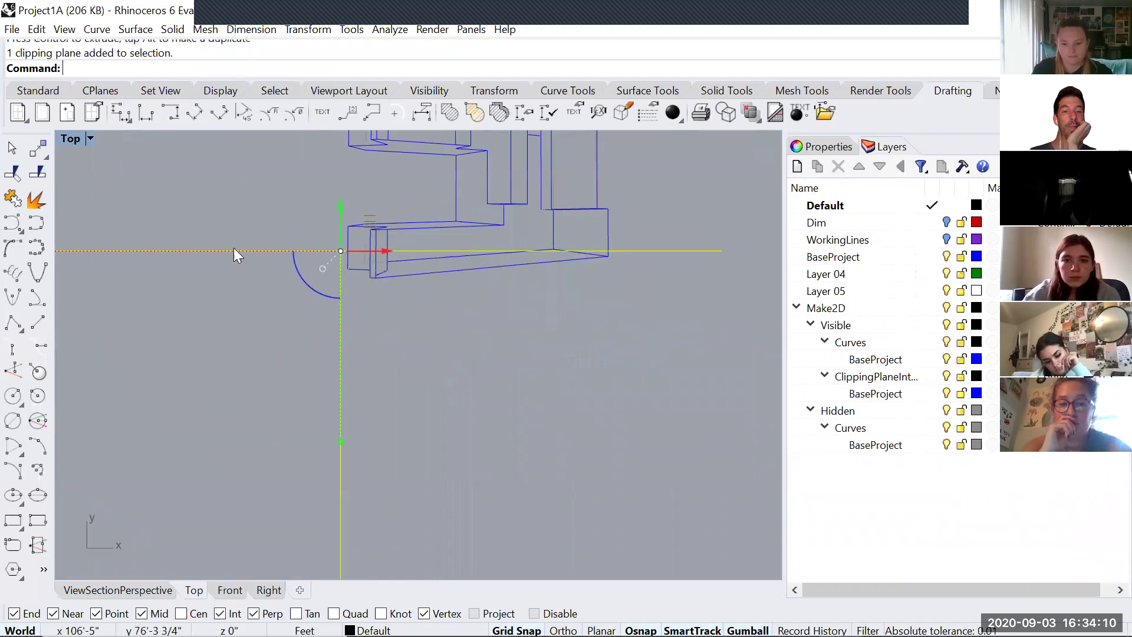
scroll(342, 320, "down", 5)
key("Delete")
Export the selected 2D section drawing to the Desktop as Adobe Illustrator file Project1A_3, using a snapshot of the current view and RGB color.
left_click_drag(541, 147, 303, 323)
left_click(10, 29)
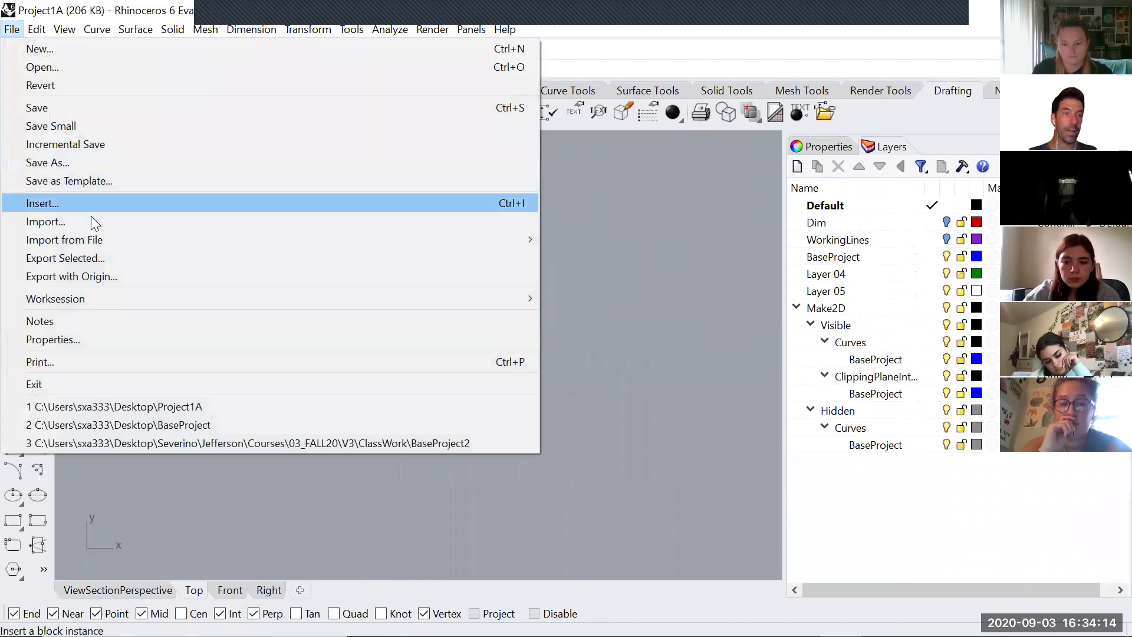
left_click(59, 257)
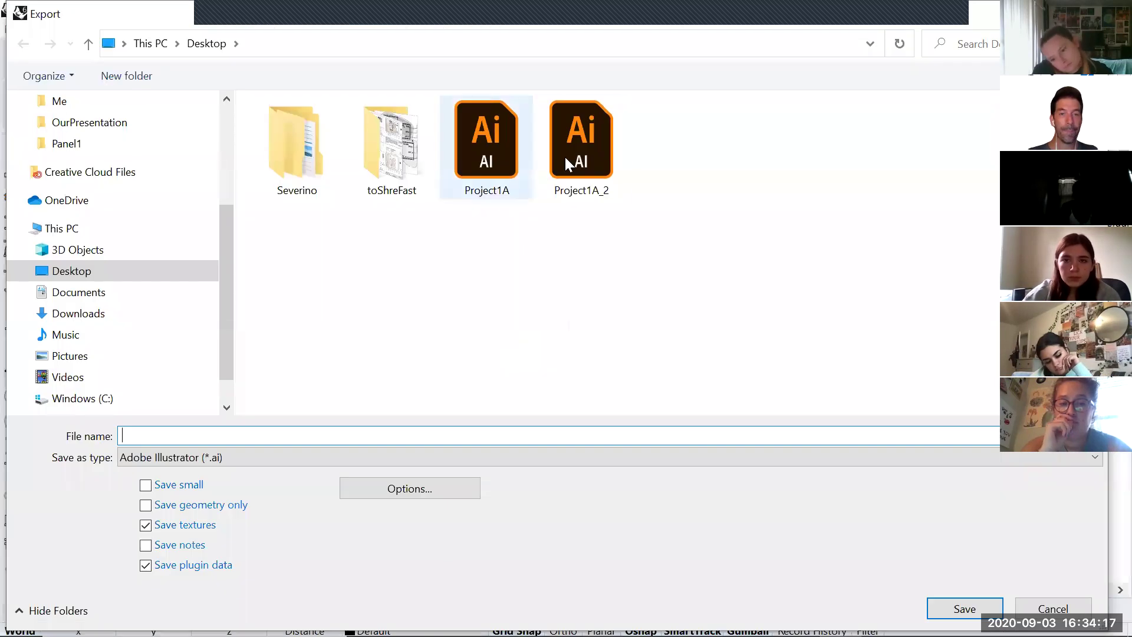
left_click(567, 154)
left_click(324, 436)
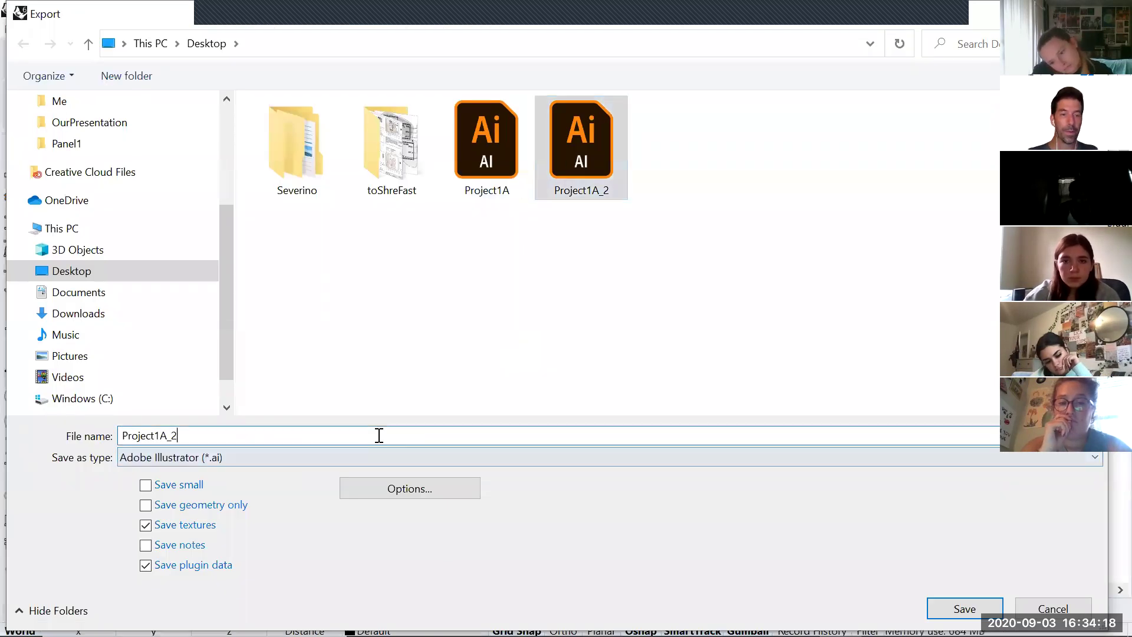
key("BackSpace")
type("3")
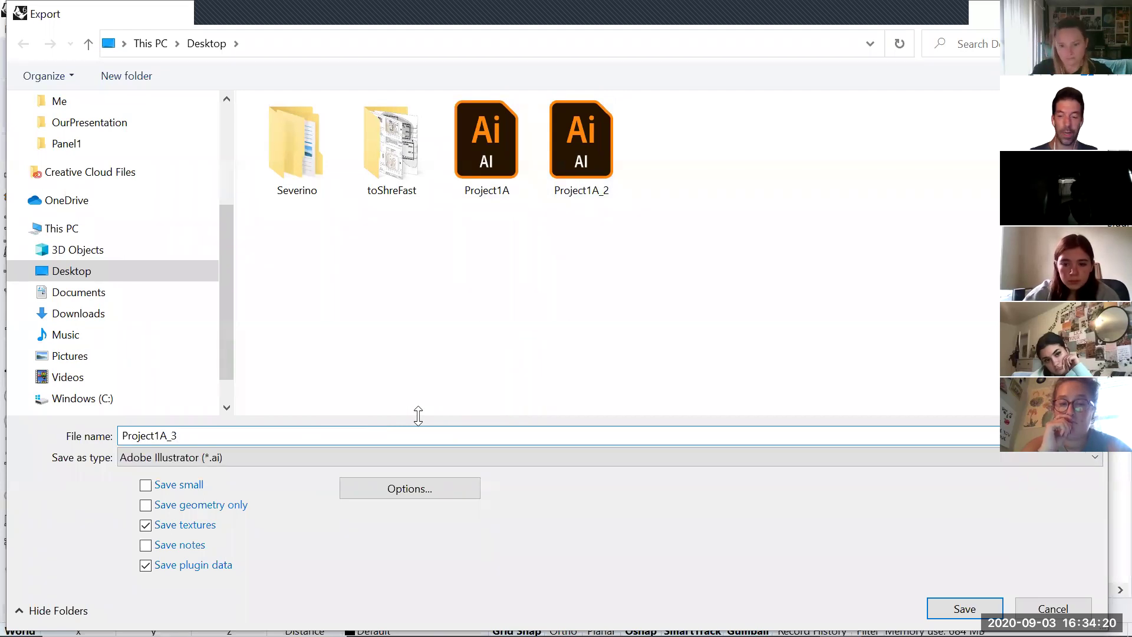
key("Return")
left_click(448, 531)
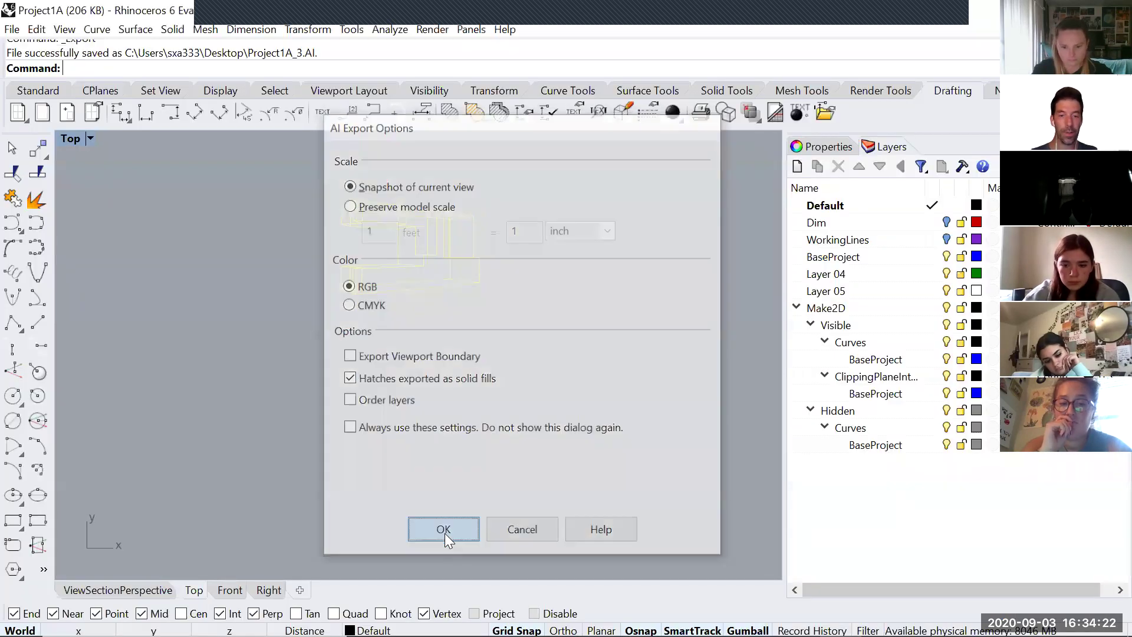
Switch to Illustrator and open Project1A_3 from the Desktop.
key("alt+Tab")
key("alt+Tab")
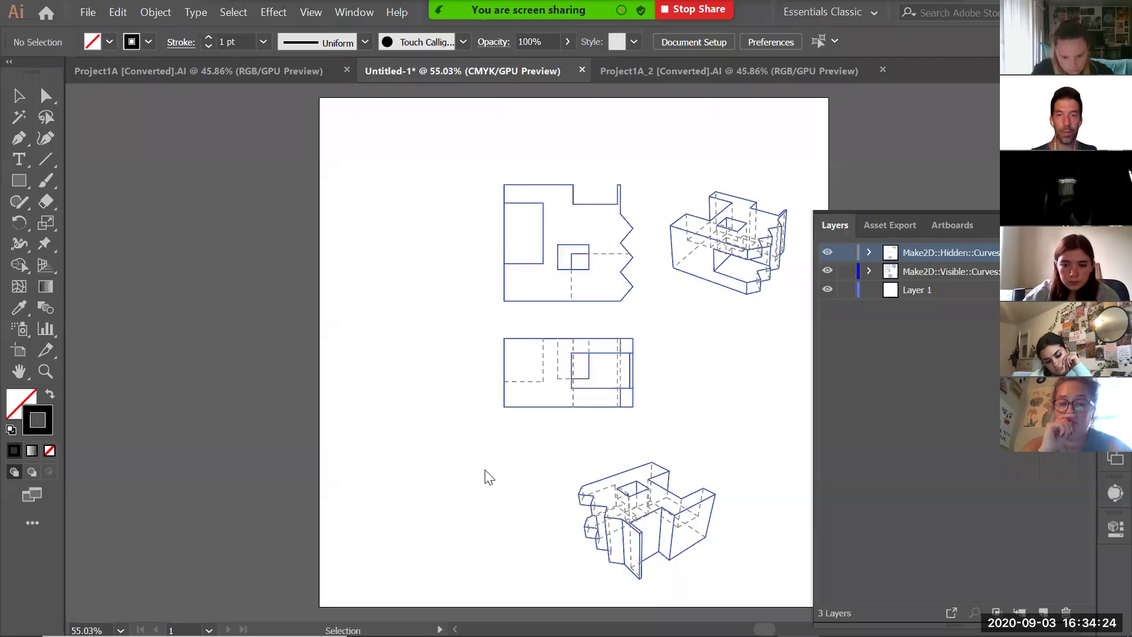
key("ctrl+o")
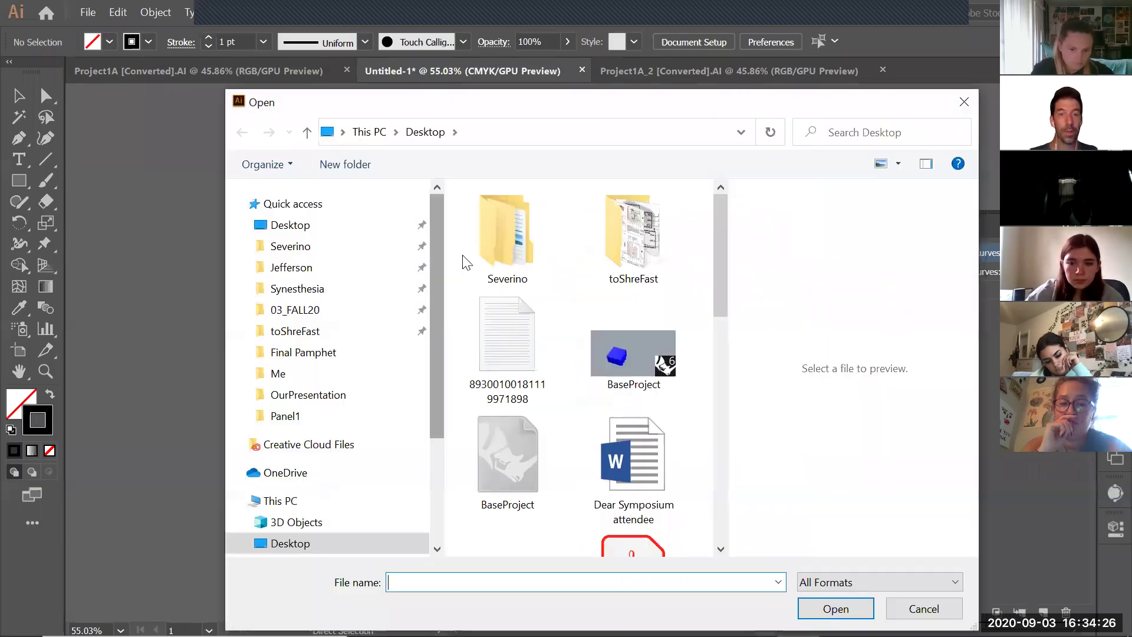
left_click_drag(719, 283, 724, 507)
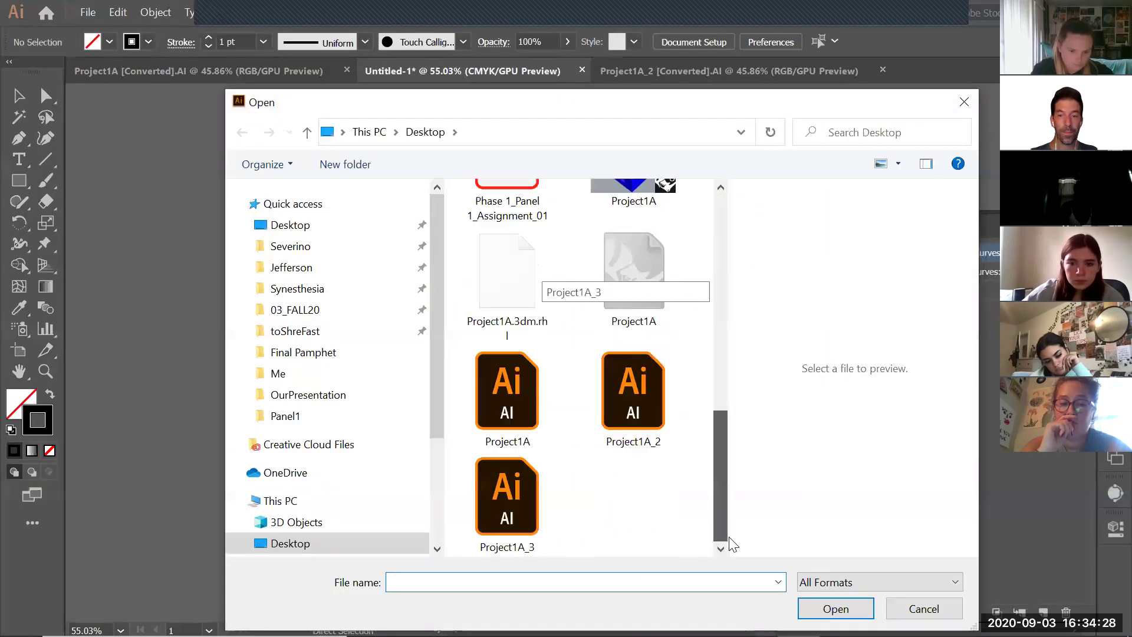
left_click(548, 493)
key("Return")
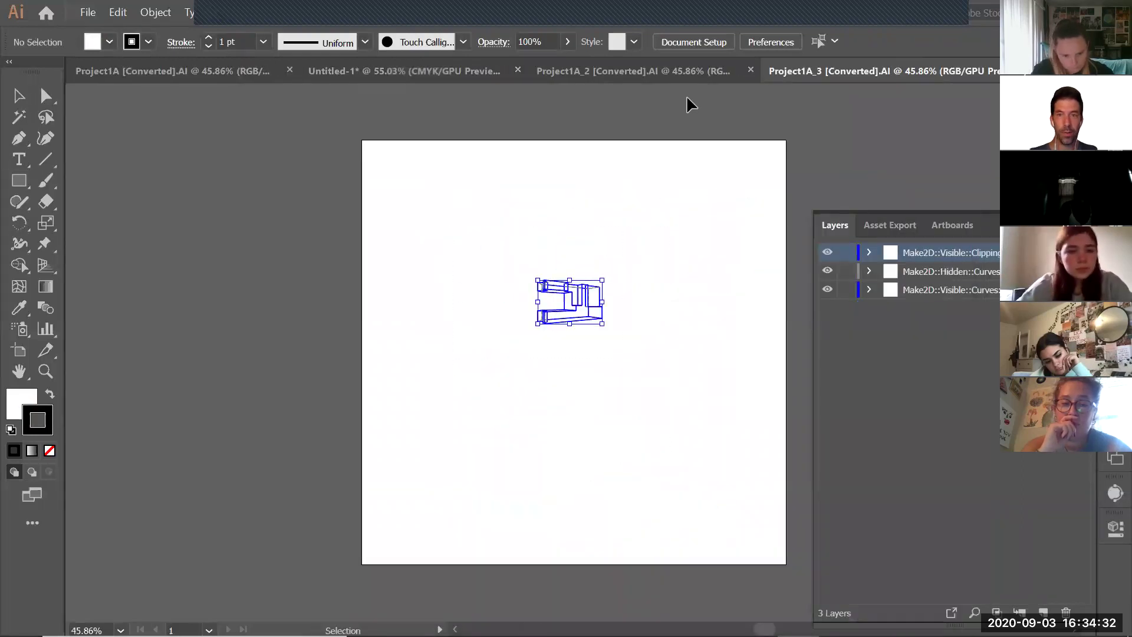
Copy all the section artwork into the Untitled-1 document and place it in the empty lower-left area of the artboard.
key("ctrl+a")
left_click(380, 71)
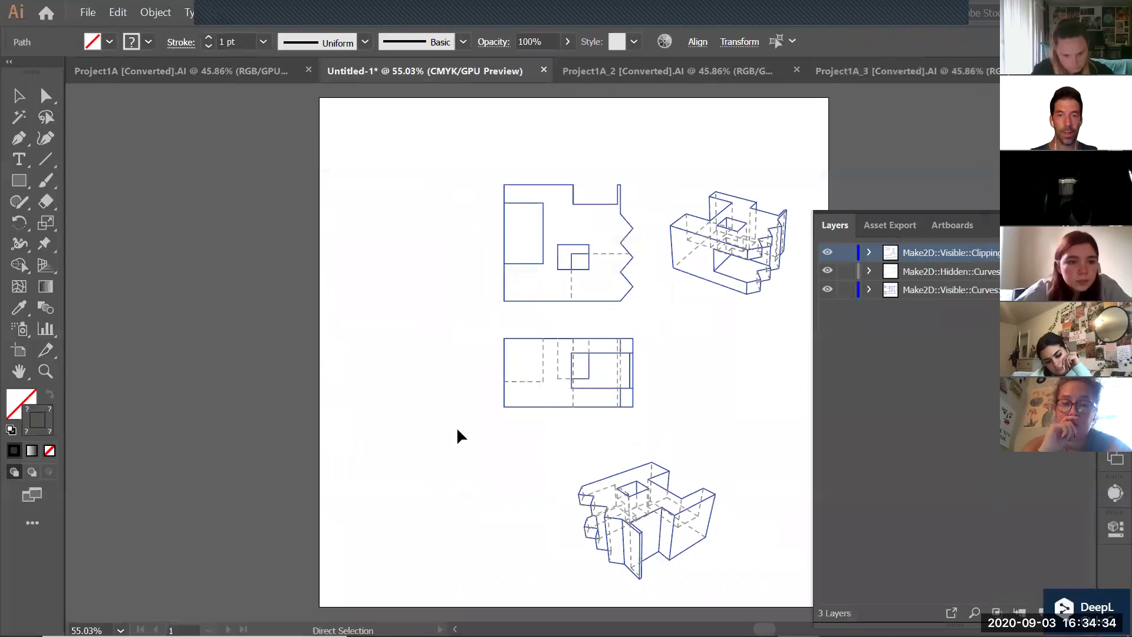
key("ctrl+v")
key("v")
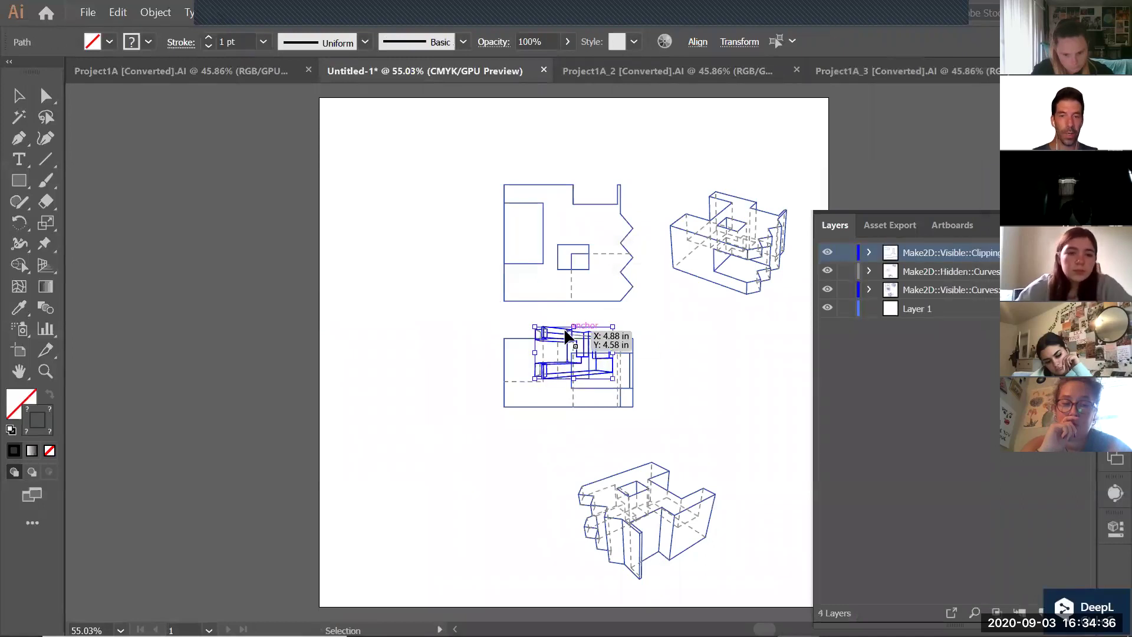
left_click_drag(564, 334, 387, 457)
left_click(541, 472)
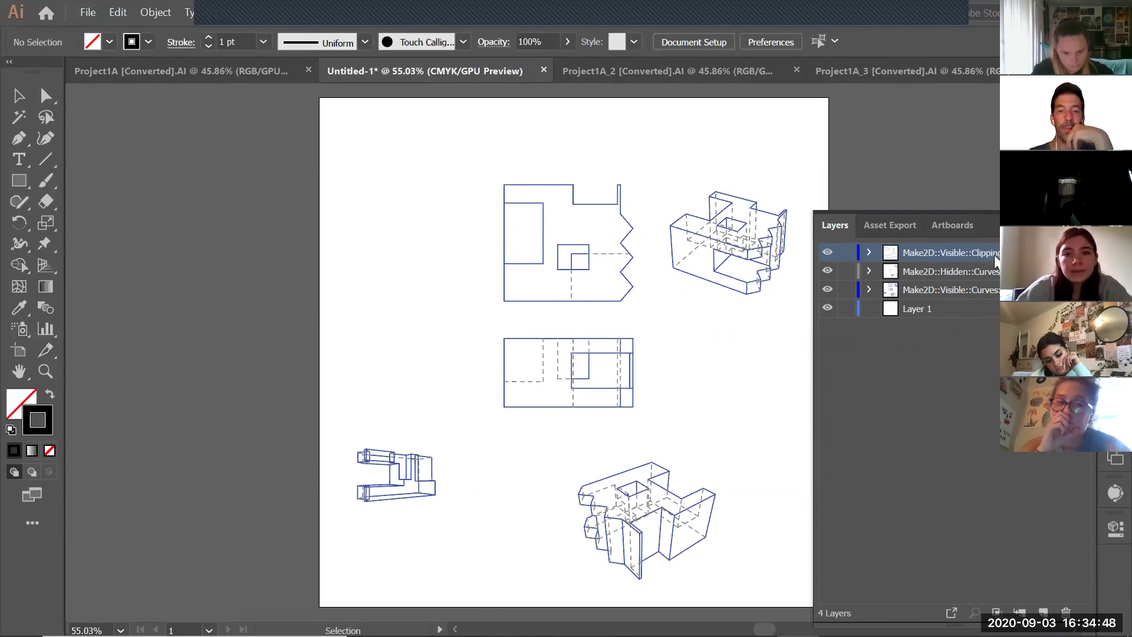
Hide every layer except the clipping plane intersections to inspect the cut outlines, and show all layers again.
left_click_drag(828, 271, 825, 318)
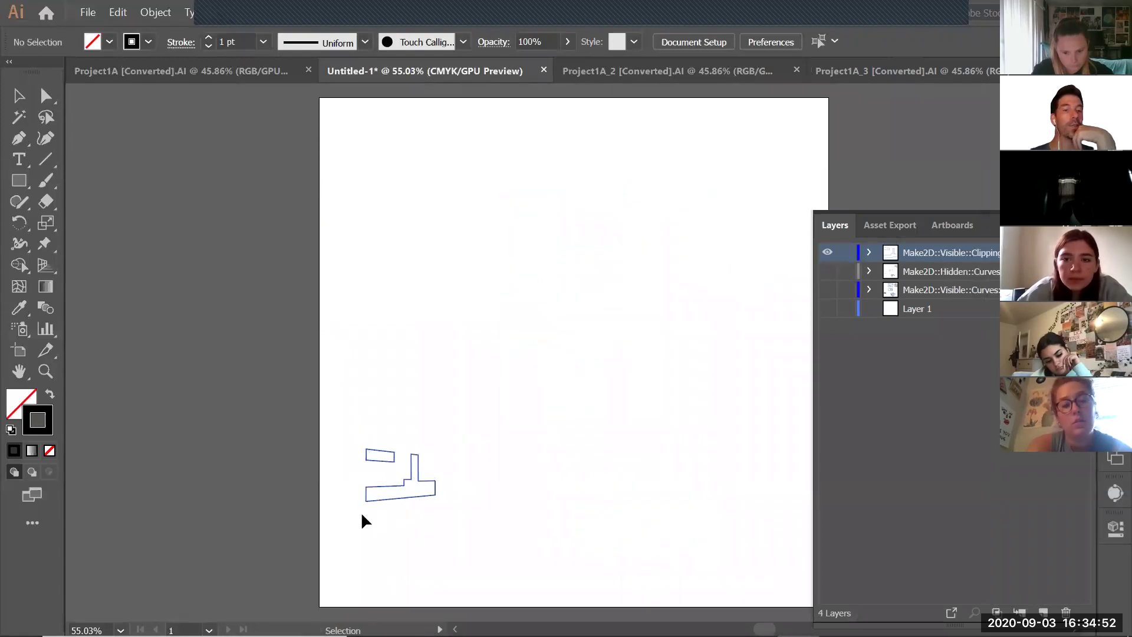
left_click_drag(825, 278, 828, 312)
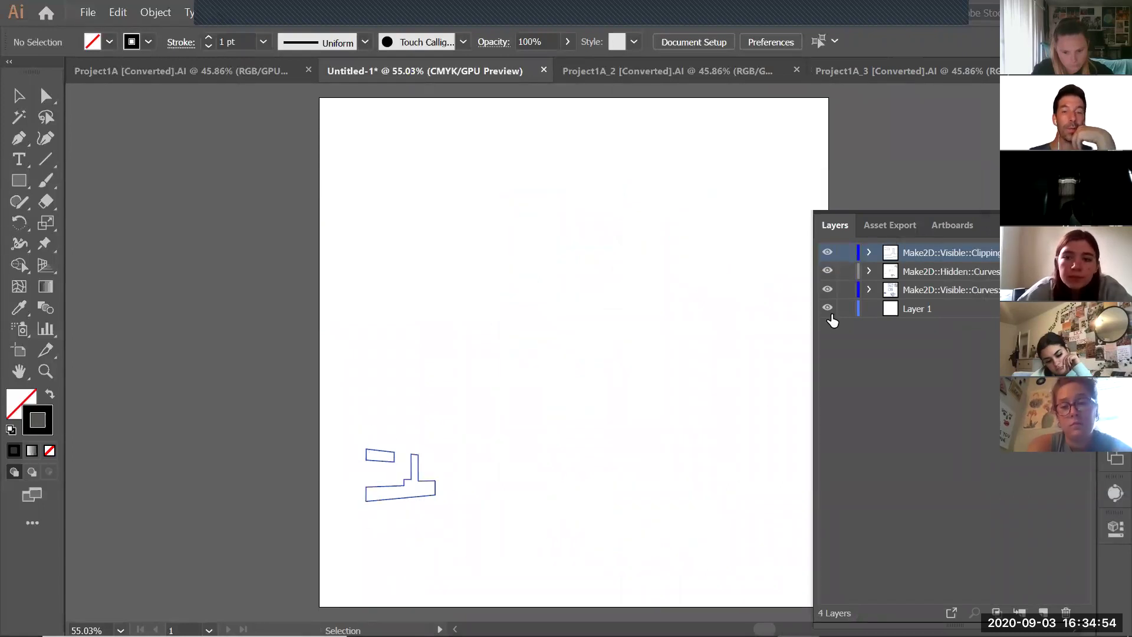
key("space")
left_click_drag(725, 389, 660, 391)
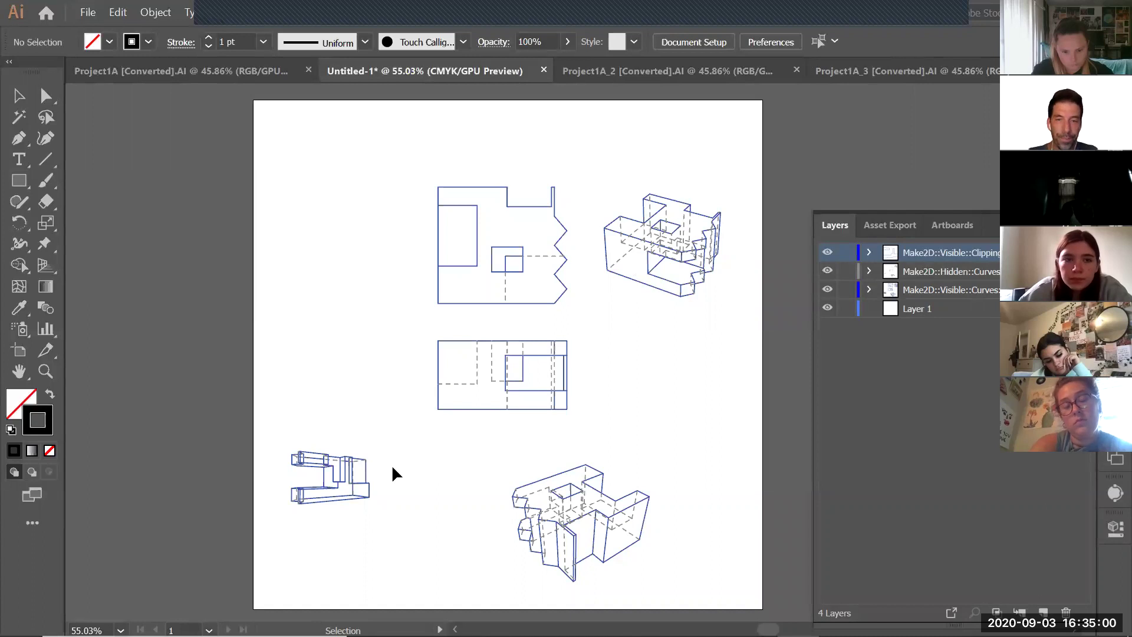
Switch to InDesign to check the drawing arrangement in the ARDS-209_Panel1 template, and return to Illustrator.
key("alt+Tab")
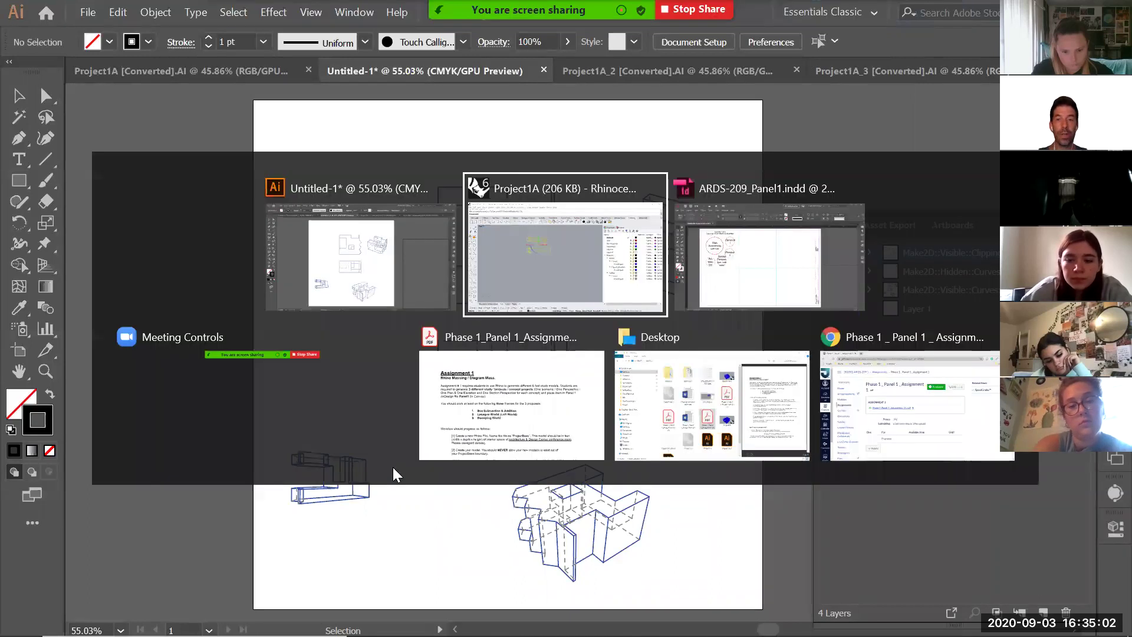
key("alt+Tab")
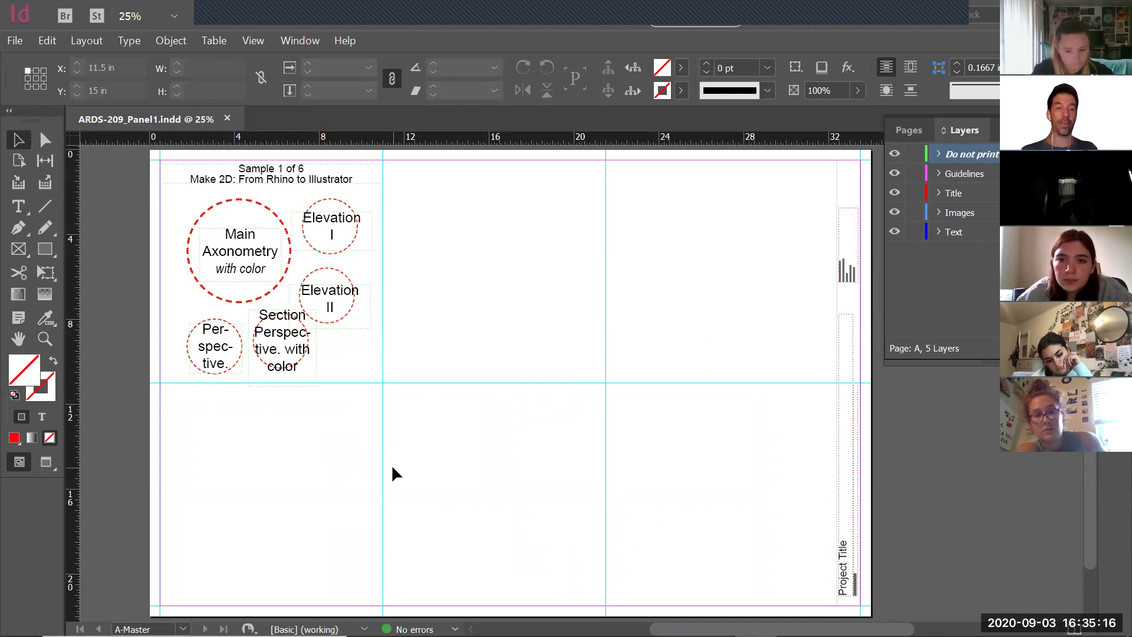
key("alt+Tab")
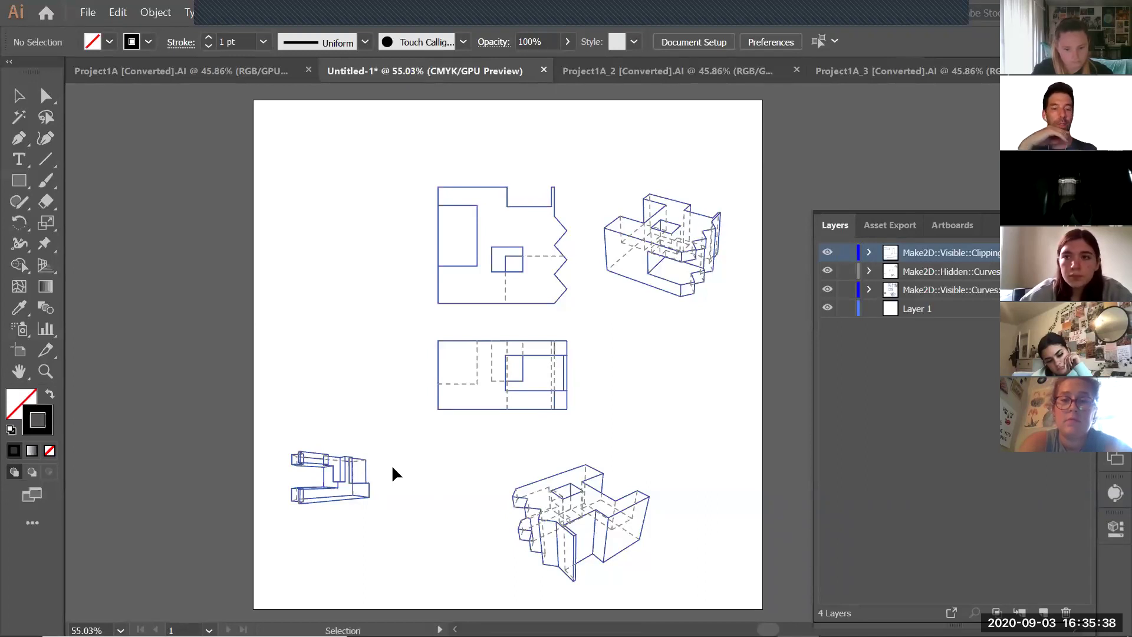
Switch to the course page in Chrome and open Student Sample Fall2019 from the Panel 1 modules.
key("alt+Tab")
key("alt+Tab")
key("alt+Tab")
key("alt+Tab")
key("alt+Tab")
key("alt+Tab")
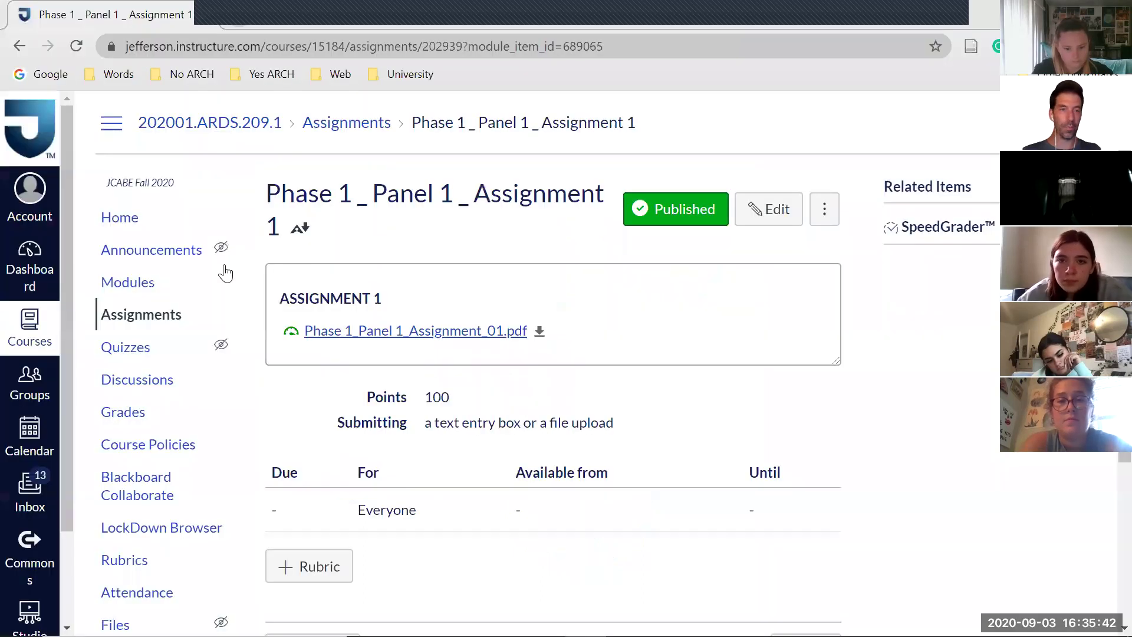
left_click(121, 283)
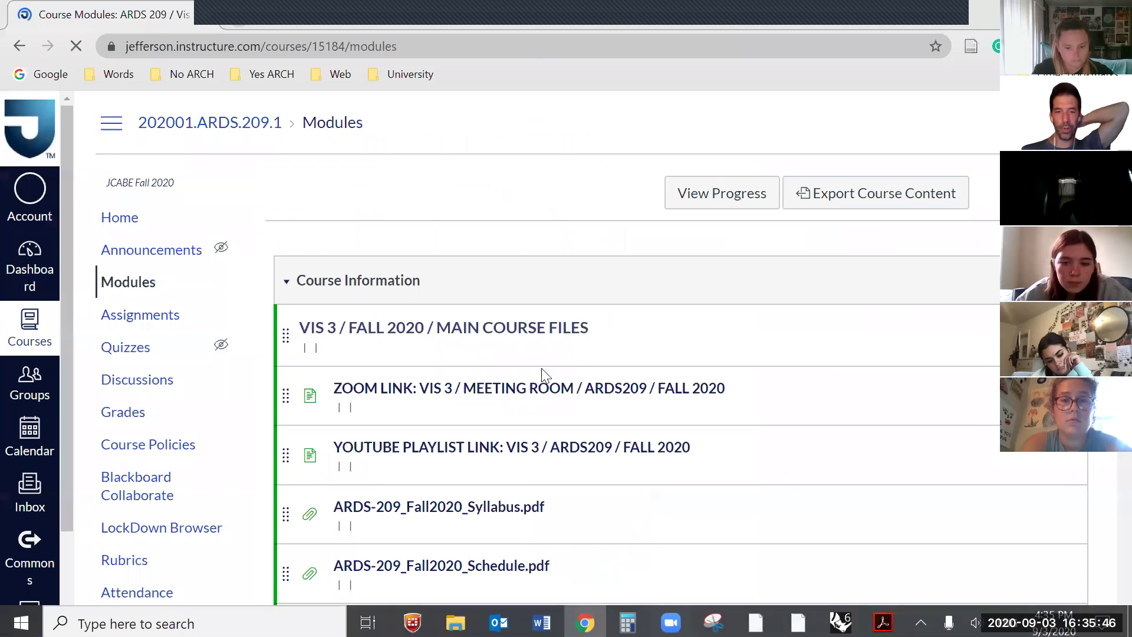
scroll(542, 384, "down", 15)
scroll(539, 400, "down", 3)
scroll(537, 400, "up", 3)
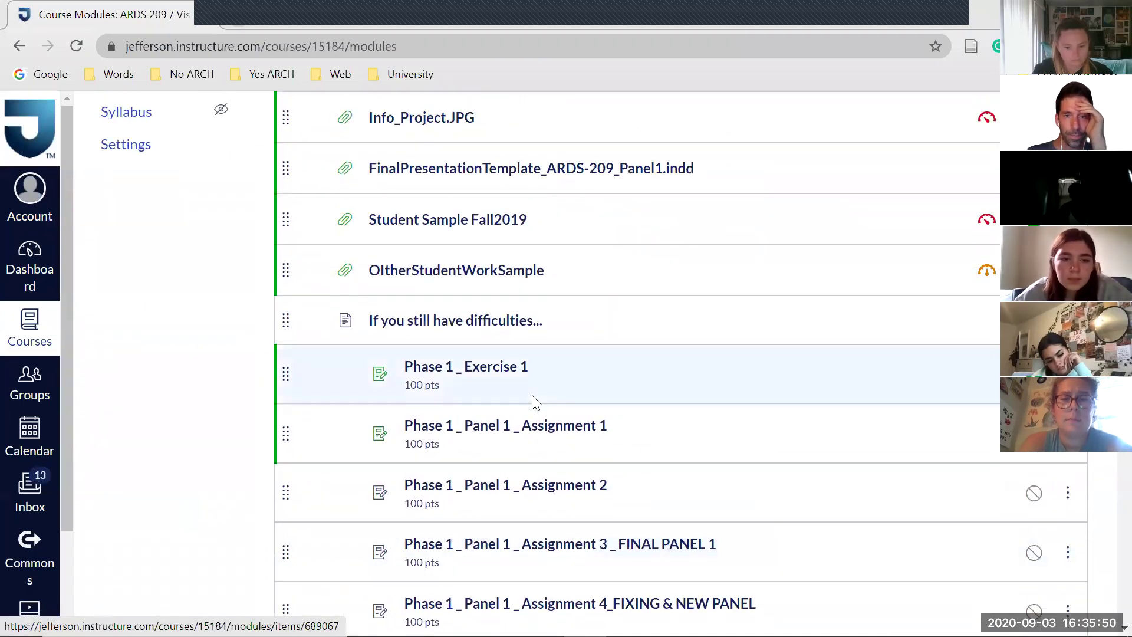
scroll(535, 401, "up", 2)
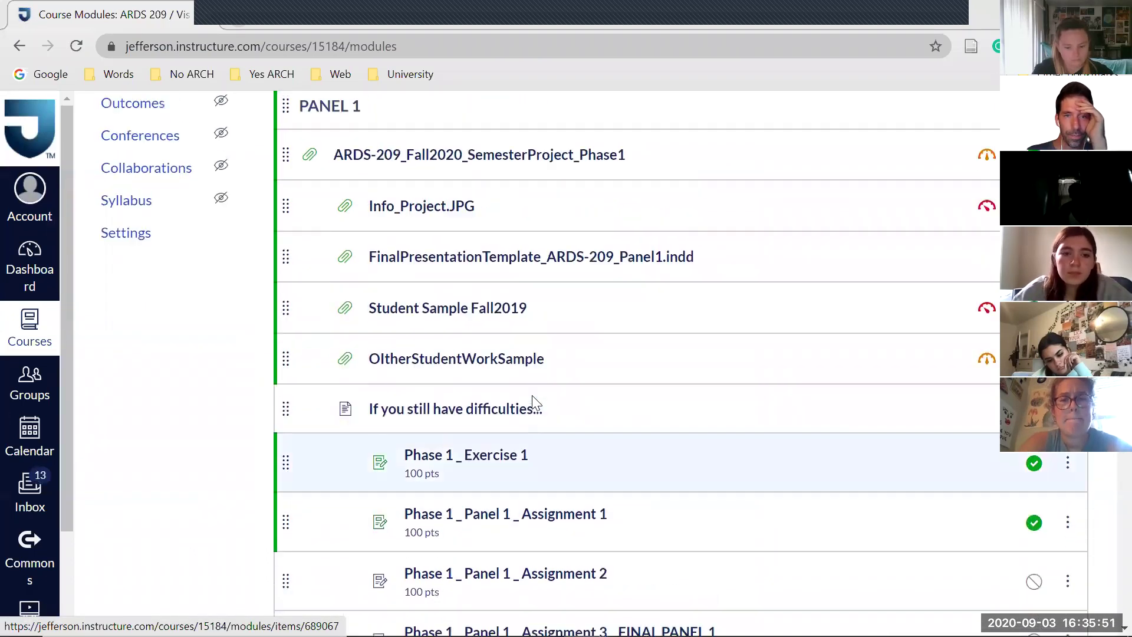
left_click(477, 310)
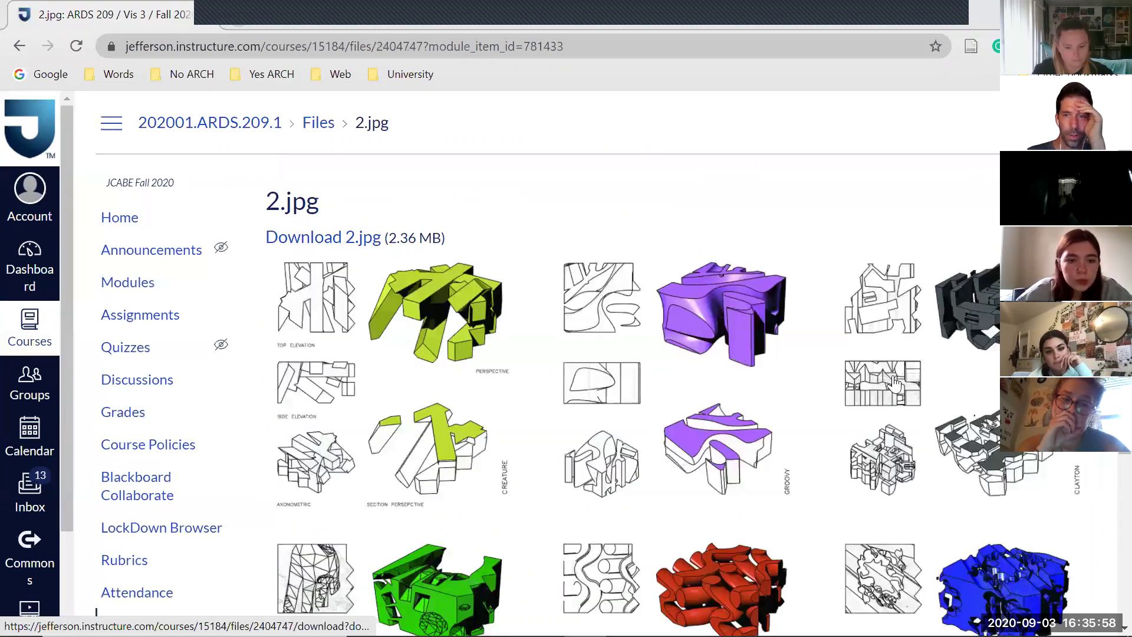
Examine the layout and coloring of the elevations, axonometrics, perspectives and section perspectives in the student sample image.
scroll(894, 383, "down", 1)
scroll(866, 407, "down", 1)
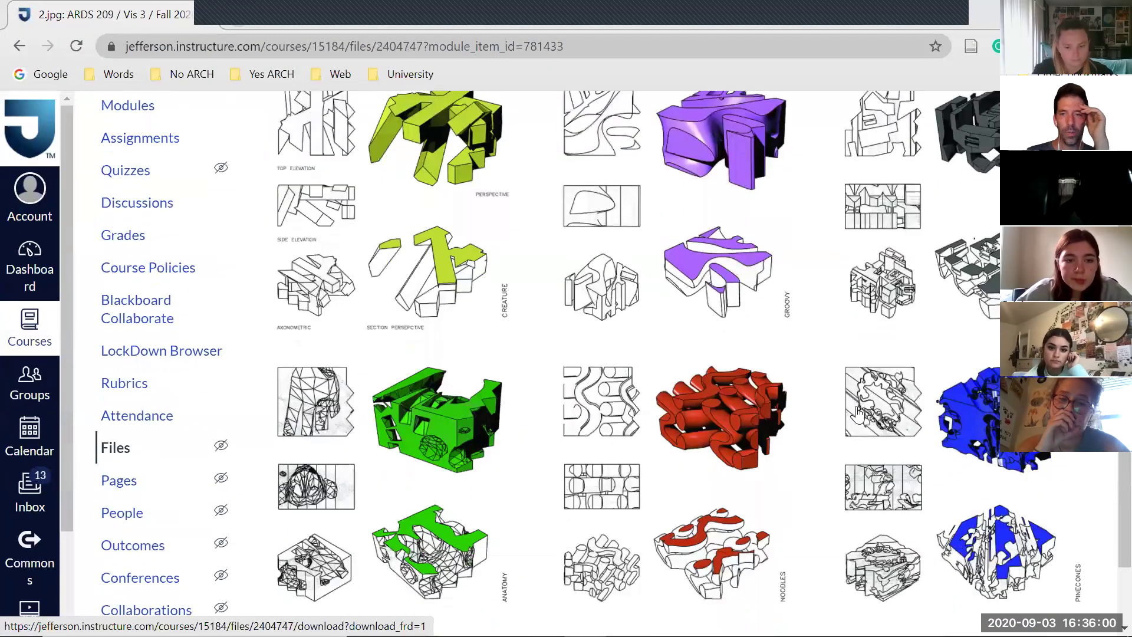
scroll(858, 413, "up", 1)
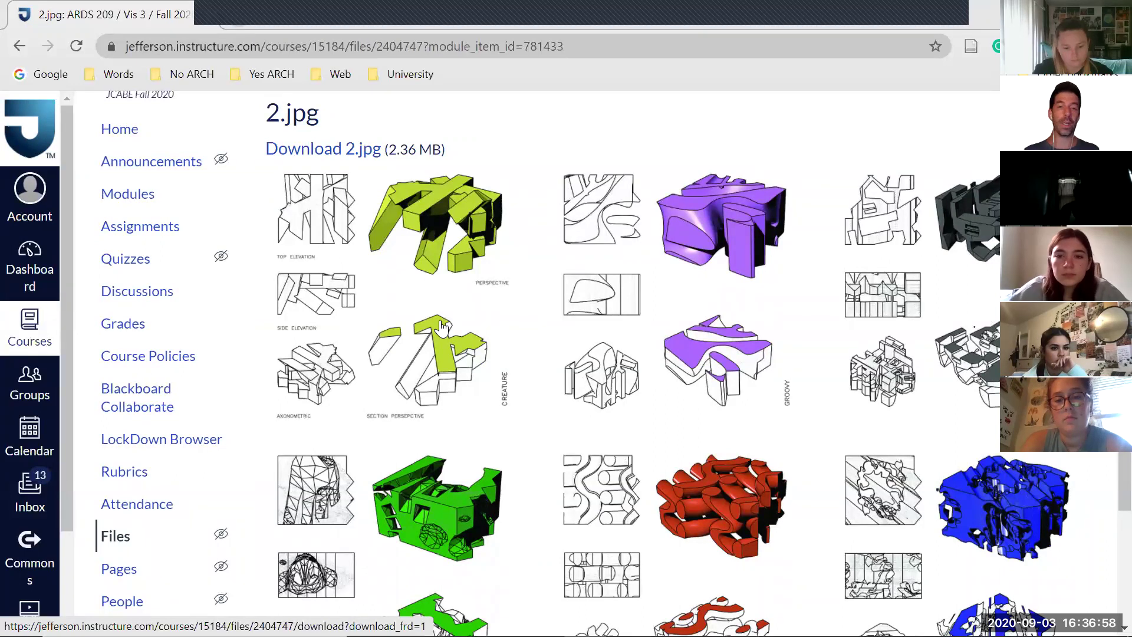
scroll(612, 360, "down", 3)
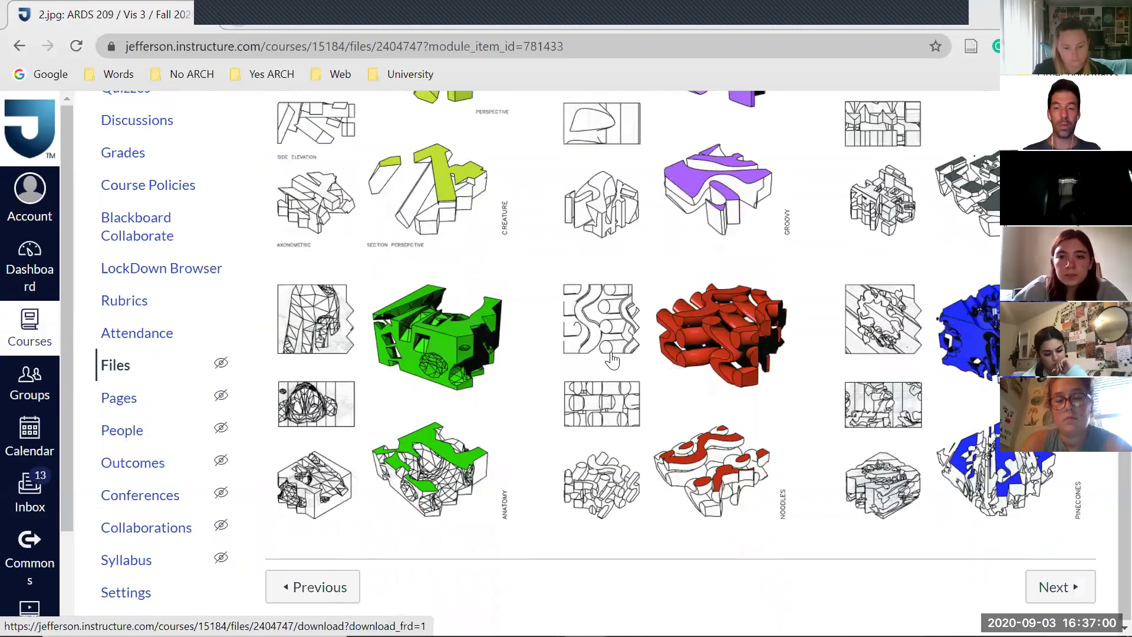
scroll(612, 358, "up", 1)
scroll(717, 195, "up", 1)
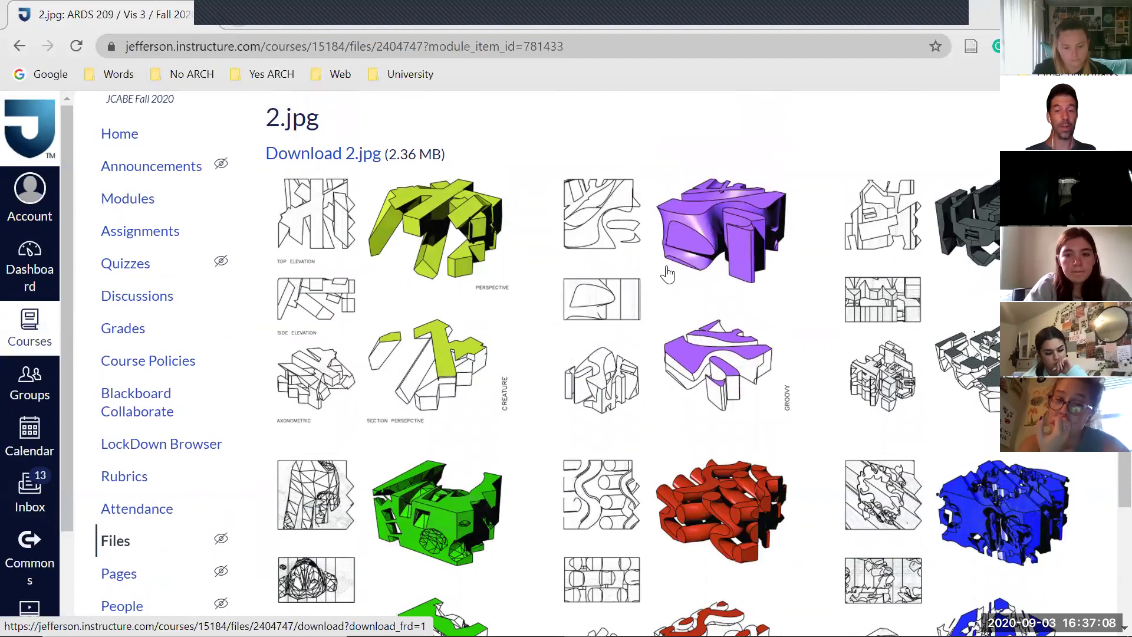
scroll(667, 274, "down", 1)
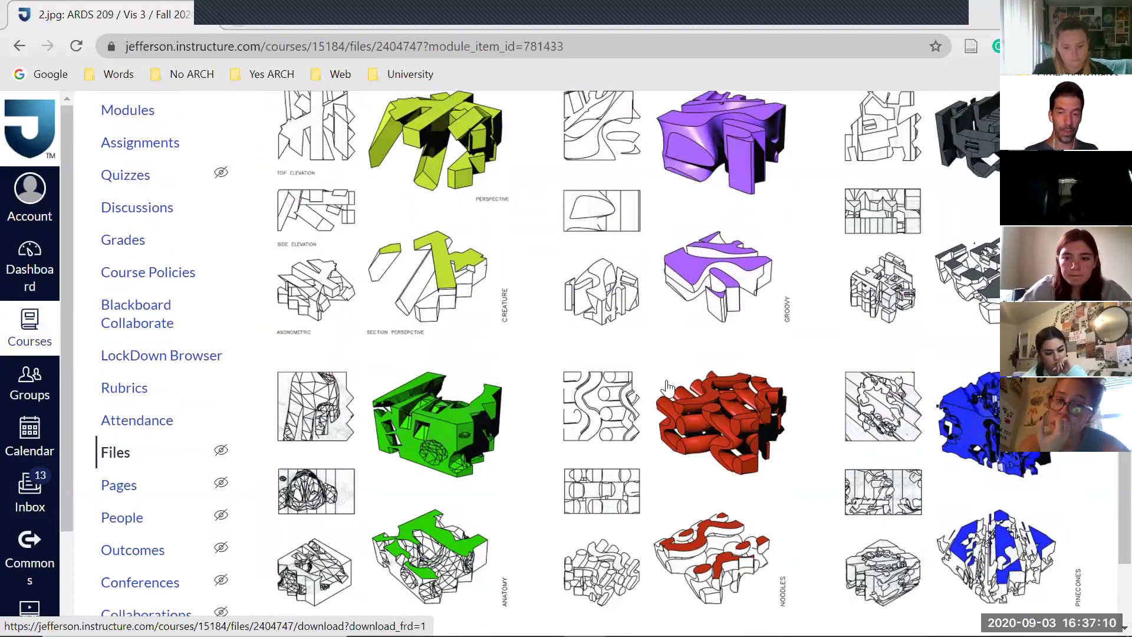
scroll(710, 318, "up", 1)
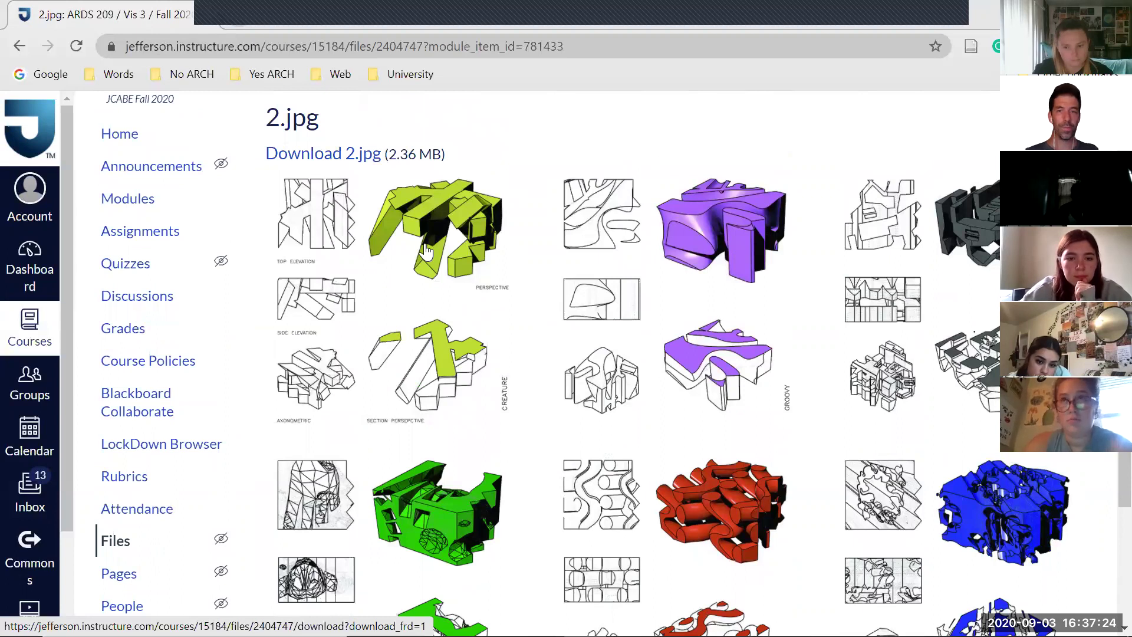
Switch back to Illustrator and move the two elevation drawings together to the upper-left area of the artboard.
key("alt+Tab")
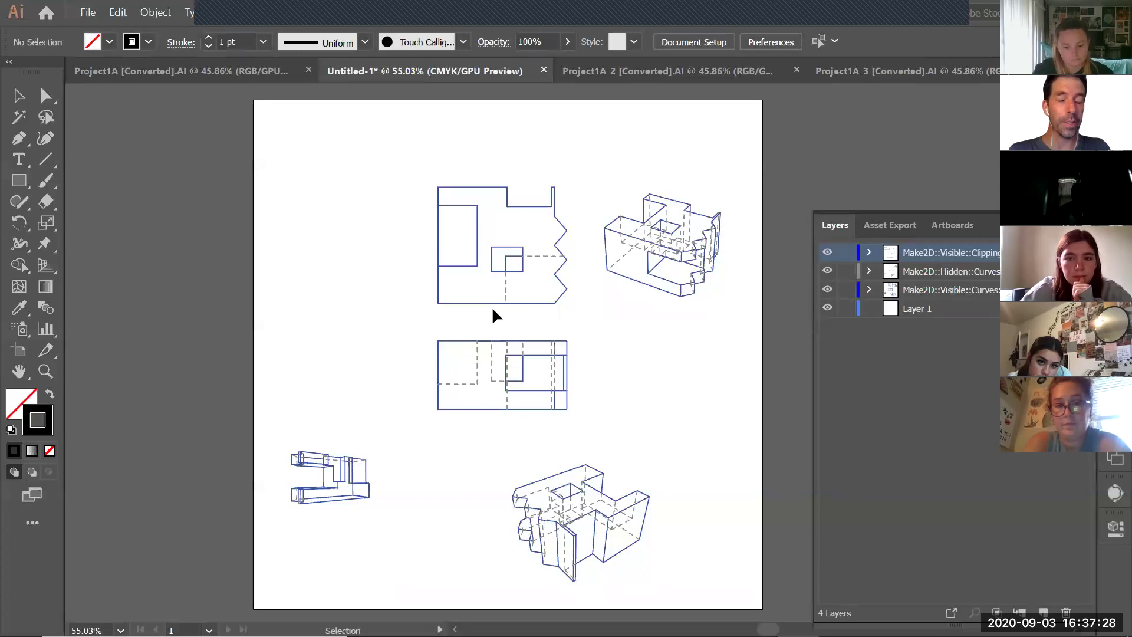
left_click_drag(398, 139, 582, 434)
left_click_drag(538, 298, 423, 253)
Scale the section perspective up to the width of the two elevations and align it directly beneath them.
left_click_drag(270, 422, 395, 580)
left_click_drag(369, 504, 388, 517)
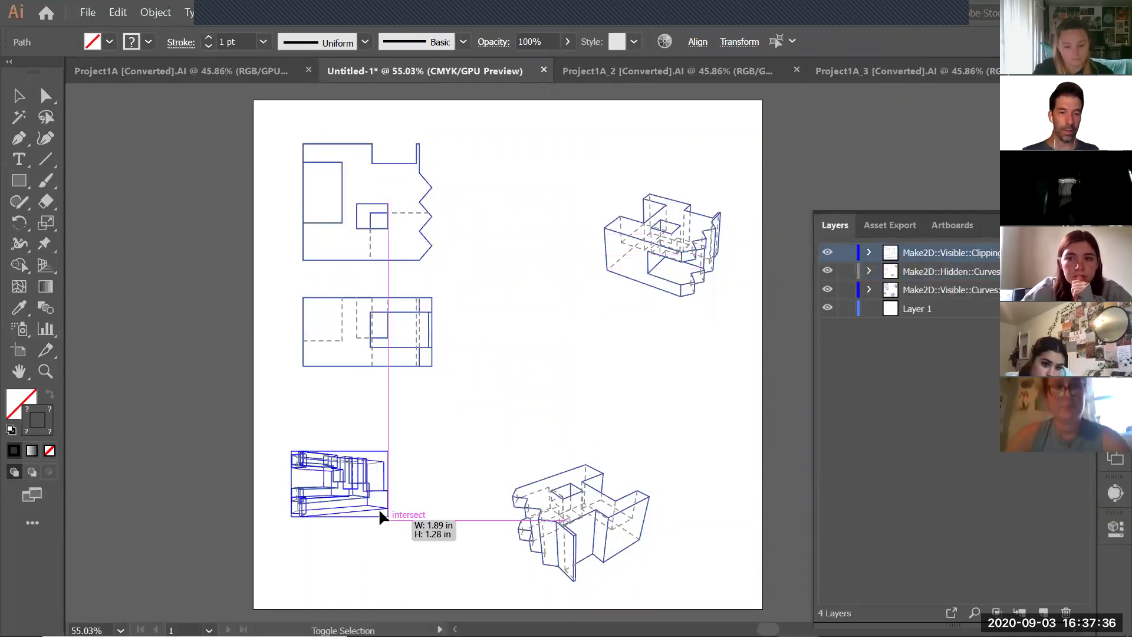
left_click_drag(367, 468, 369, 403)
mouse_move(399, 454)
left_mouse_down()
mouse_move(437, 488)
mouse_move(431, 475)
left_mouse_up()
Lower the section perspective to space it from the elevation above, and enlarge the three stacked drawings together proportionally.
key("shift+Down")
key("shift+Down")
key("shift+Down")
key("shift+Down")
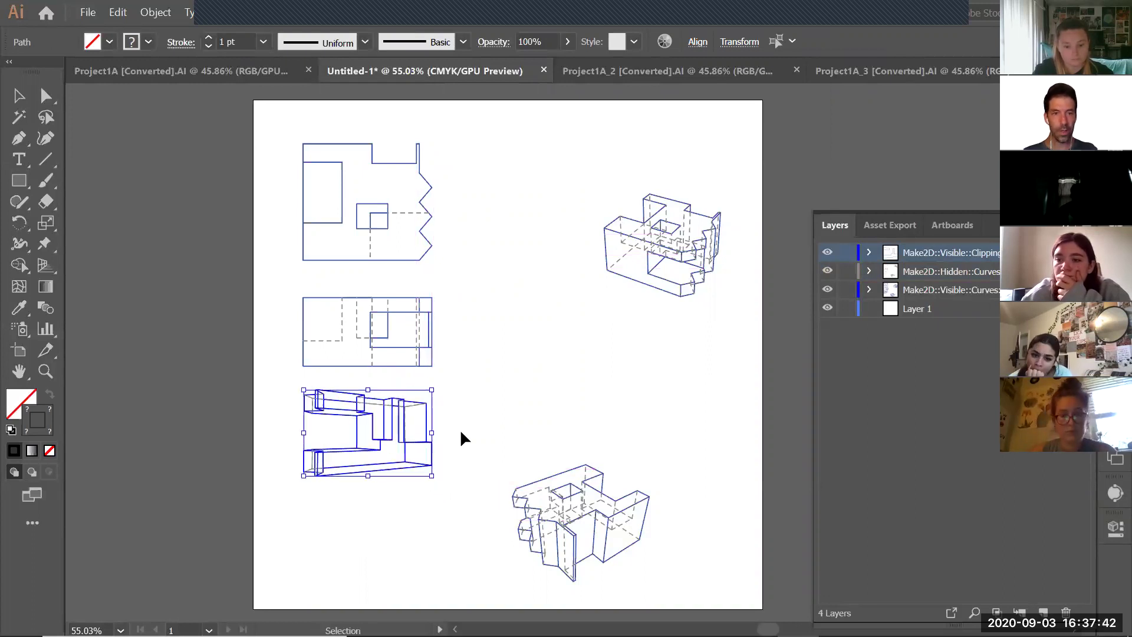
key("shift+Down")
key("shift+Down")
key("shift+Down")
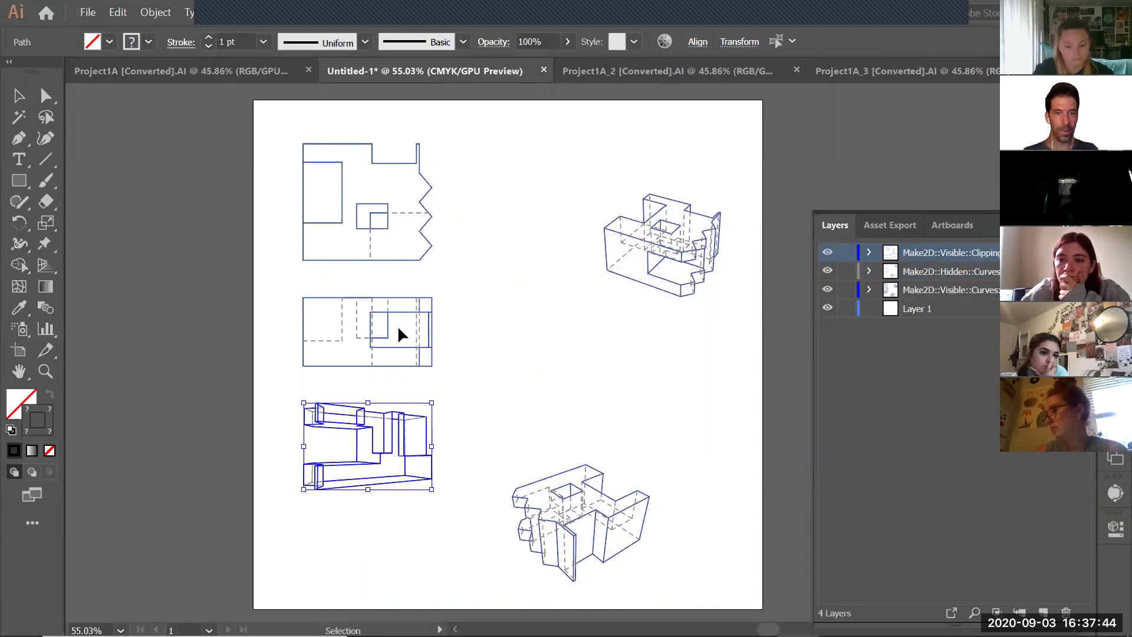
mouse_move(280, 119)
left_mouse_down()
mouse_move(457, 457)
mouse_move(465, 531)
left_mouse_up()
left_click_drag(432, 496, 452, 560)
Enlarge the lower axonometric proportionally and position it beside the lower elevation and section perspective.
left_click_drag(546, 554, 660, 597)
mouse_move(624, 542)
left_mouse_down()
mouse_move(629, 521)
mouse_move(679, 522)
mouse_move(638, 511)
mouse_move(606, 524)
mouse_move(622, 521)
mouse_move(604, 499)
left_mouse_up()
left_click_drag(646, 442, 752, 378)
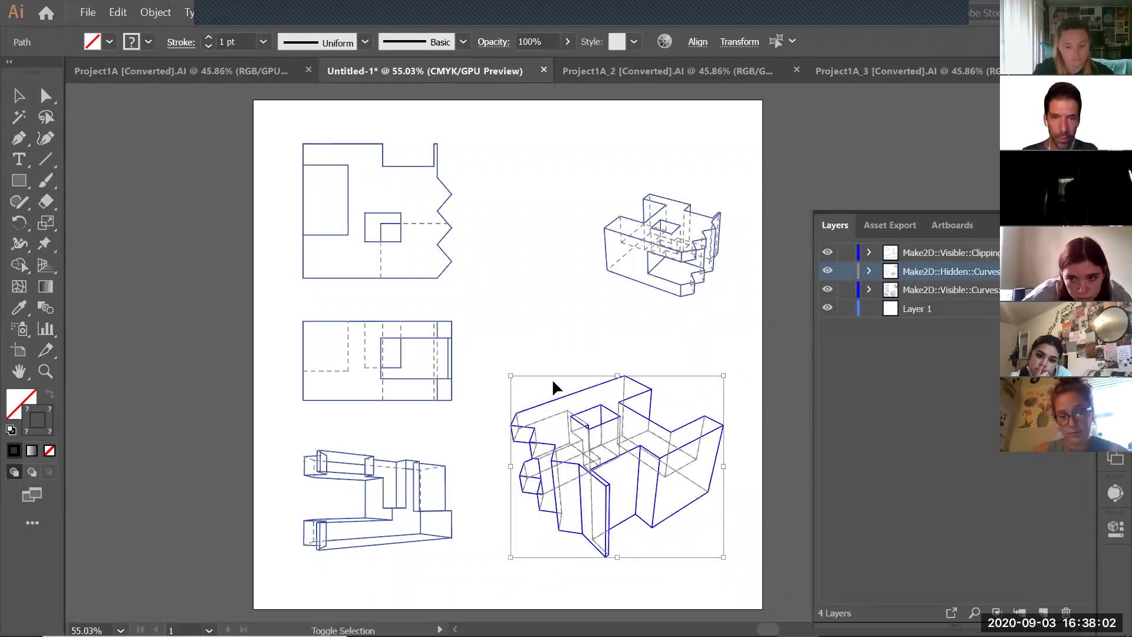
left_click_drag(514, 376, 483, 364)
left_click_drag(546, 383, 539, 380)
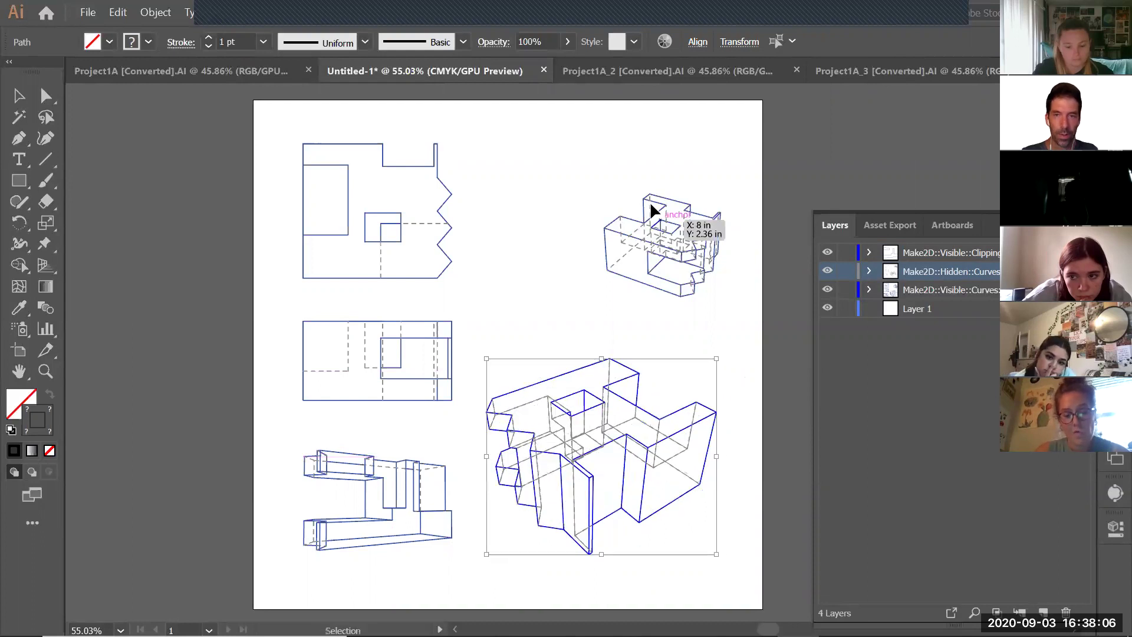
Move the upper axonometric beside the top elevation and enlarge it to roughly match the lower axonometric.
mouse_move(556, 159)
left_mouse_down()
mouse_move(740, 315)
mouse_move(674, 293)
left_mouse_up()
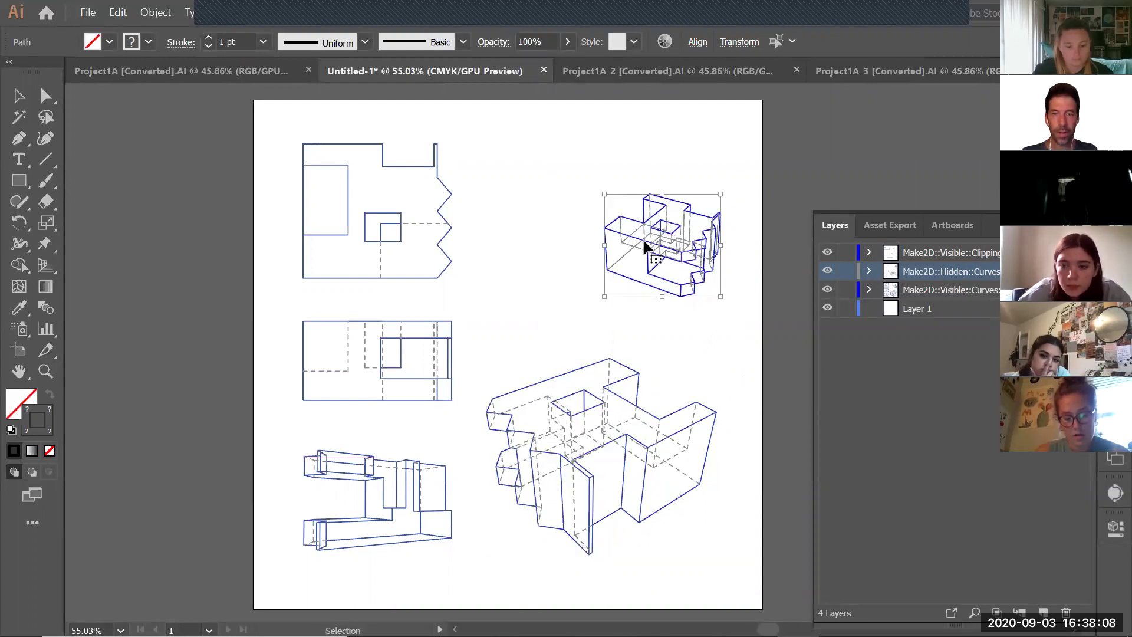
mouse_move(643, 241)
left_mouse_down()
mouse_move(522, 177)
mouse_move(534, 195)
left_mouse_up()
left_click_drag(614, 247, 708, 361)
mouse_move(684, 268)
left_mouse_down()
mouse_move(715, 270)
mouse_move(700, 267)
left_mouse_up()
mouse_move(477, 348)
left_mouse_down()
mouse_move(732, 554)
mouse_move(741, 584)
left_mouse_up()
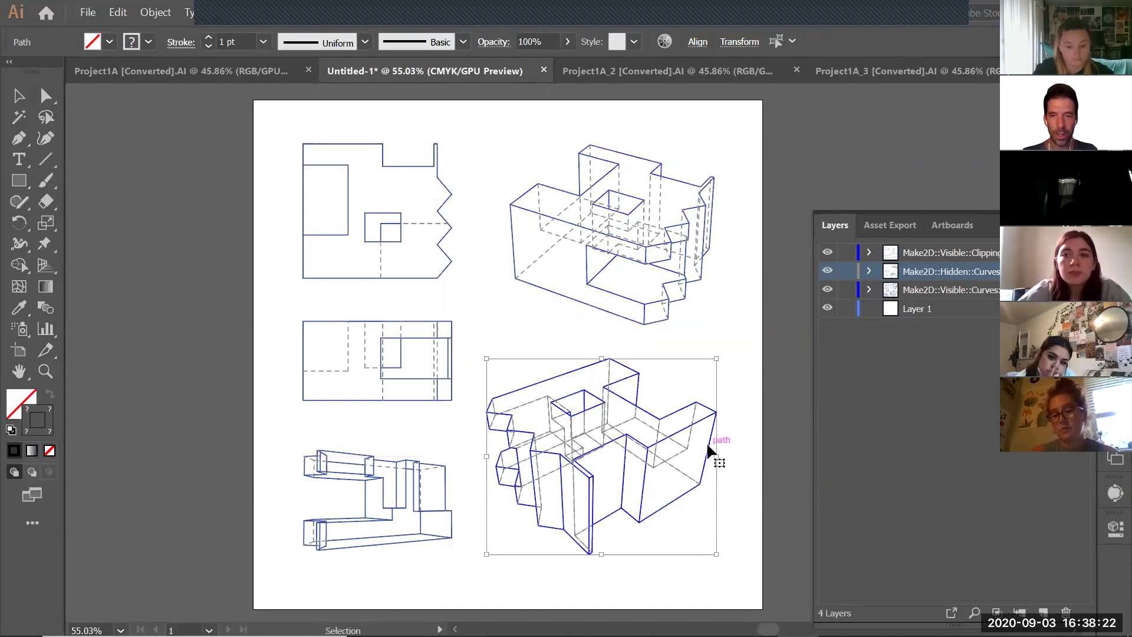
left_click(711, 450)
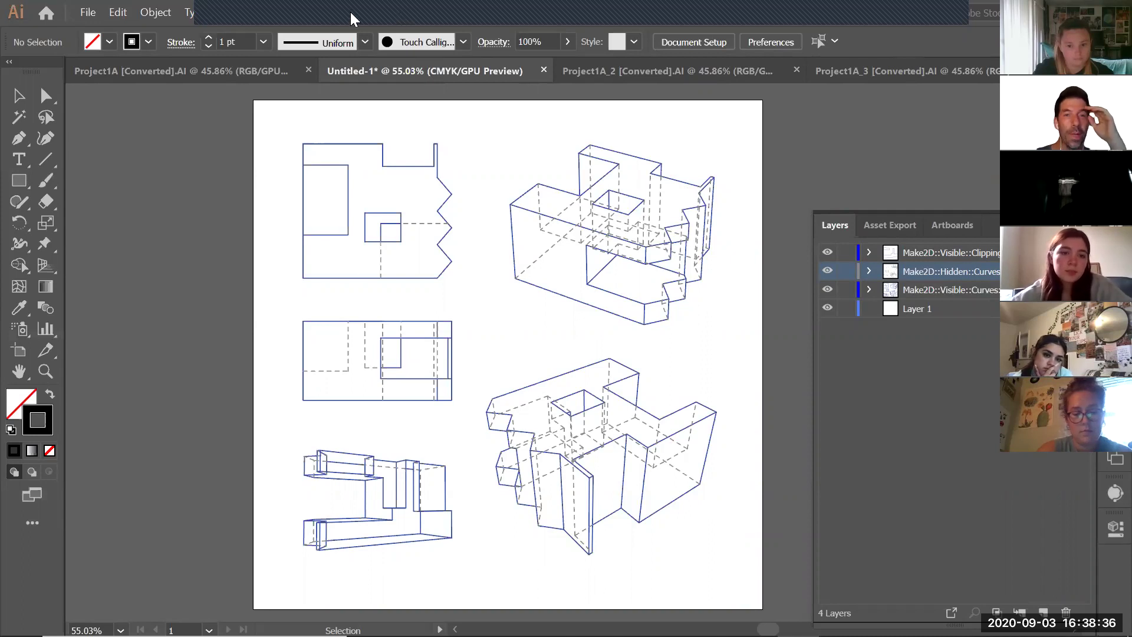
Show the document rulers.
left_click(401, 13)
mouse_move(354, 13)
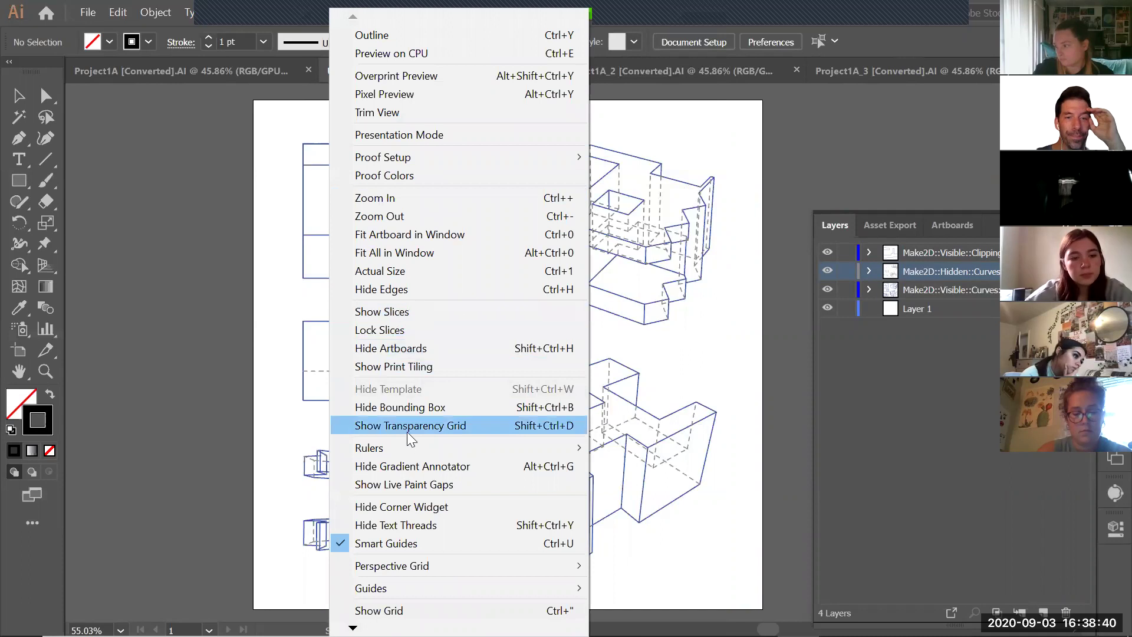
mouse_move(530, 448)
left_click(649, 448)
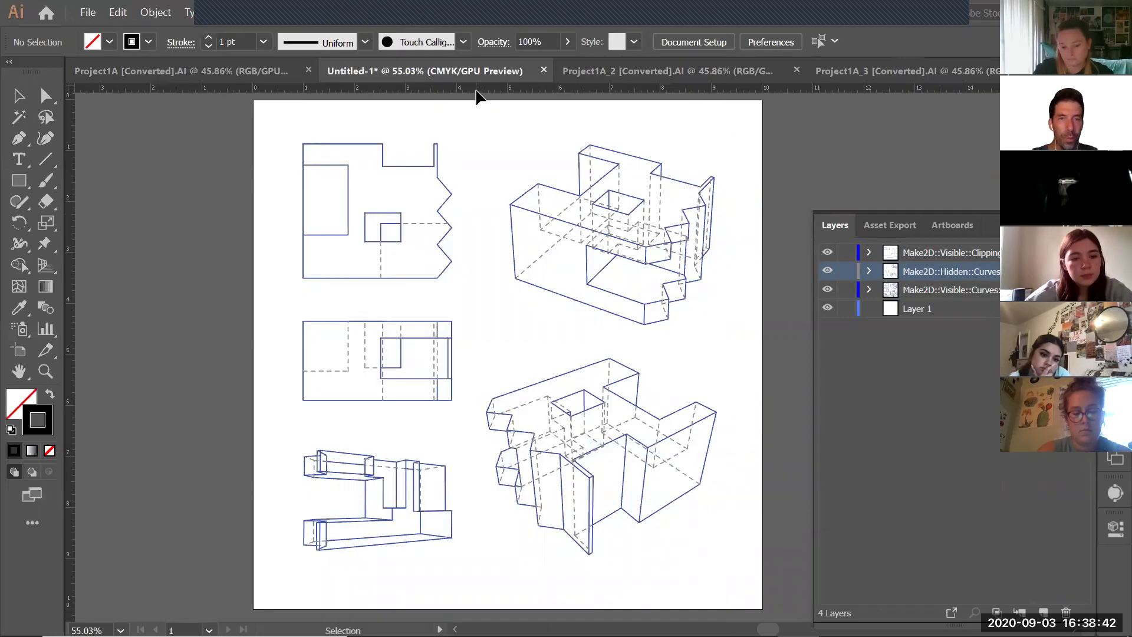
Create a new layer named Guide Lines.
left_click(1083, 225)
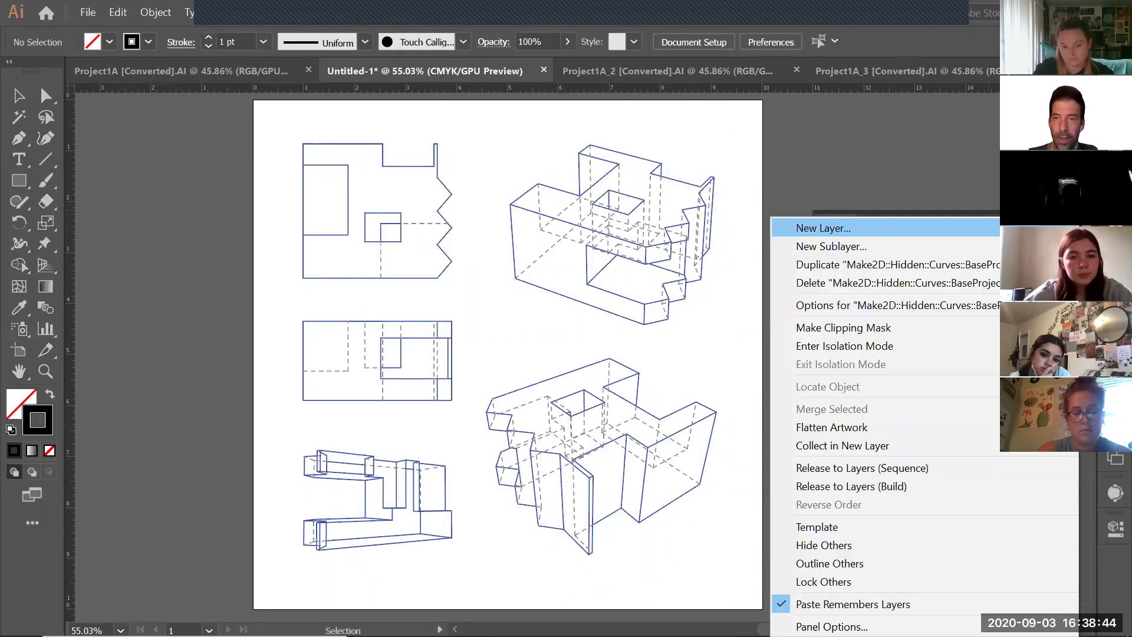
left_click(1031, 227)
type("G")
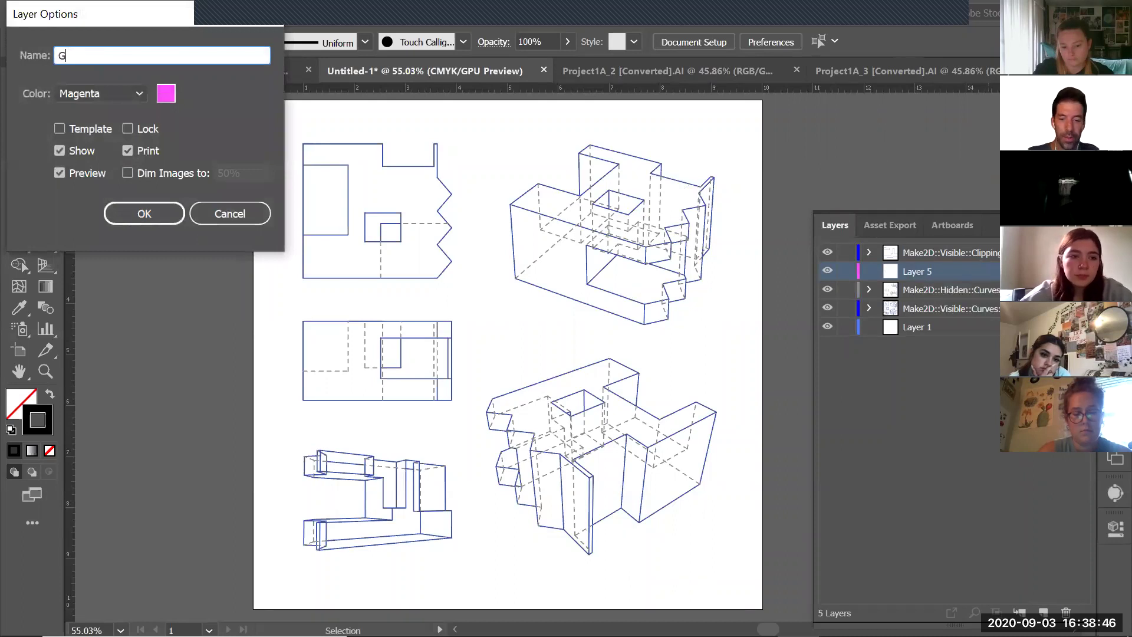
type("uide Lines")
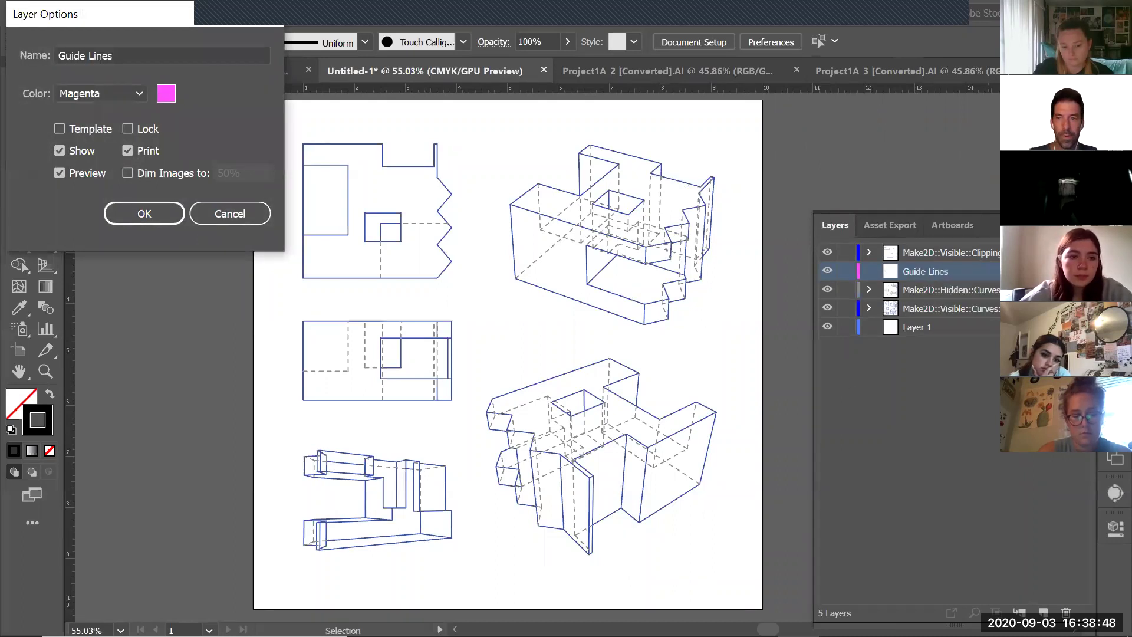
key("Return")
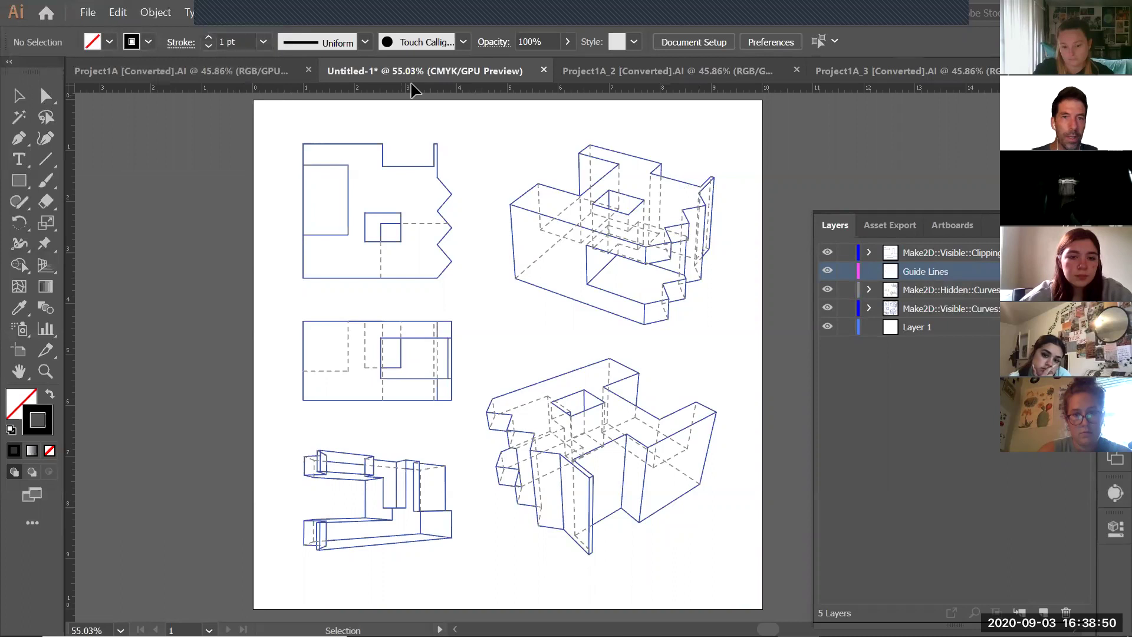
Place a vertical guide at the left edge of the stacked drawings, and horizontal guides along both elevations' edges and the section perspective's base.
left_click_drag(436, 89, 439, 144)
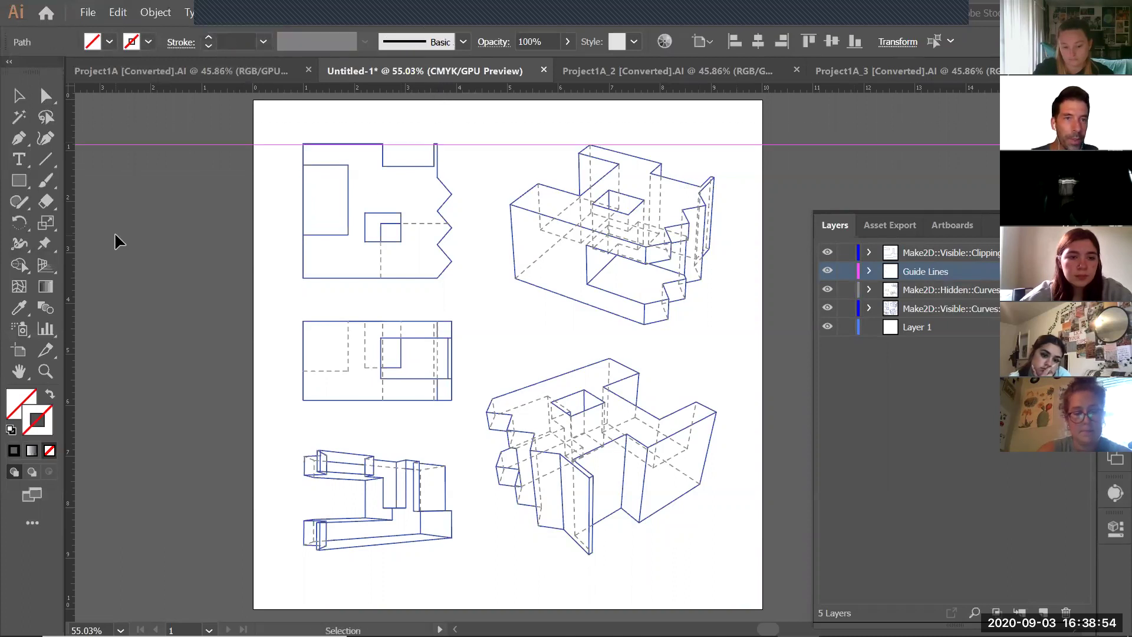
left_click_drag(73, 195, 304, 214)
left_click_drag(382, 88, 378, 277)
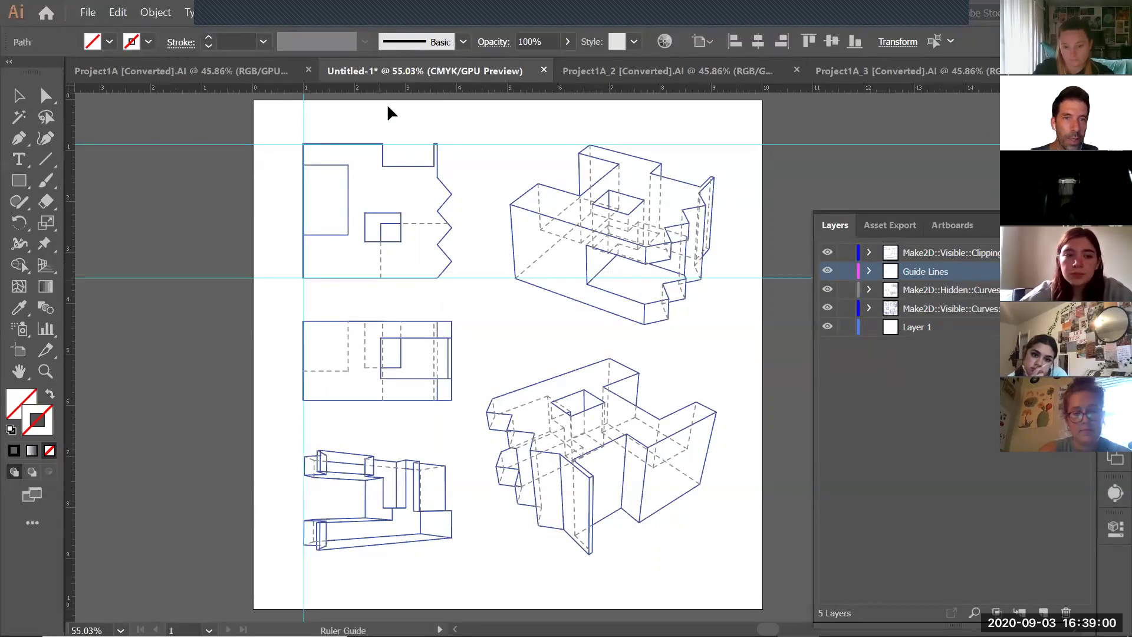
left_click_drag(386, 90, 382, 321)
left_click_drag(394, 94, 387, 397)
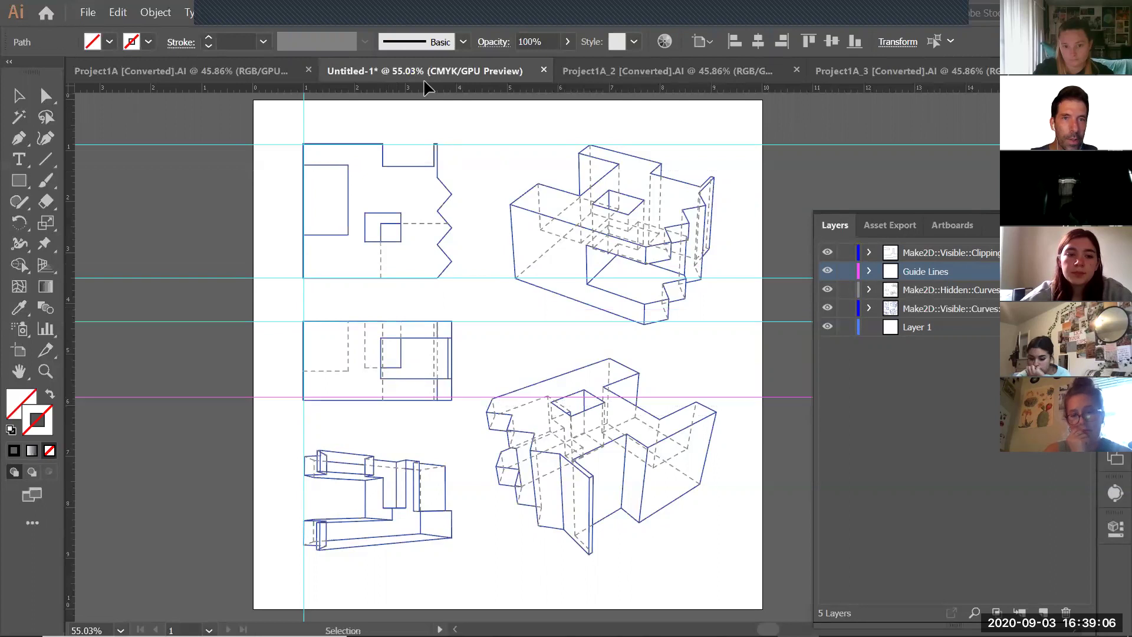
left_click_drag(414, 83, 405, 552)
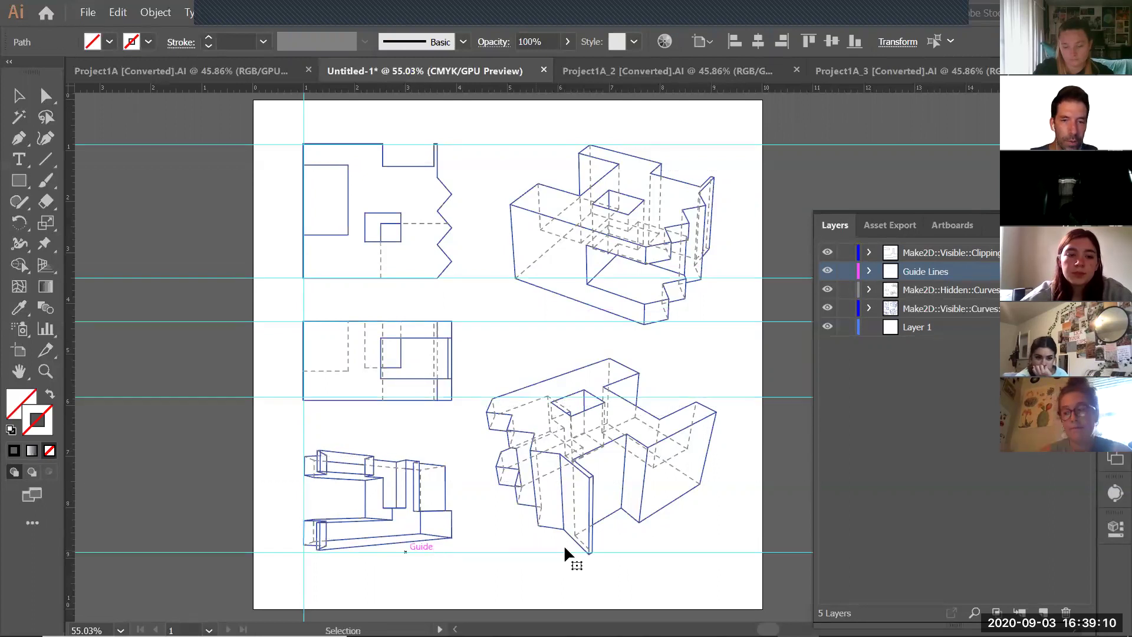
Place vertical guides at the left and right edges of the lower axonometric and lock the Guide Lines layer.
left_click_drag(71, 131, 488, 196)
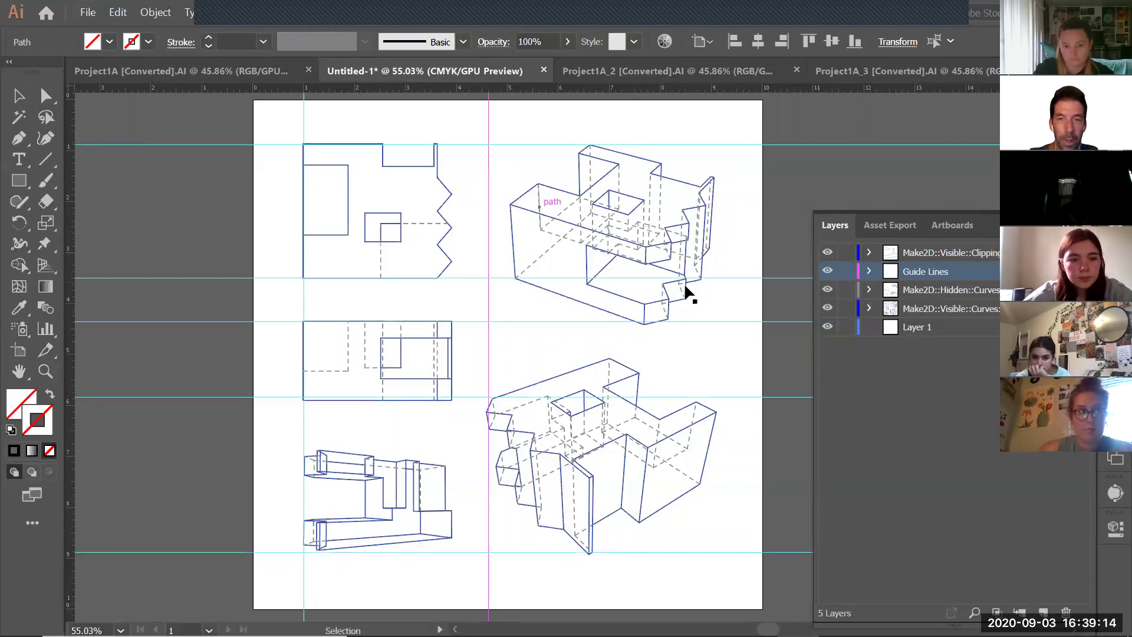
left_click_drag(71, 124, 717, 207)
left_click(847, 271)
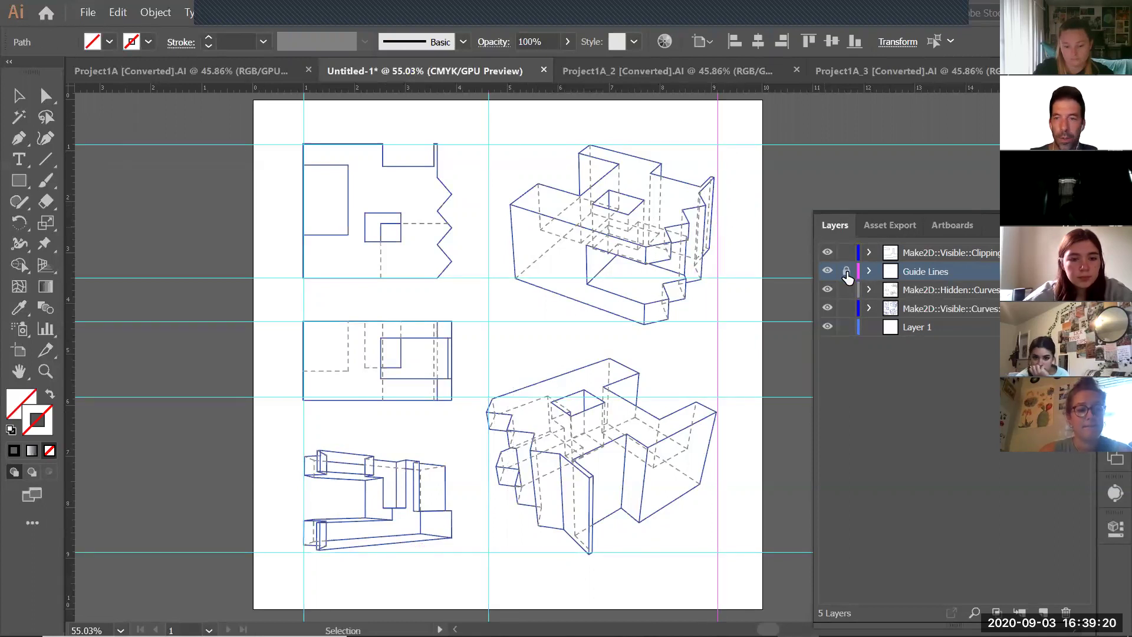
Nudge the upper axonometric right until its edge meets the rightmost vertical guide.
left_click_drag(475, 126, 734, 343)
key("shift+Right")
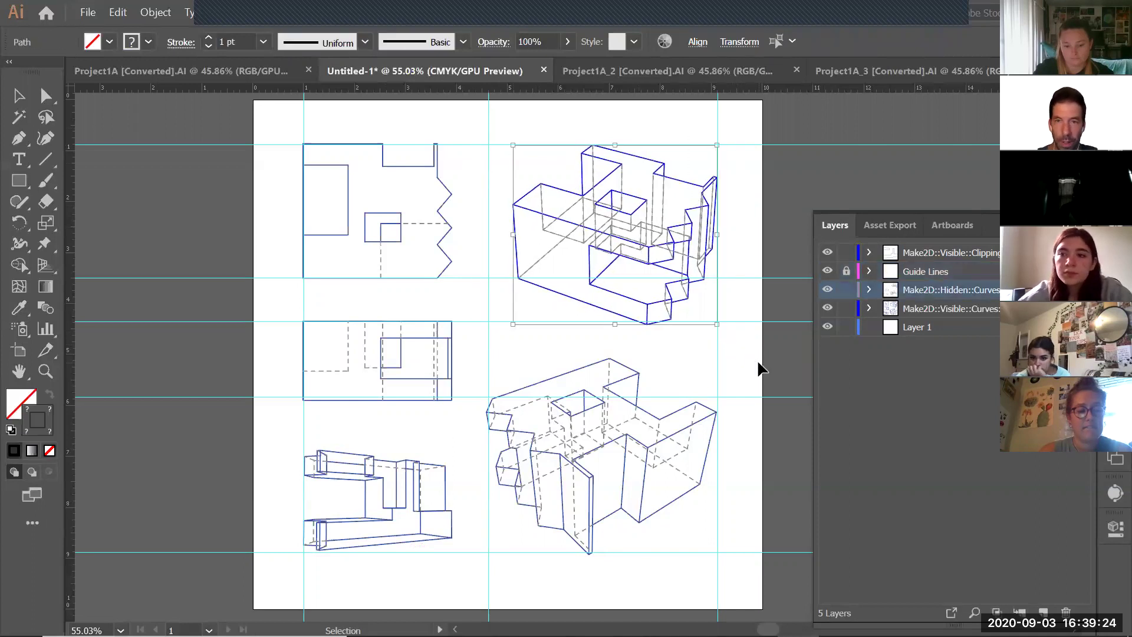
left_click_drag(471, 356, 734, 585)
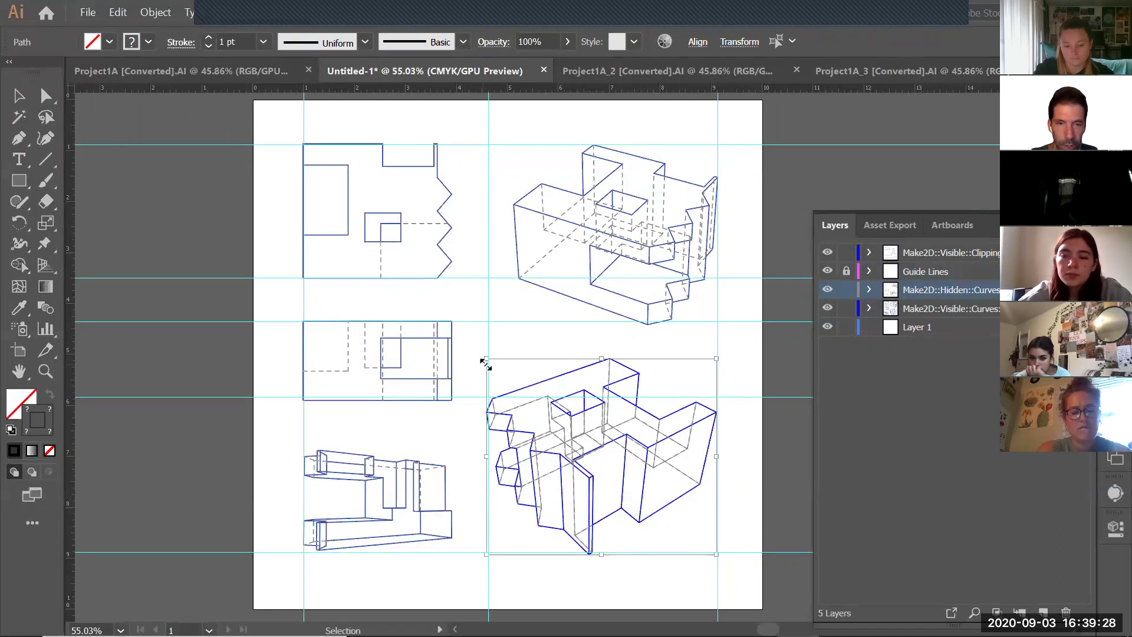
left_click(163, 208)
Replace the axonometrics' left vertical guide with one slightly further right, unlocking the Guide Lines layer for the edit and relocking it.
left_click(925, 271)
left_click(846, 271)
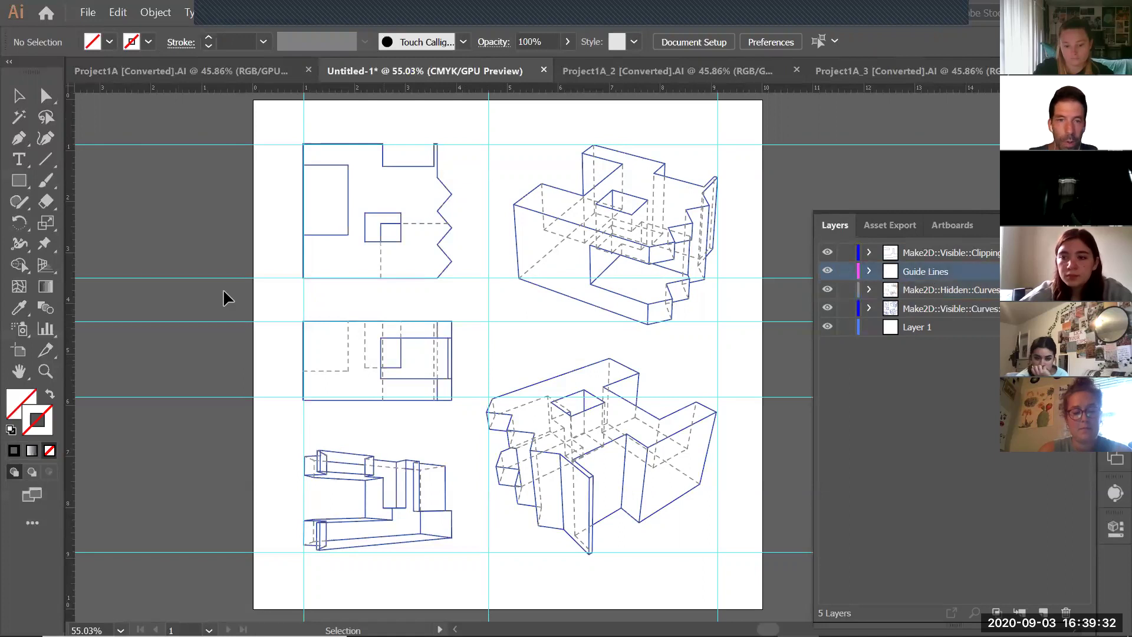
left_click_drag(70, 259, 501, 327)
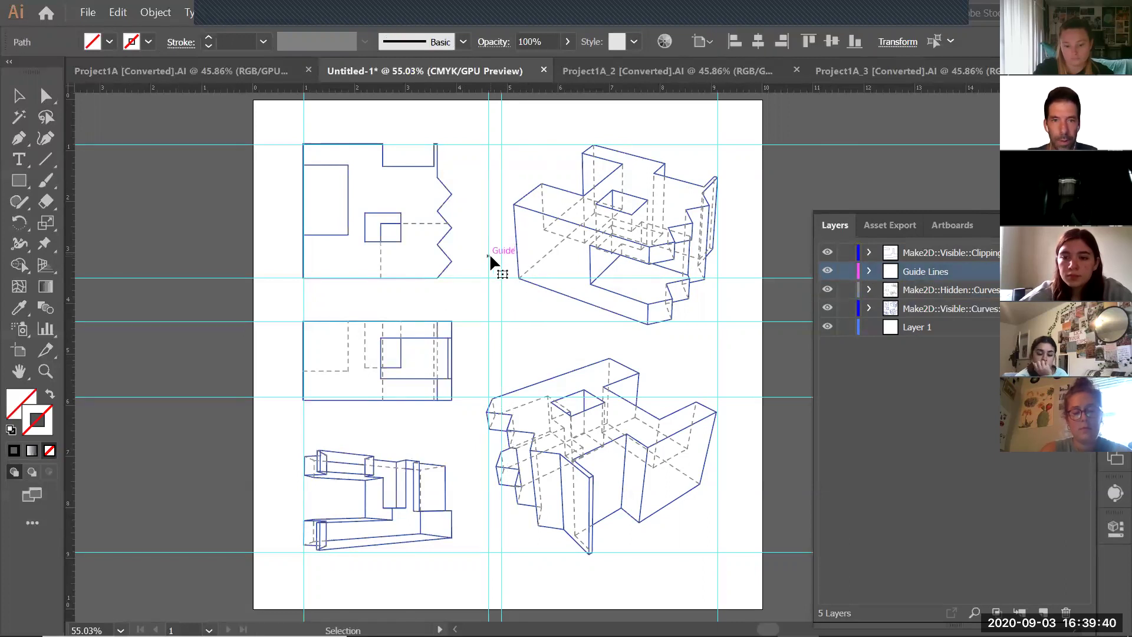
key("Delete")
left_click(846, 271)
Shrink the lower axonometric proportionally so it fits between its two vertical guides.
mouse_move(477, 339)
left_mouse_down()
mouse_move(578, 475)
mouse_move(736, 576)
left_mouse_up()
left_click_drag(488, 359, 501, 369)
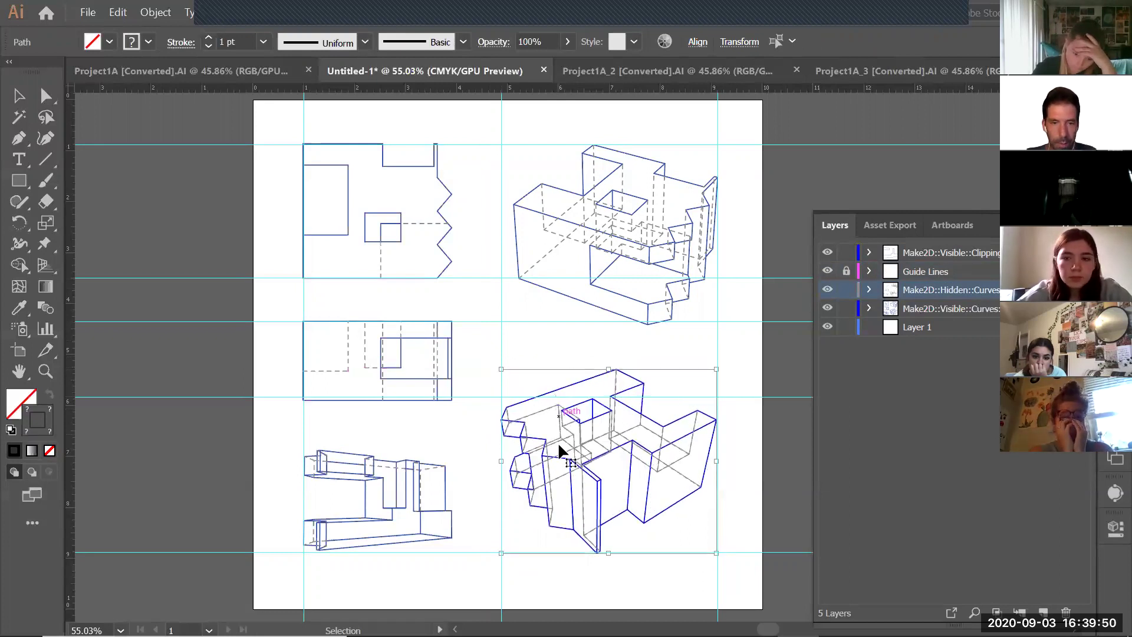
left_click(567, 574)
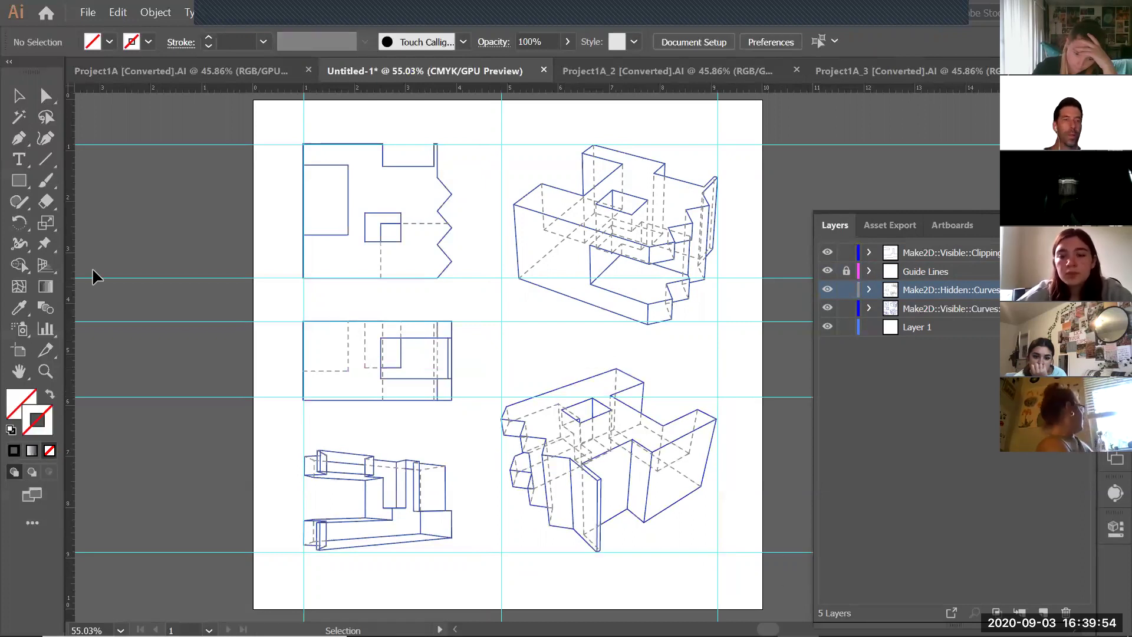
Add a vertical guide on the Guide Lines layer and align it precisely with the right edge of the lower elevation.
left_click_drag(71, 245, 451, 245)
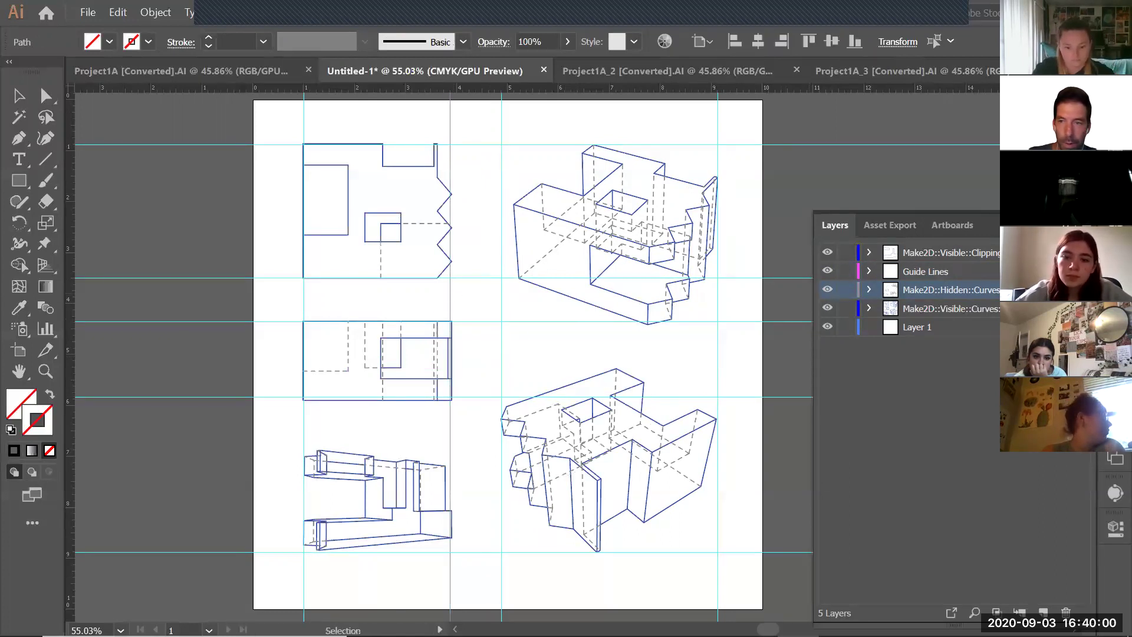
left_click_drag(1084, 289, 1084, 271)
left_click(483, 295)
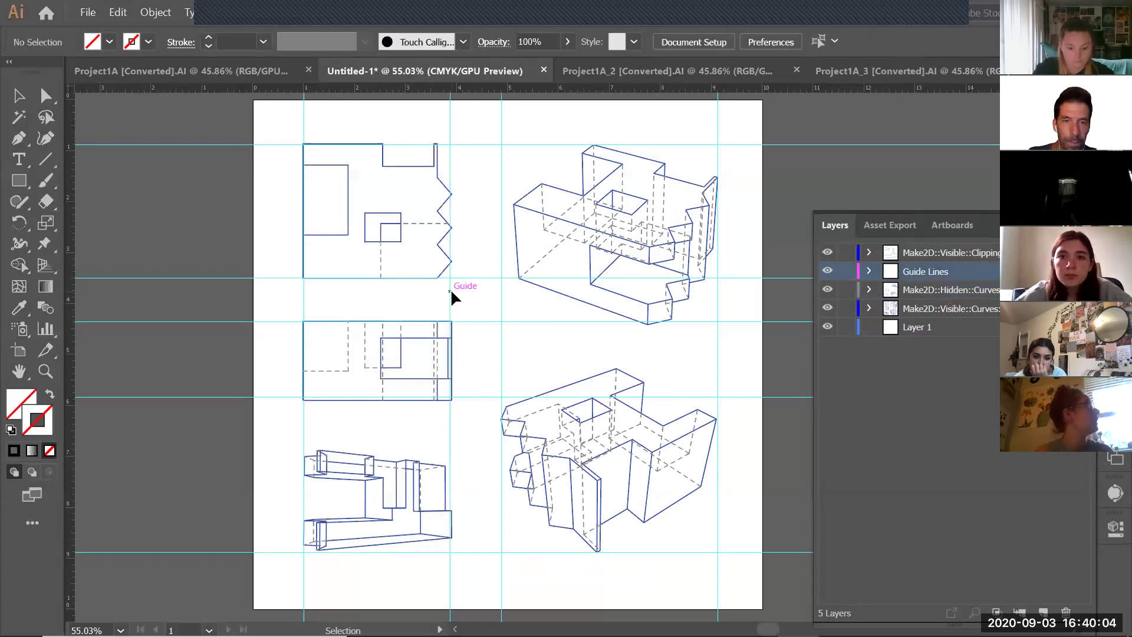
left_click_drag(446, 300, 467, 341)
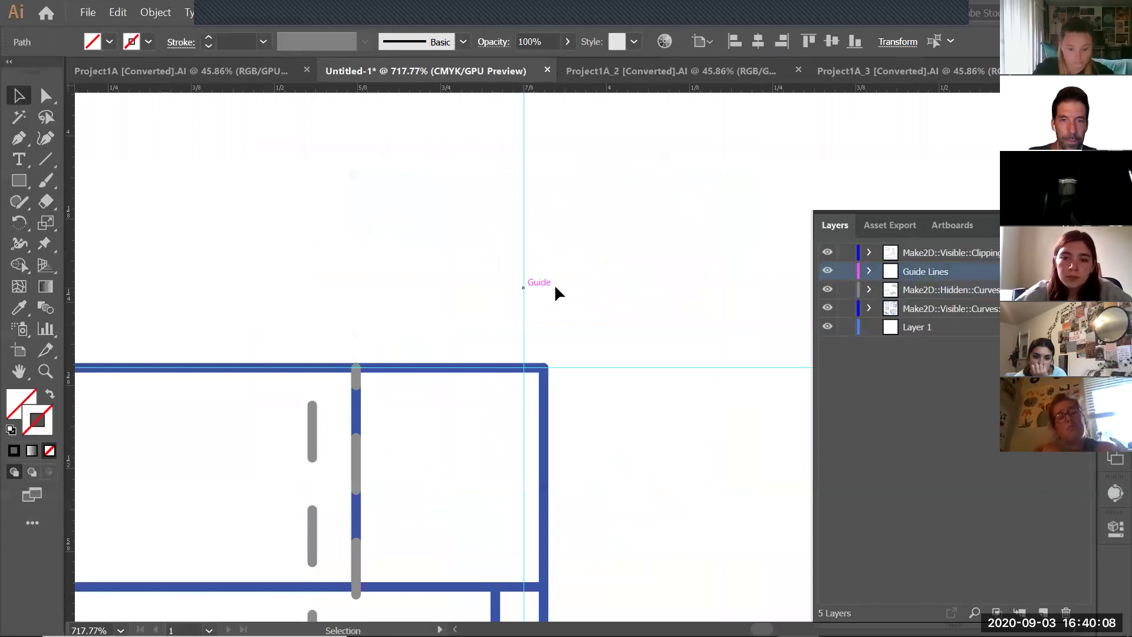
left_click_drag(525, 313, 544, 320)
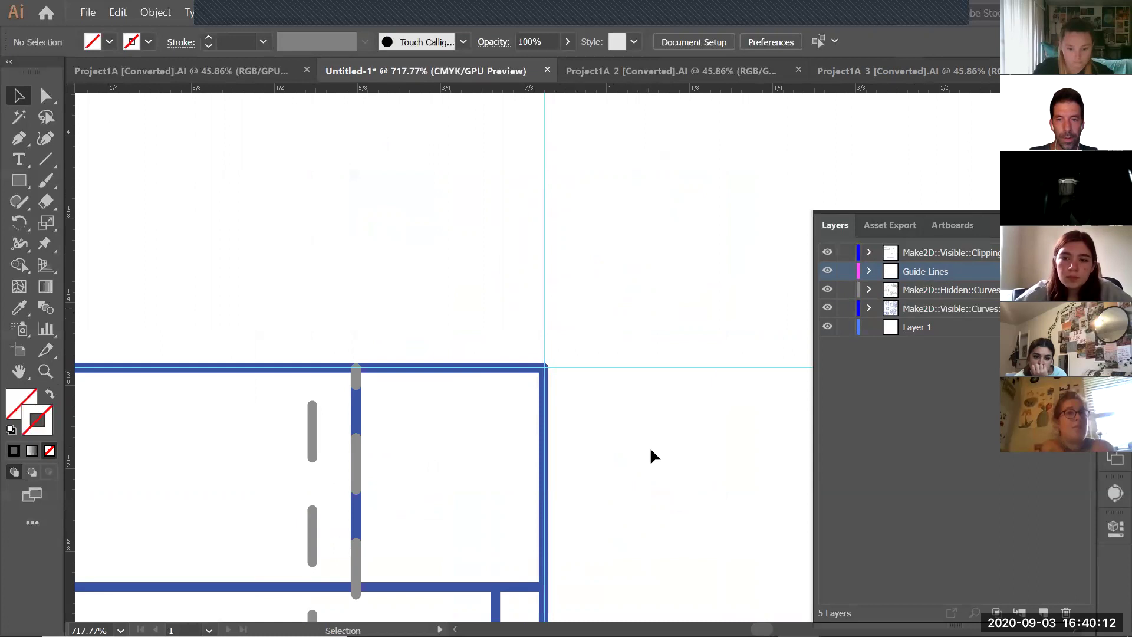
Save the document to the Desktop as Project1A_Final in Adobe Illustrator format, keeping the default Illustrator CC options.
key("z")
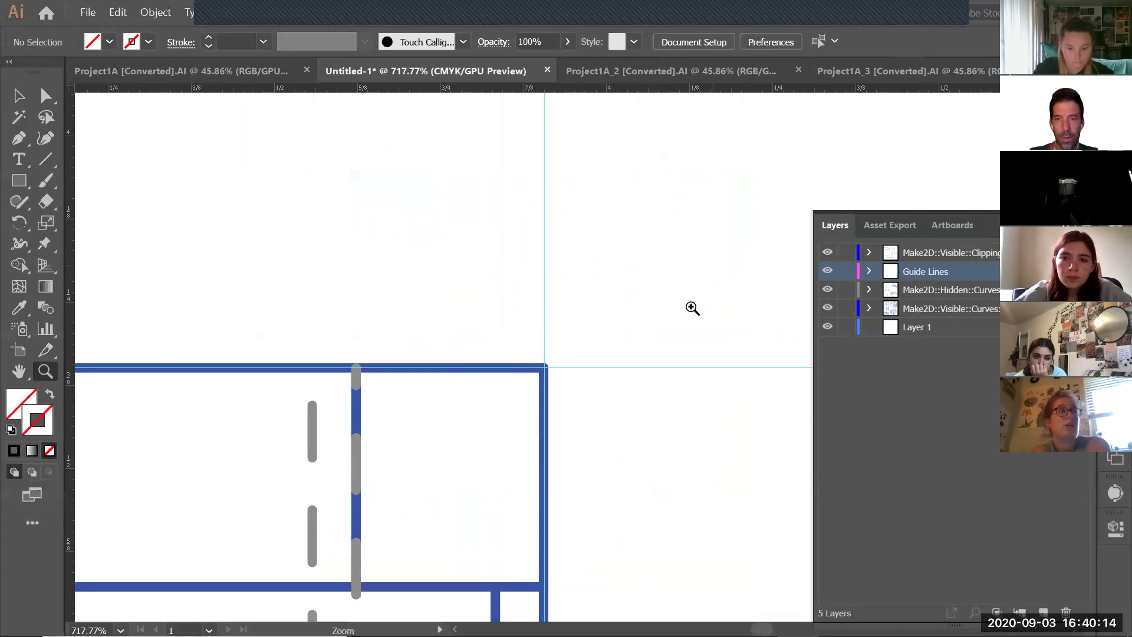
left_click(690, 308, "alt")
left_click(654, 351, "alt")
left_click(629, 315, "alt")
left_click(619, 320, "alt")
left_click(614, 364, "alt")
scroll(589, 466, "down", 3)
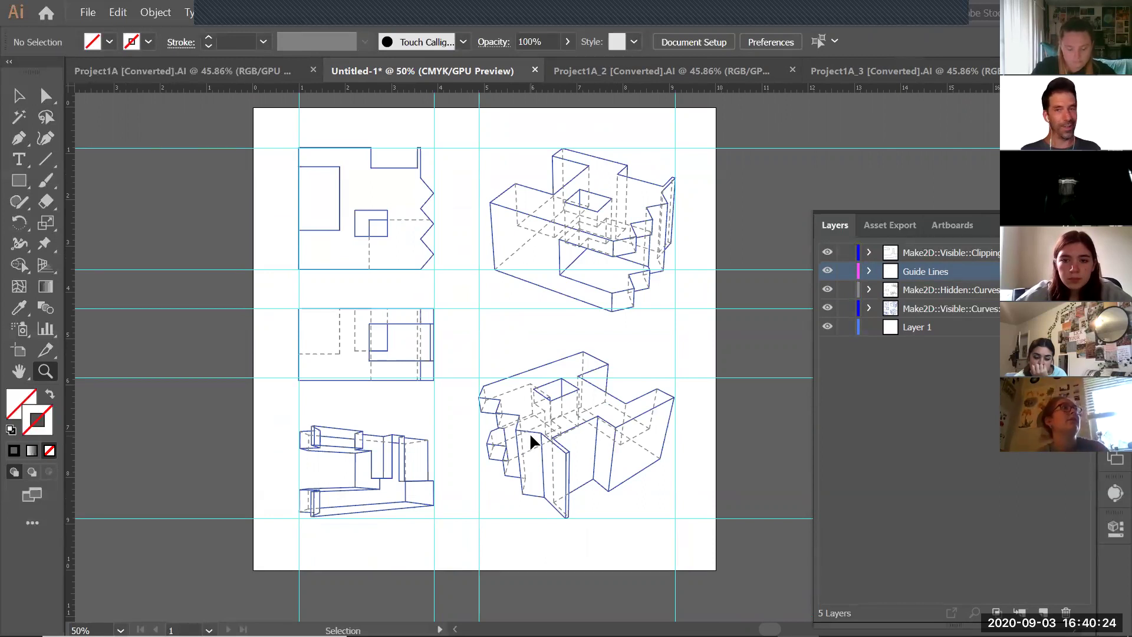
key("ctrl+s")
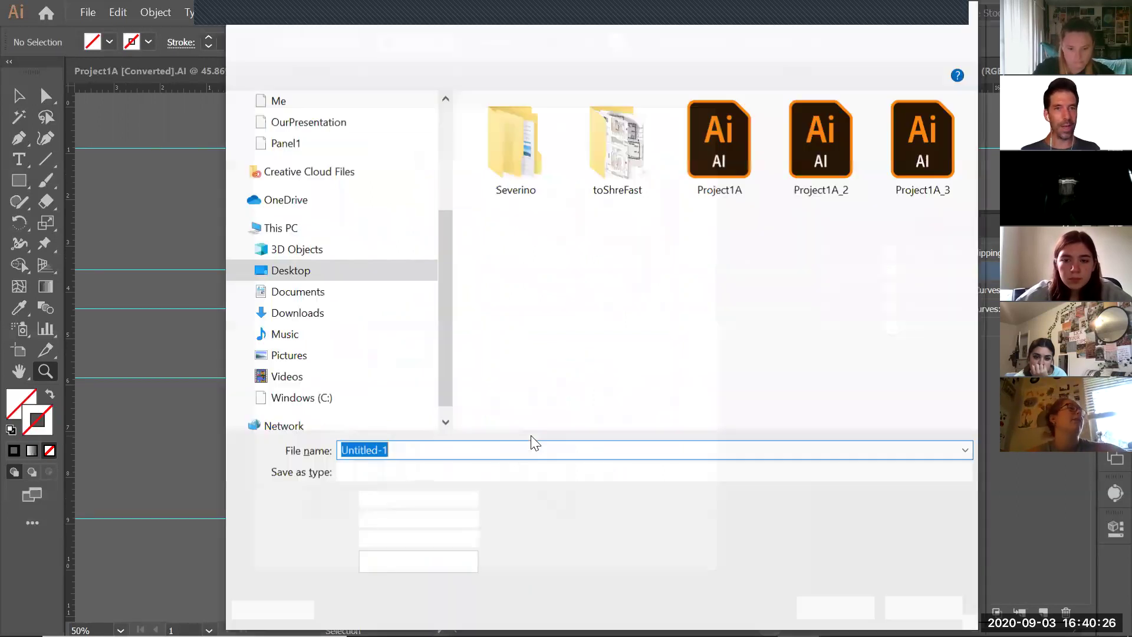
left_click(760, 171)
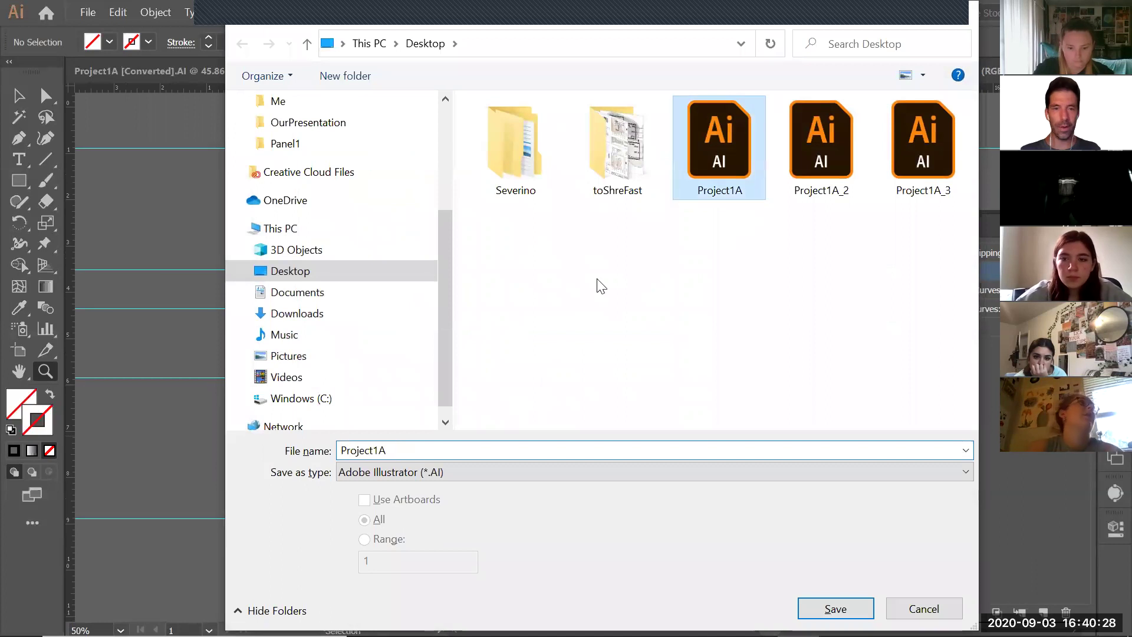
left_click(432, 453)
type("_Final")
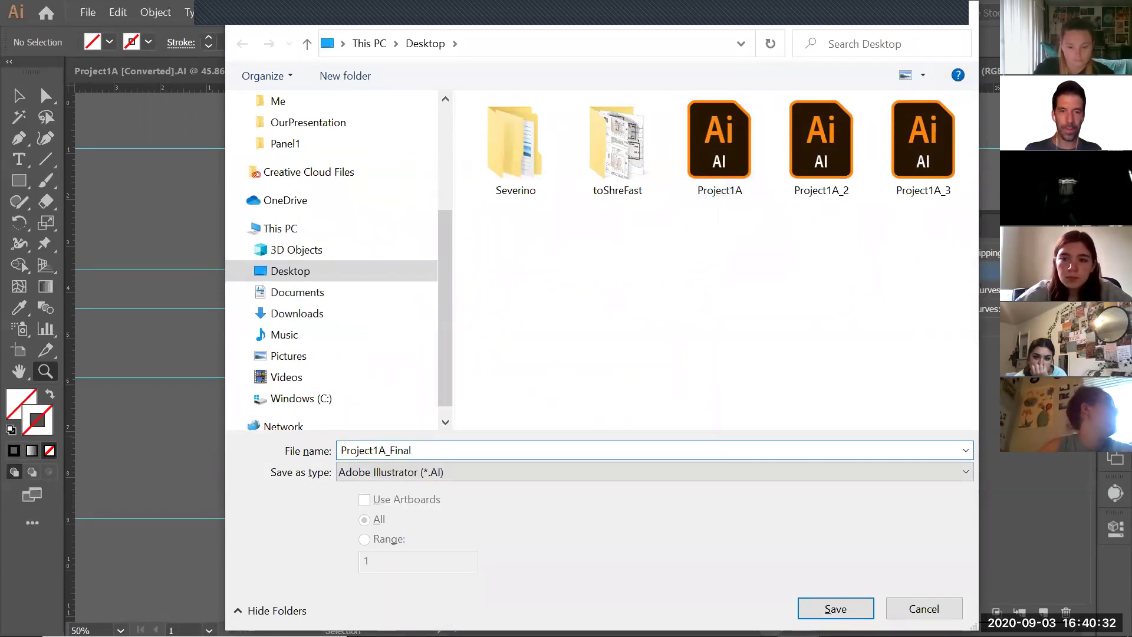
key("Return")
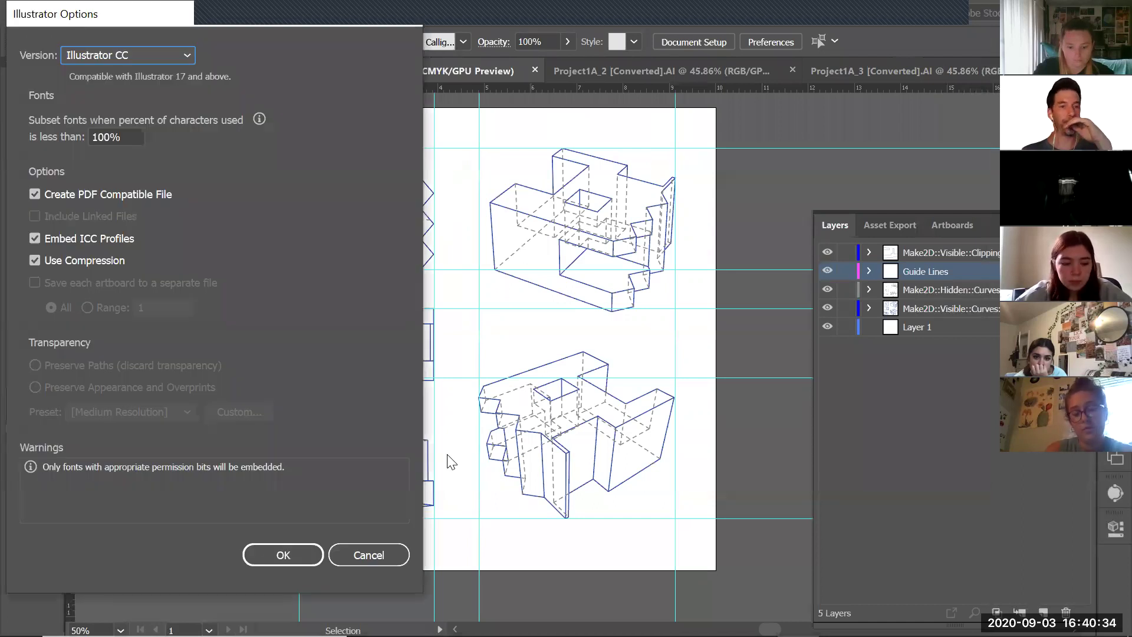
left_click(281, 553)
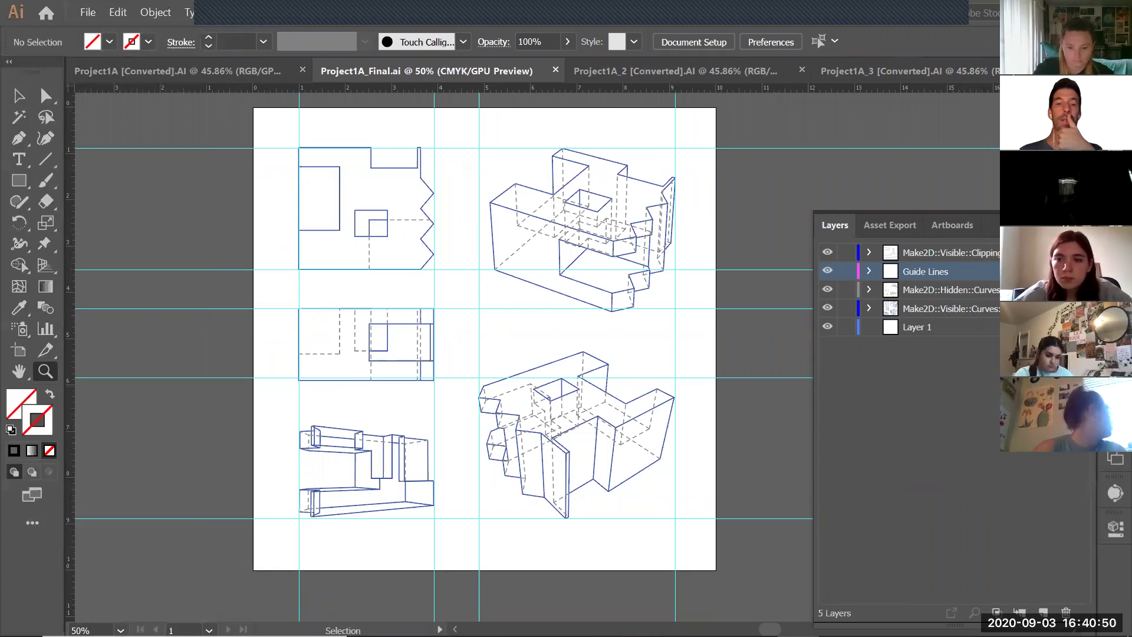
With the Guide Lines layer locked, enlarge the upper axonometric proportionally until its left edge meets the vertical guide, and save the file.
key("v")
mouse_move(455, 130)
left_mouse_down()
mouse_move(626, 298)
mouse_move(699, 339)
left_mouse_up()
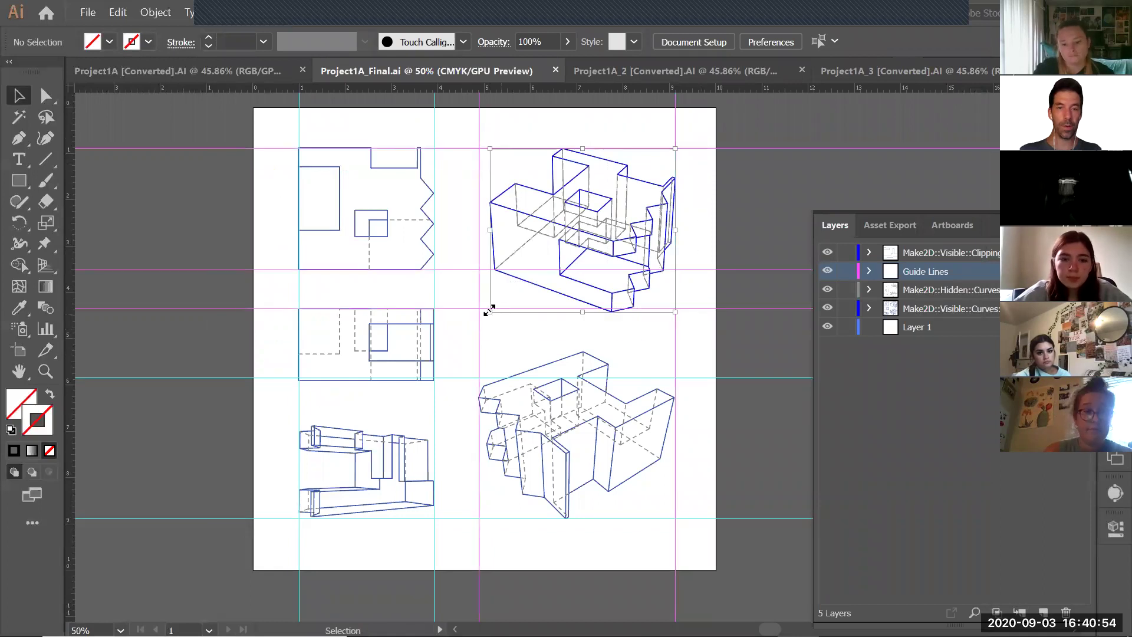
left_click(843, 272)
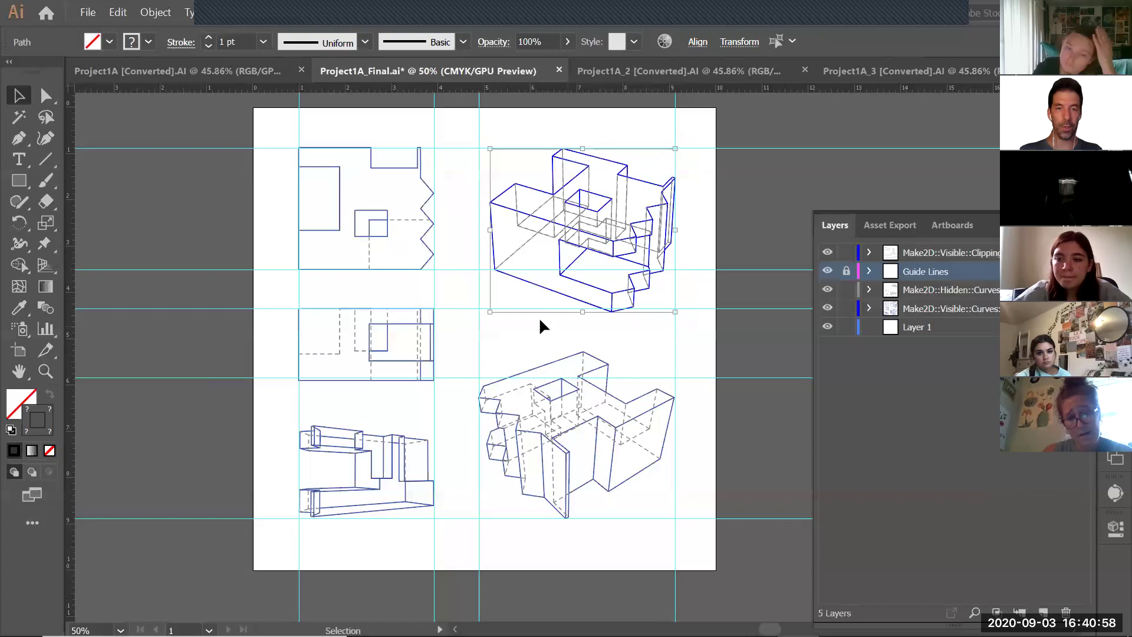
left_click_drag(490, 311, 479, 320)
left_click(761, 351)
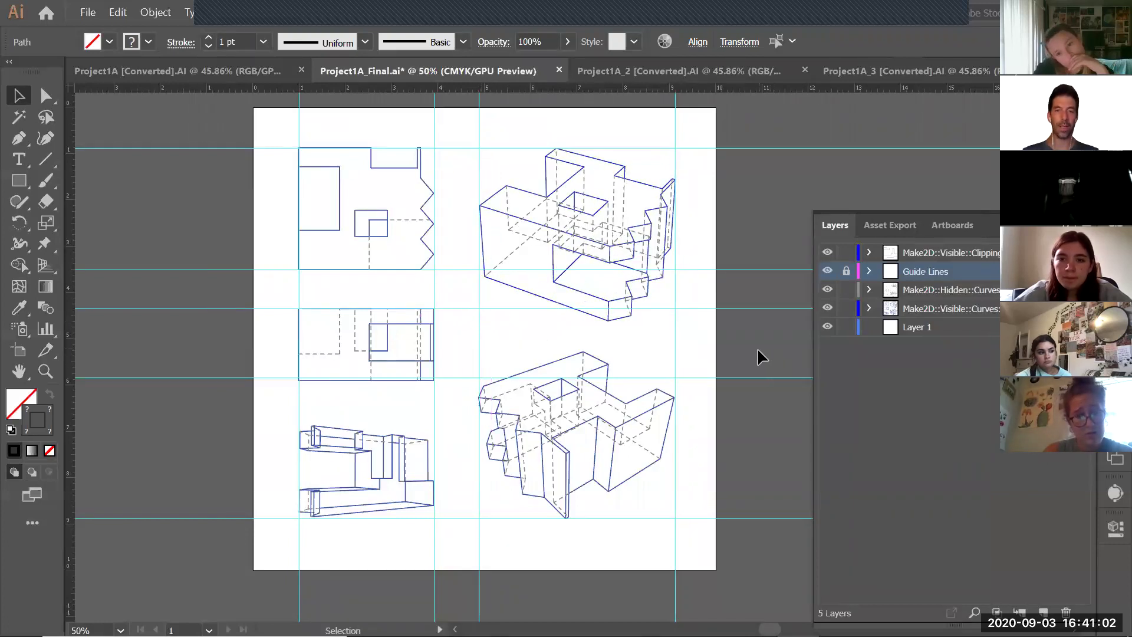
key("ctrl+s")
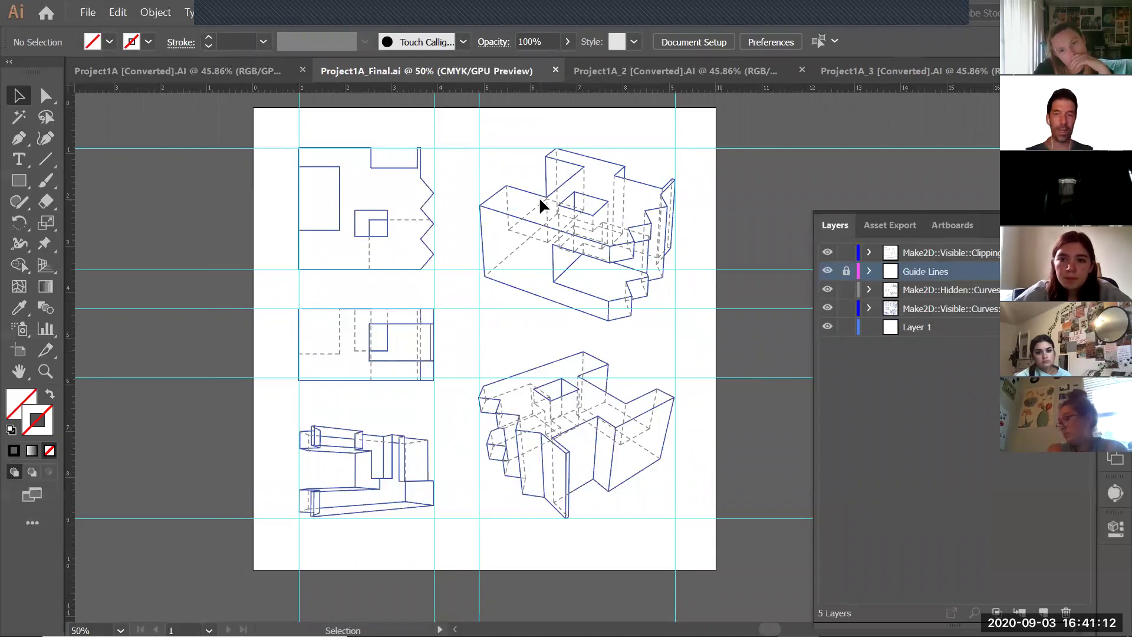
Nudge the horizontal guide below the elevation down to its lower edge, relock the Guide Lines layer, and save.
left_click(763, 288)
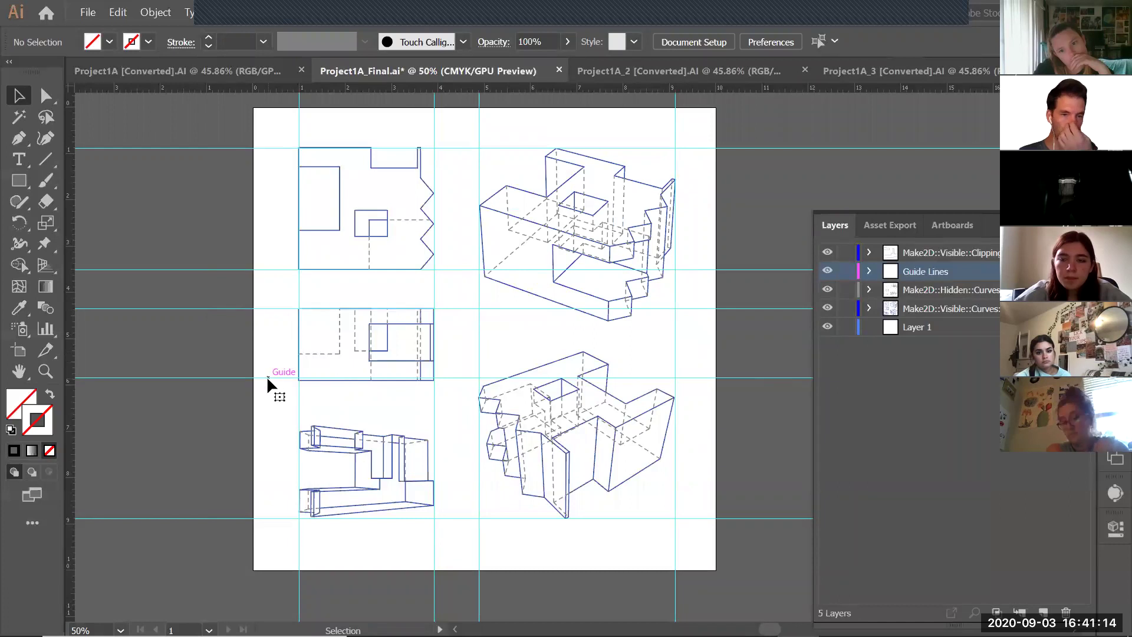
left_click(276, 377)
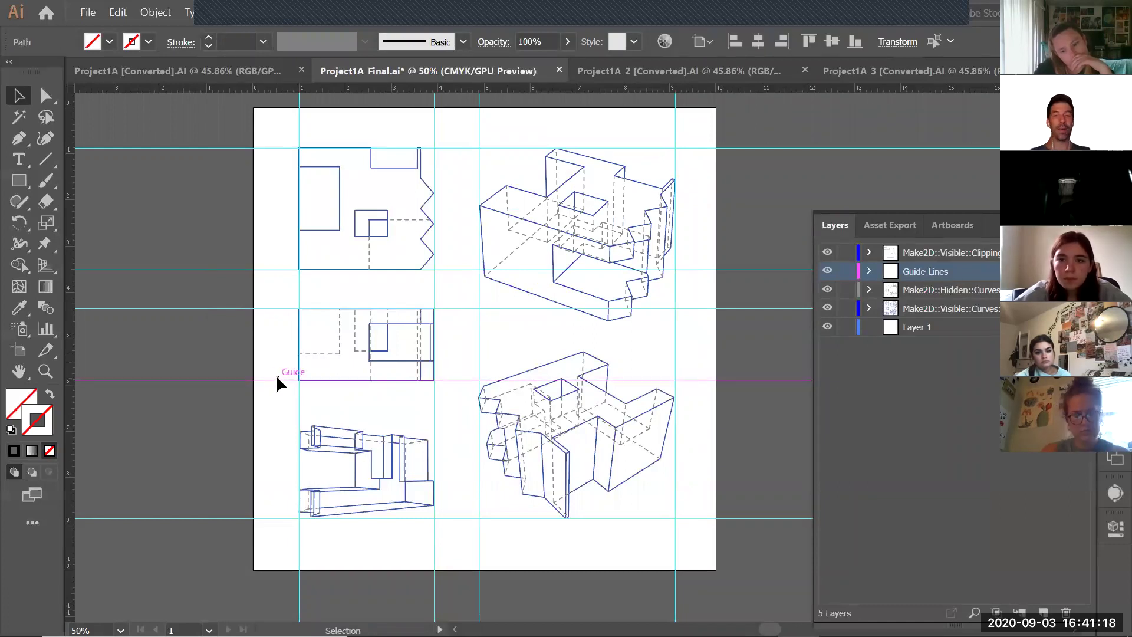
left_click(846, 271)
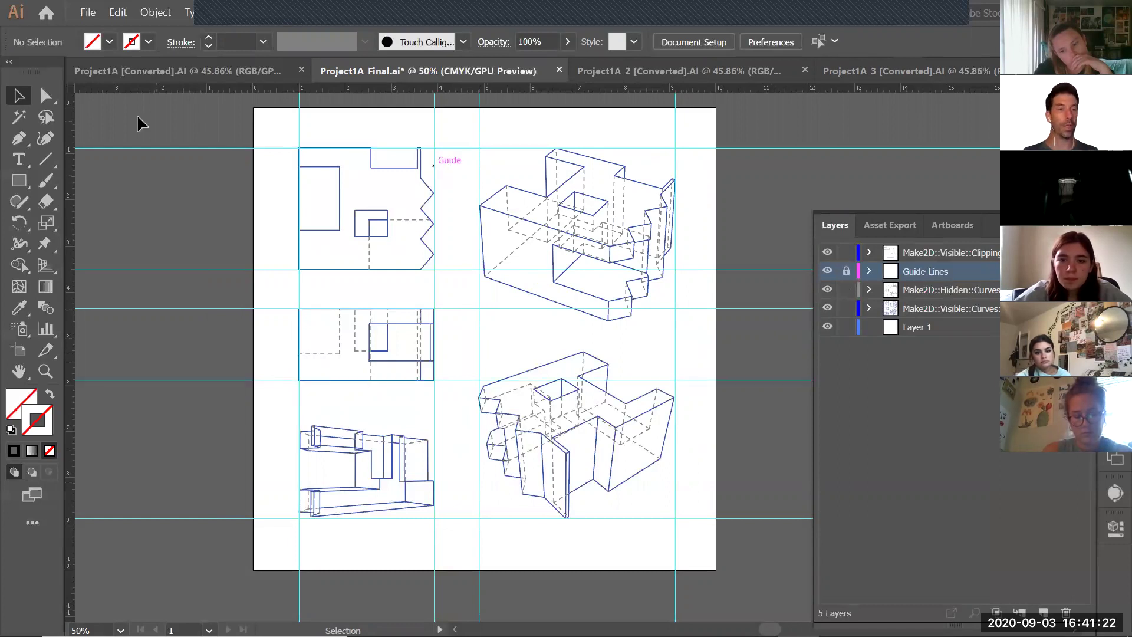
left_click(87, 12)
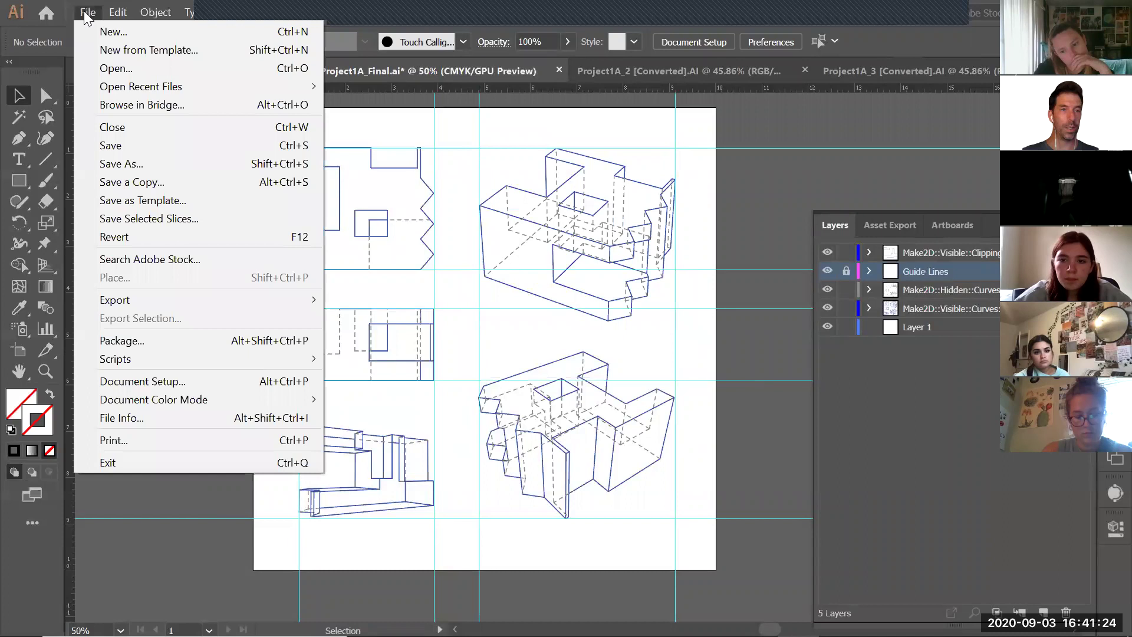
left_click(122, 145)
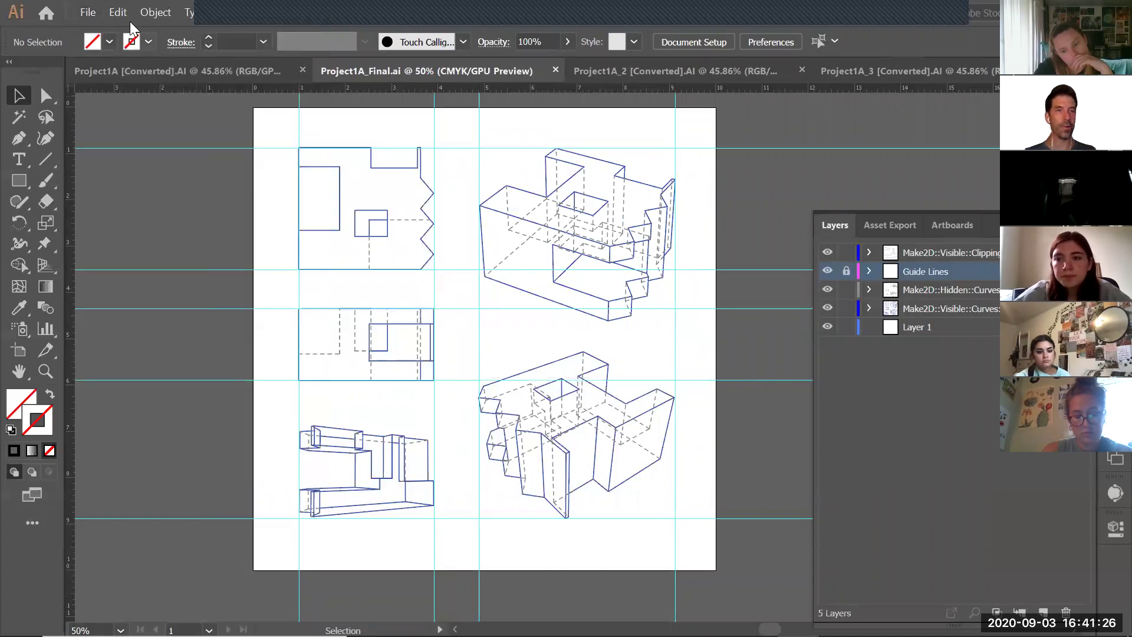
Save the document under the new name ProjectBaseGuideLines on the Desktop with the default Illustrator options.
left_click(86, 13)
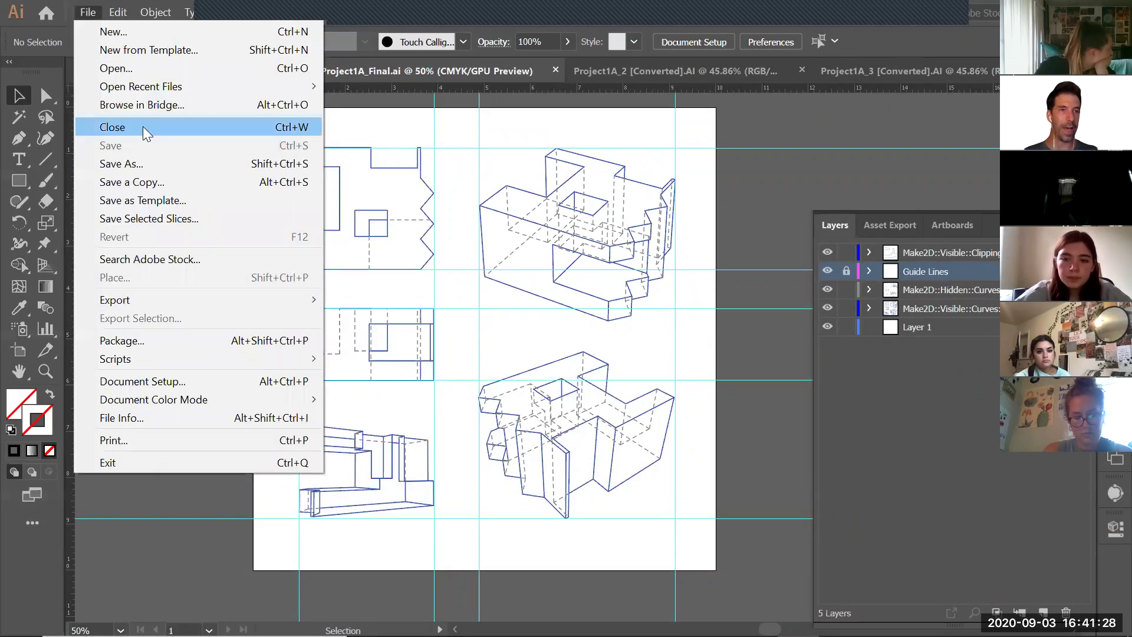
left_click(138, 164)
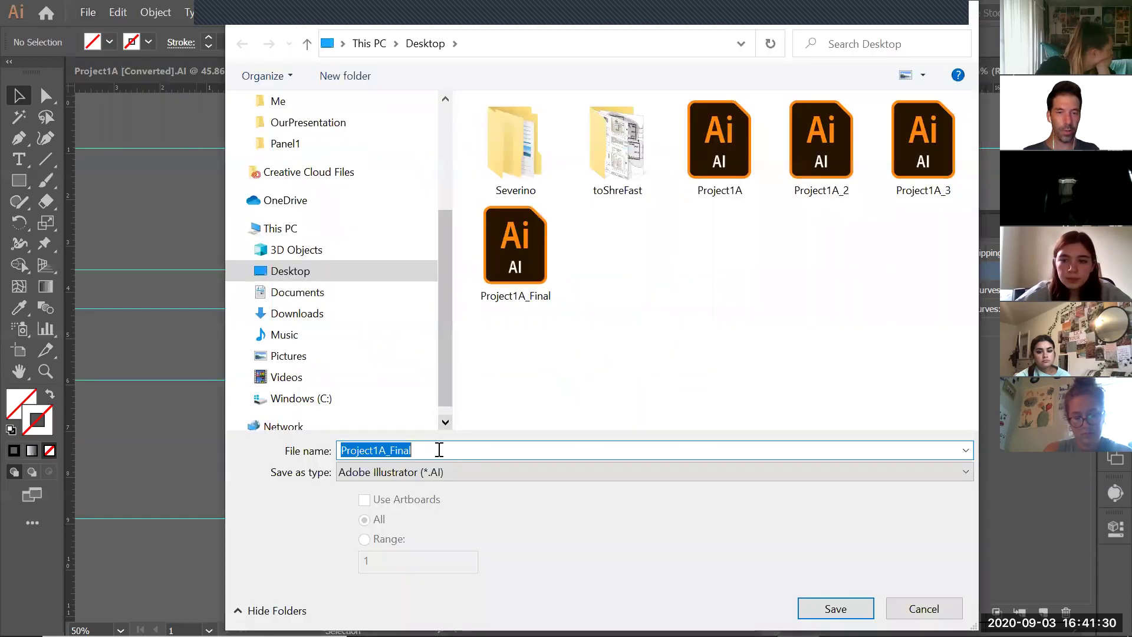
left_click(442, 449)
left_click_drag(461, 447, 377, 449)
type("Base")
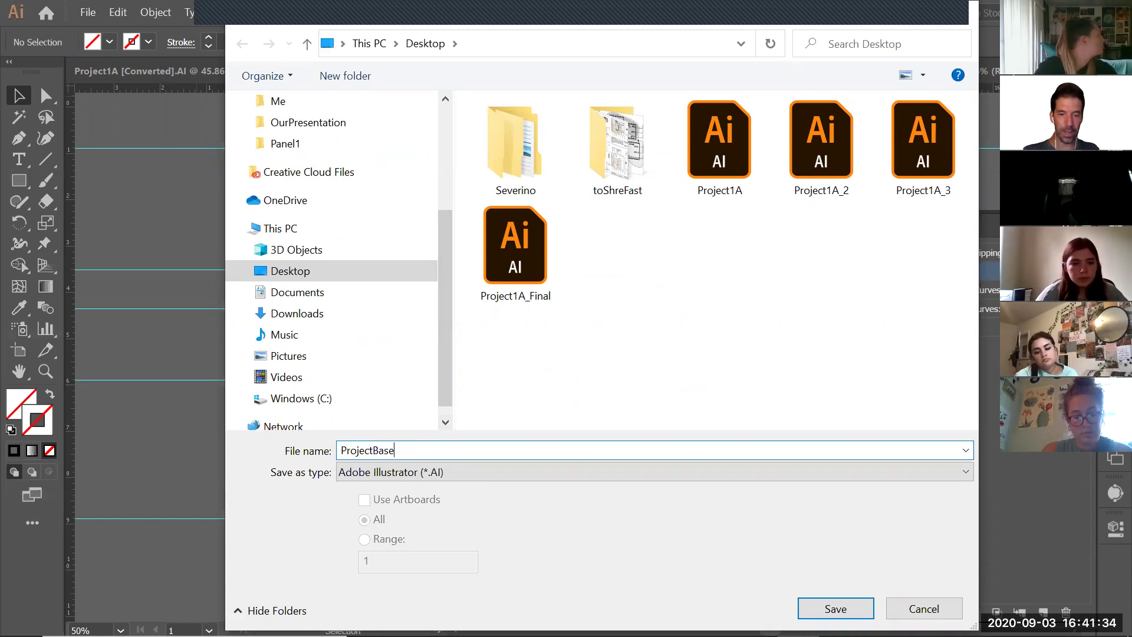
type("Guidelines")
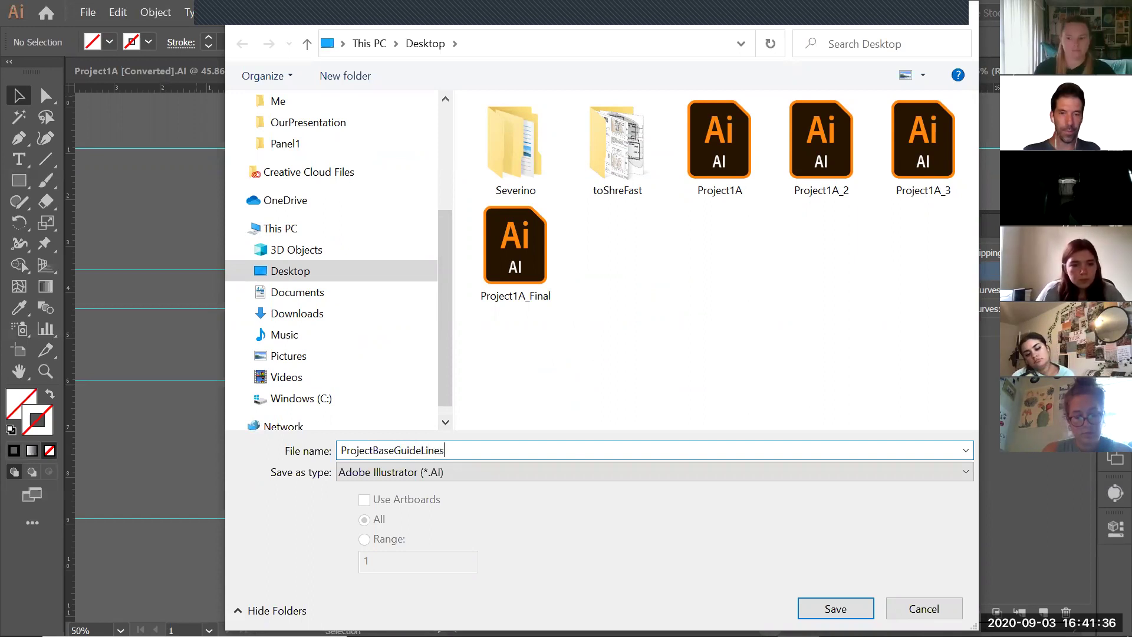
key("Return")
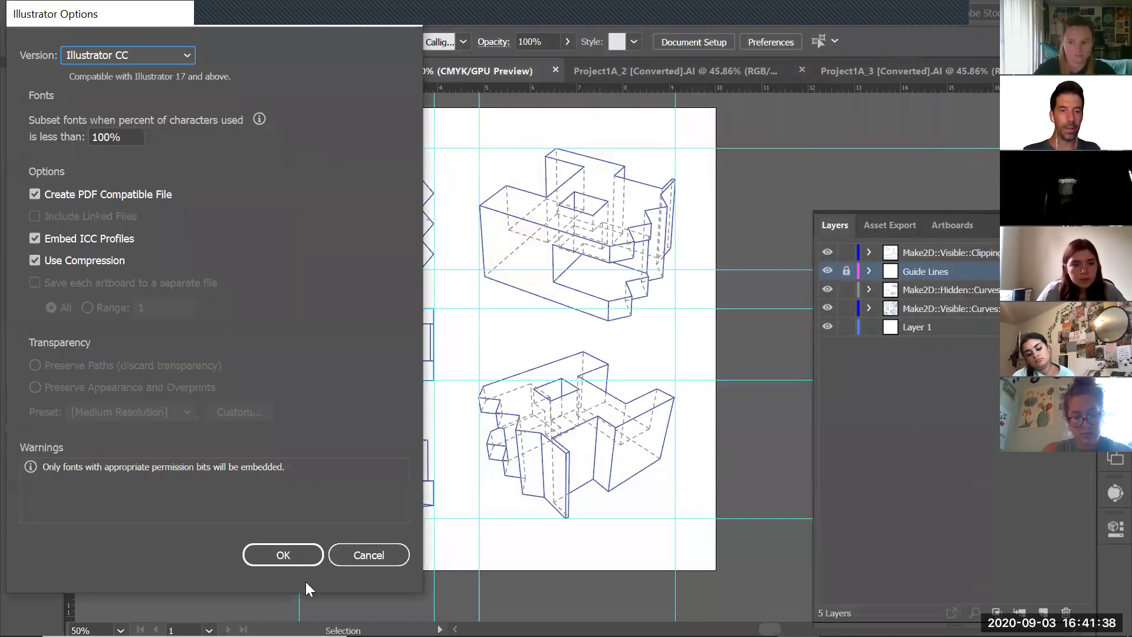
left_click(301, 554)
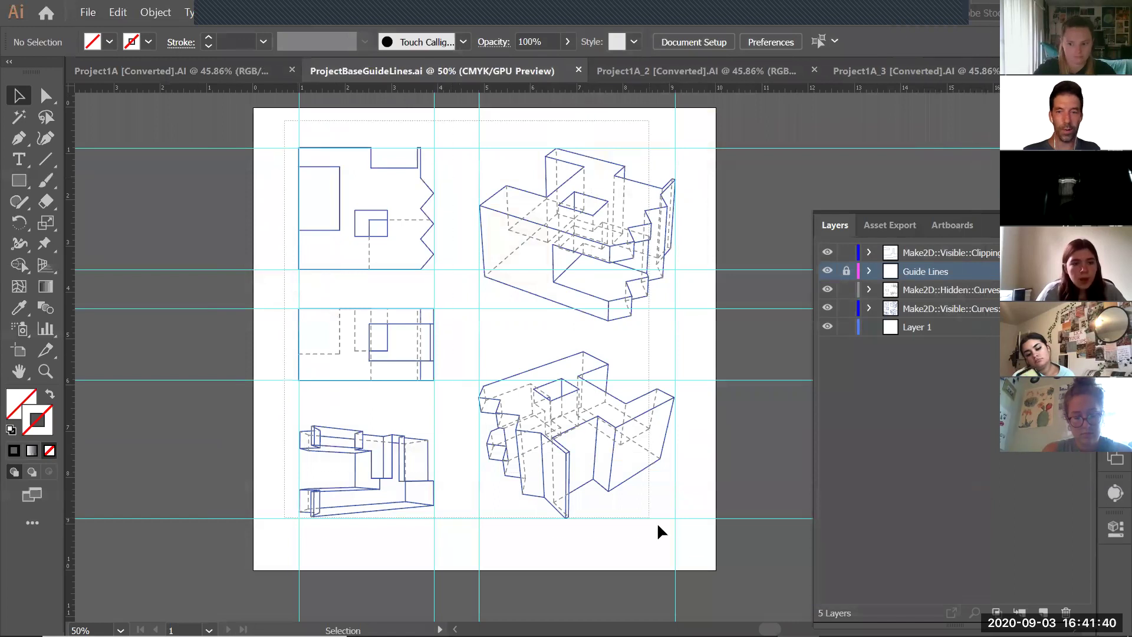
Delete all the drawings from ProjectBaseGuideLines, keeping only the locked guides, and save the file.
key("ctrl+a")
key("Delete")
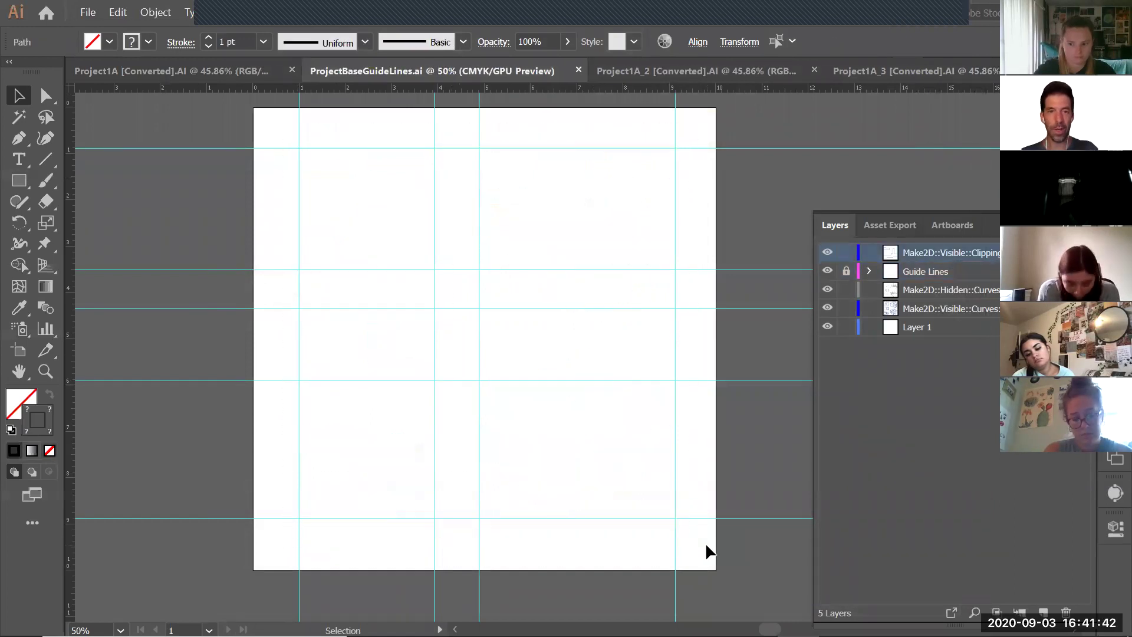
key("ctrl")
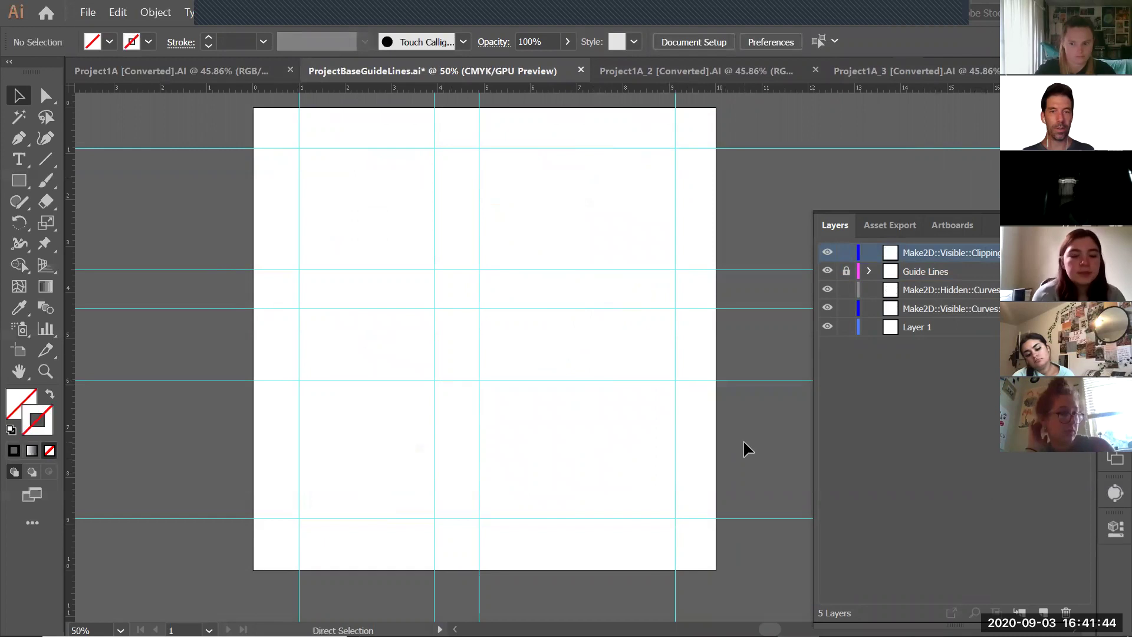
key("ctrl+s")
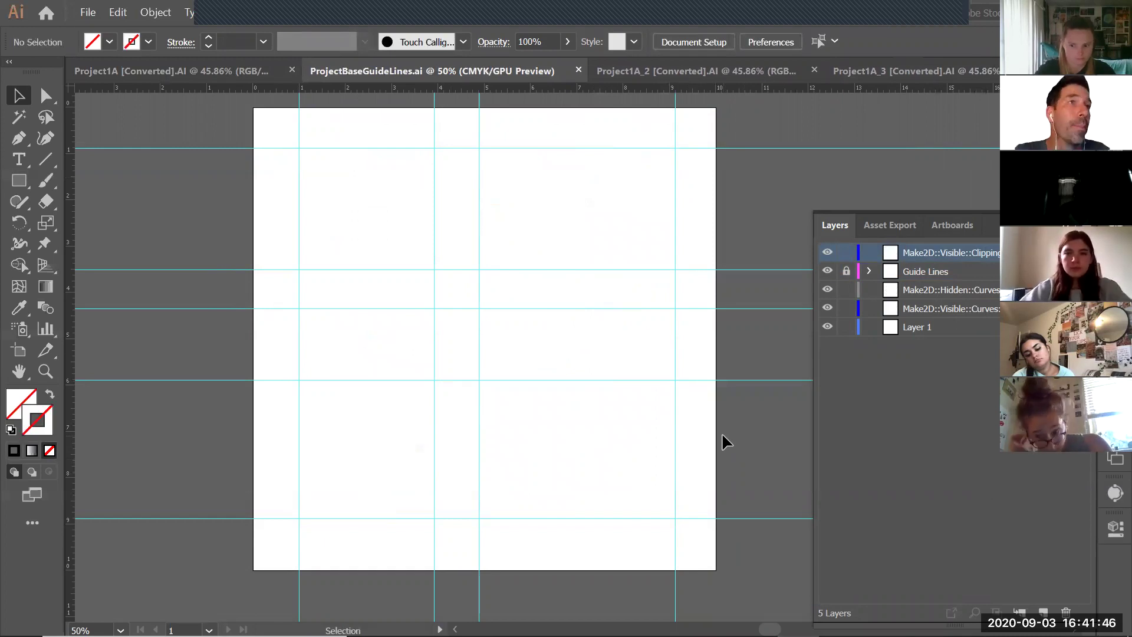
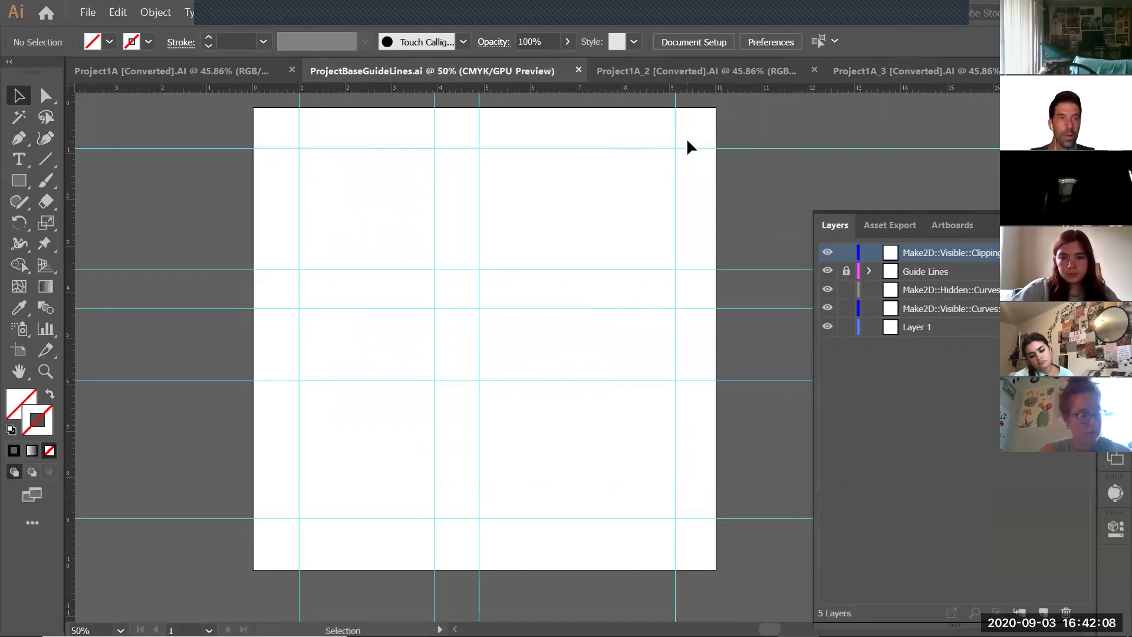
key("a")
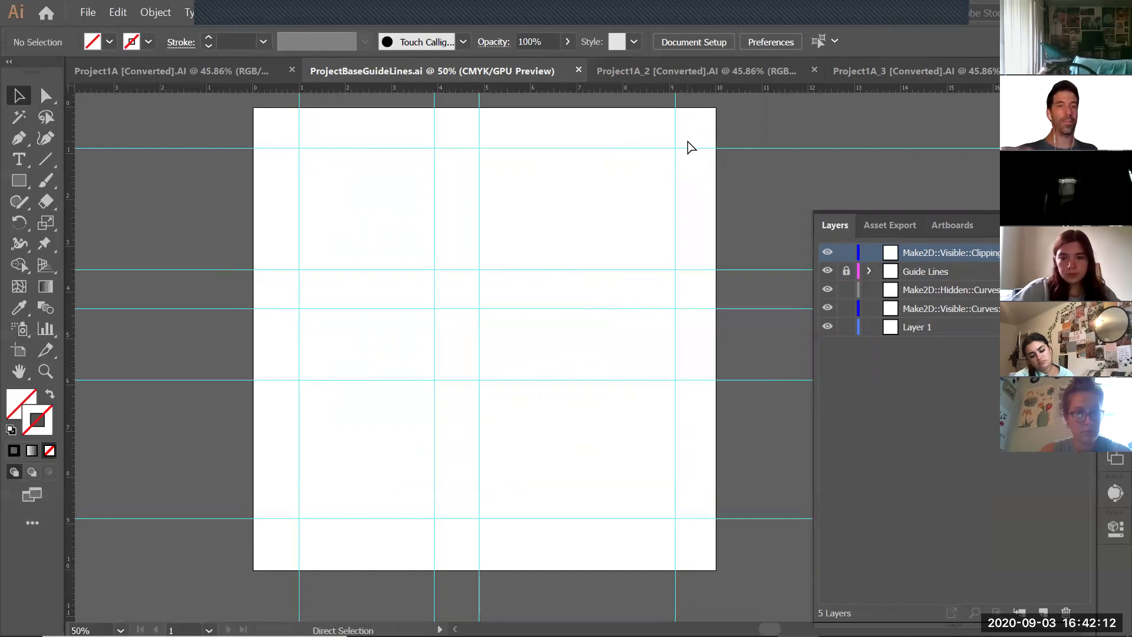
key("v")
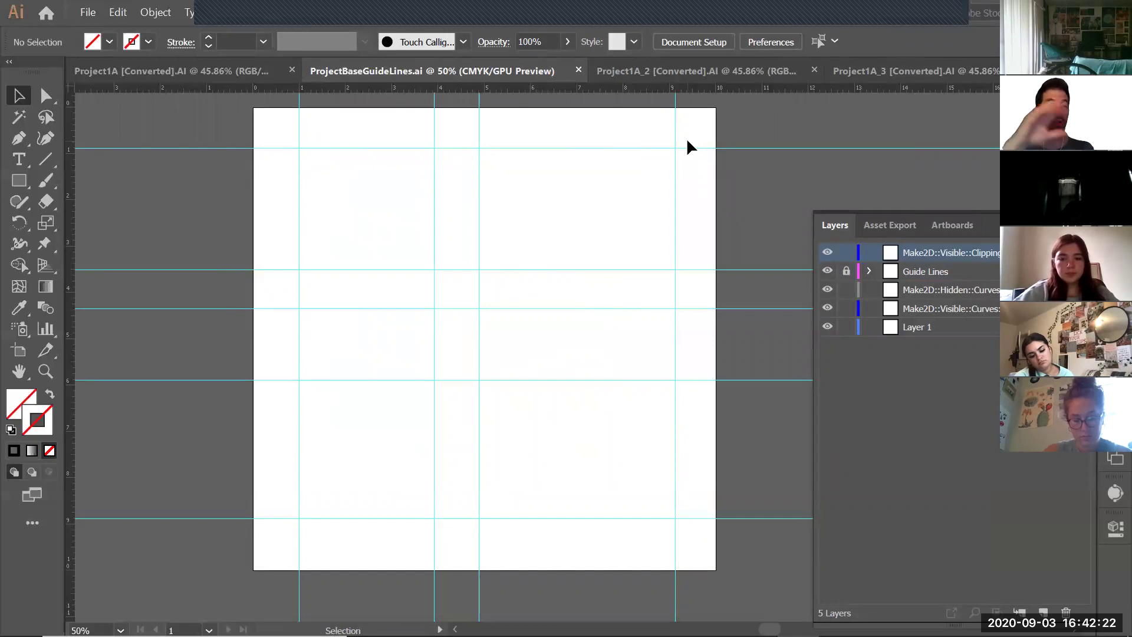
Reopen the Project1A_Final file from the Desktop.
key("ctrl")
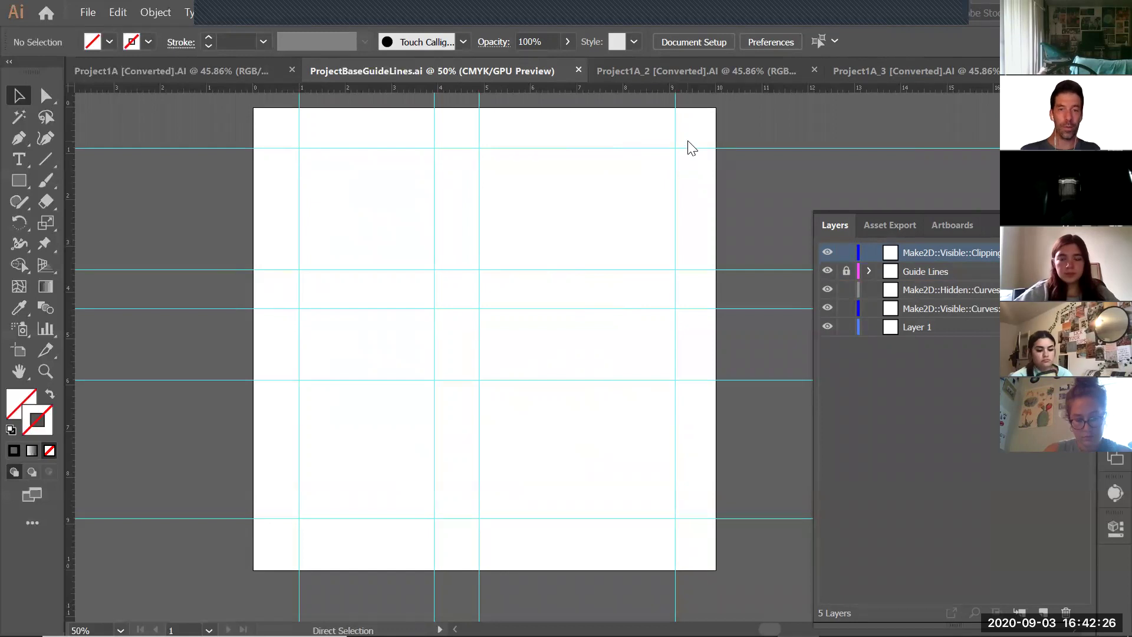
key("ctrl+o")
double_click(638, 303)
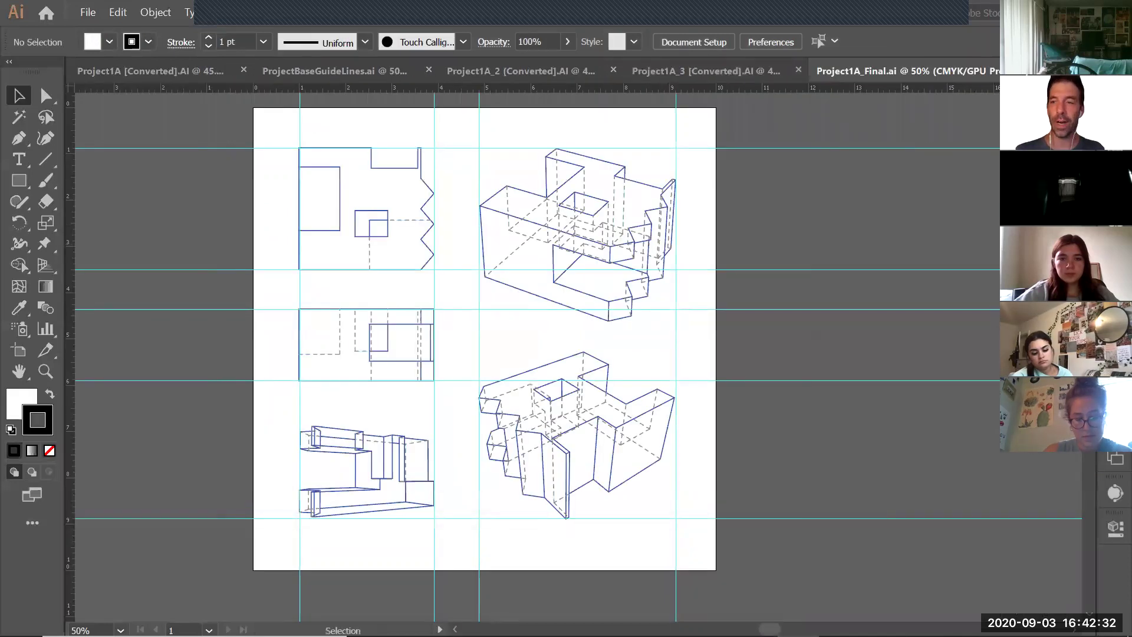
Set the stroke colour of all linework on the Make2D Visible Clipping layer to black (000000).
left_click(1114, 251)
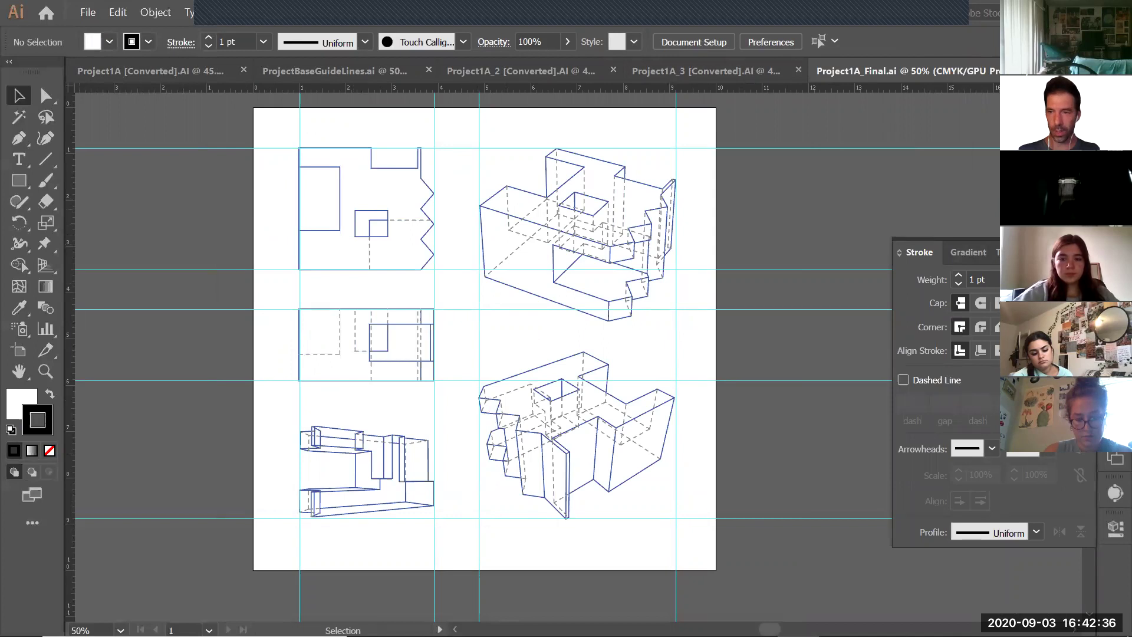
key("F7")
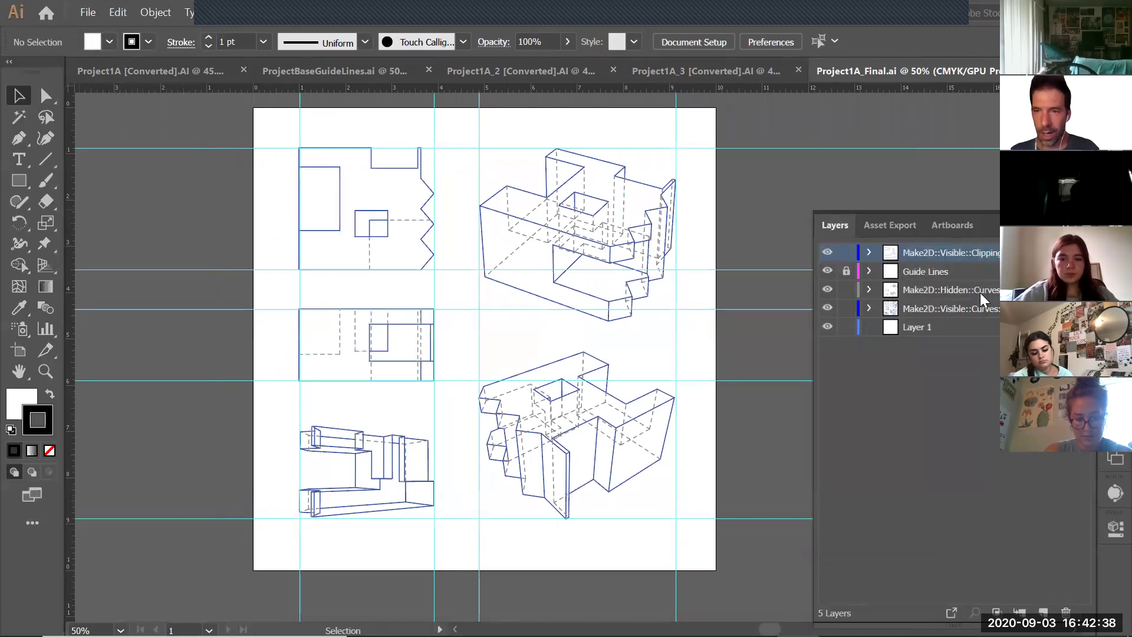
mouse_move(1055, 633)
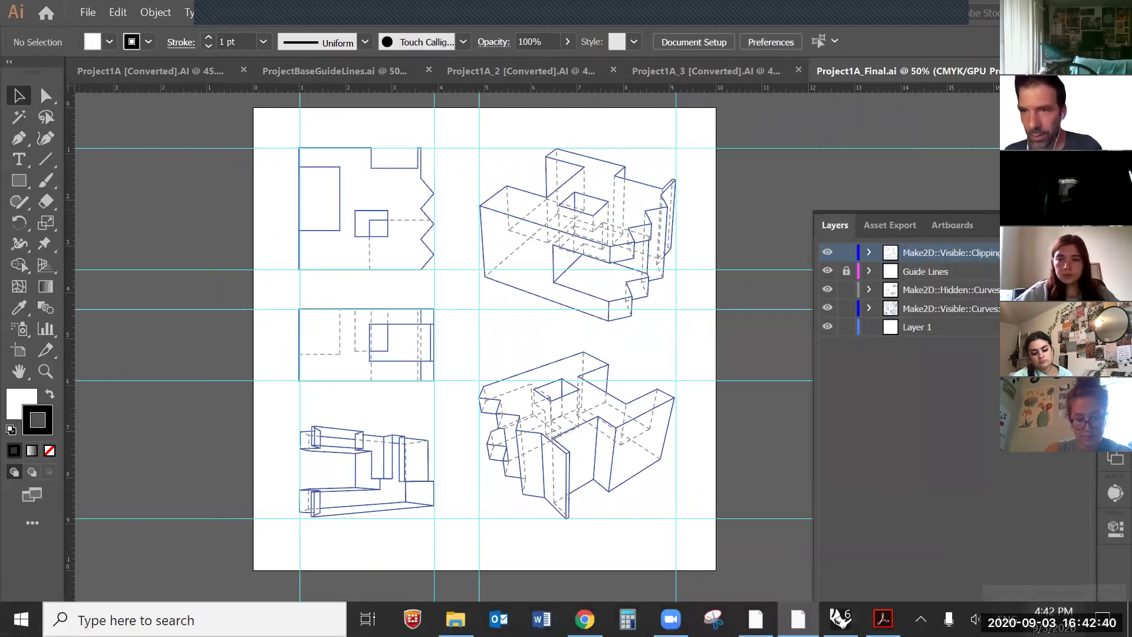
left_click(1067, 252)
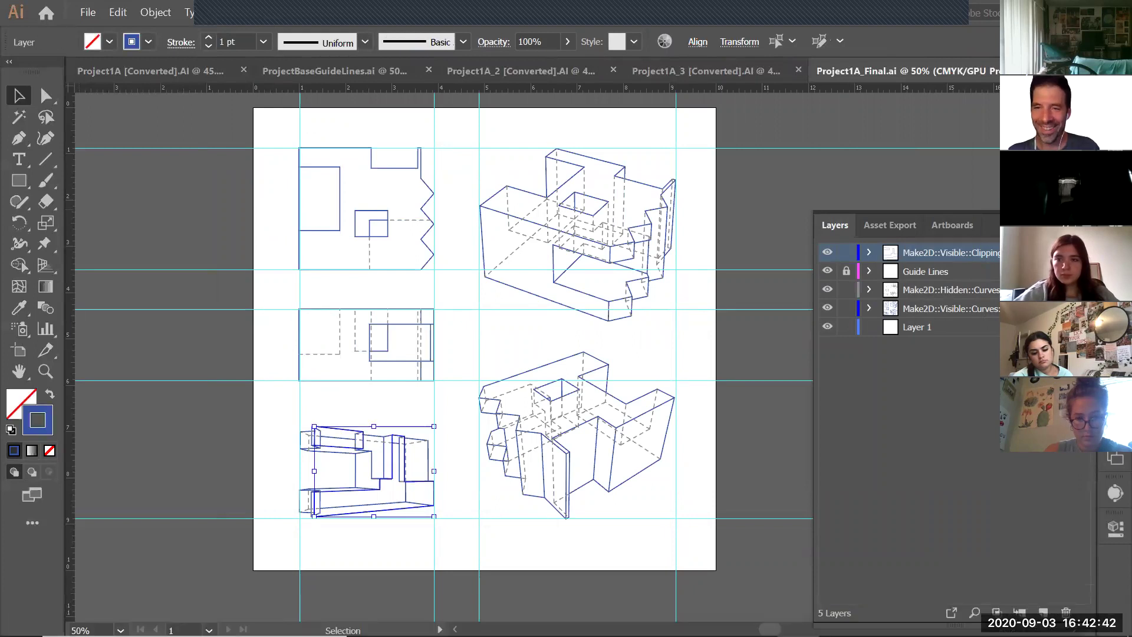
left_click(1115, 255)
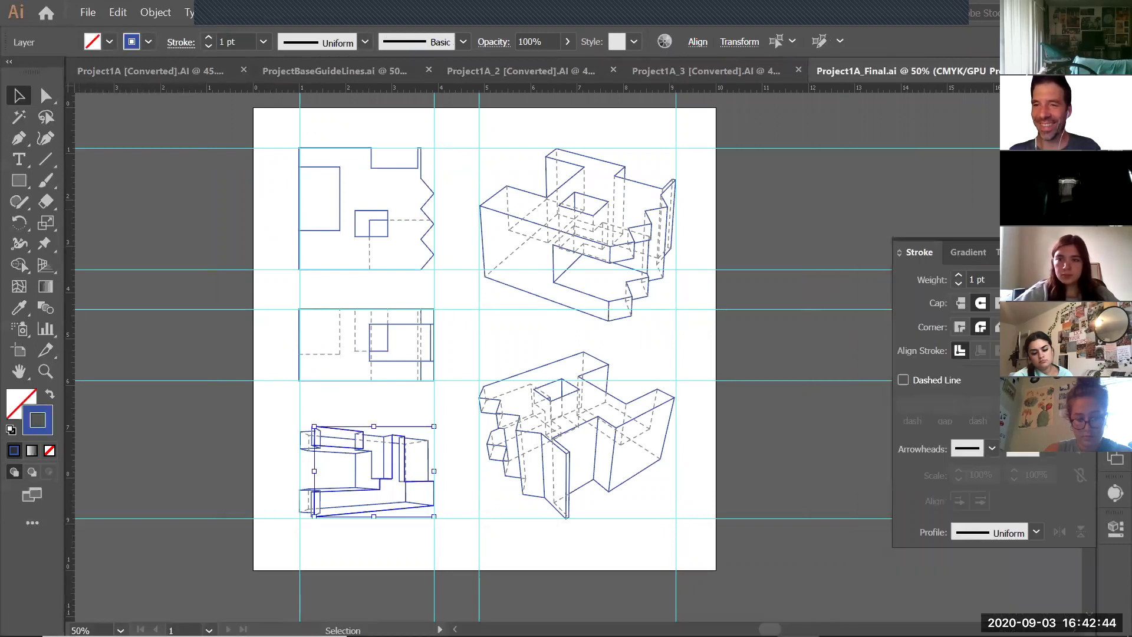
double_click(37, 420)
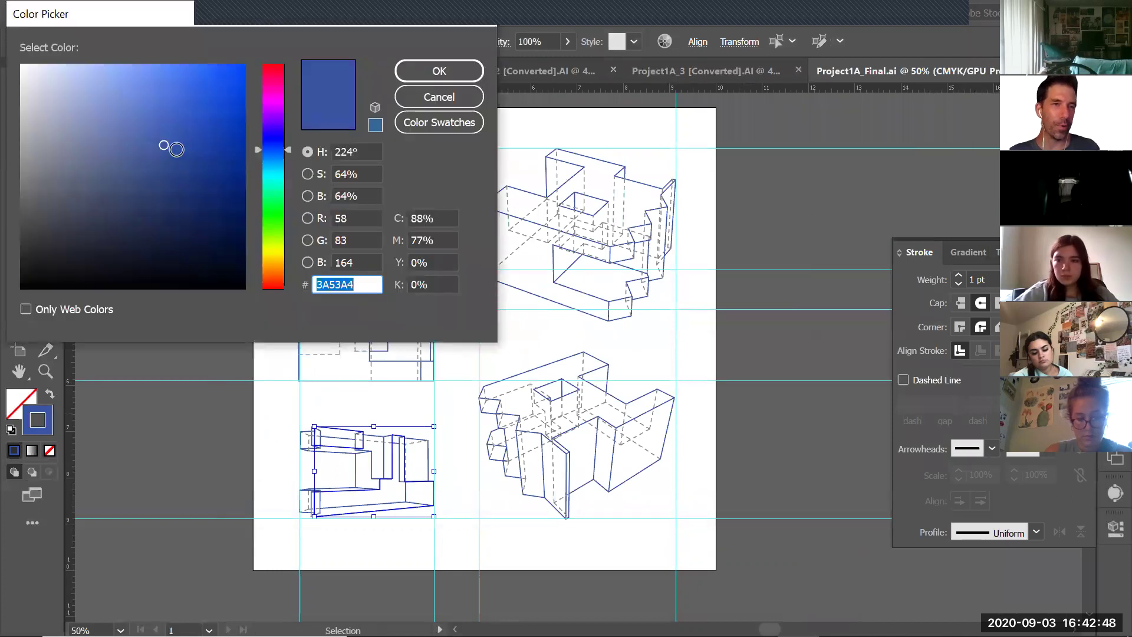
left_click_drag(177, 149, 18, 292)
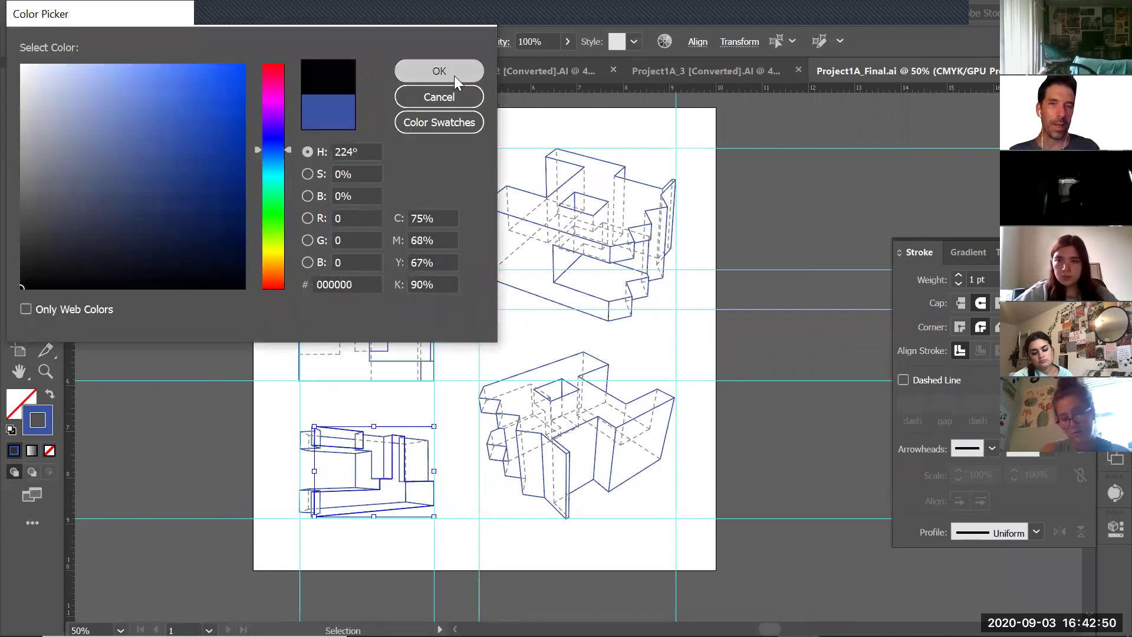
left_click(454, 72)
left_click(836, 218)
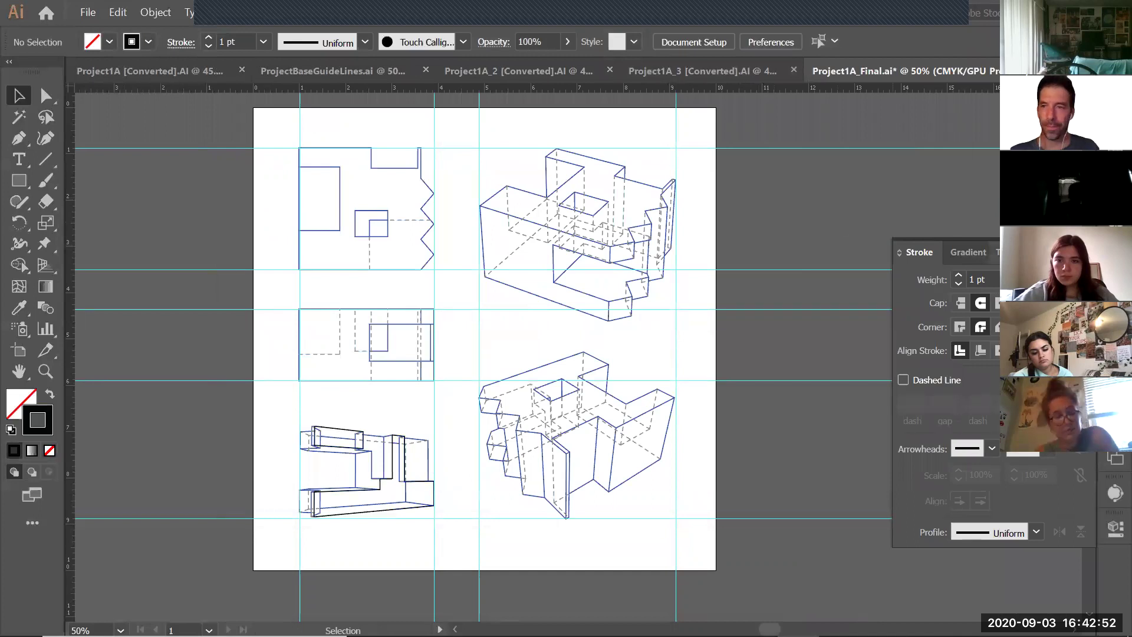
Reorder the layers so Visible Curves sits above Hidden Curves and Guide Lines sits directly below them.
left_click(1115, 224)
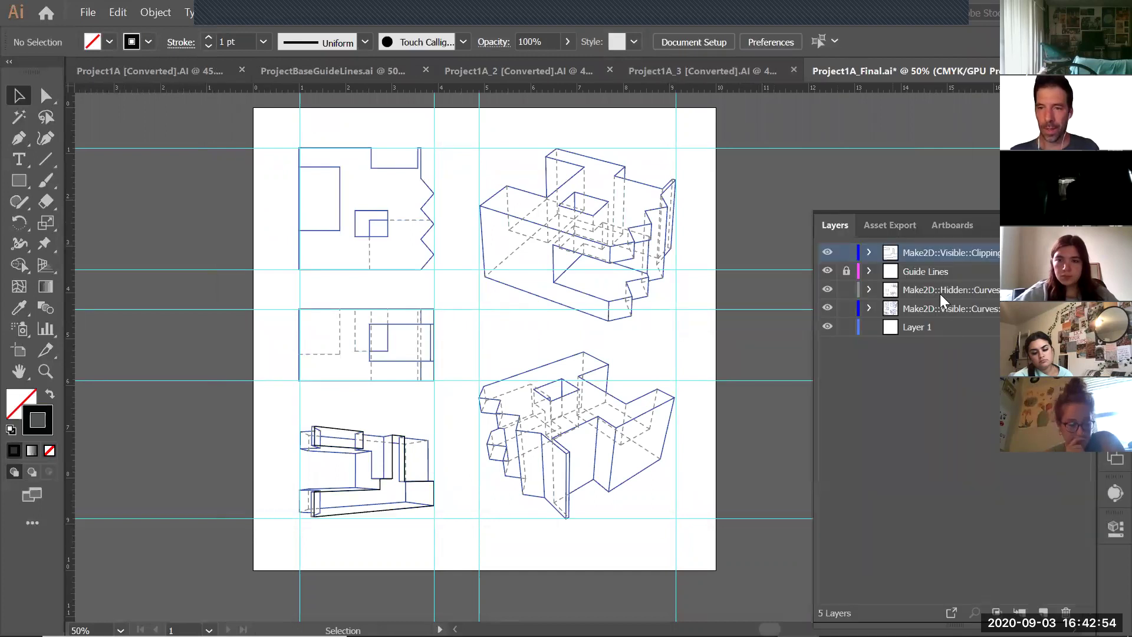
left_click_drag(940, 296, 941, 311)
left_click_drag(934, 270, 938, 315)
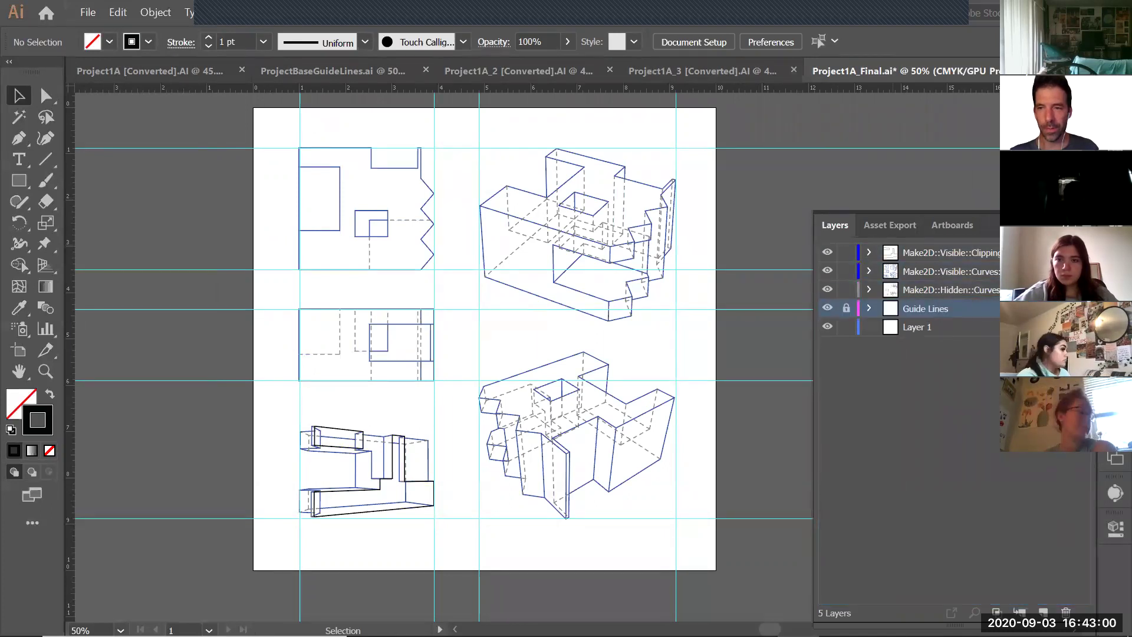
Select everything on the Make2D Visible Curves layer and set its stroke colour to black (000000).
key("ctrl+a")
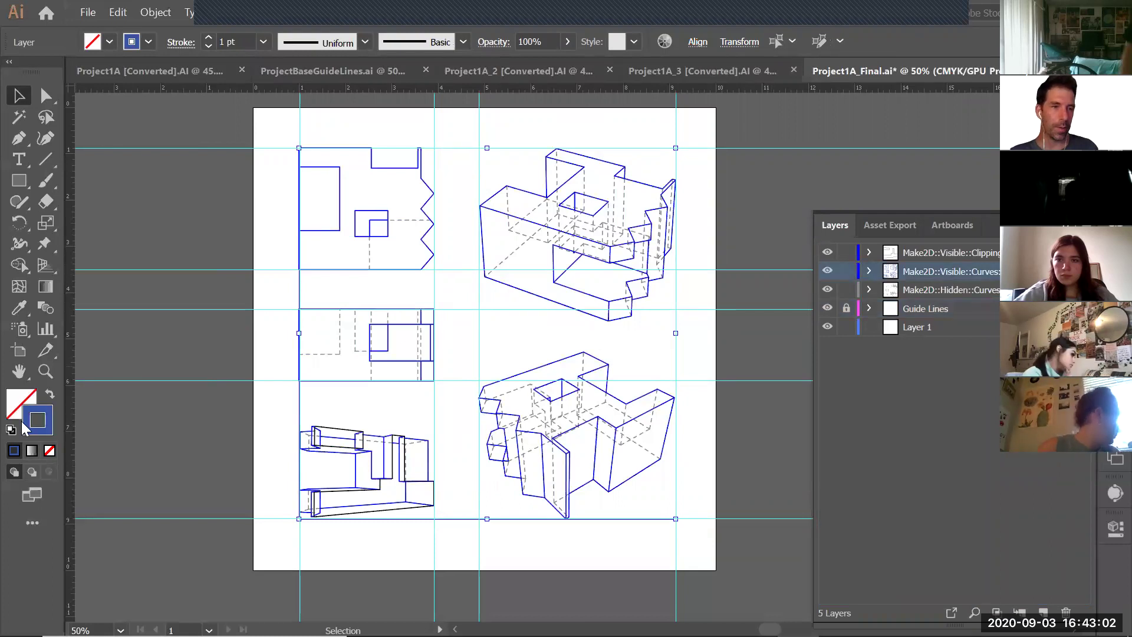
double_click(25, 423)
left_click_drag(27, 283, 14, 302)
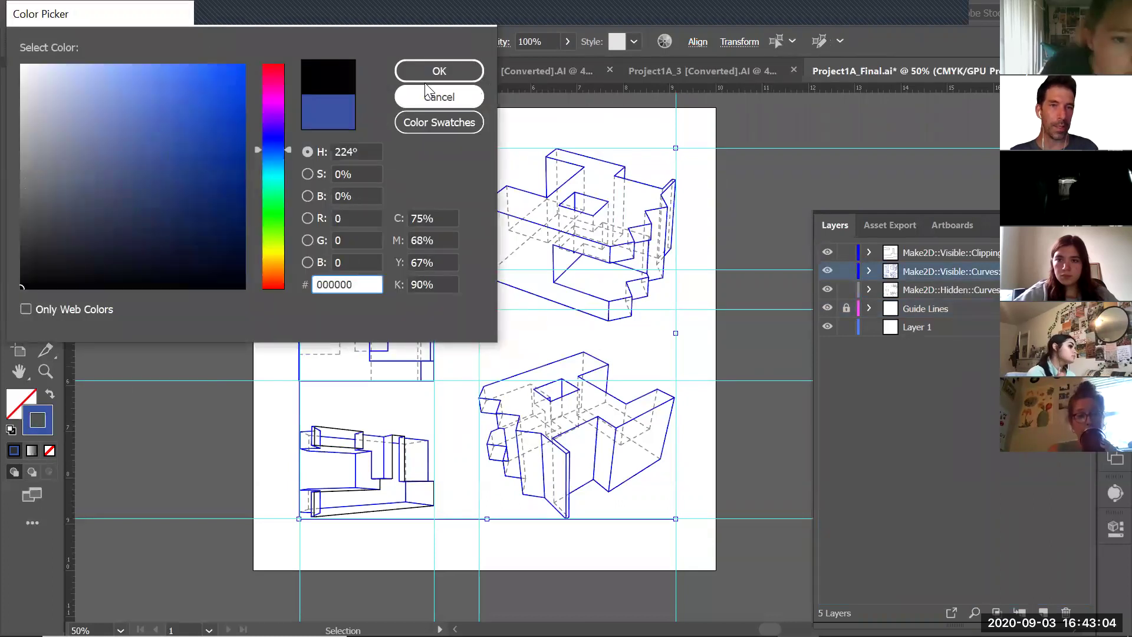
left_click(437, 71)
left_click(227, 147)
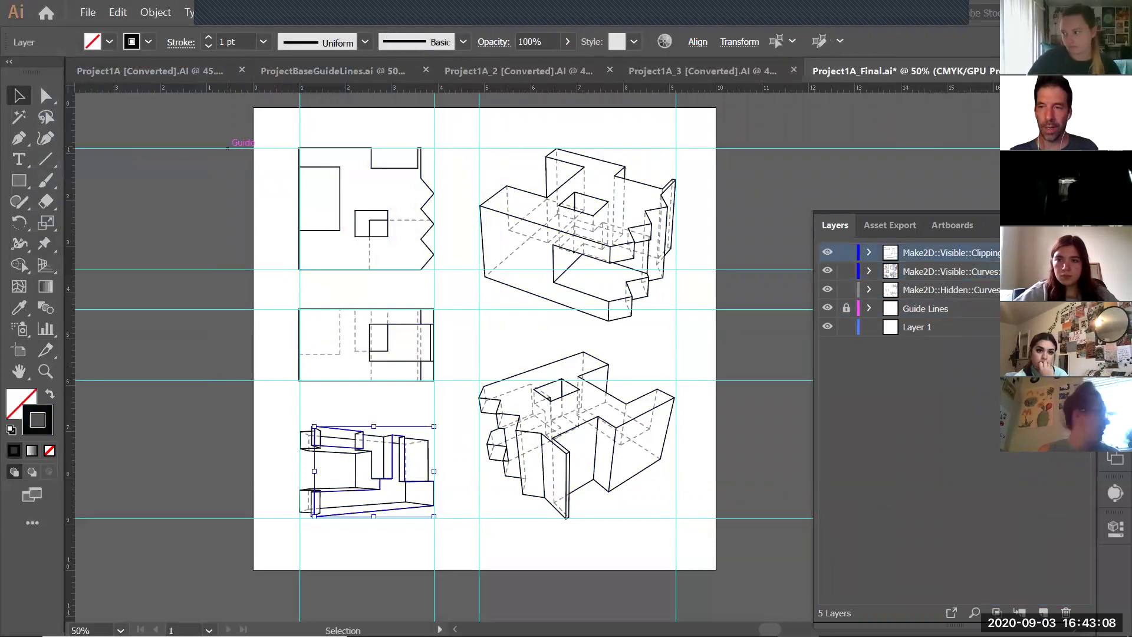
Set the stroke weight of the Make2D Visible Clipping linework to 2 pt and inspect the section cut up close.
left_click(1115, 254)
left_click(1015, 280)
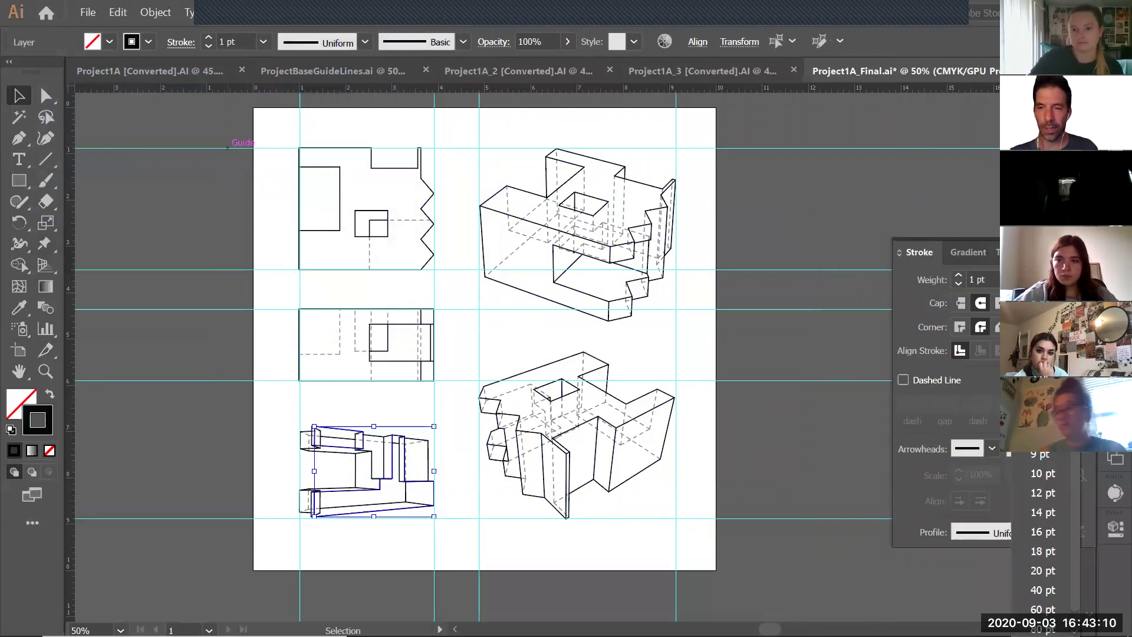
left_click(1042, 318)
left_click(773, 345)
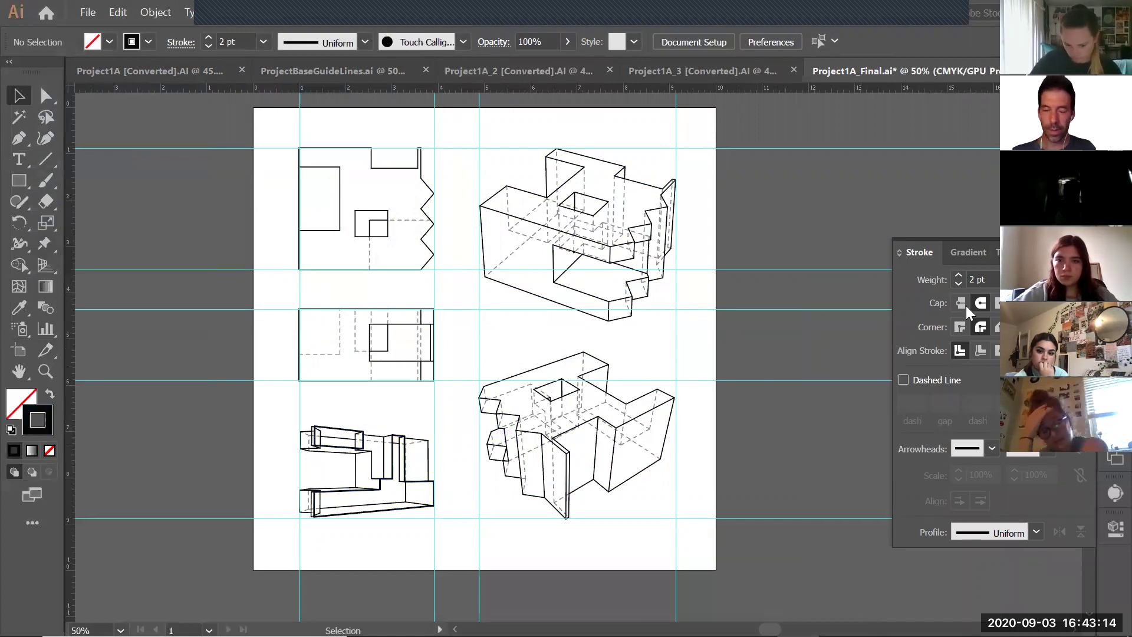
key("z")
left_click_drag(303, 404, 414, 529)
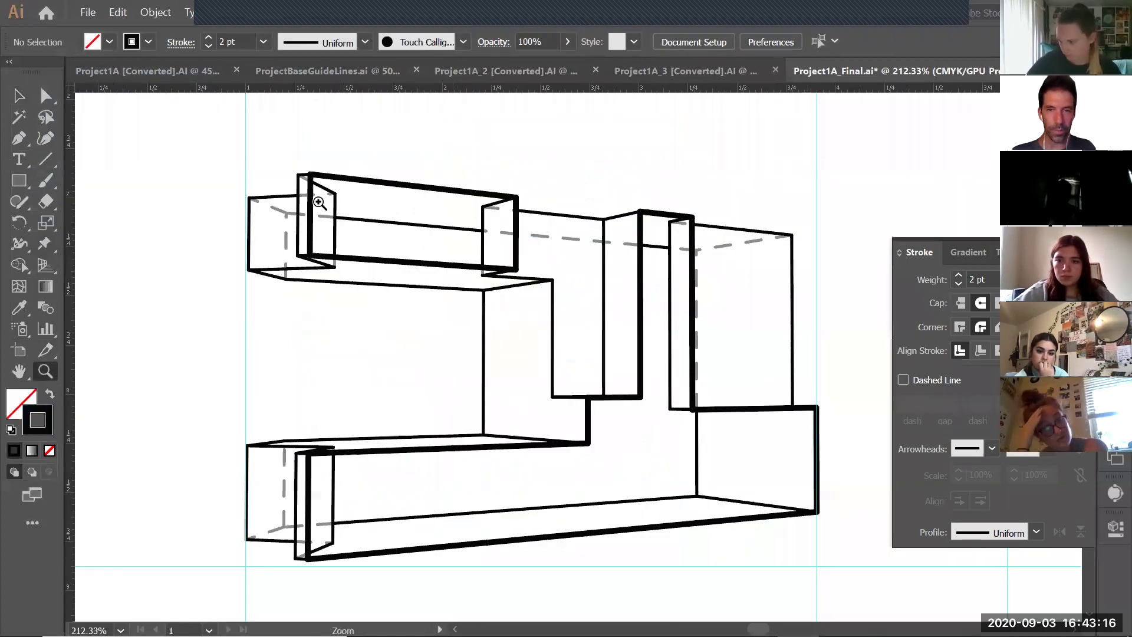
left_click(762, 318, "alt")
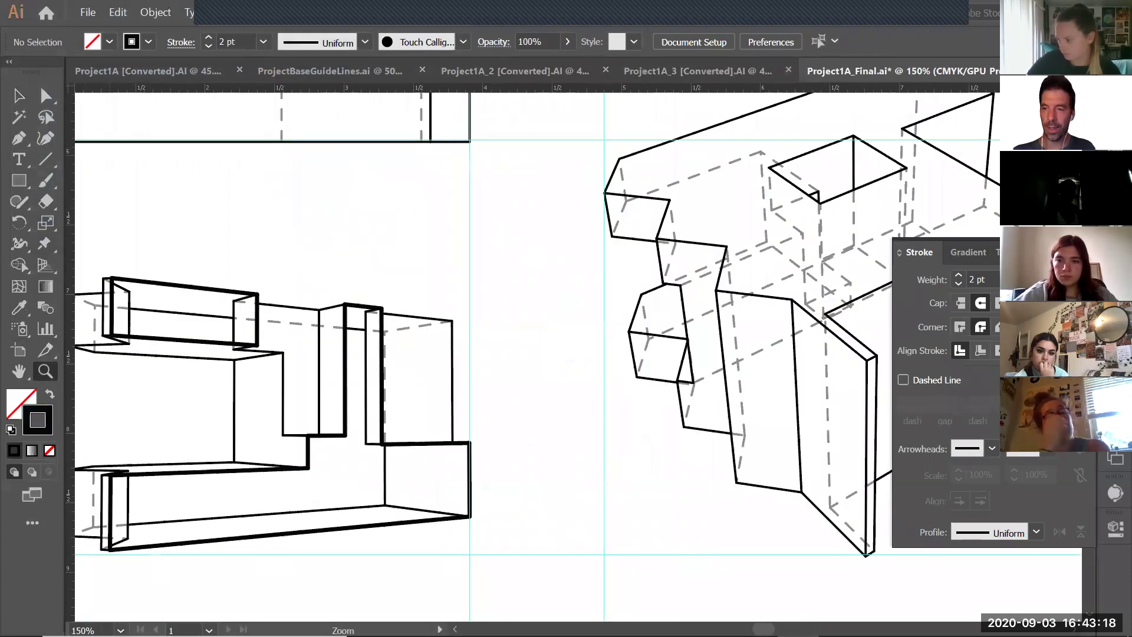
Give all linework on the Make2D Hidden Curves layer a 0.5 pt stroke in a lighter grey.
key("F7")
left_click(943, 289)
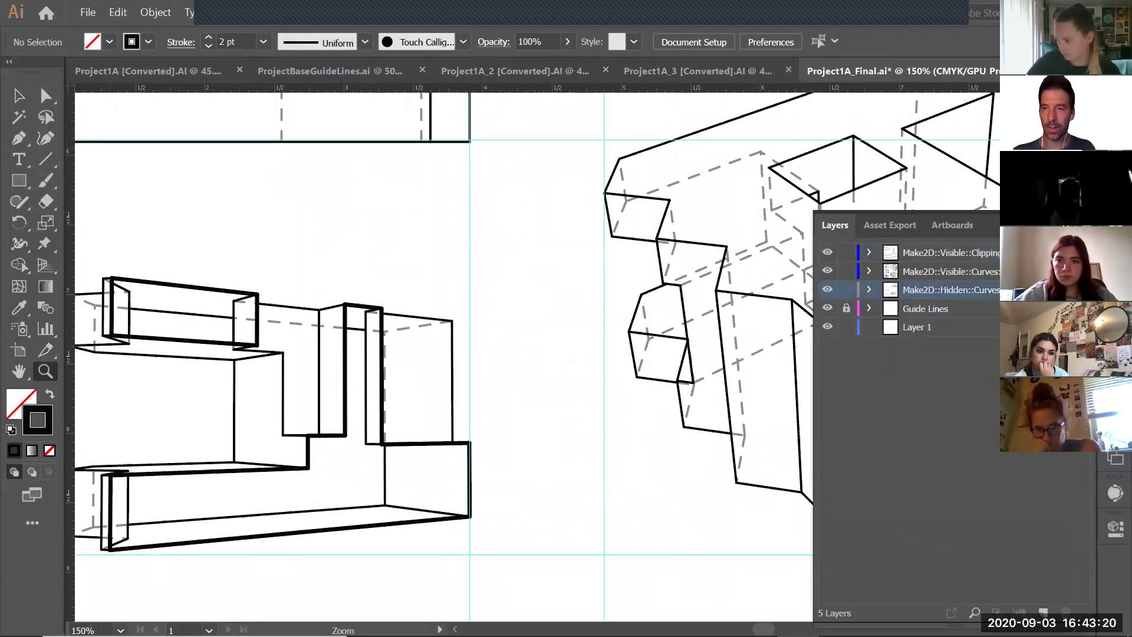
left_click(1085, 289)
key("ctrl+F10")
left_click(1006, 280)
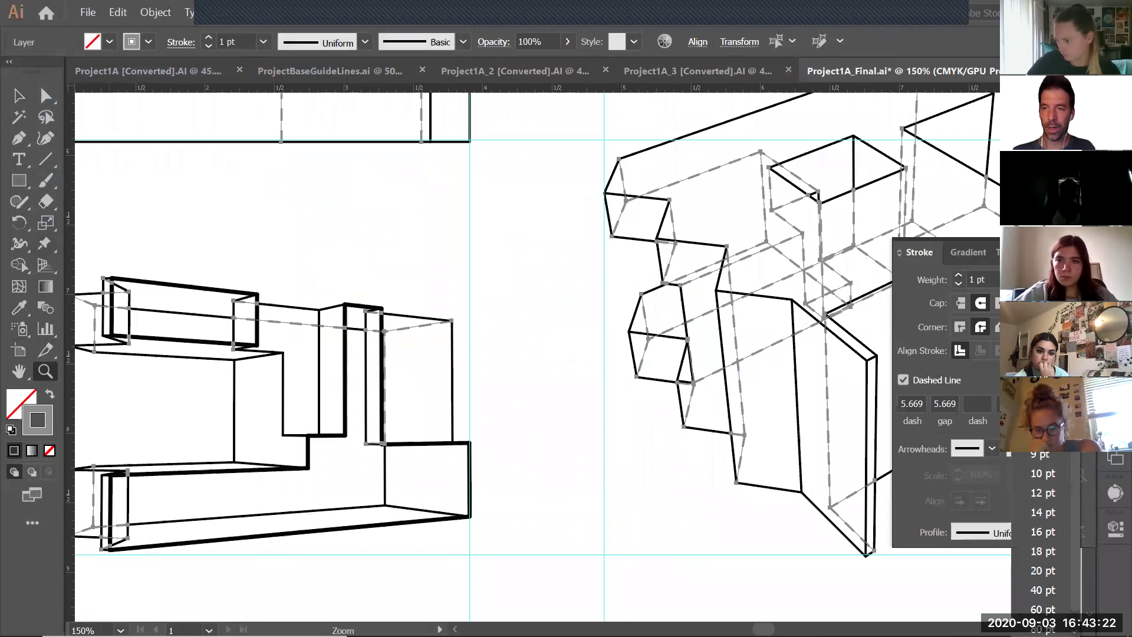
left_click(1056, 260)
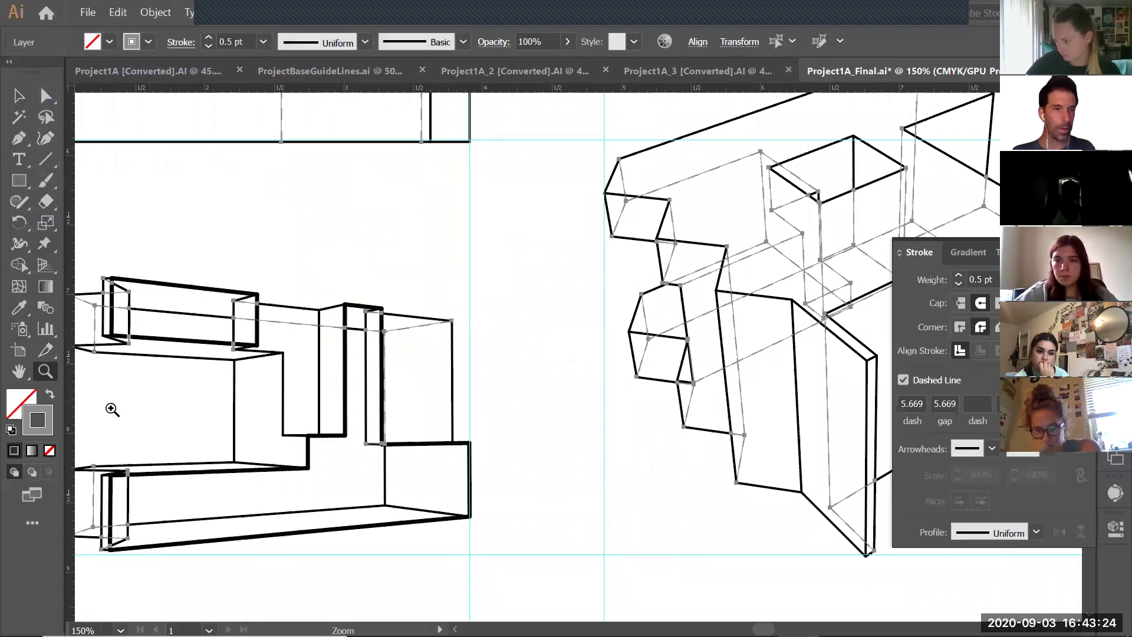
double_click(37, 420)
mouse_move(175, 192)
left_mouse_down()
mouse_move(33, 125)
mouse_move(22, 136)
left_mouse_up()
left_click(436, 71)
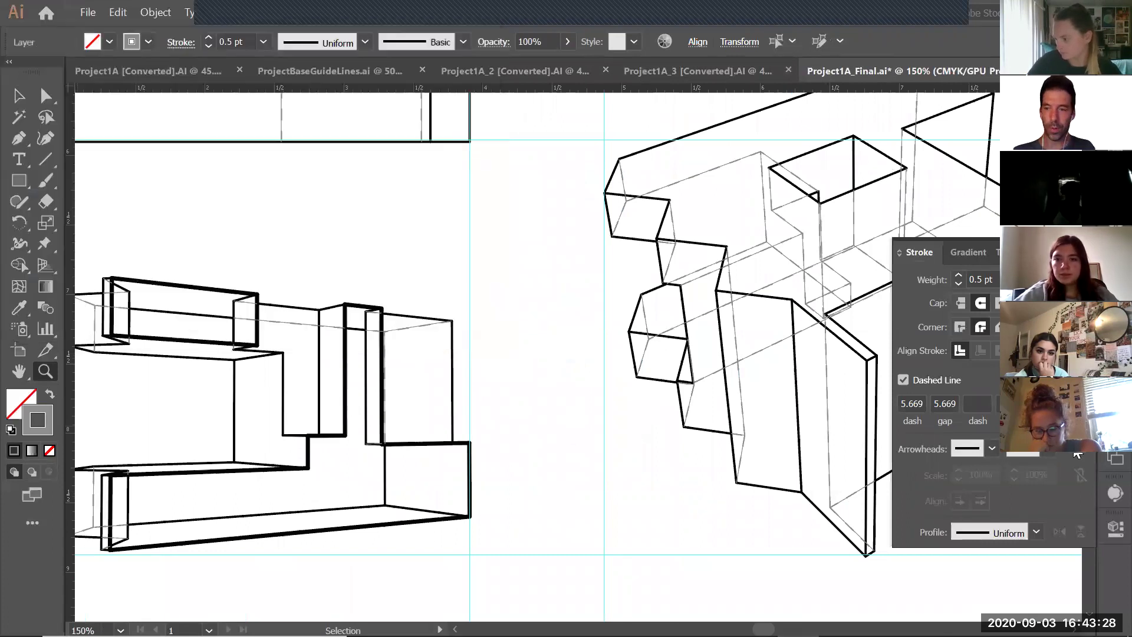
Set the hidden lines' dash and gap to 3 pt each, deselect them, and check the result on the sheet and the section perspective.
left_click(906, 403)
double_click(906, 403)
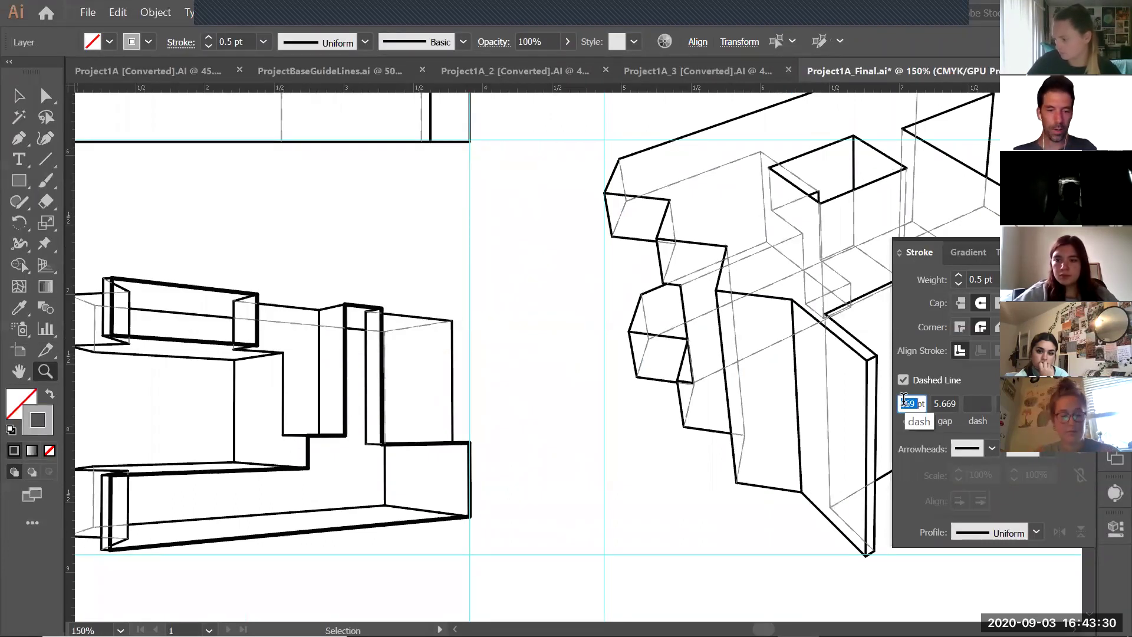
type("3pt")
double_click(946, 403)
type("3pt")
key("Return")
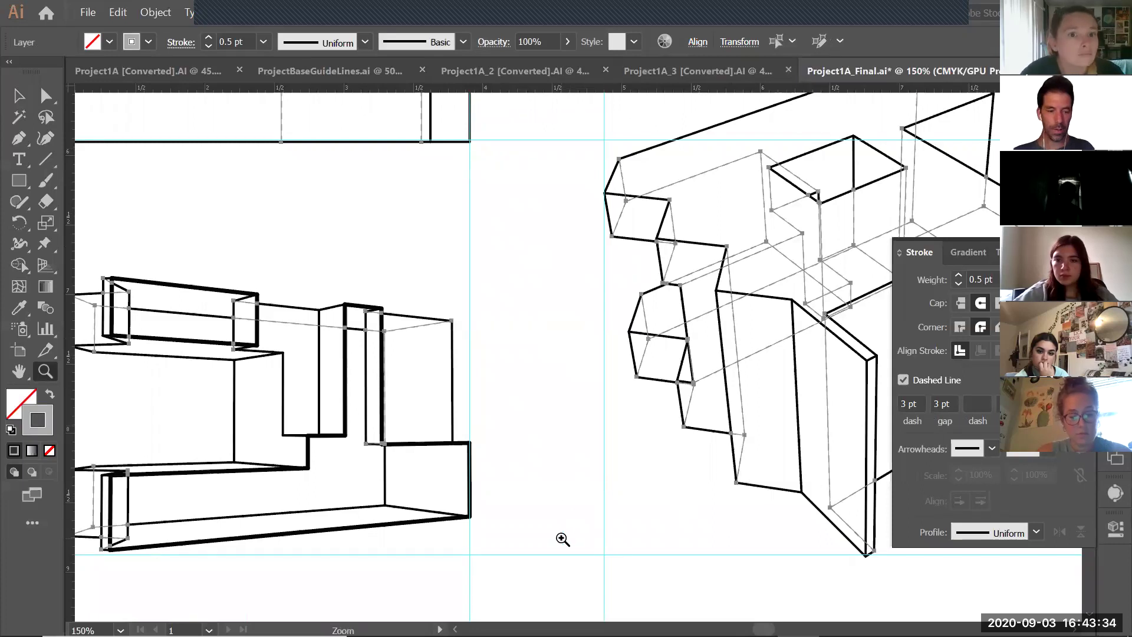
left_click(561, 539, "ctrl")
left_click(691, 331, "alt")
left_click(648, 331, "alt")
left_click(648, 332, "alt")
left_click_drag(469, 322, 484, 378)
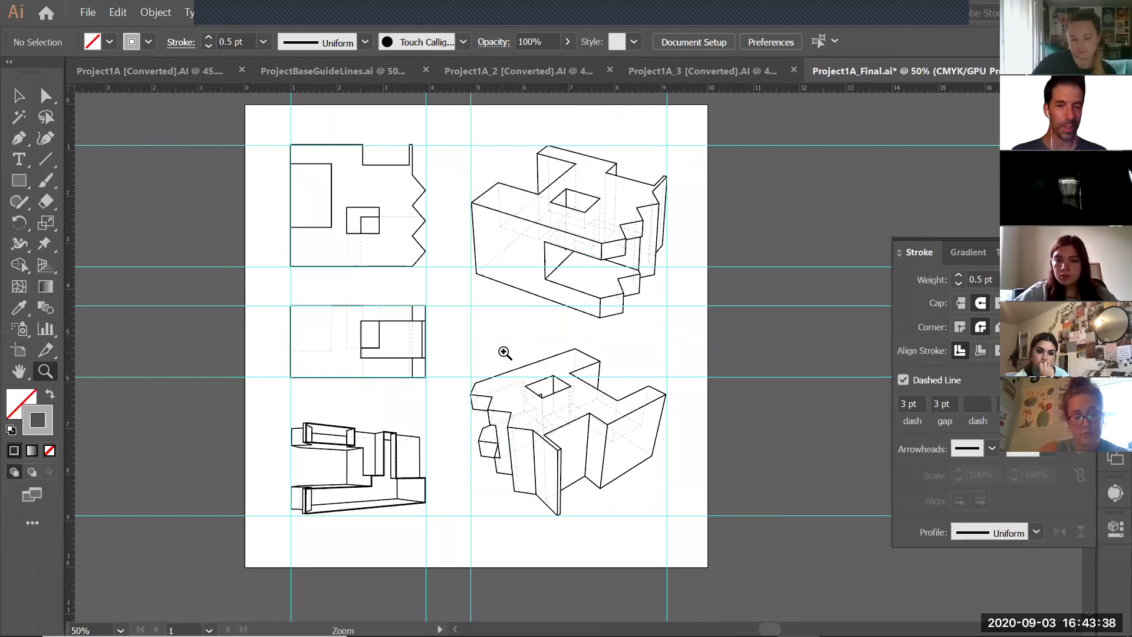
left_click_drag(250, 404, 472, 531)
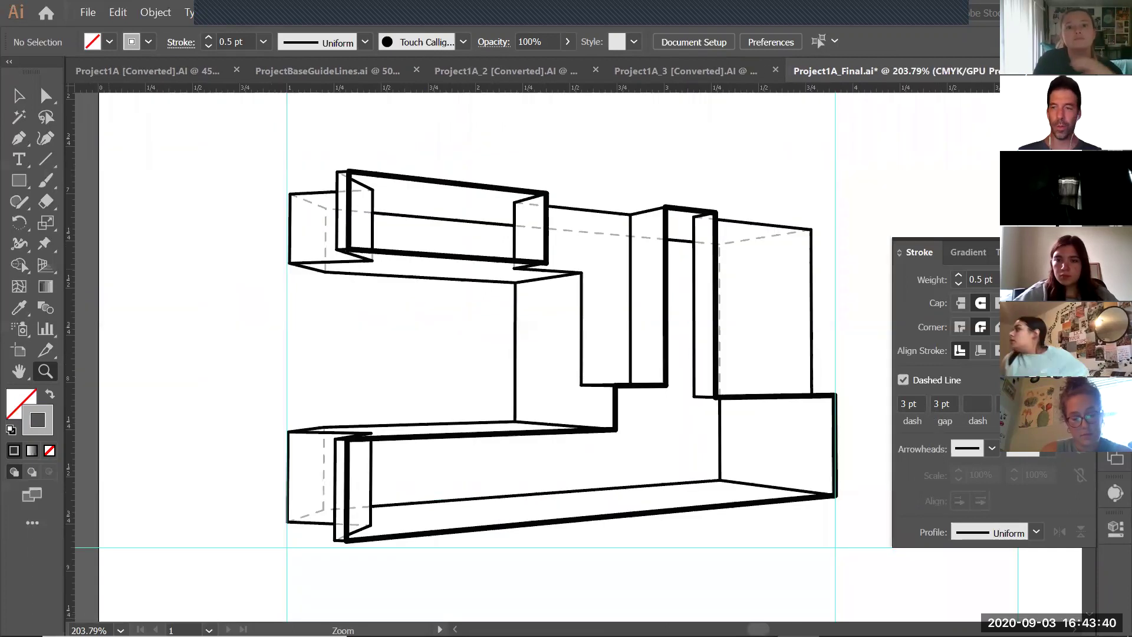
Hide every layer except Make2D Visible Clipping to isolate the section cut outlines.
left_click(1115, 404)
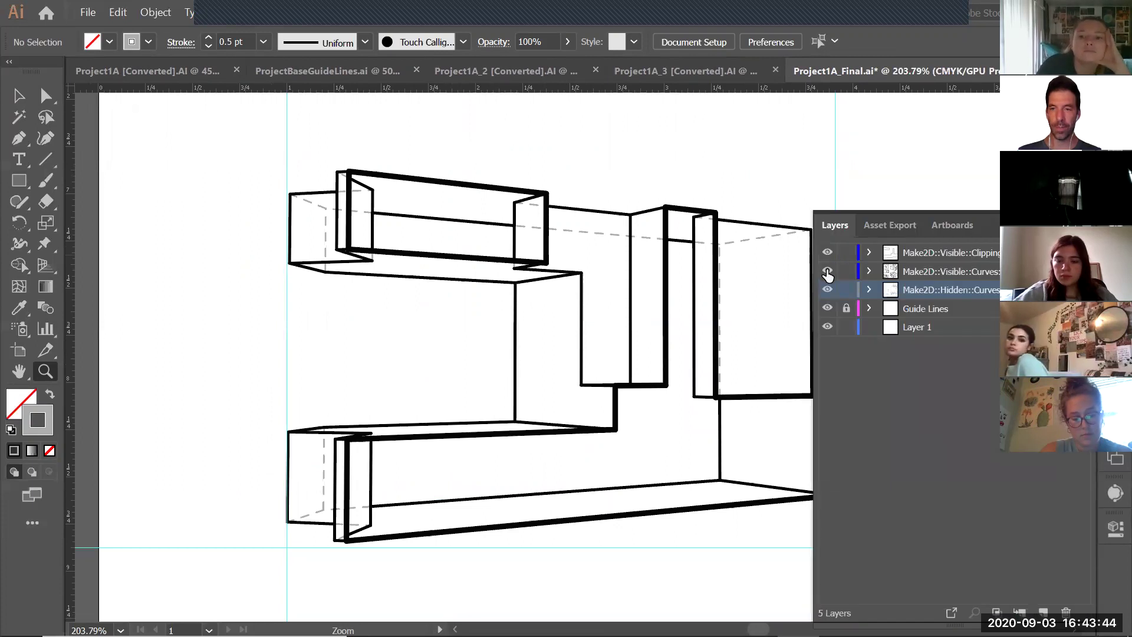
left_click_drag(827, 272, 827, 328)
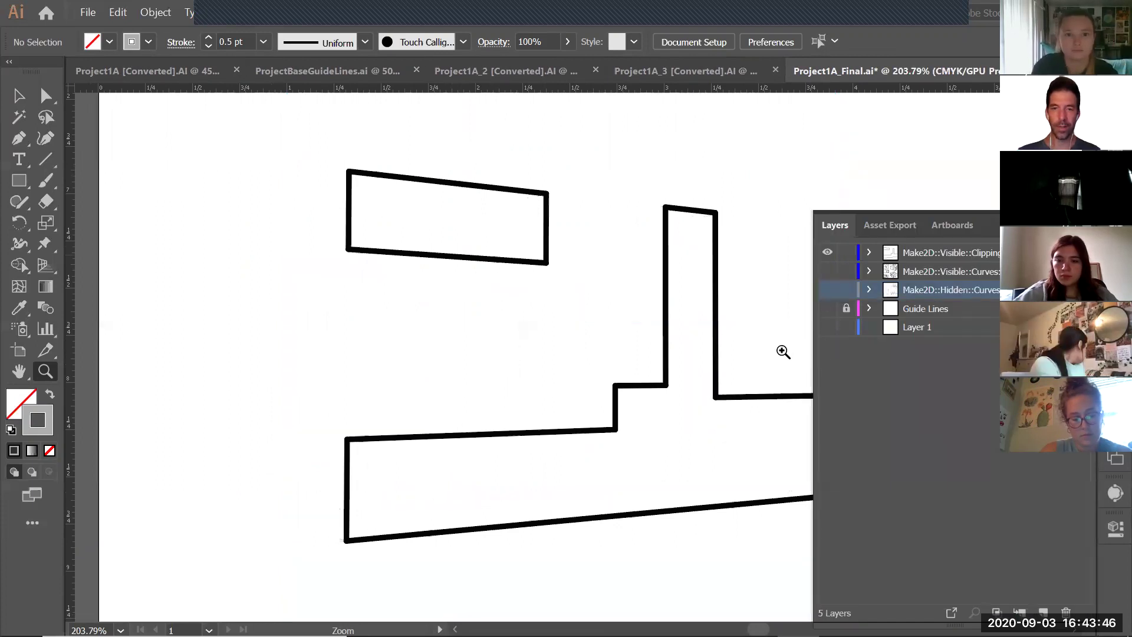
left_click(708, 266, "alt")
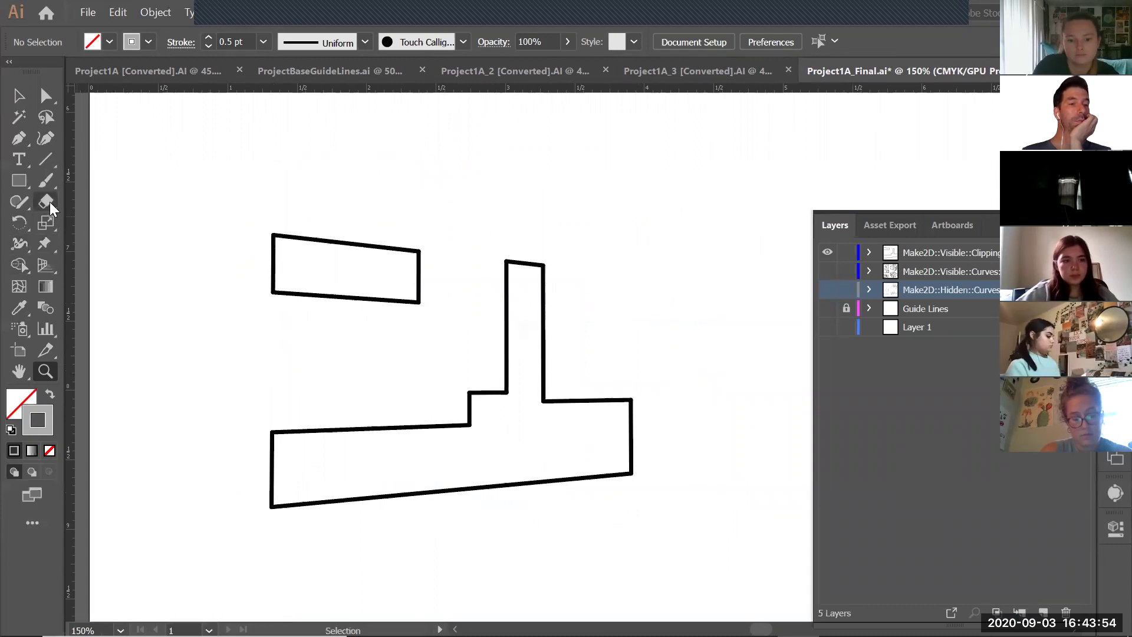
Activate the Live Paint Bucket and select all section cut outlines on the Make2D Visible Clipping layer.
left_click(26, 264)
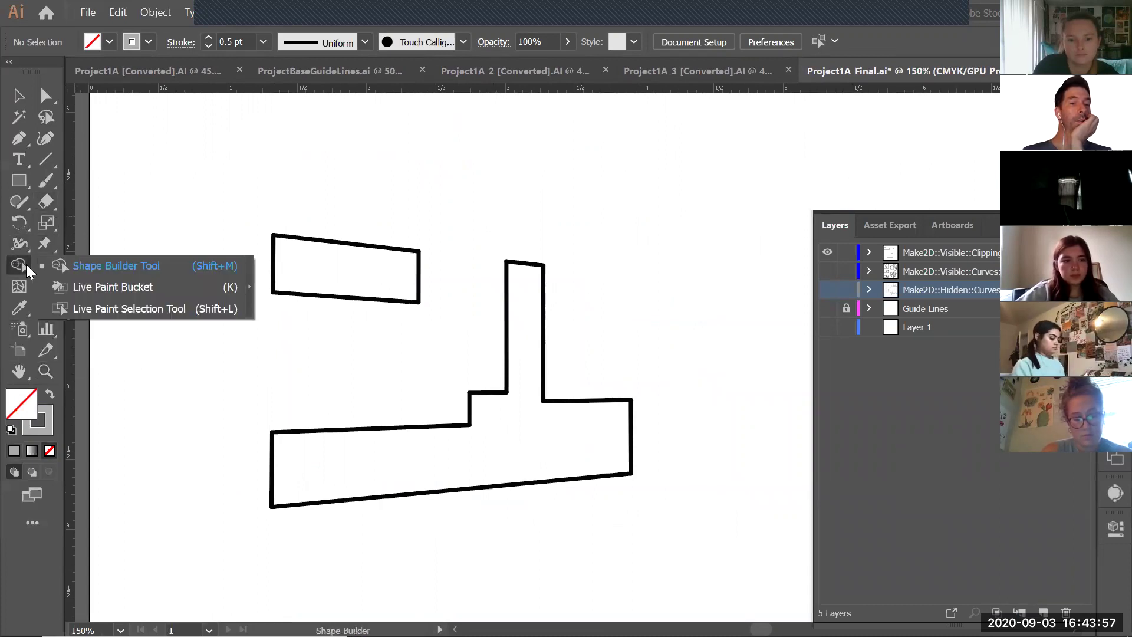
left_click(91, 284)
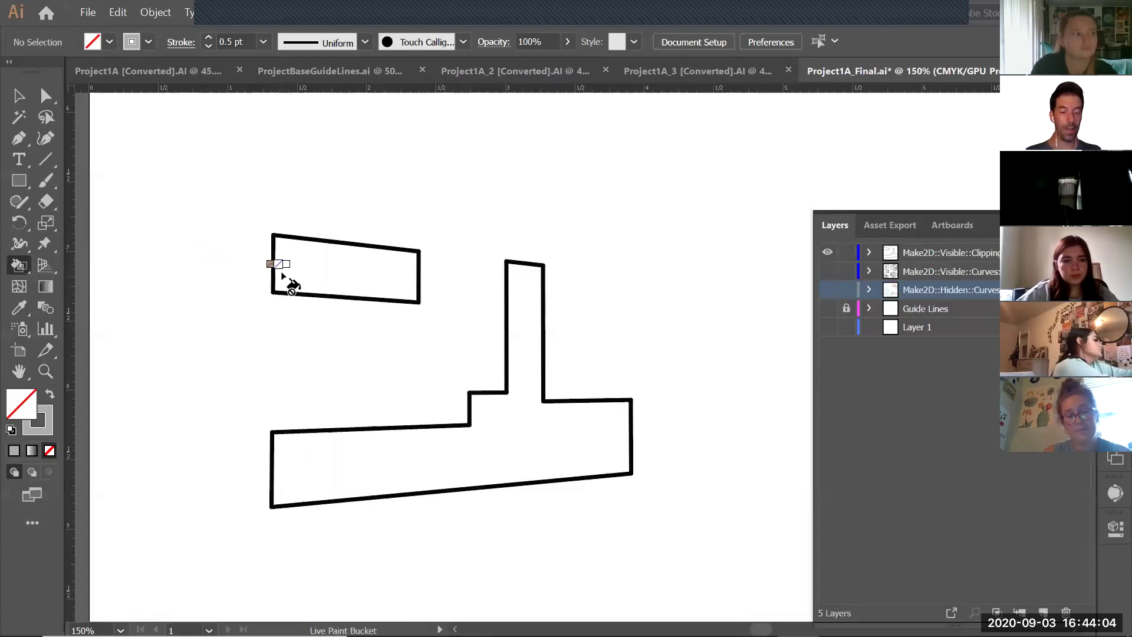
left_click(19, 96)
left_click_drag(200, 176, 727, 523)
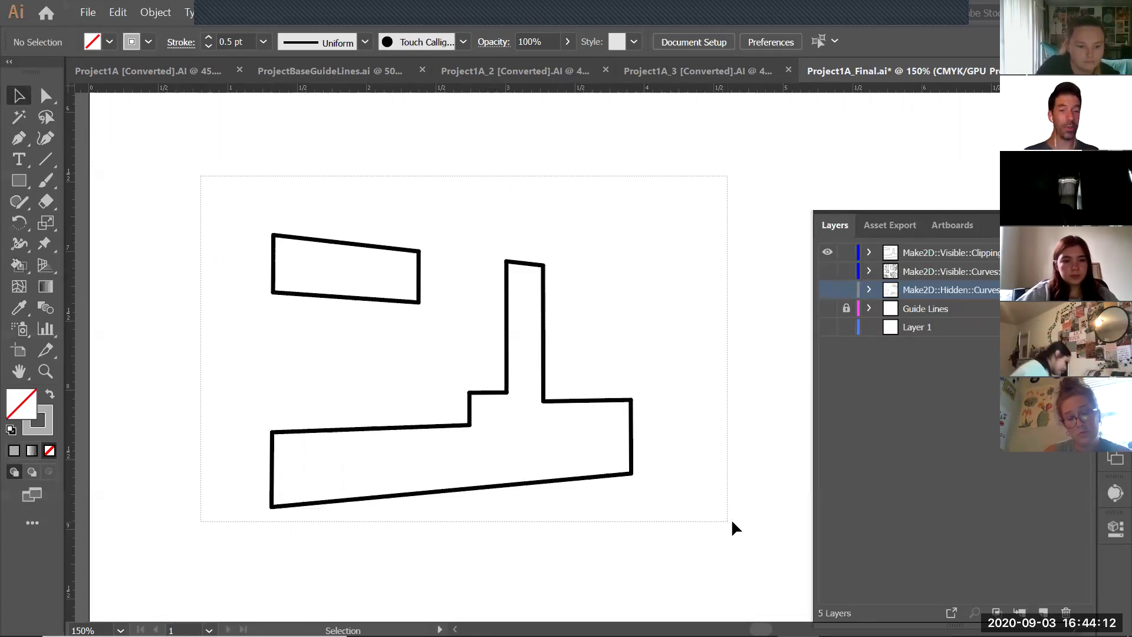
key("ctrl+a")
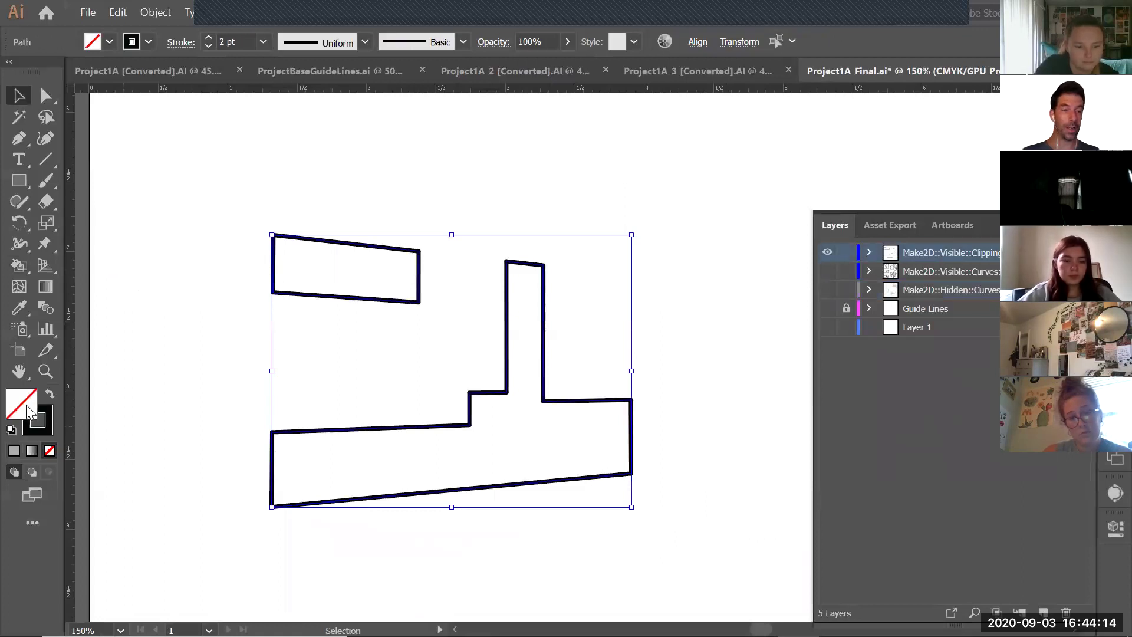
double_click(26, 404)
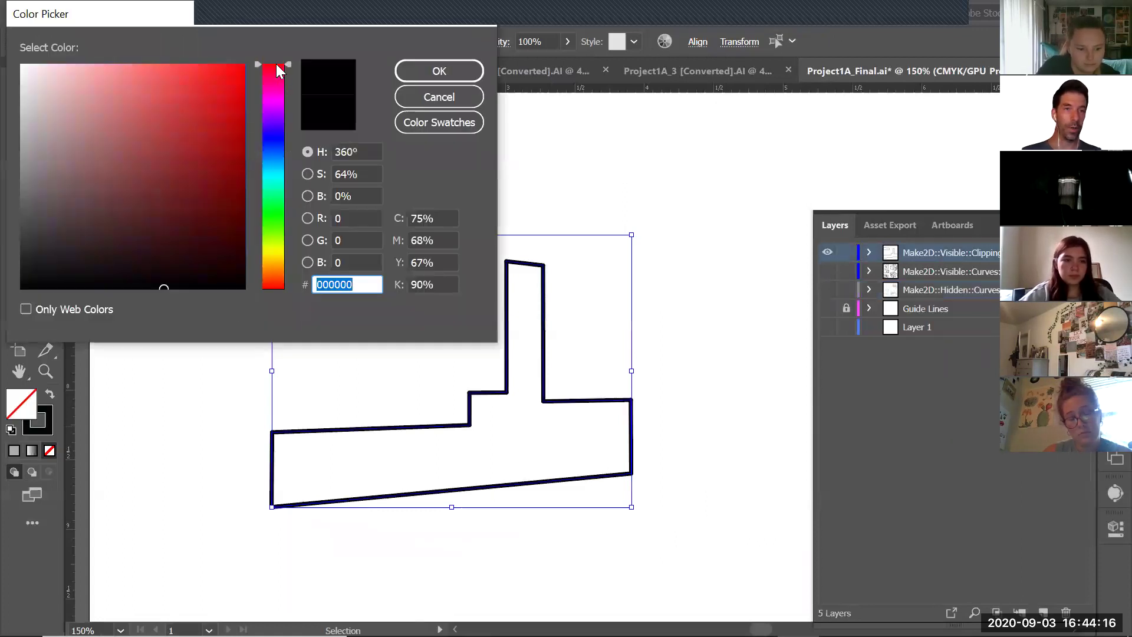
left_click(422, 64)
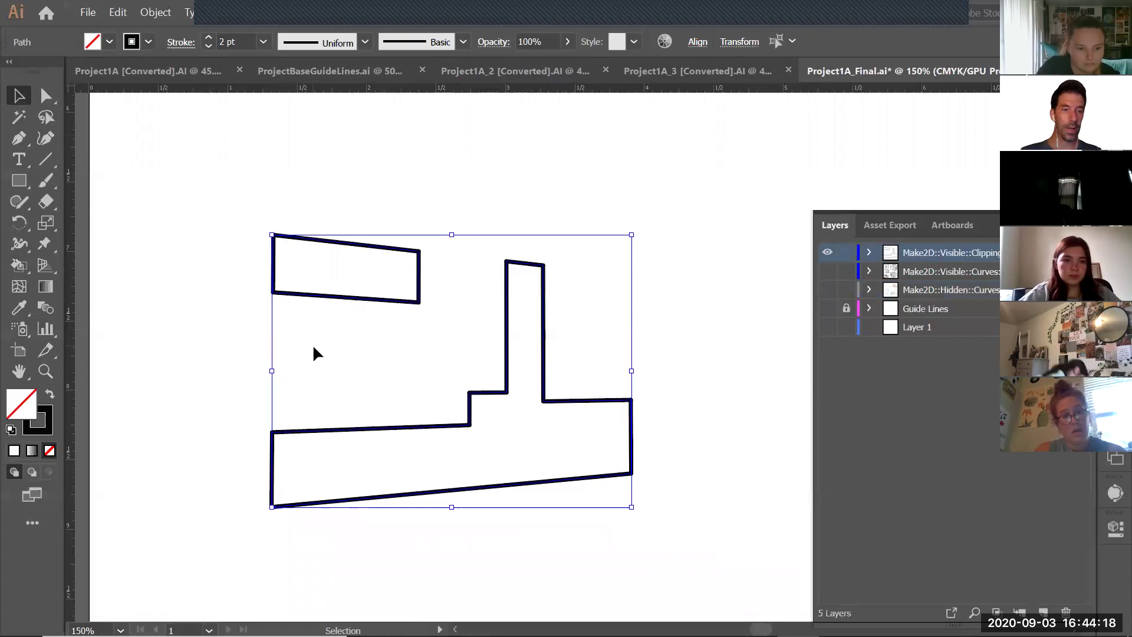
left_click(204, 430)
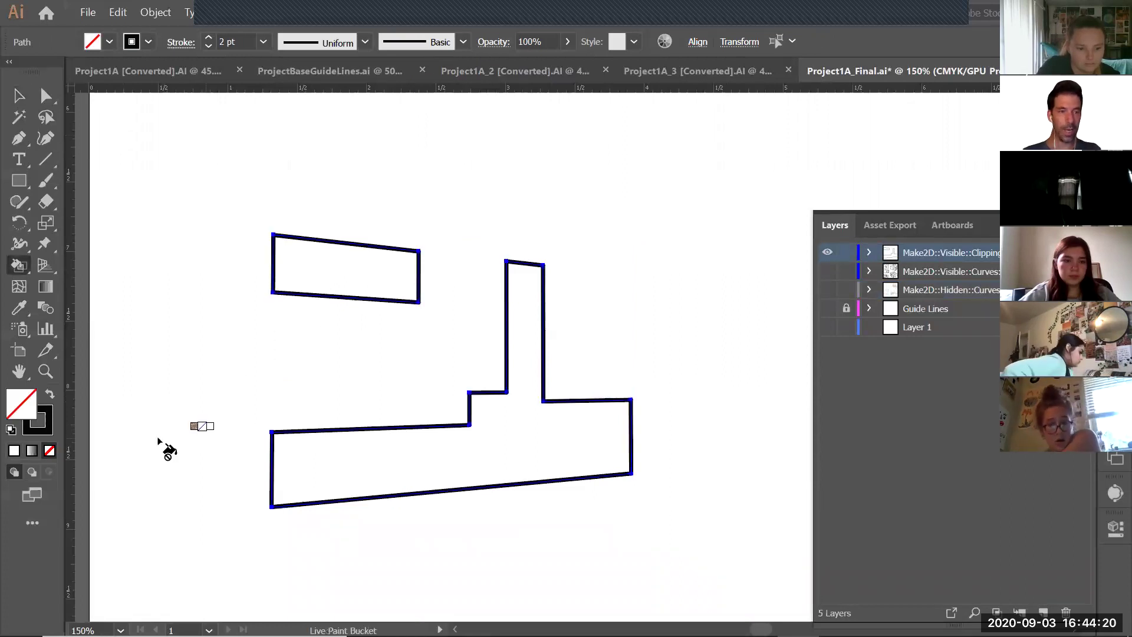
Choose a medium blue fill, fill both section cut shapes with Live Paint, and deselect them.
double_click(33, 404)
left_click_drag(196, 135, 473, 78)
left_click(421, 75)
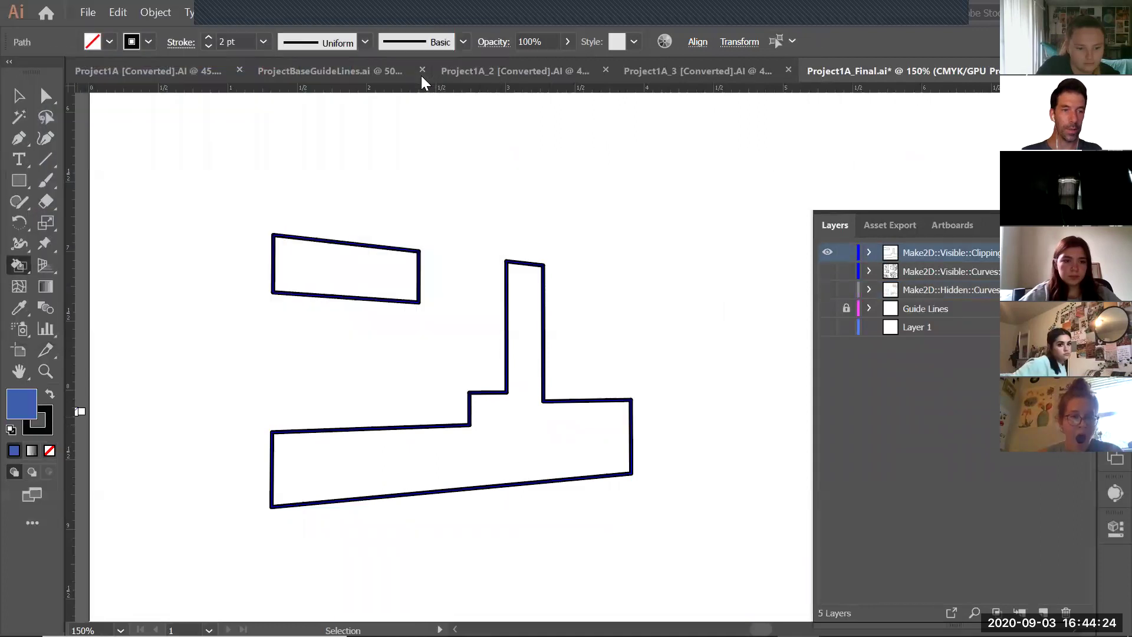
left_click(291, 275)
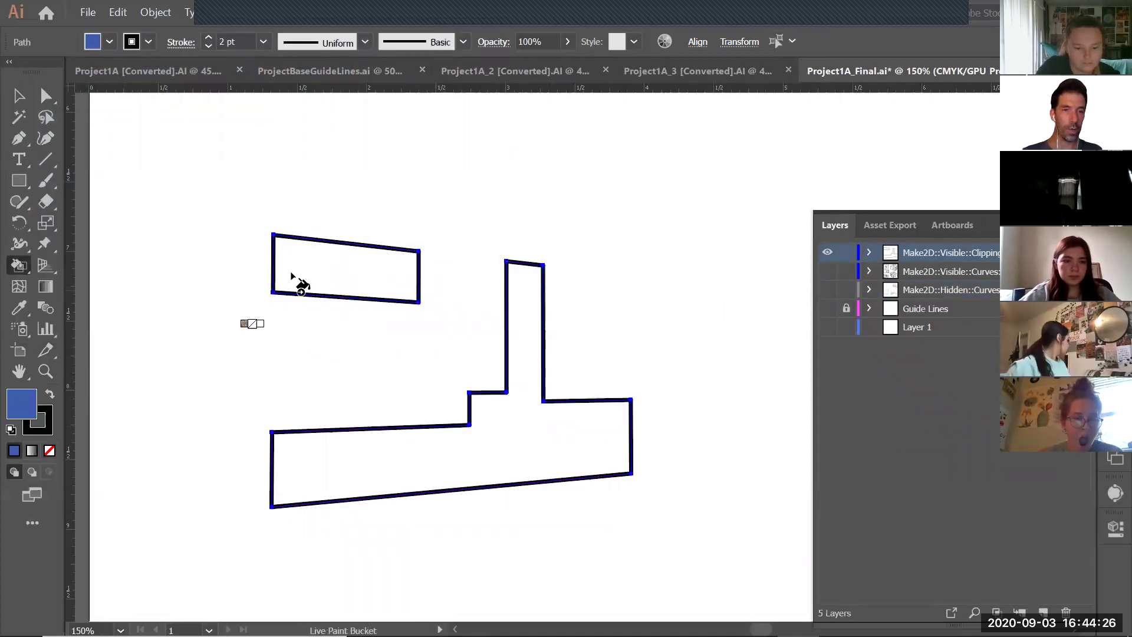
left_click(355, 270)
left_click(596, 469)
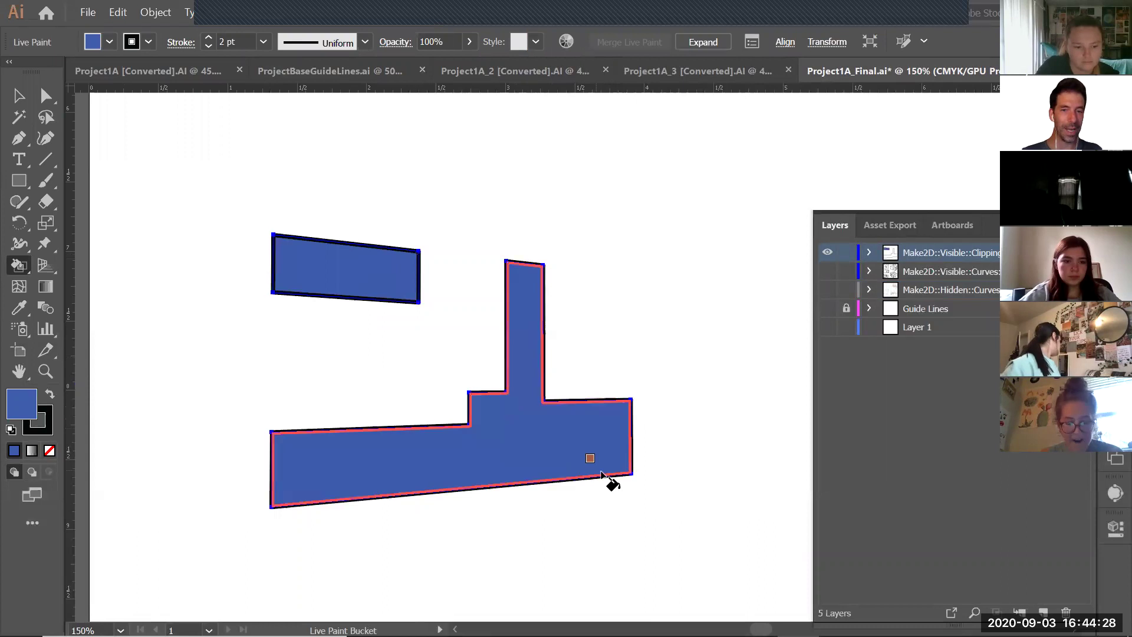
key("v")
left_click(685, 468)
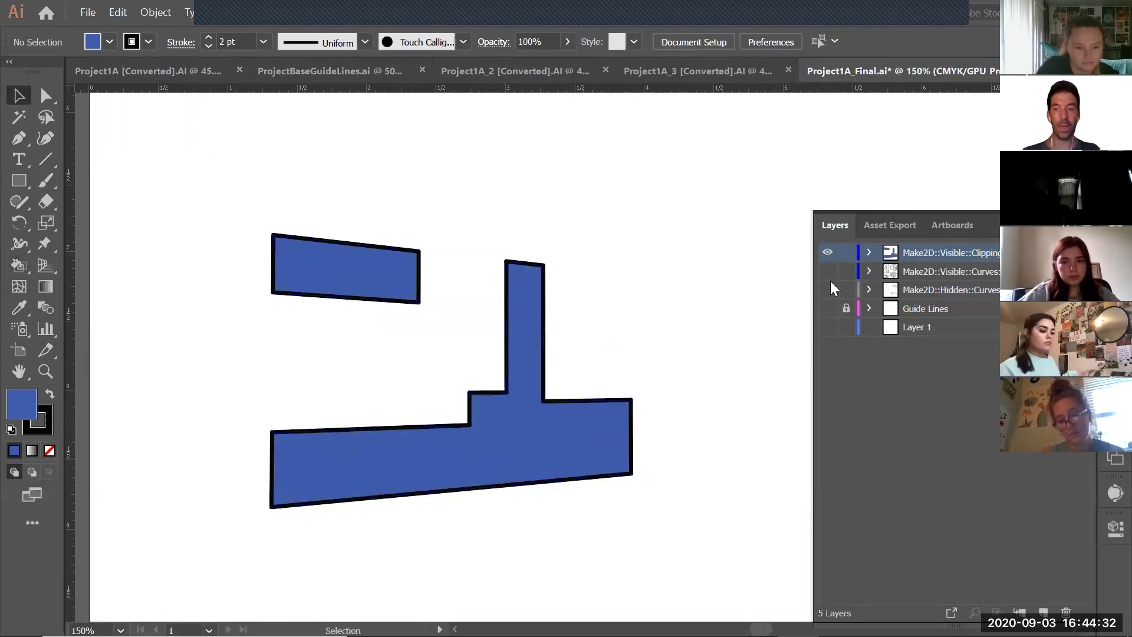
Show all the hidden layers again and check the filled section perspective within the whole sheet.
left_click_drag(828, 271, 827, 330)
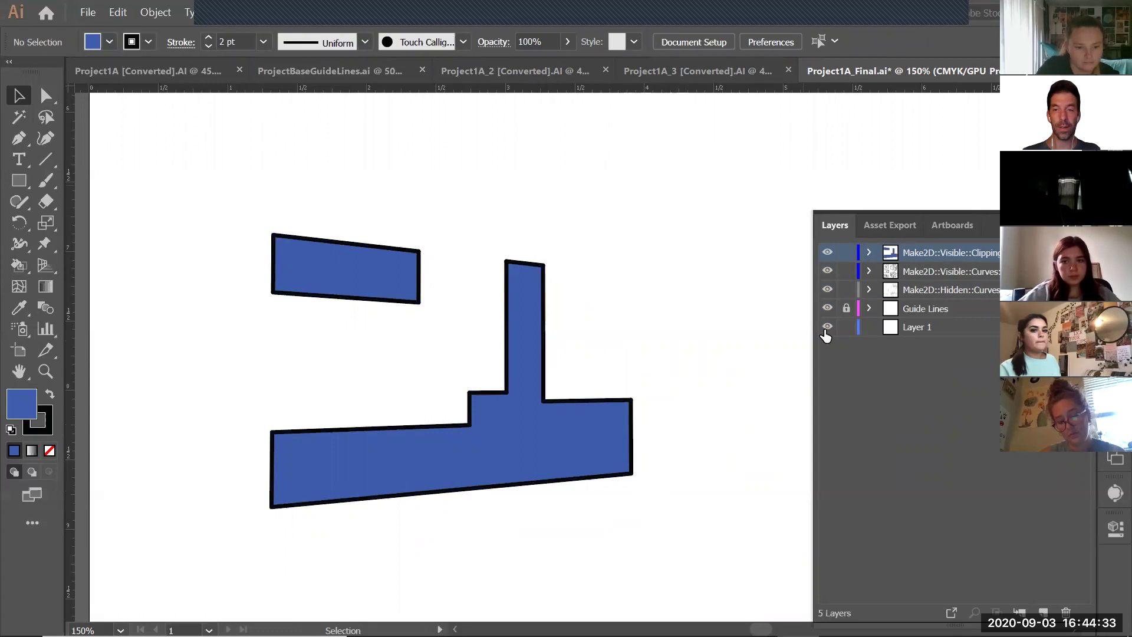
key("z")
left_click(663, 341, "alt")
left_click(646, 333, "alt")
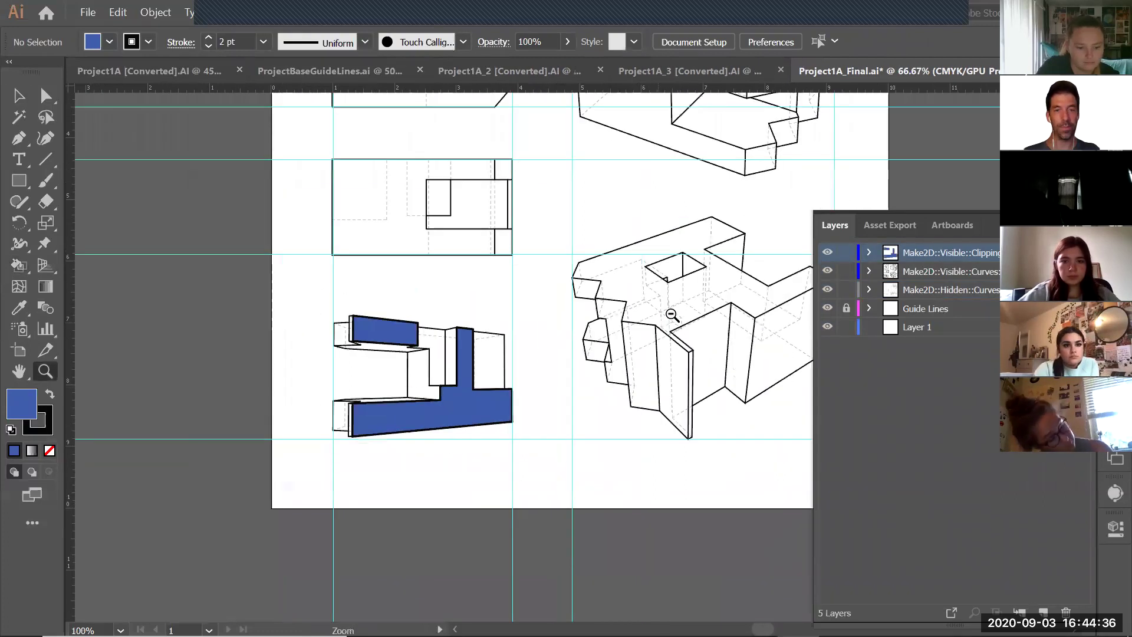
left_click(672, 315, "alt")
left_click_drag(678, 268, 637, 359)
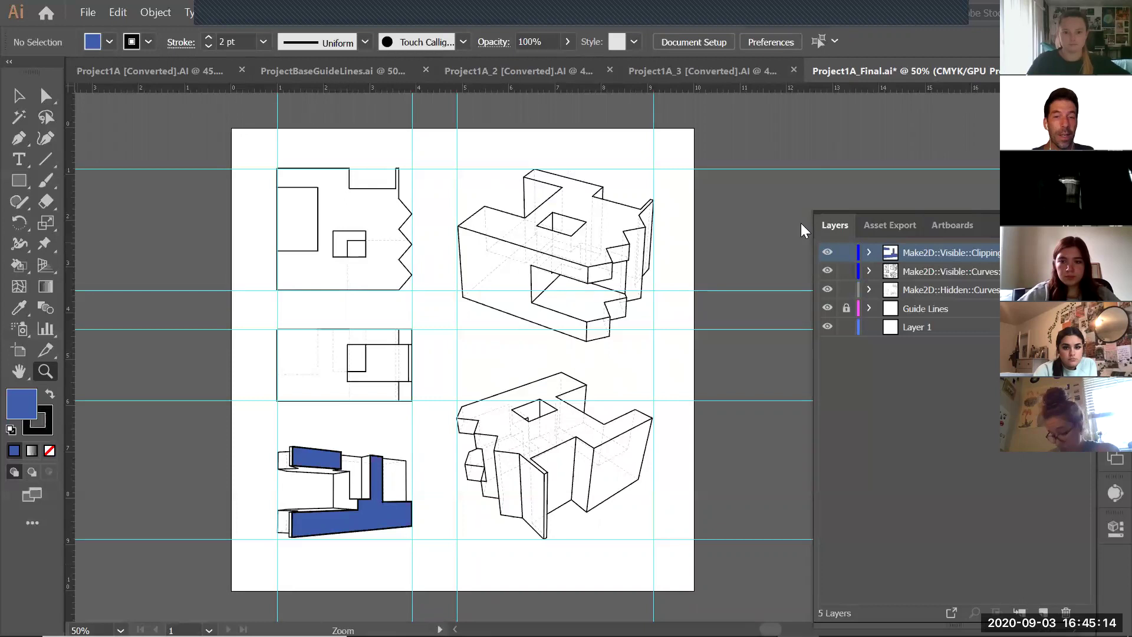
Switch to the Project1A model in Rhino and restore the named view ViewSectionPerspective.
key("alt+Tab")
key("alt+Tab")
key("alt+Tab")
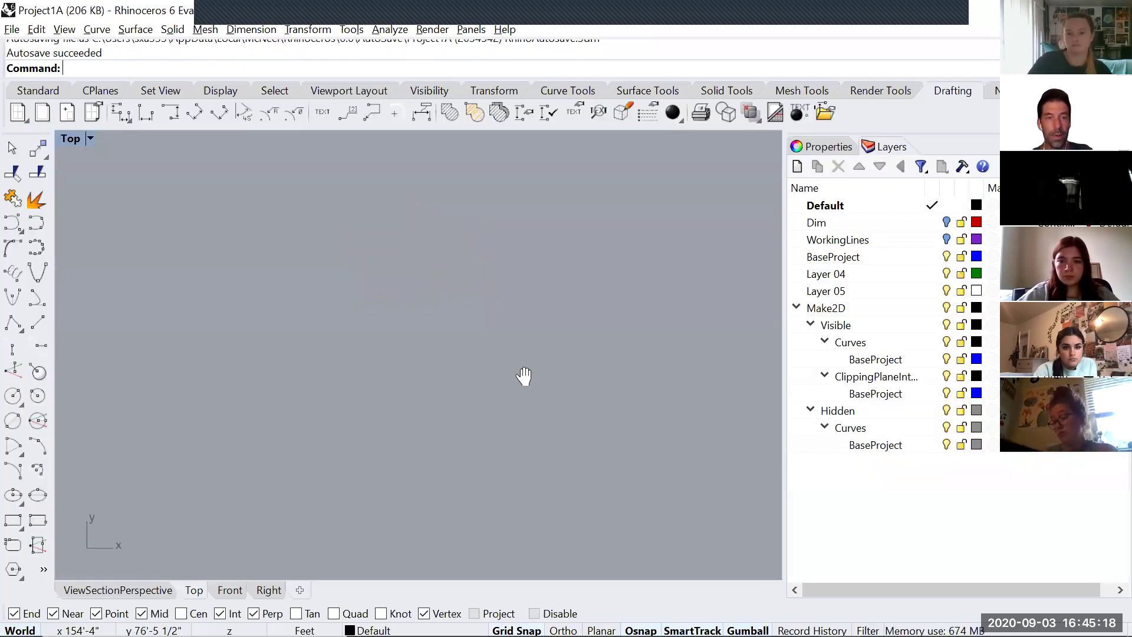
key("ctrl+Tab")
key("ctrl+Tab")
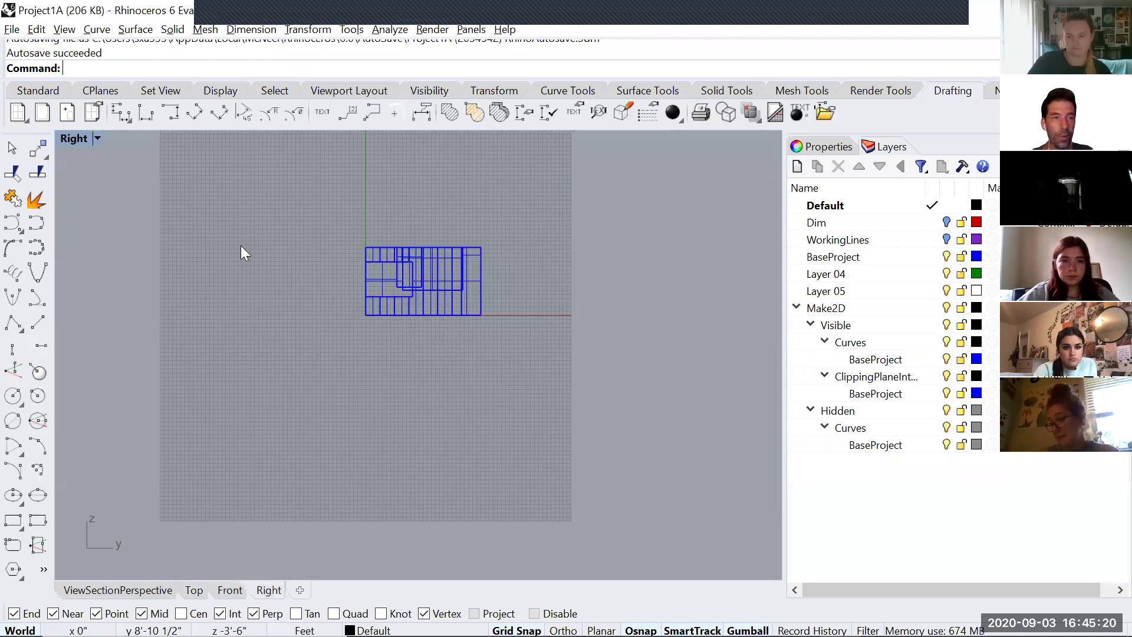
key("ctrl+Tab")
left_click(191, 138)
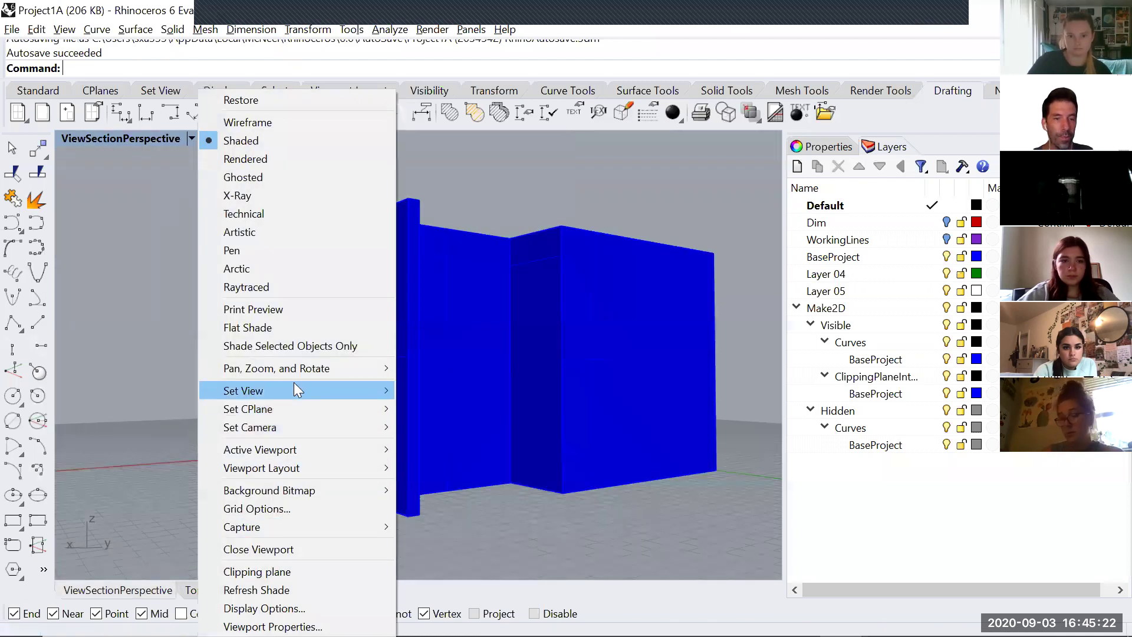
mouse_move(290, 391)
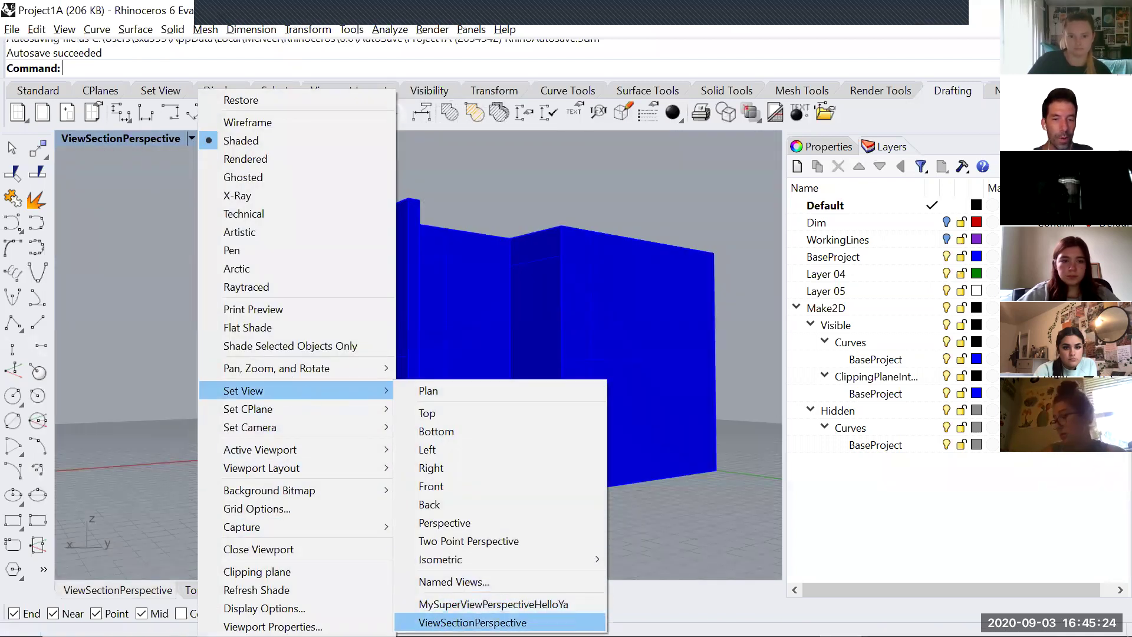
left_click(472, 622)
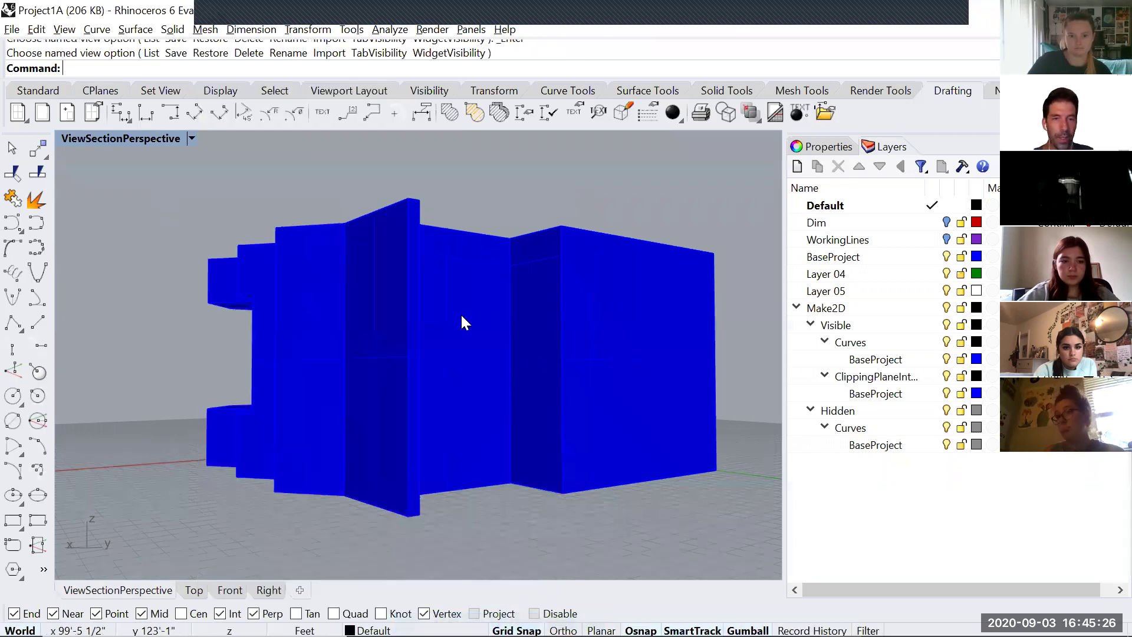
Restore the named view MySuperViewPerspectiveHelloYa, select the massing polysurface, and look at its properties and the layer list.
left_click(193, 139)
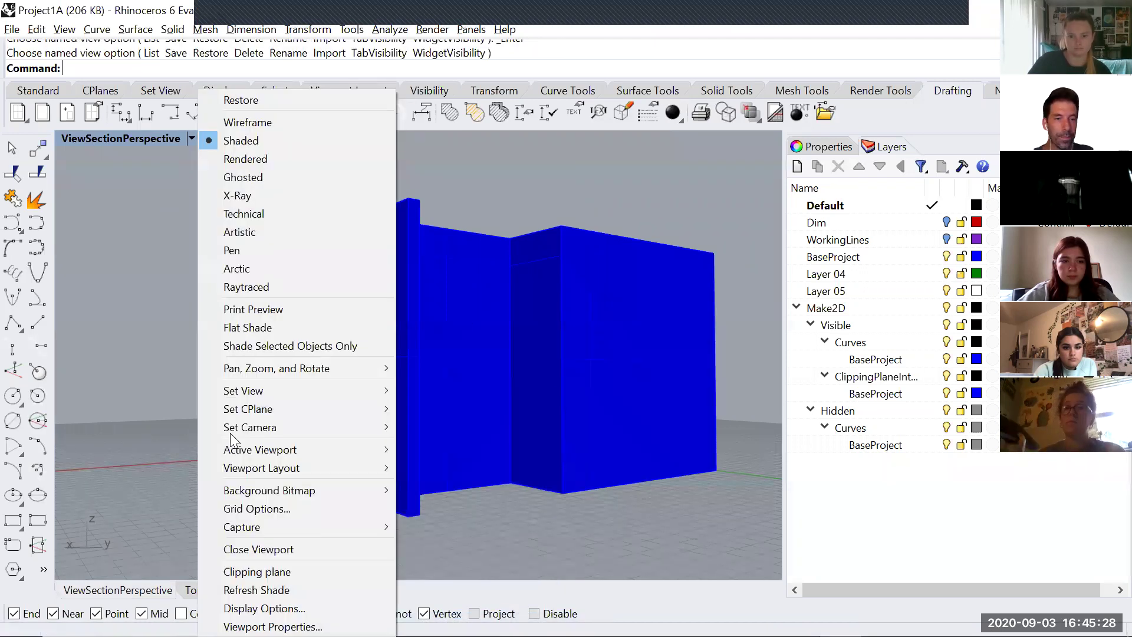
mouse_move(266, 392)
left_click(493, 604)
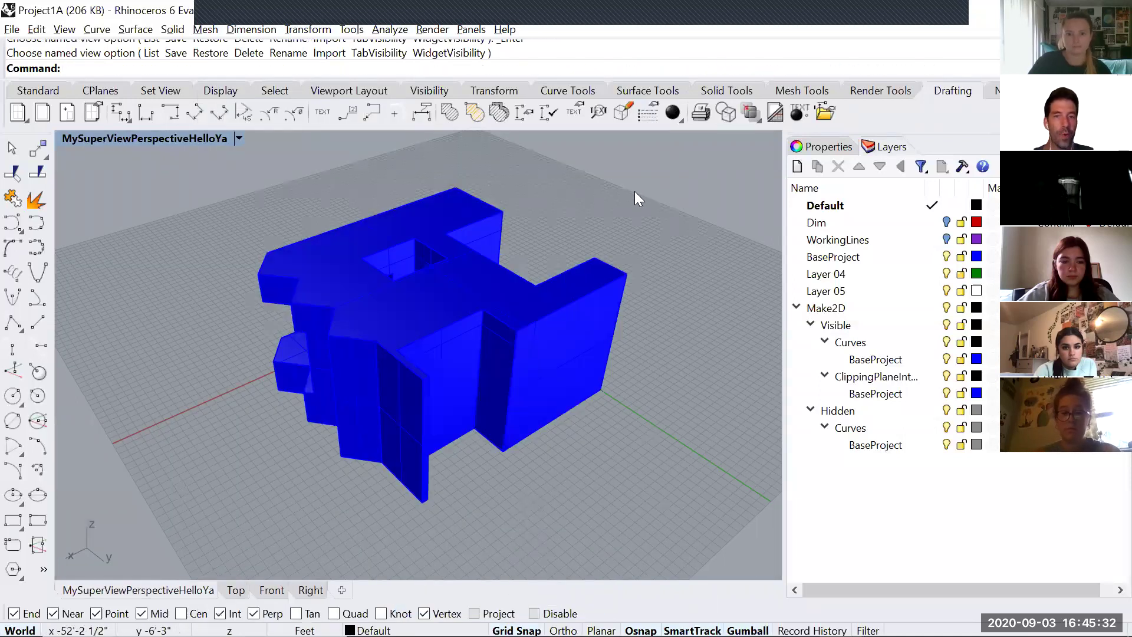
left_click(449, 382)
left_click(825, 146)
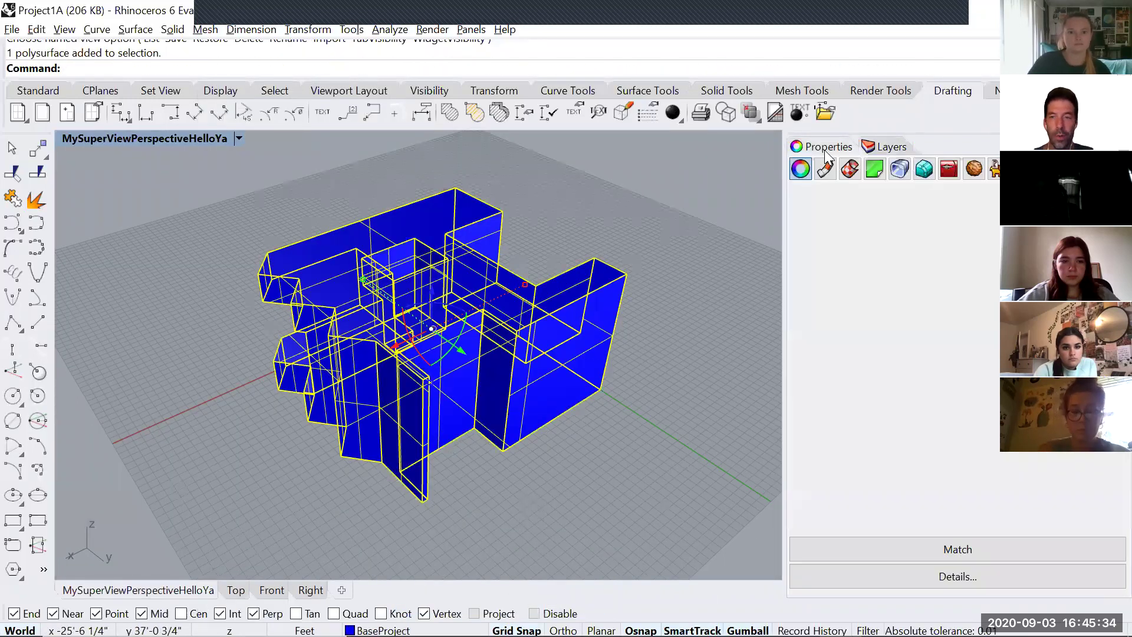
left_click(889, 146)
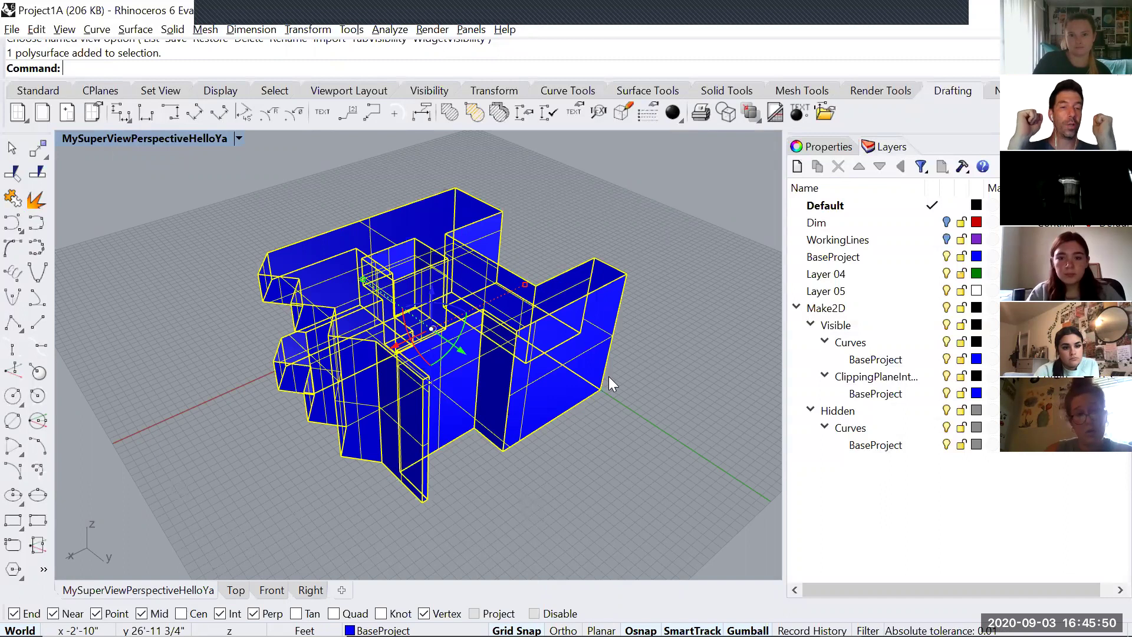
Switch to ARDS-209_Panel1 in InDesign, hide the Do not print layer, and make the Images layer active.
key("alt+Tab")
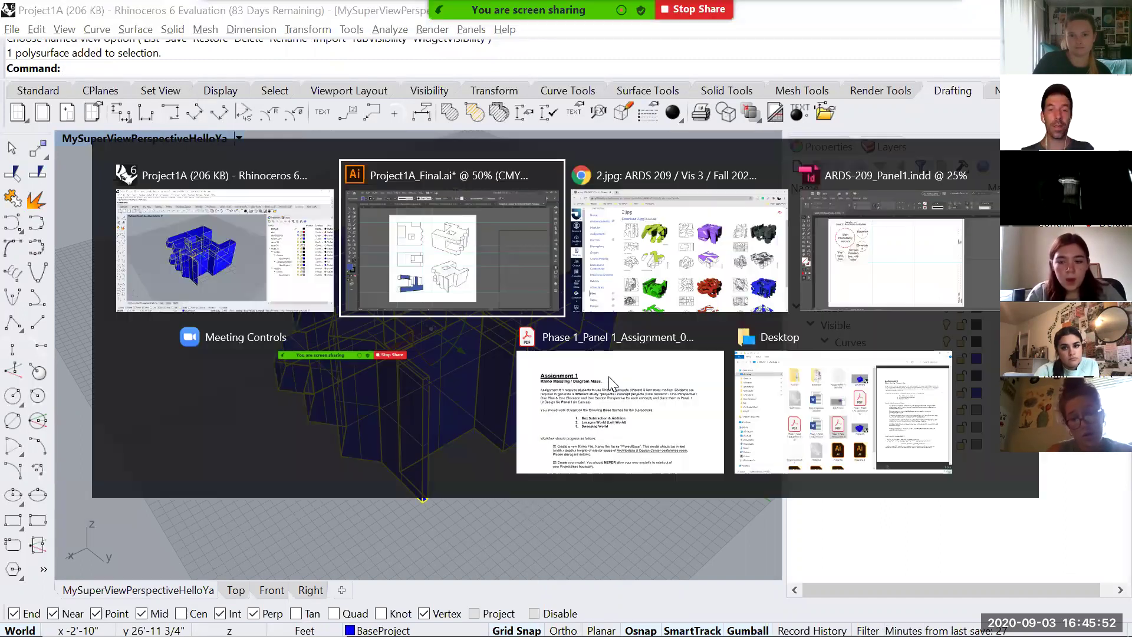
key("alt+Tab")
left_click(363, 298)
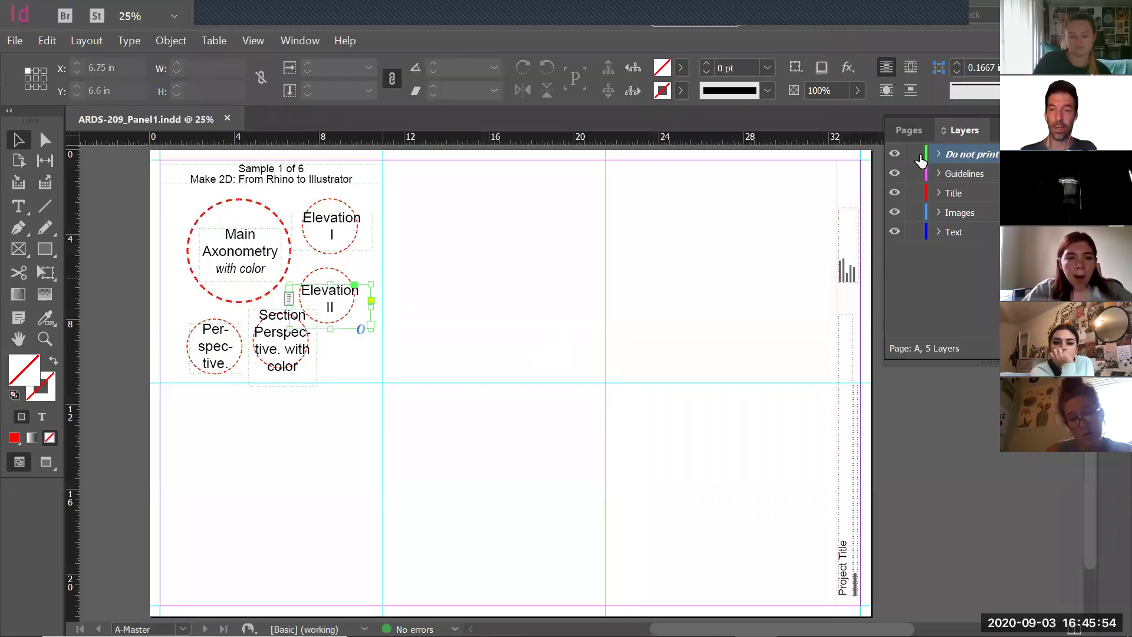
left_click(894, 155)
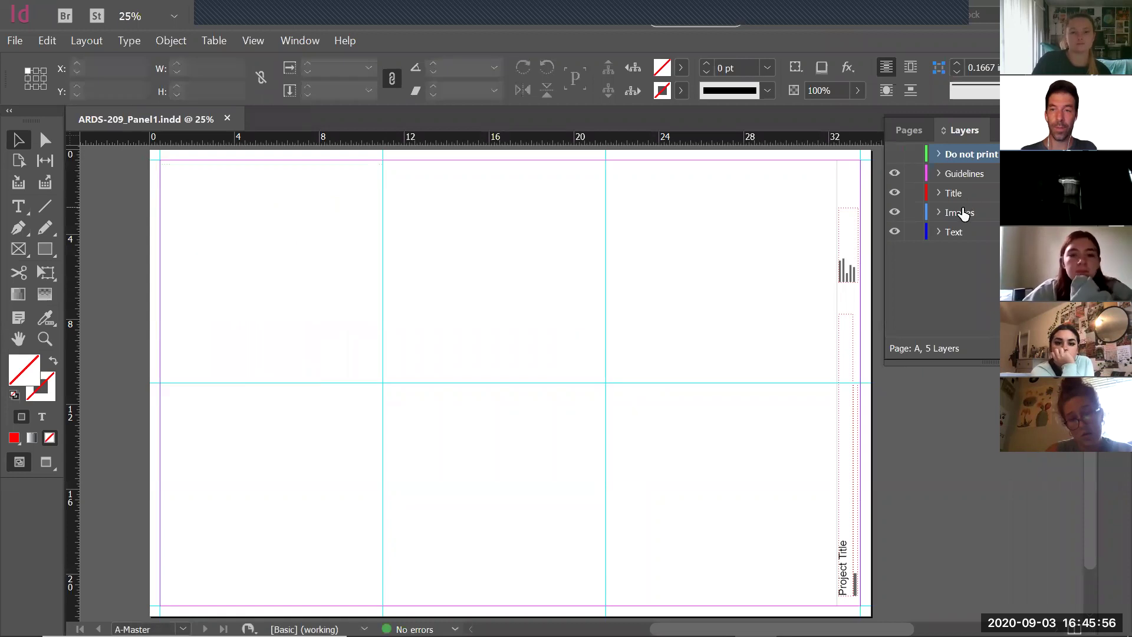
left_click(962, 212)
Place Project1A_Final from the Desktop in the panel's upper-left cell, positioned at about X 1.75 in, Y 1.625 in, and deselect it.
left_click(15, 40)
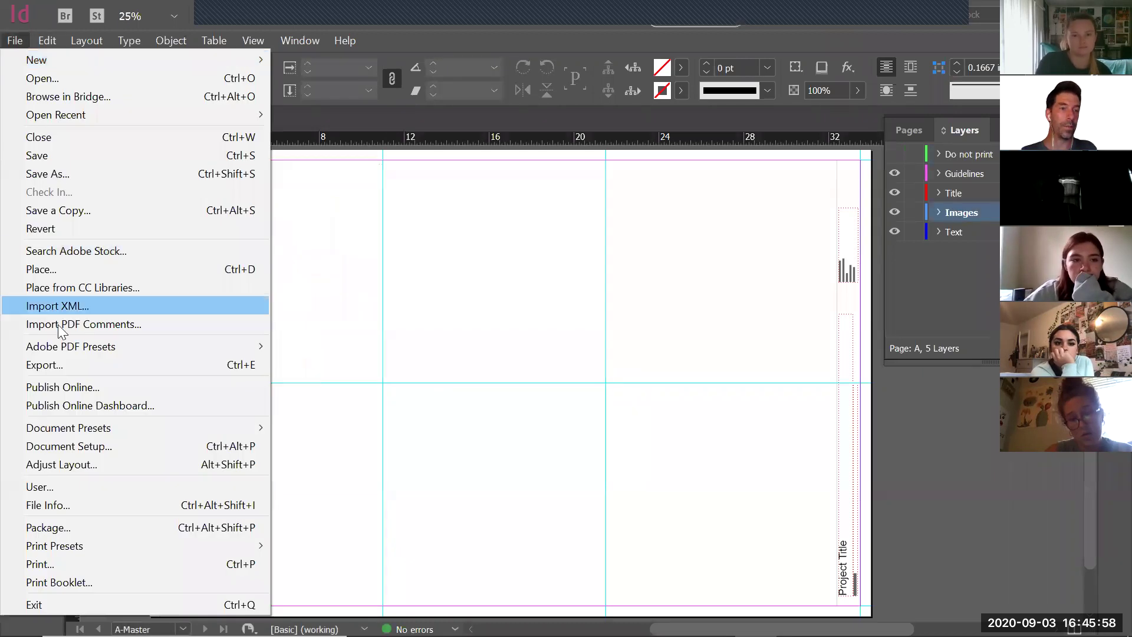
left_click(40, 269)
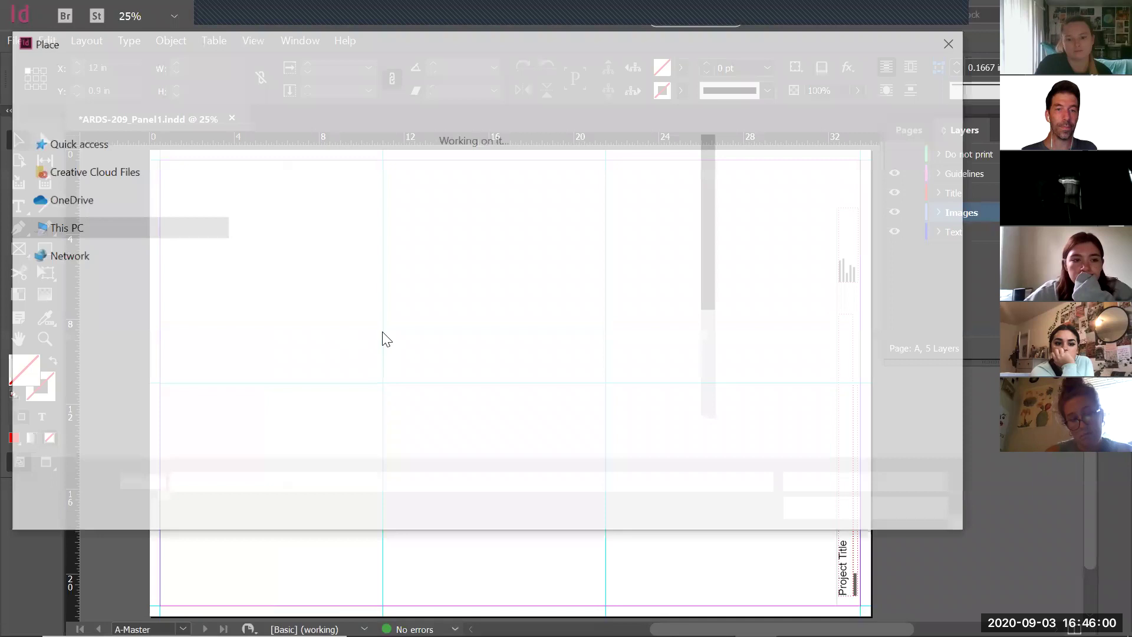
left_click_drag(711, 261, 701, 380)
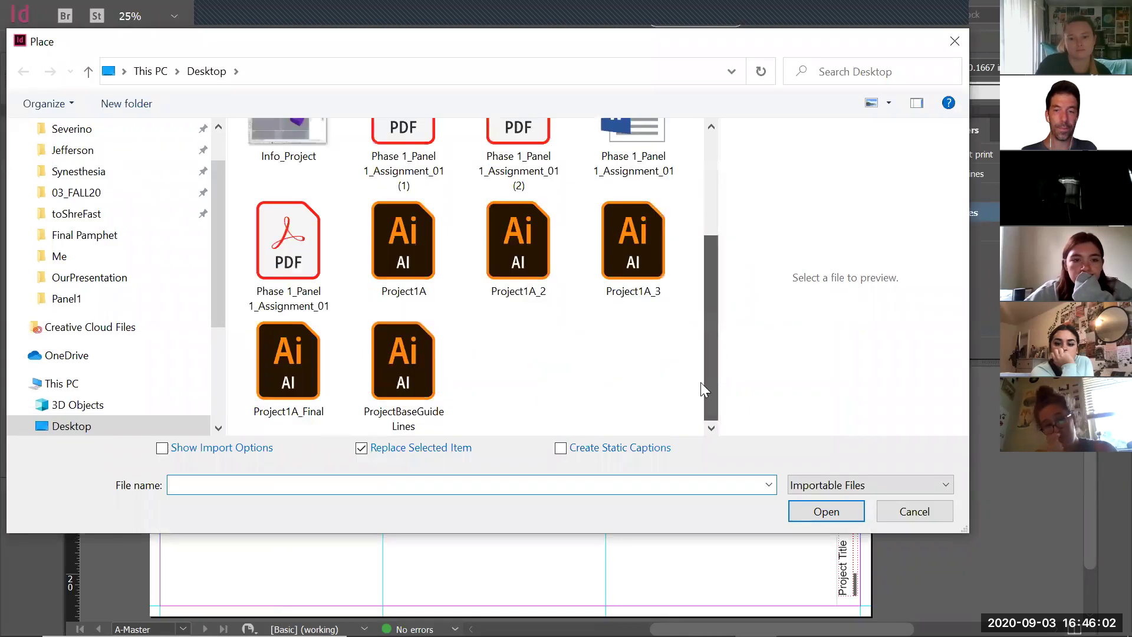
left_click(313, 371)
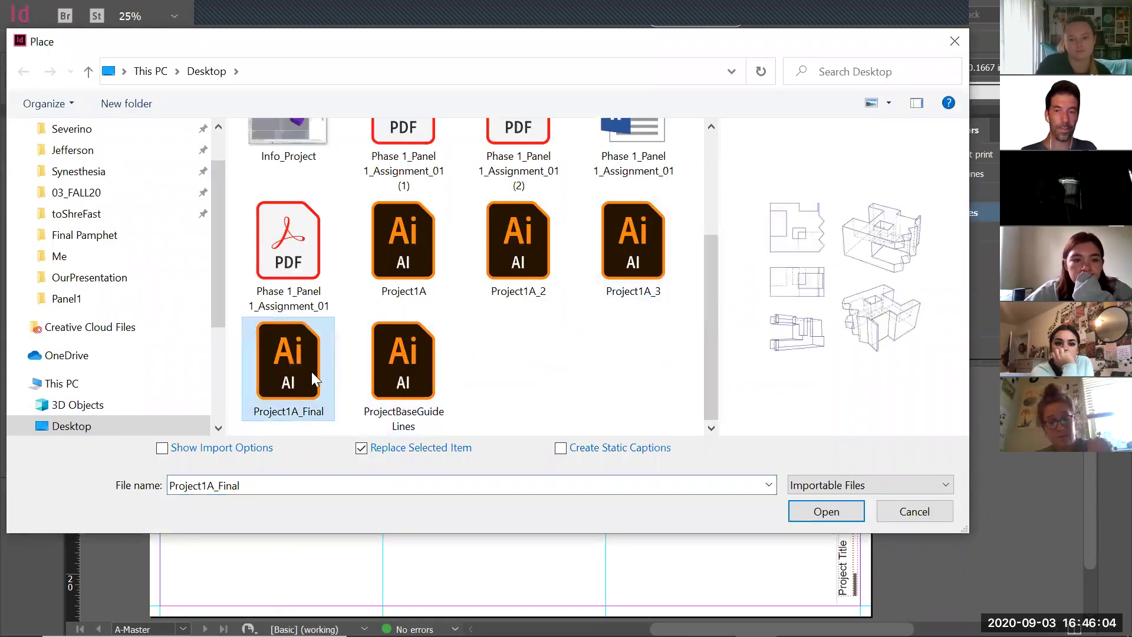
left_click(826, 512)
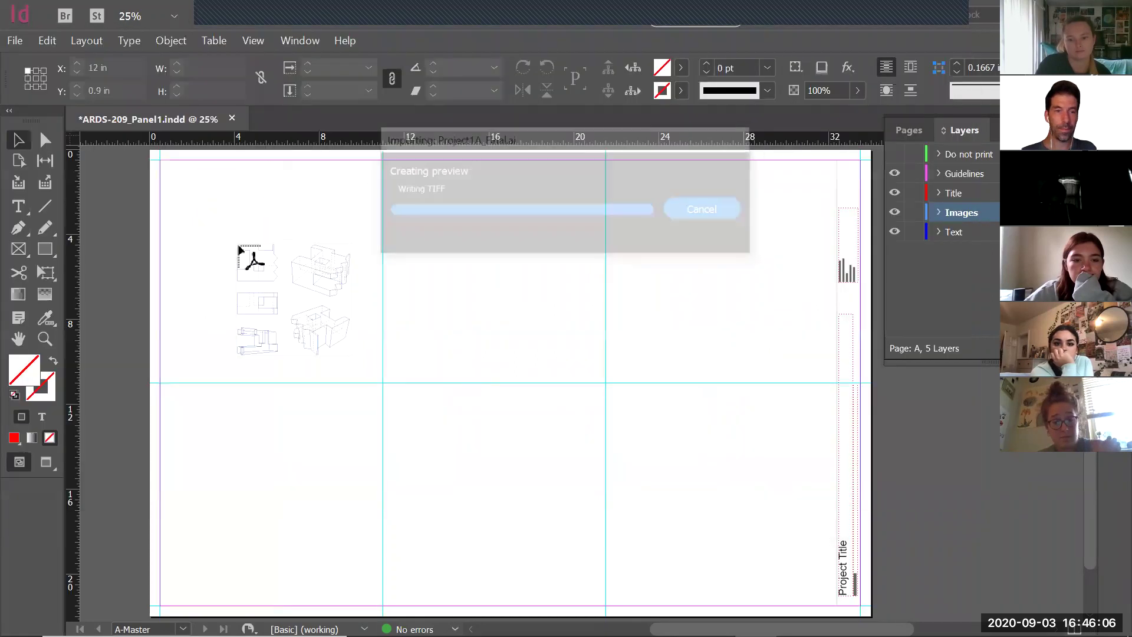
left_click(196, 190)
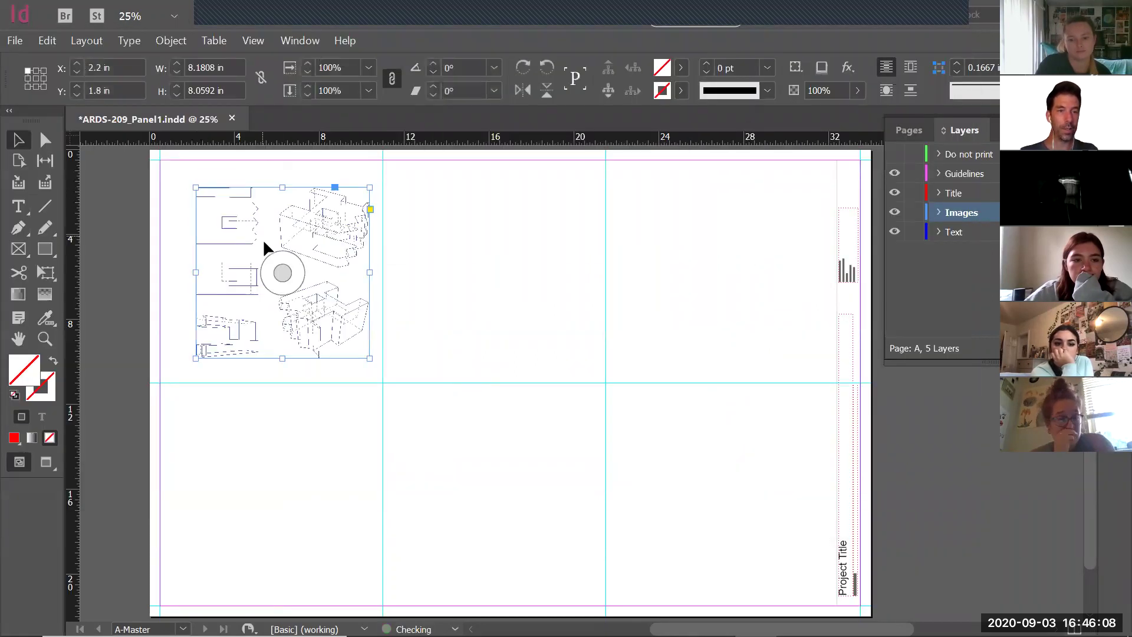
left_click_drag(311, 222, 302, 222)
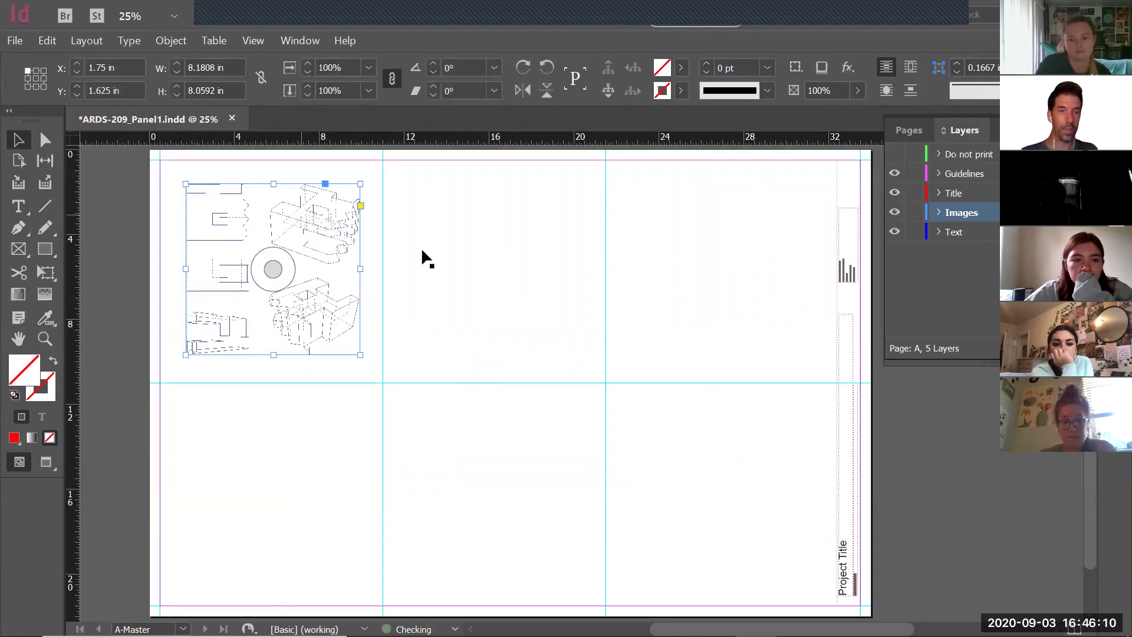
left_click(378, 305)
Inspect the placed drawings up close and switch to the 2.jpg sample sheet in the browser.
key("z")
left_click_drag(166, 164, 401, 374)
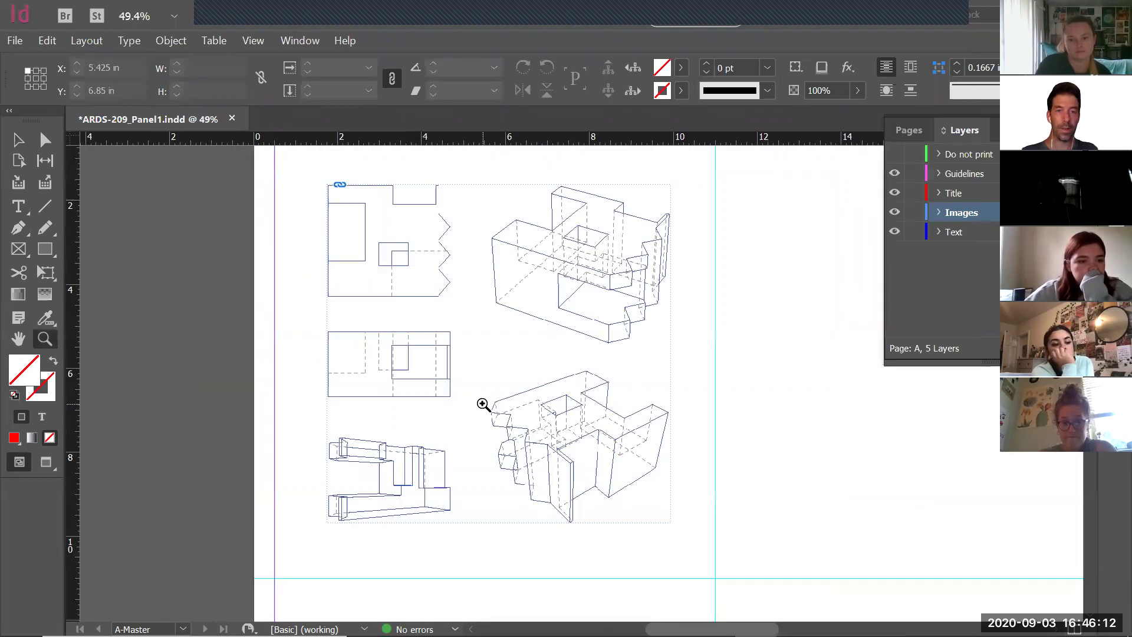
key("alt+Tab")
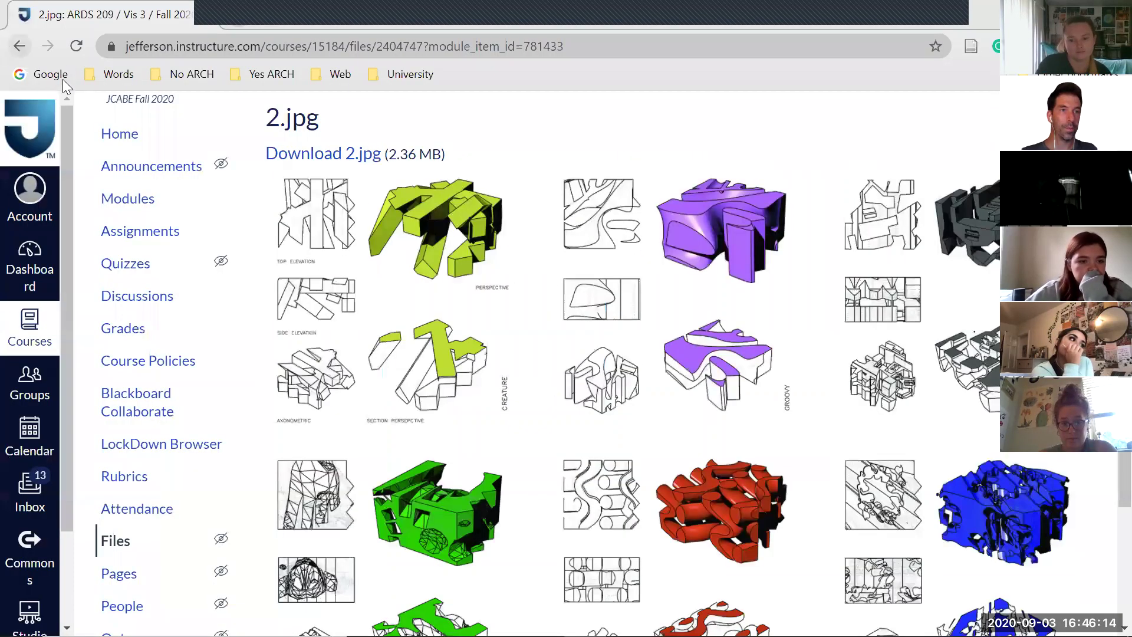
Switch to the ARDS-209_Panel1 layout in InDesign and export page 1 to the Desktop as an Adobe PDF (Print) named ARDS-209_Panel1.
key("alt+Tab")
left_click(15, 40)
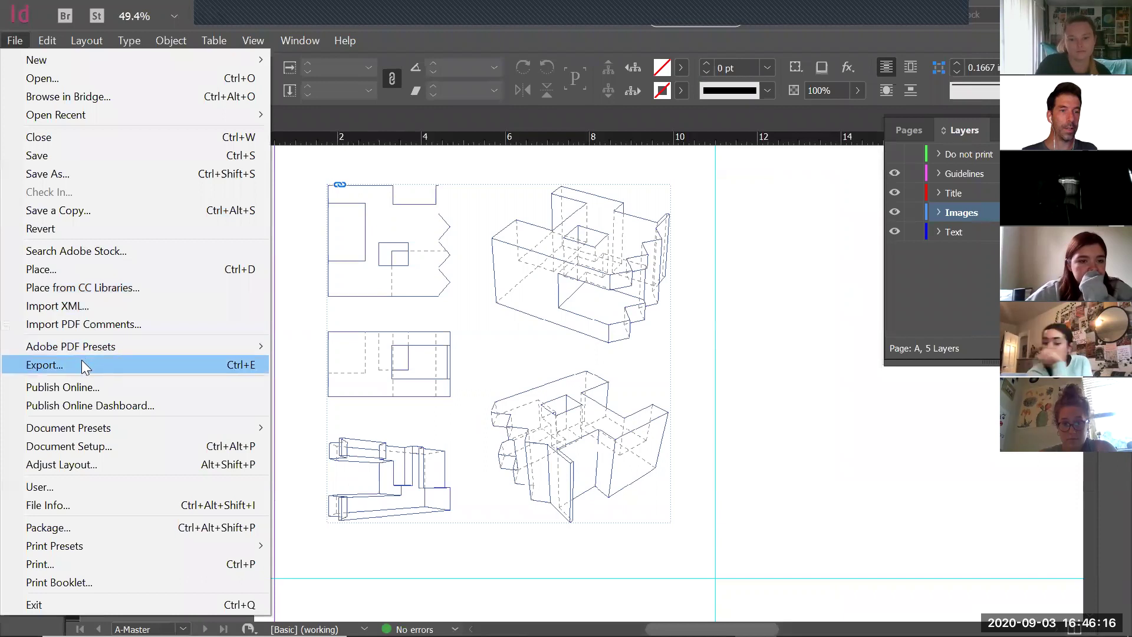
left_click(82, 360)
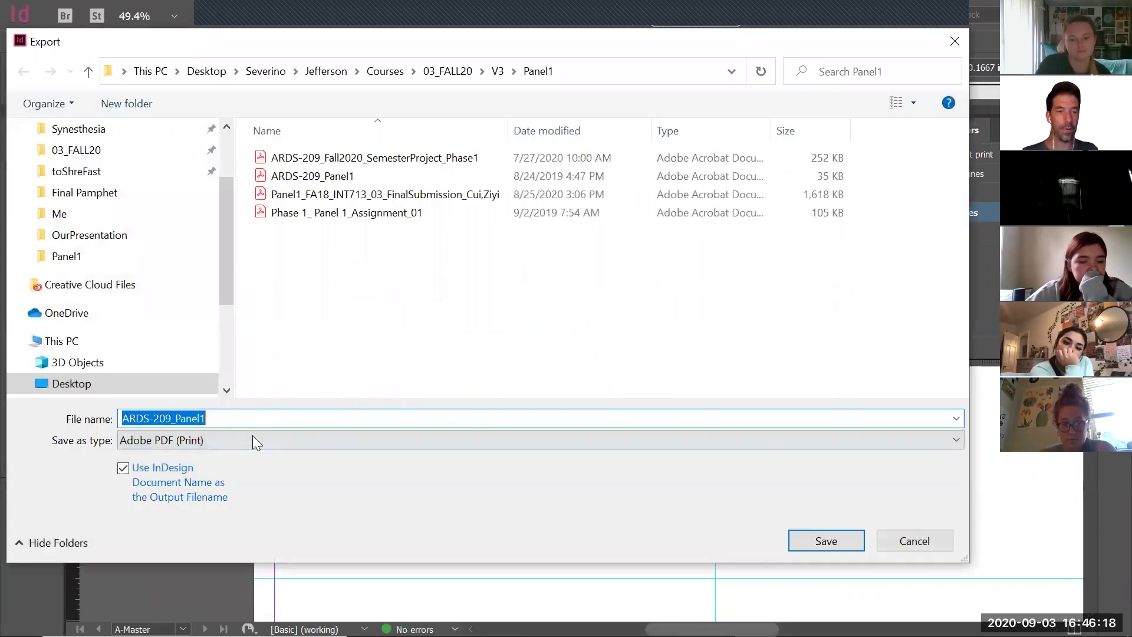
left_click(248, 440)
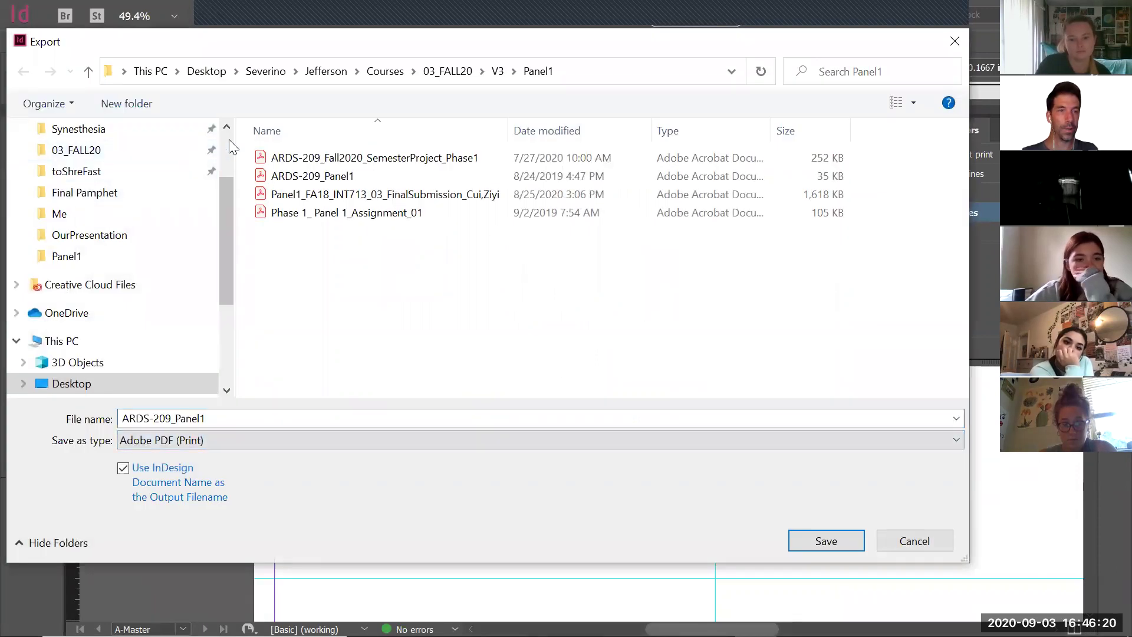
scroll(228, 139, "up", 2)
left_click(77, 185)
left_click(72, 164)
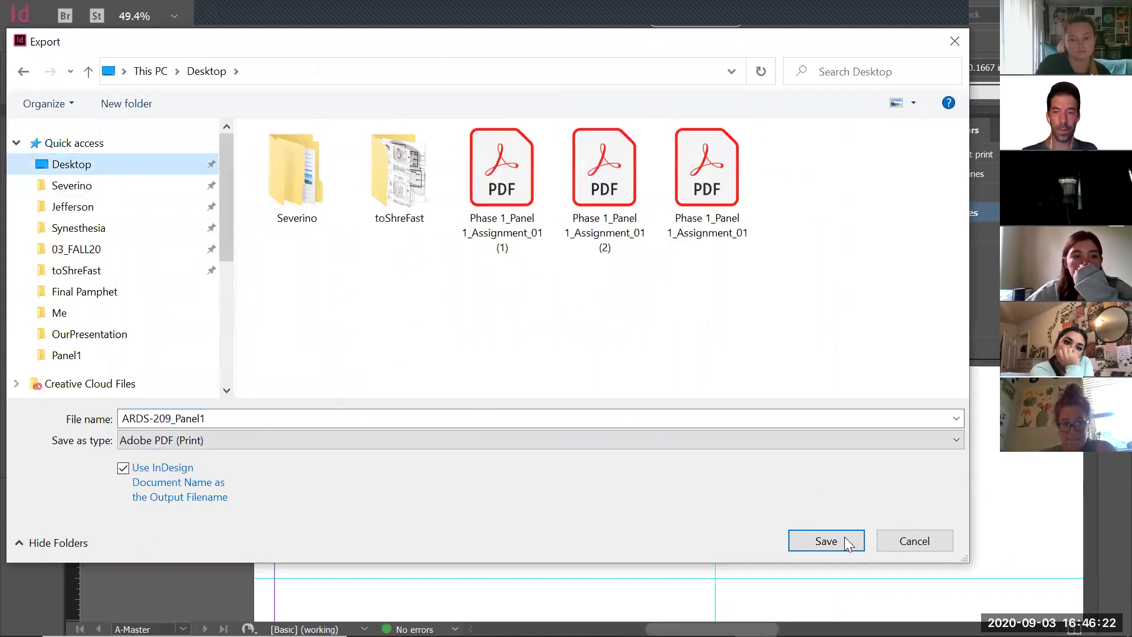
left_click(848, 543)
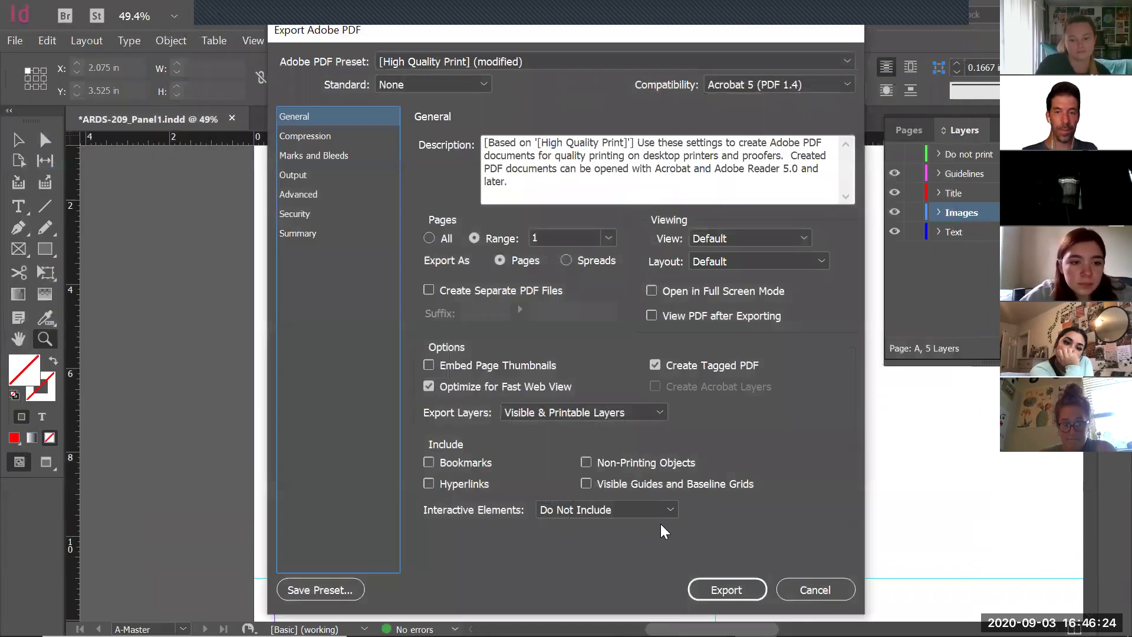
left_click(726, 588)
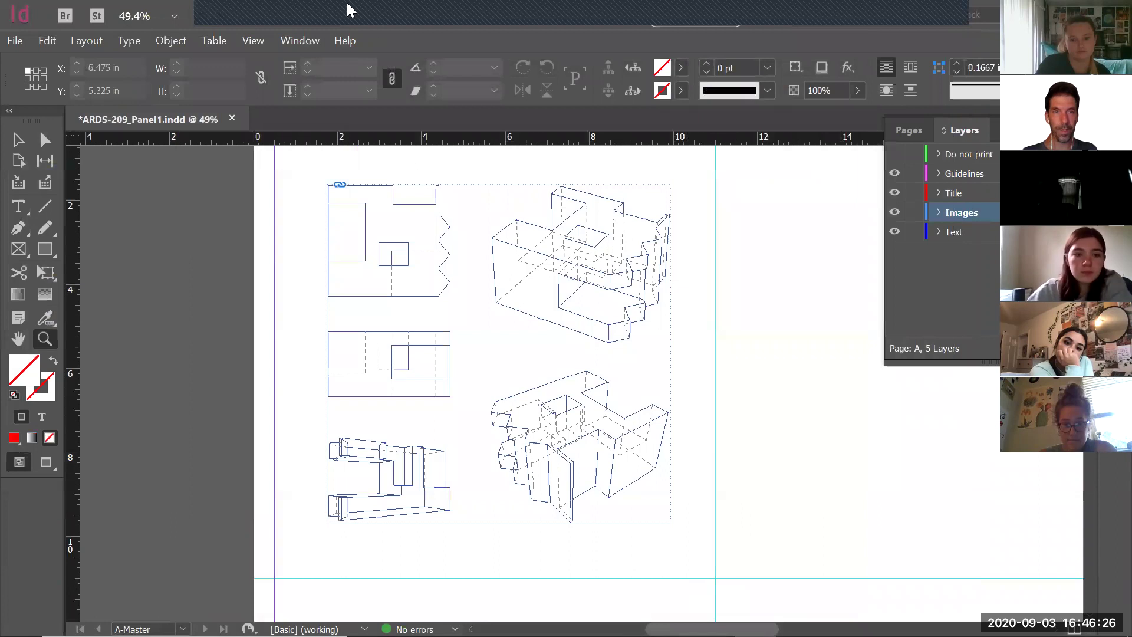
Open the exported ARDS-209_Panel1 PDF from the Desktop folder and examine its line drawings up close.
key("alt+Tab")
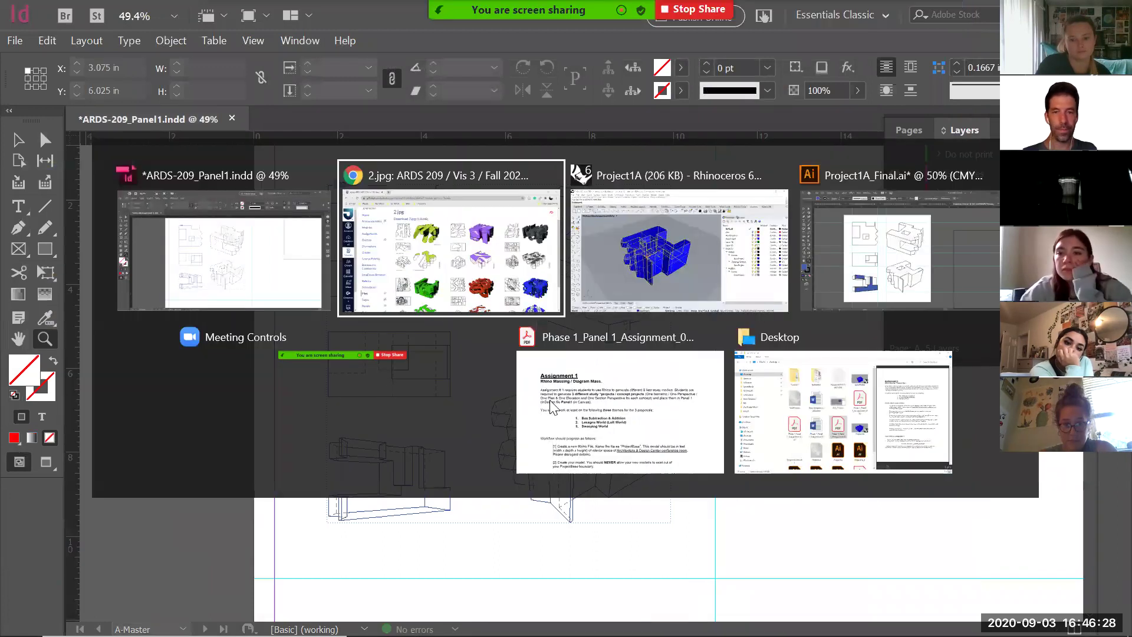
left_click(843, 412)
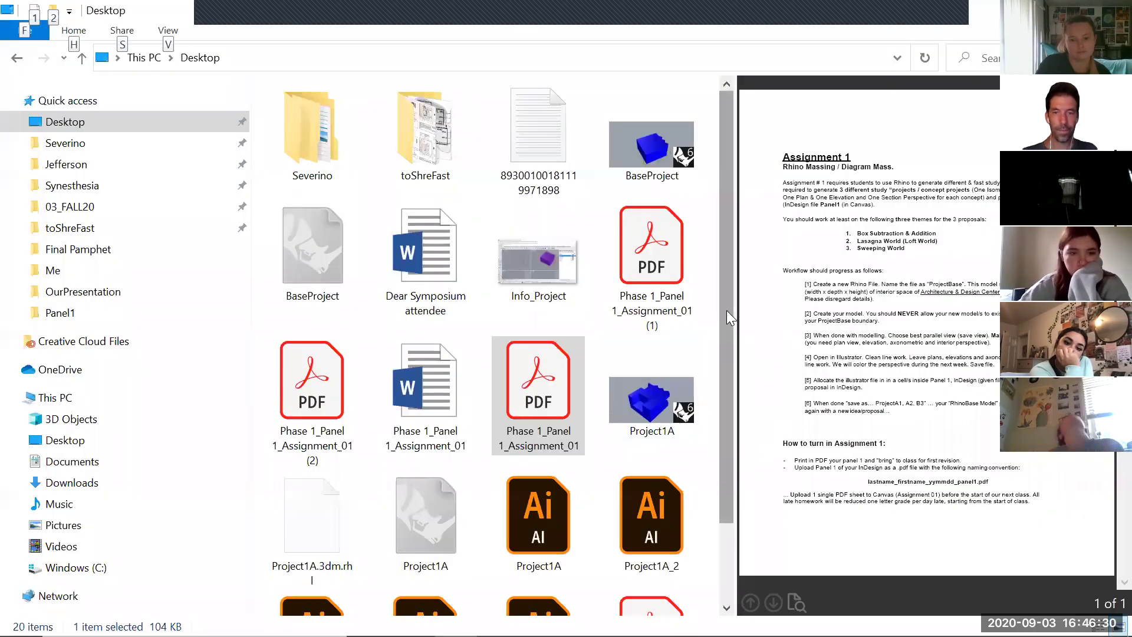
scroll(727, 310, "down", 2)
left_click(662, 551)
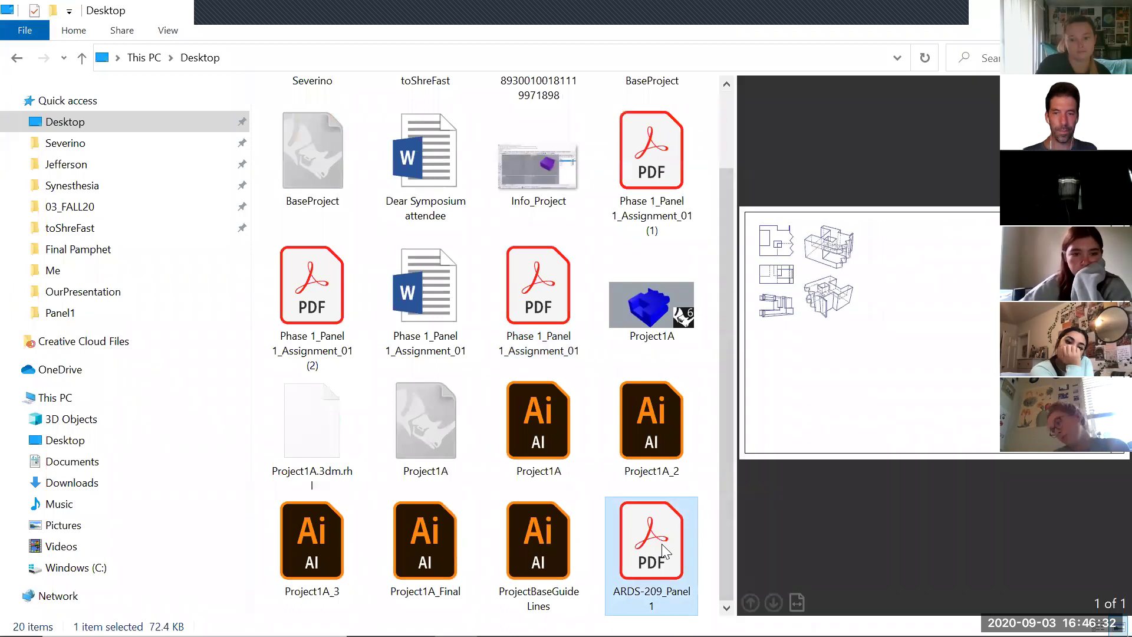
double_click(662, 551)
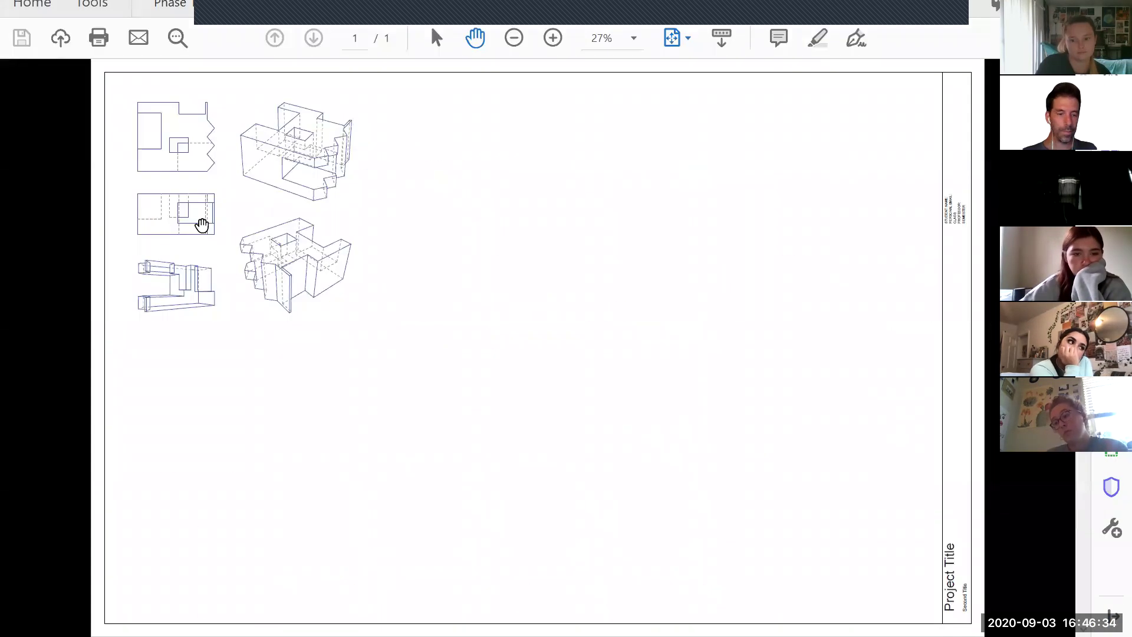
scroll(184, 189, "up", 3, "ctrl")
left_click_drag(190, 194, 561, 326)
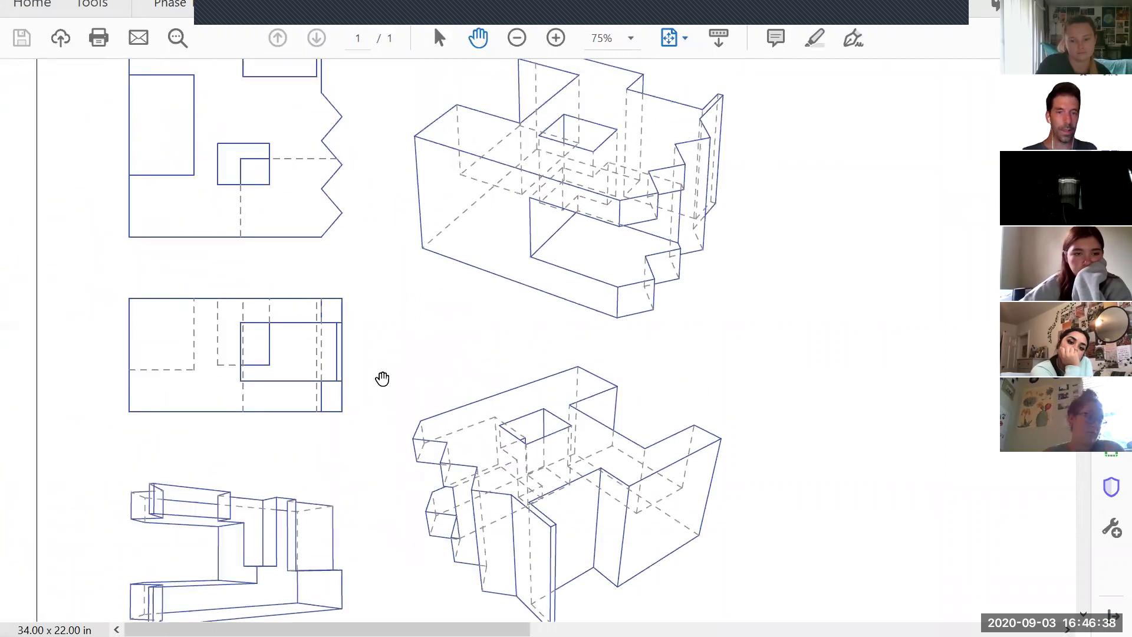
Switch to the Project1A_Final drawing in Illustrator and save it.
key("alt+Tab")
key("alt+Tab")
key("alt+Tab")
key("alt+Tab")
key("alt+Tab")
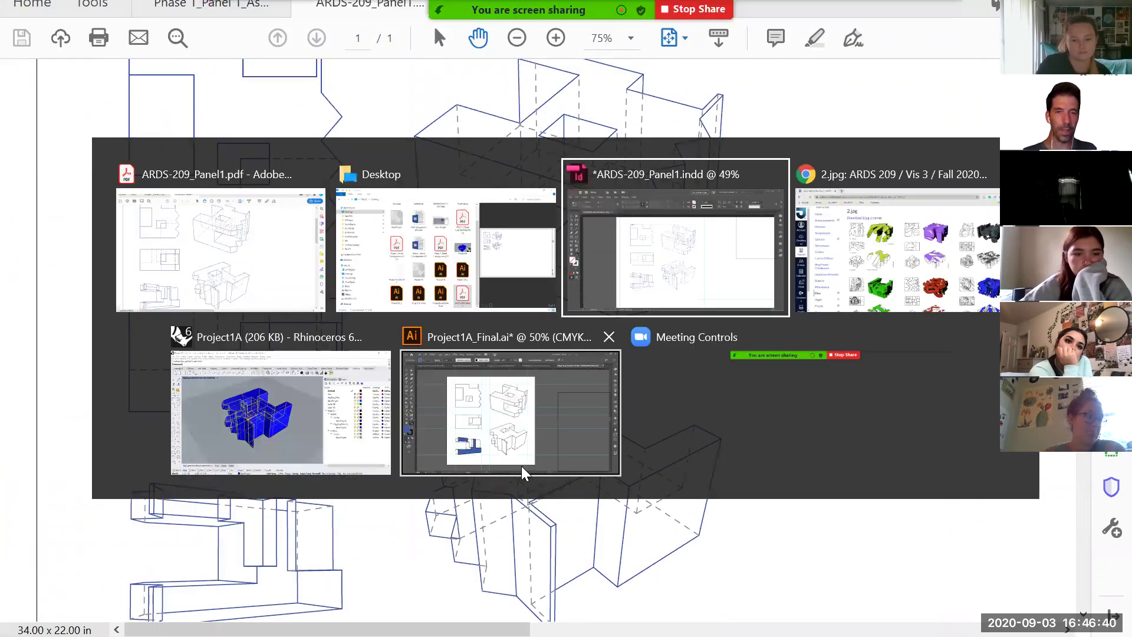
left_click(479, 424)
key("ctrl+s")
Return to the InDesign panel, update the modified link of the placed Project1A_Final drawings, and deselect them.
key("alt+Tab")
key("alt+Tab")
key("alt+Tab")
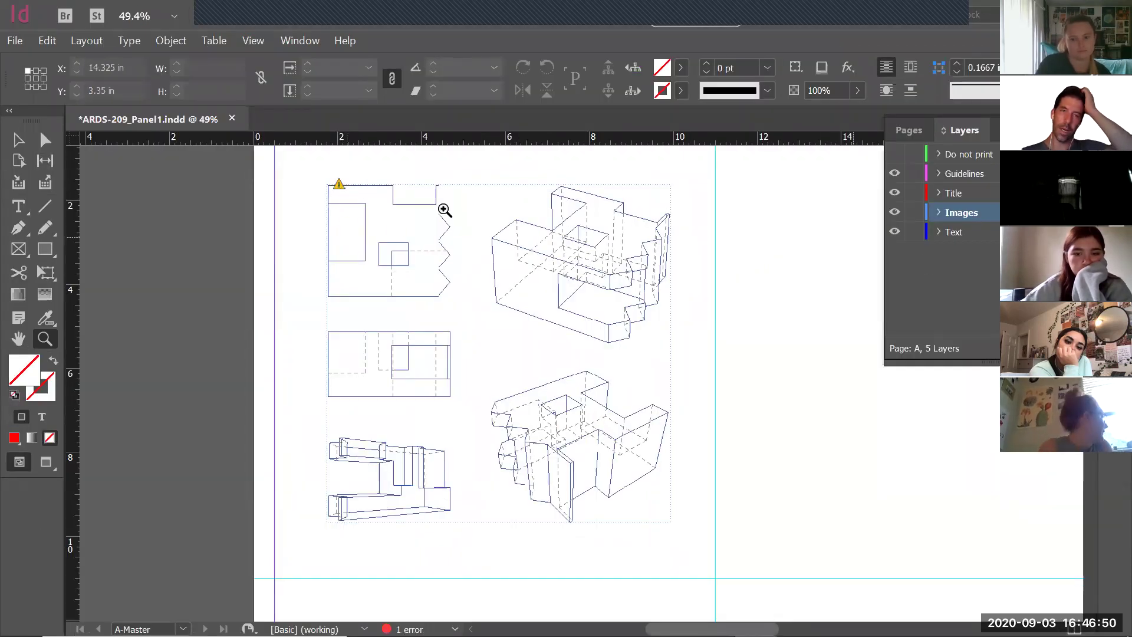
key("v")
left_click(339, 189)
left_click(259, 225)
left_click(15, 40)
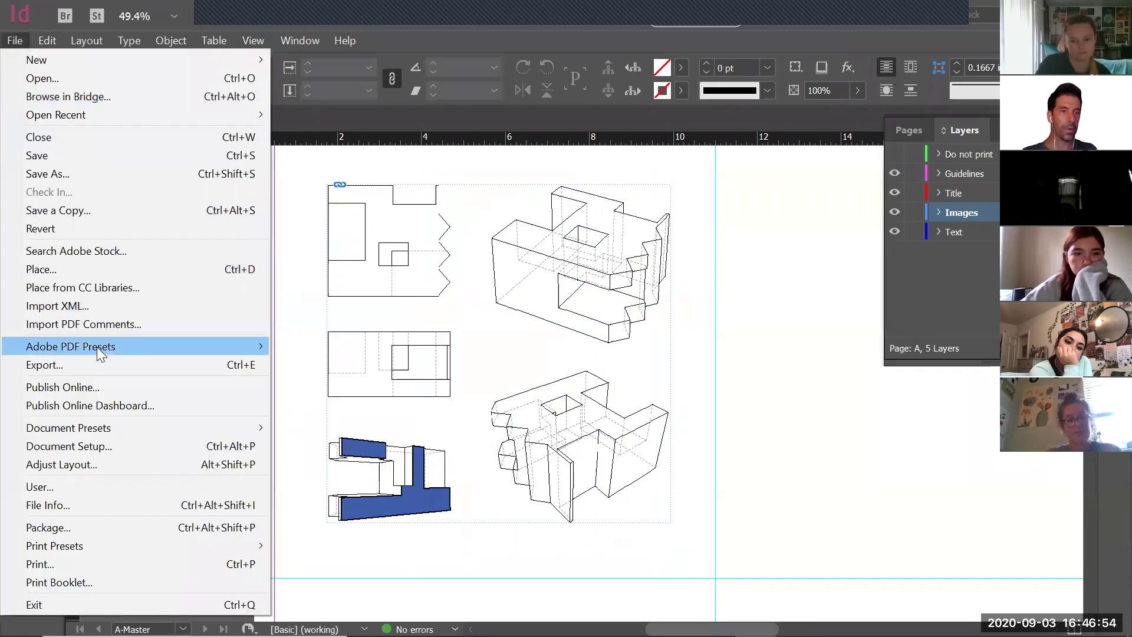
left_click(74, 269)
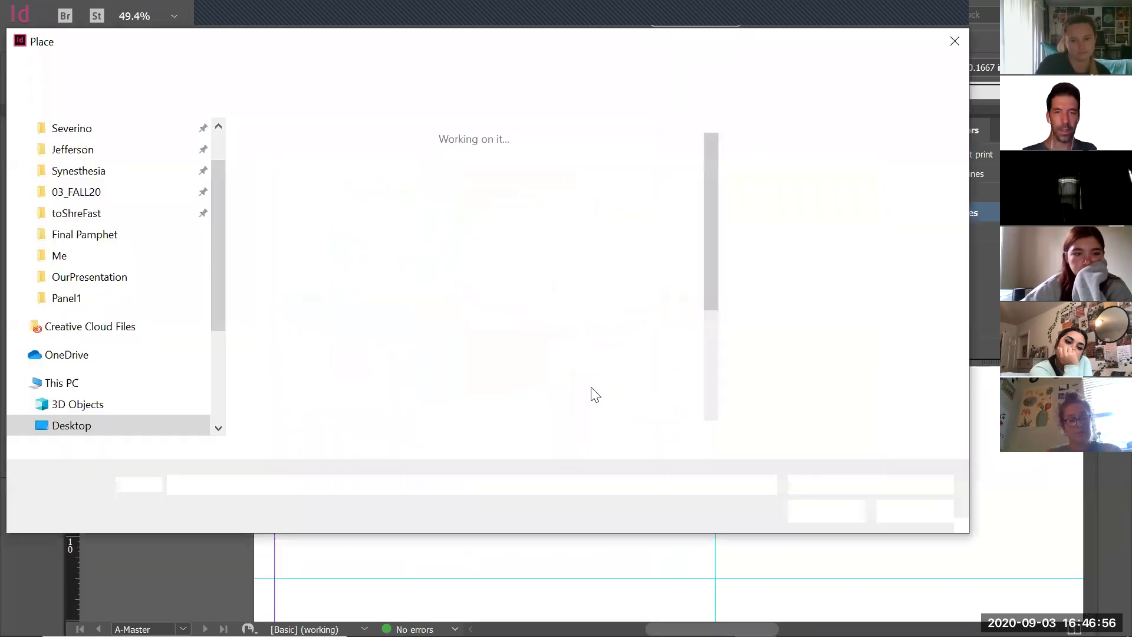
scroll(717, 336, "down", 2)
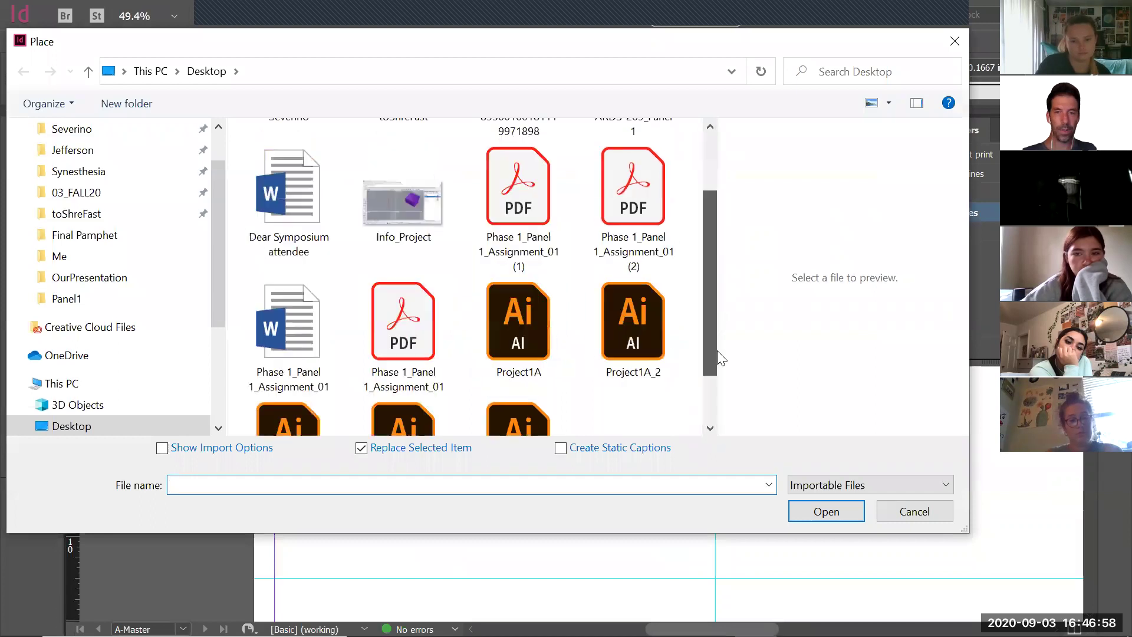
scroll(719, 358, "down", 2)
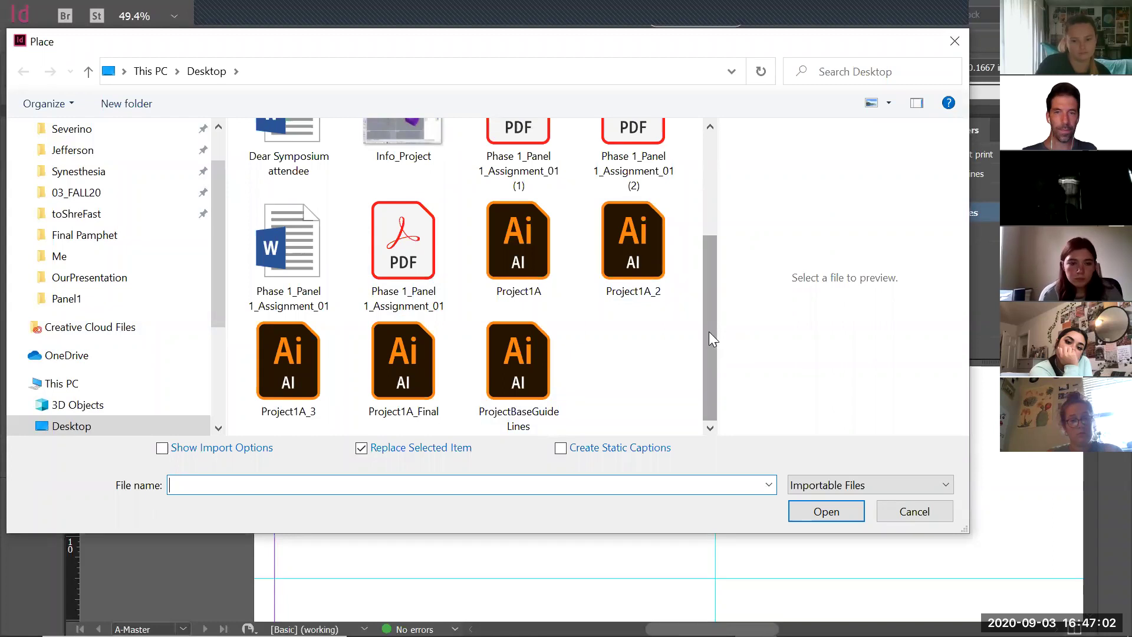
key("Escape")
Try to export the panel as a PDF over the existing ARDS-209_Panel1 file on the Desktop.
left_click(15, 40)
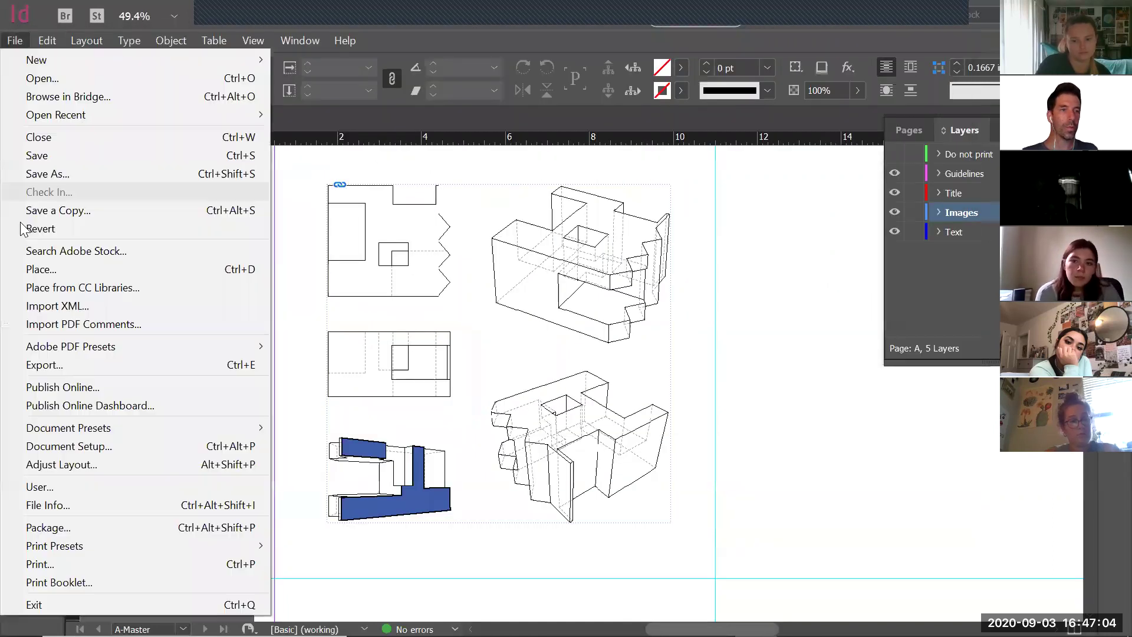
left_click(44, 365)
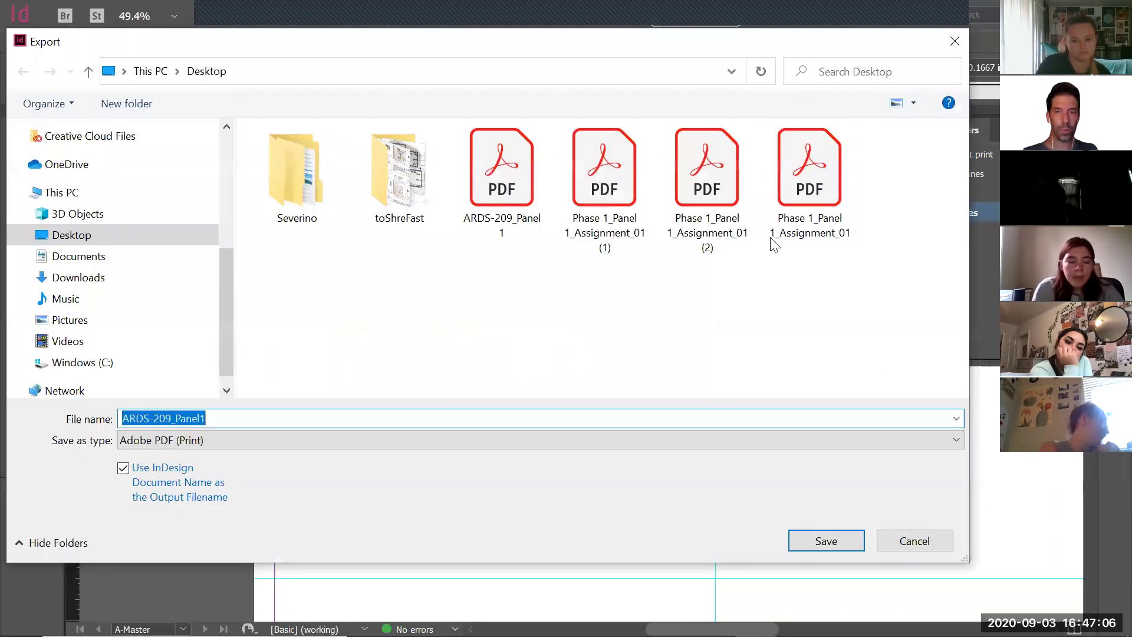
left_click(501, 177)
left_click(826, 540)
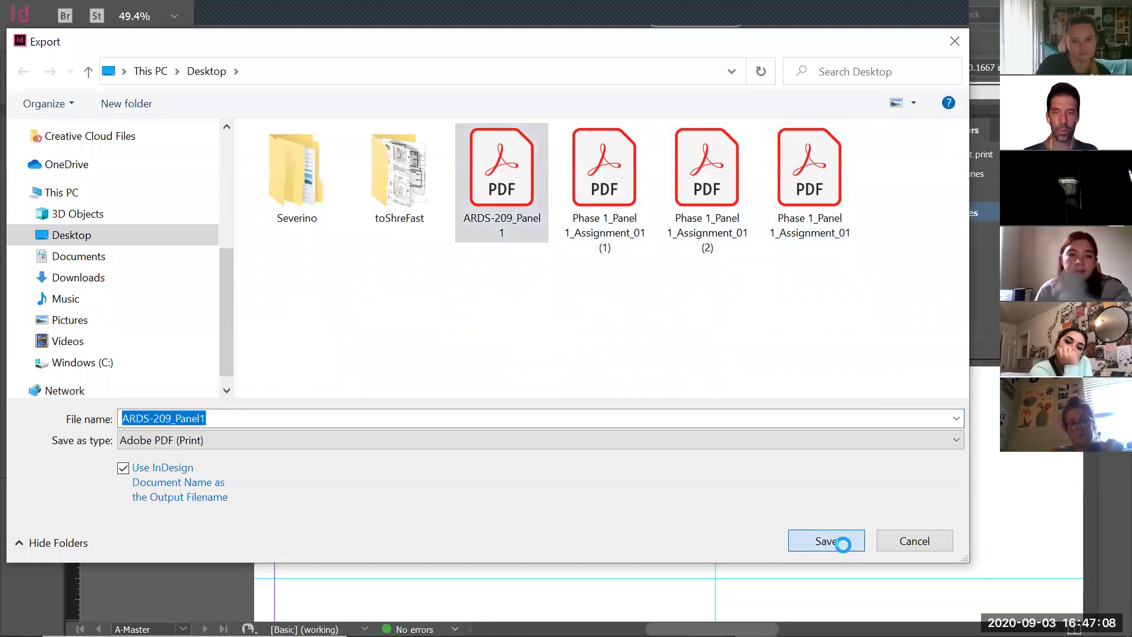
left_click(627, 338)
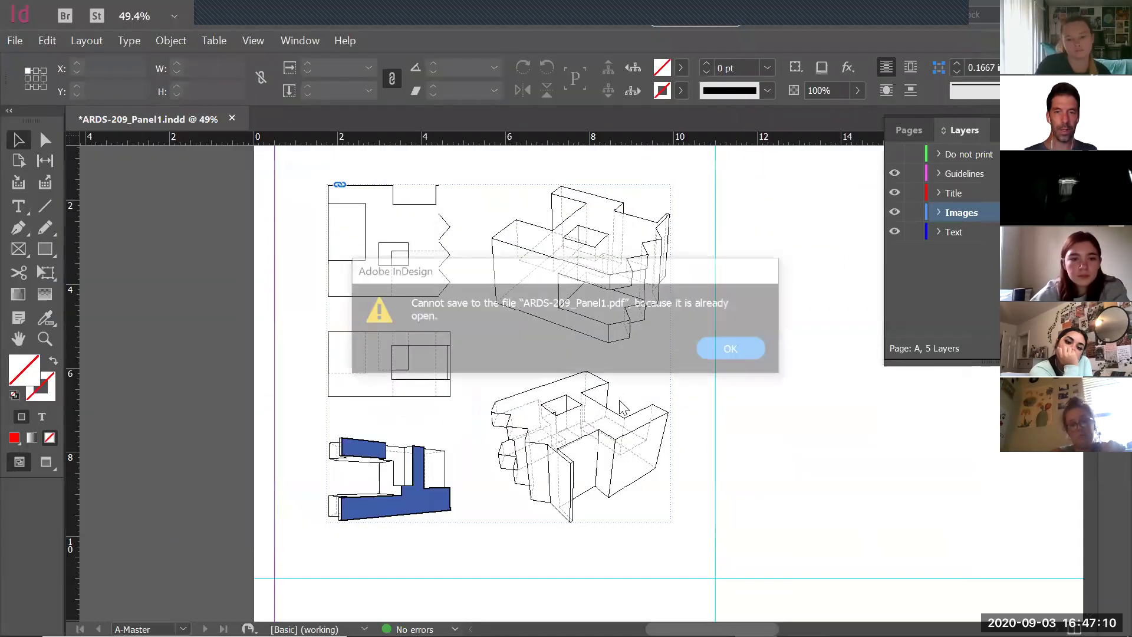
left_click(734, 350)
Switch to Acrobat and close it with all of its open PDF documents.
key("alt+Tab")
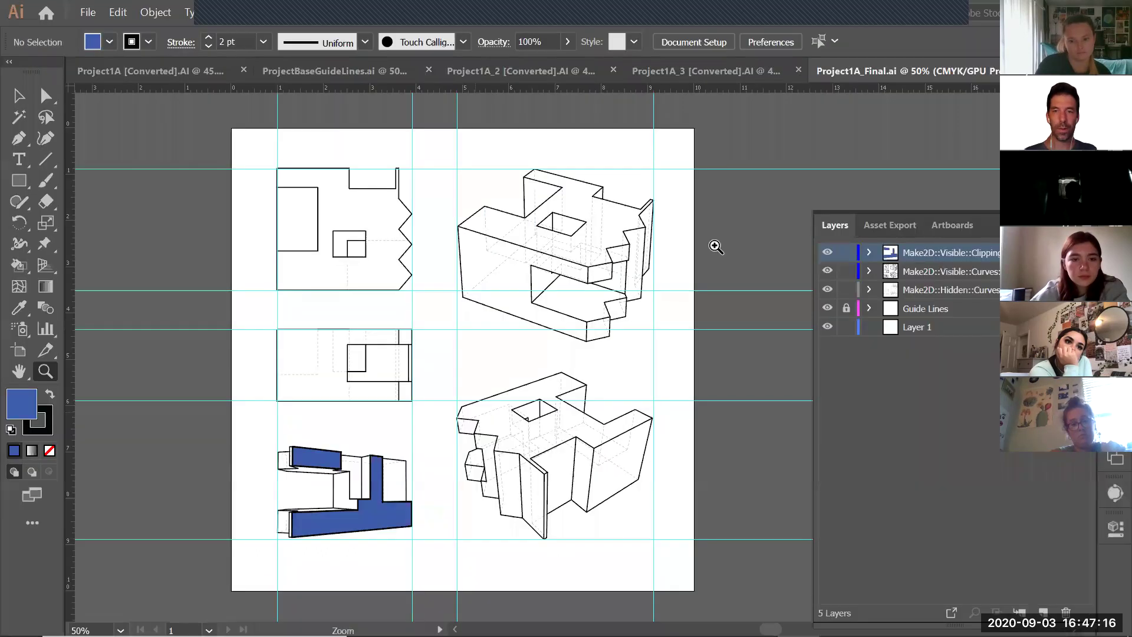
left_click(717, 245)
key("alt+Tab")
left_click(612, 305)
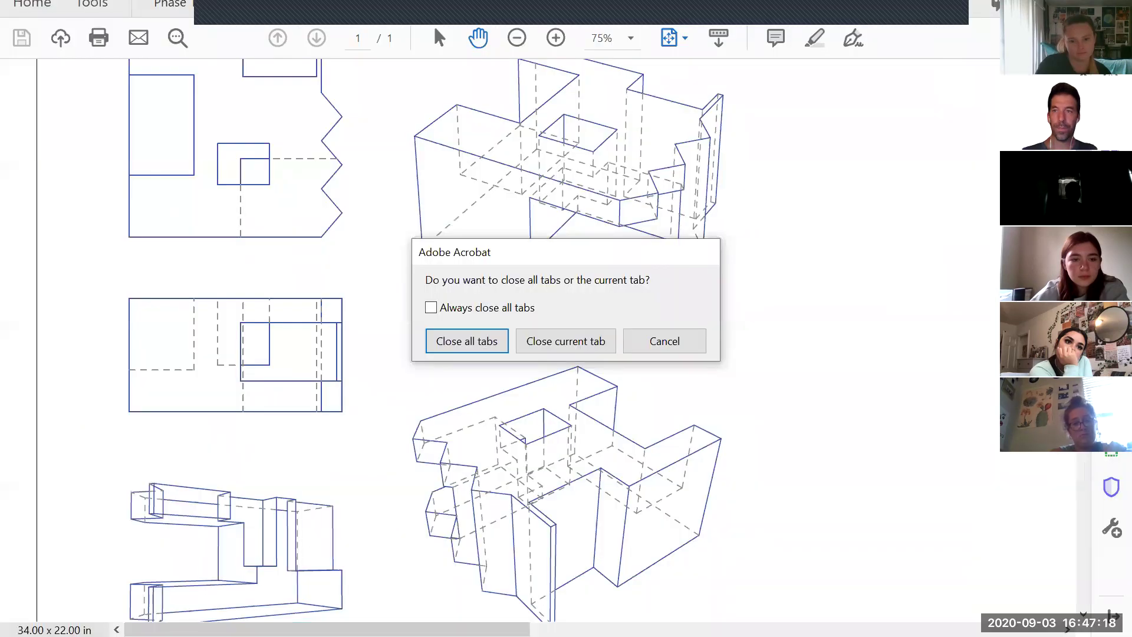
left_click(474, 345)
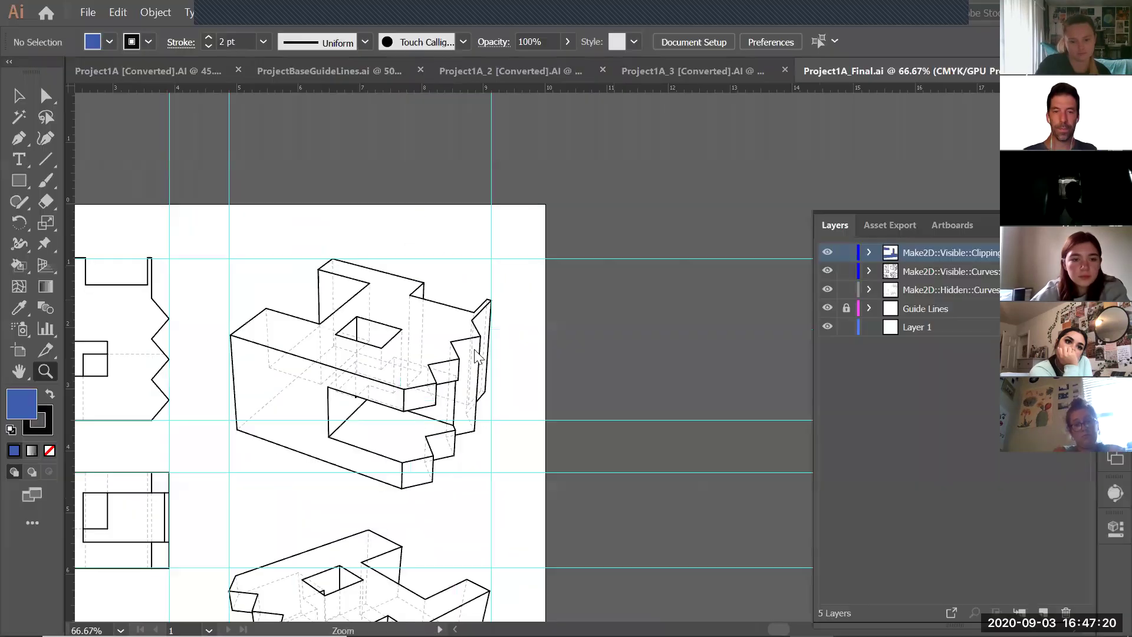
left_click(338, 440, "alt")
left_click(465, 445, "alt")
Return to InDesign and export the panel as an Adobe PDF (Print), replacing ARDS-209_Panel1 on the Desktop.
key("alt+Tab")
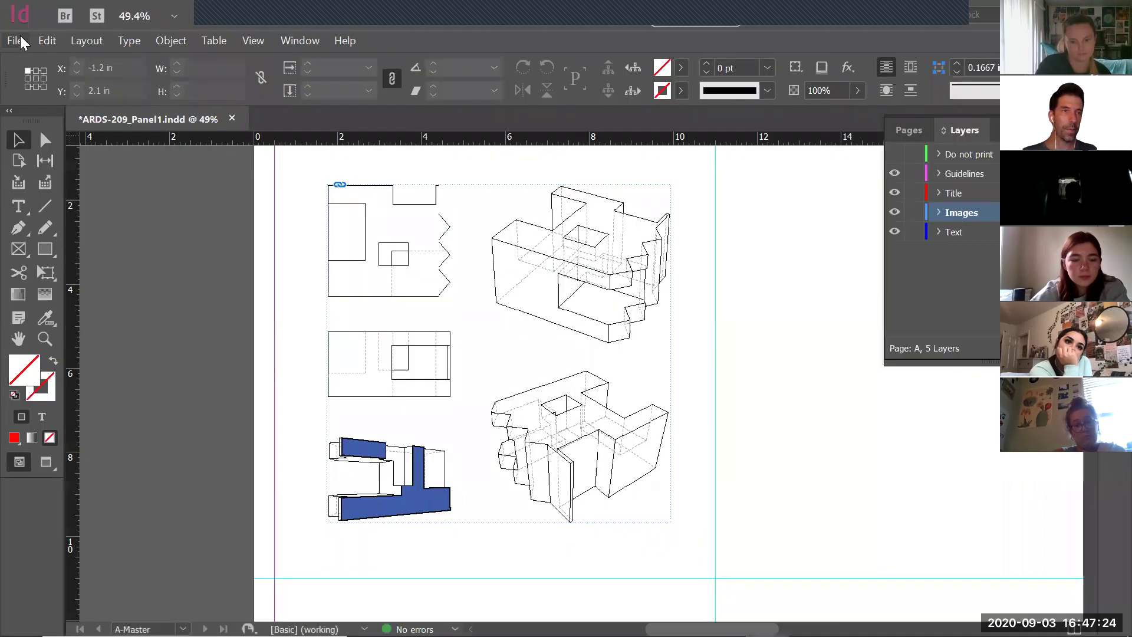
left_click(15, 40)
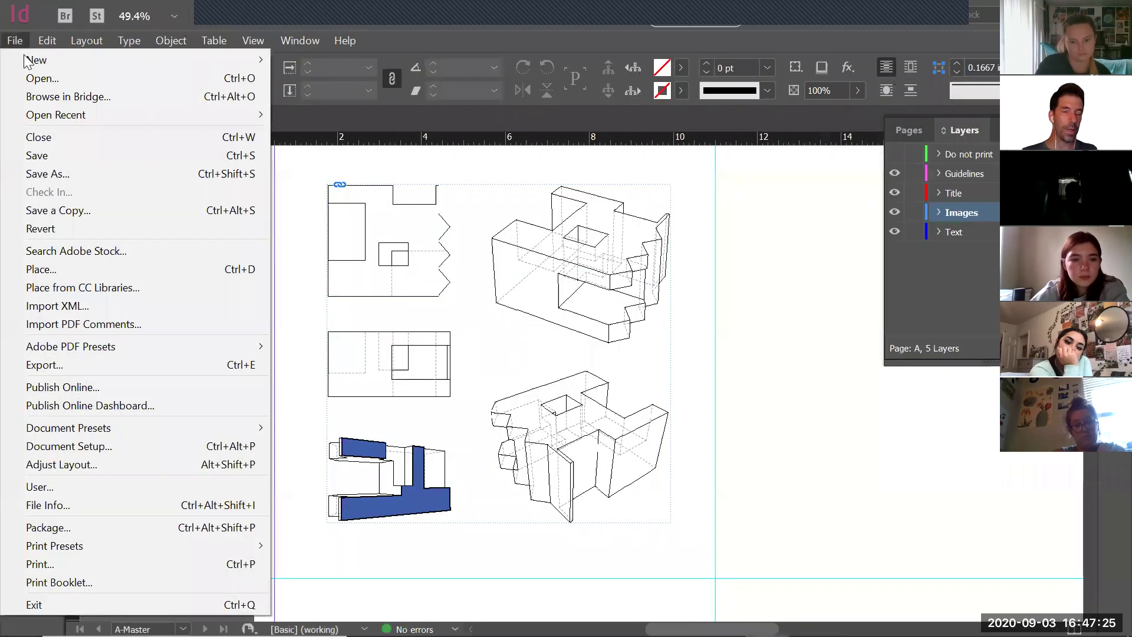
left_click(67, 369)
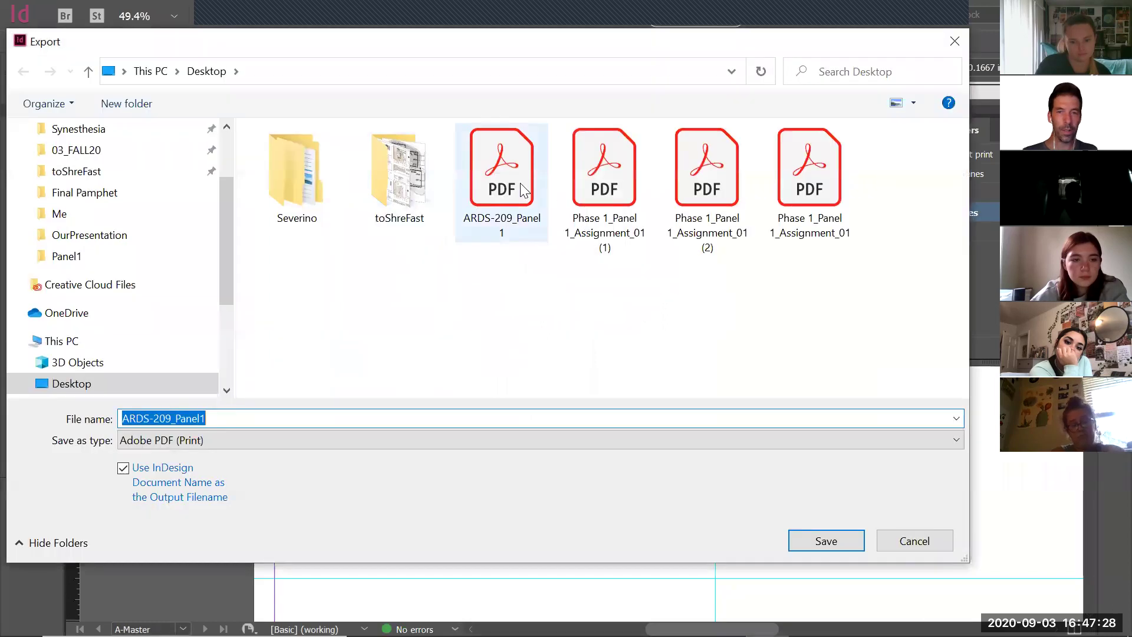
left_click(520, 182)
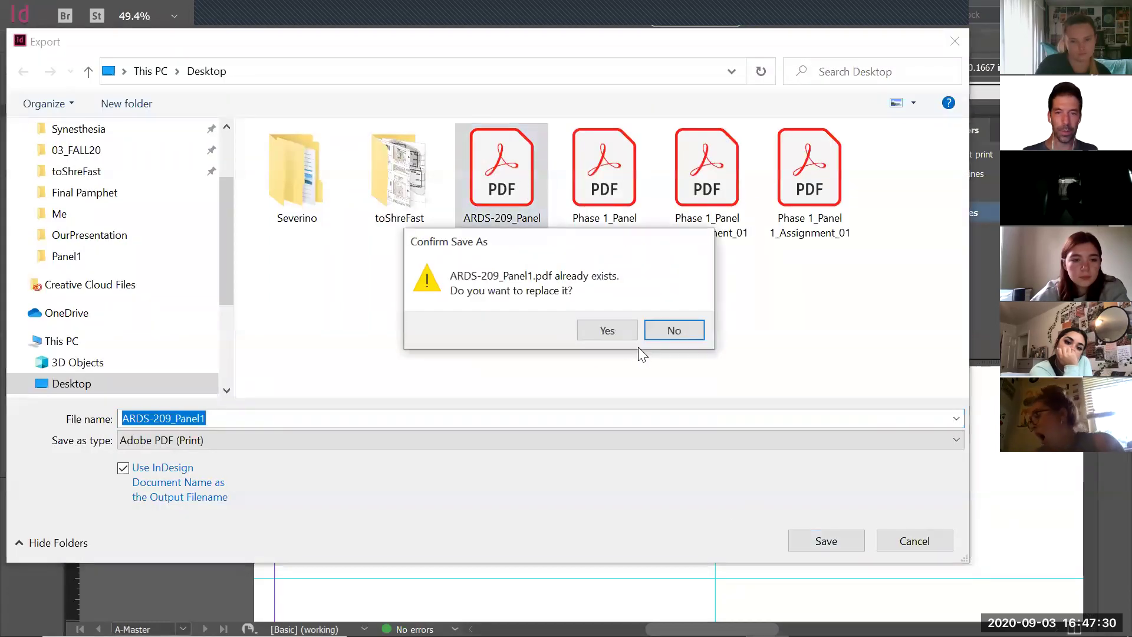
left_click(607, 330)
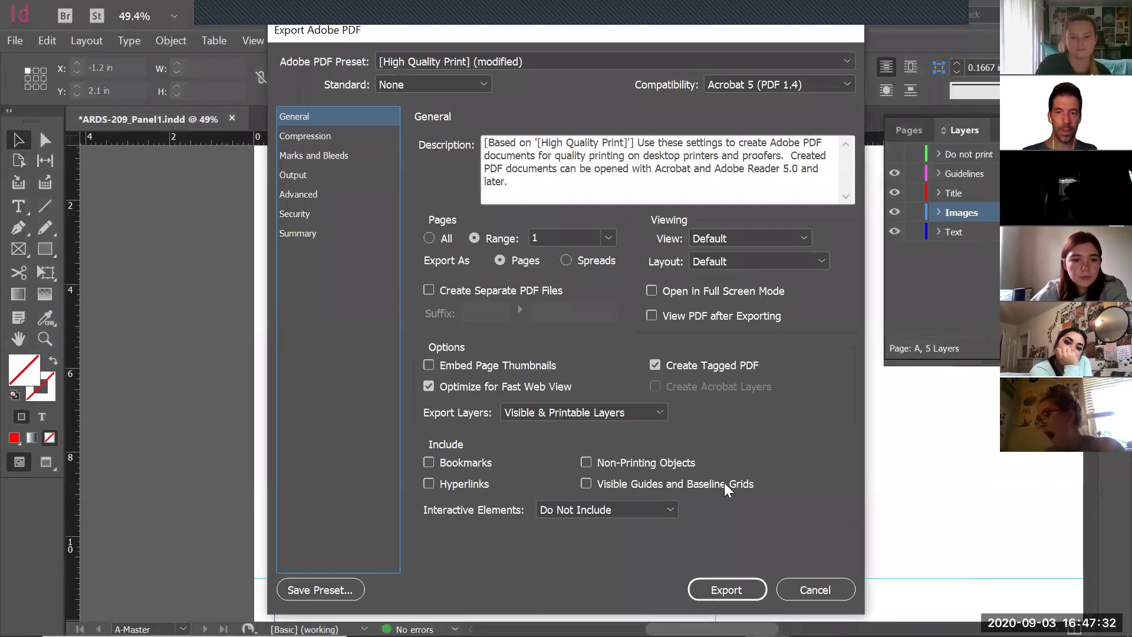
left_click(715, 595)
Open the re-exported ARDS-209_Panel1 PDF from the Desktop folder and review the sheet in full screen.
key("alt+Tab")
key("alt+Tab")
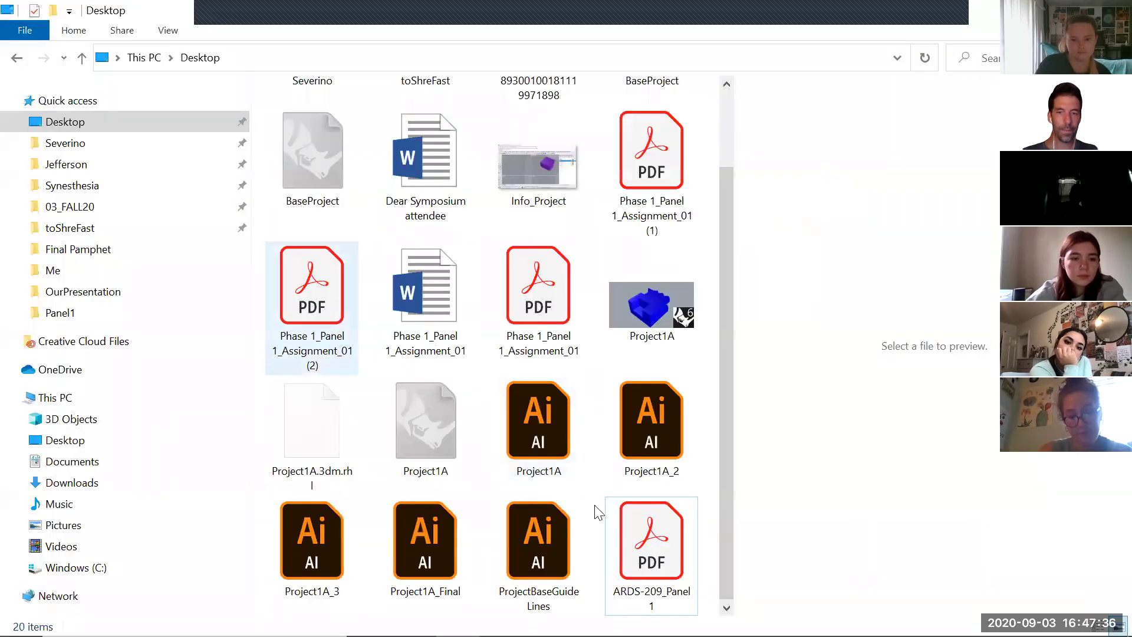
double_click(667, 560)
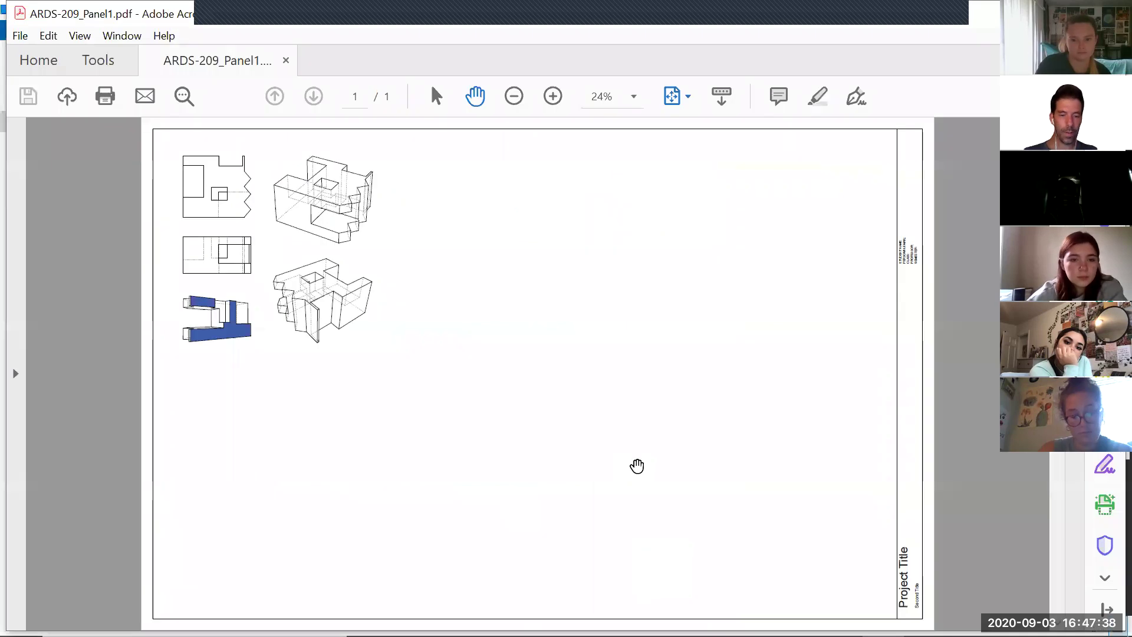
key("ctrl+l")
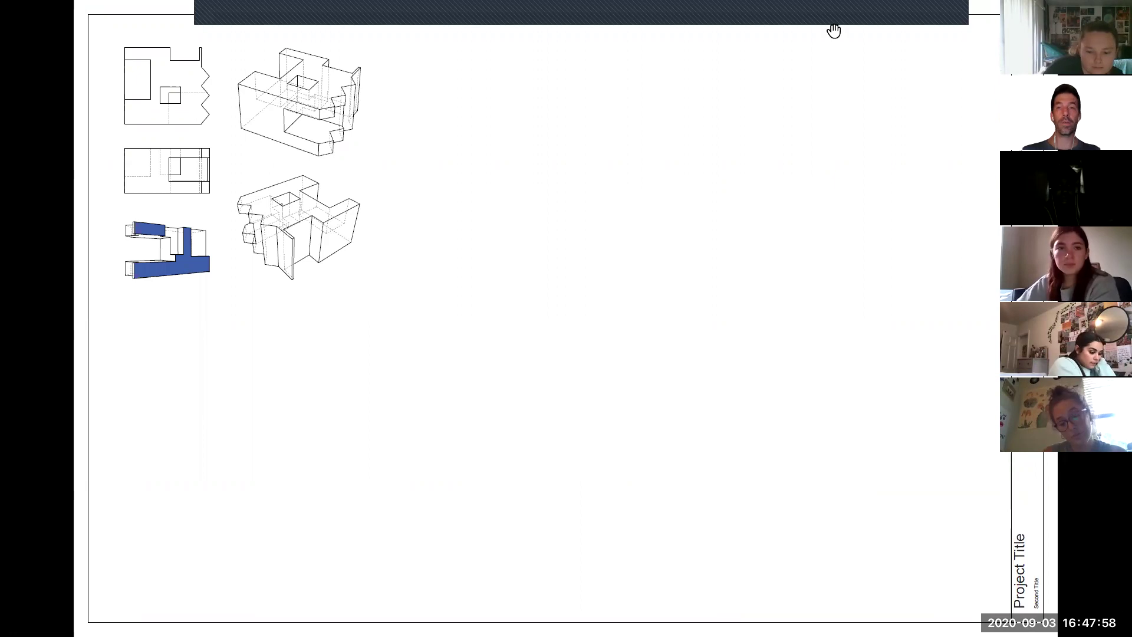
left_click(715, 8)
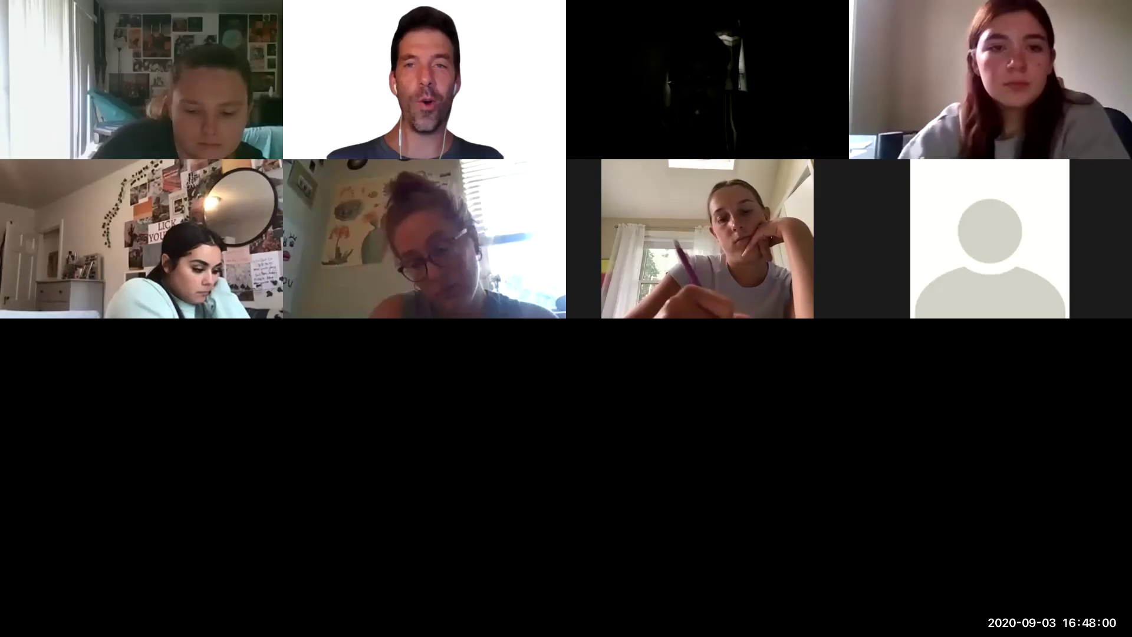